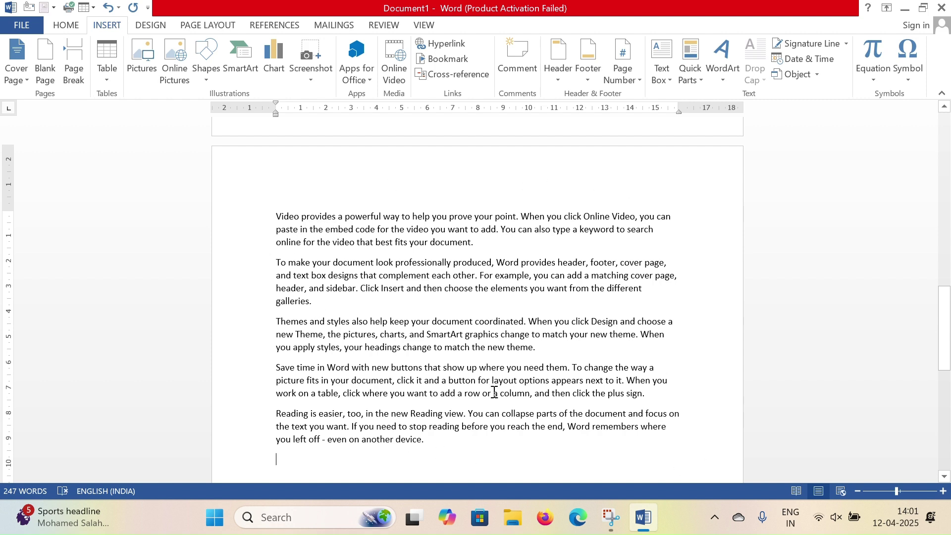
- Insert a blank page after the last paragraph, and put the "Themes and styles" paragraph on its own page with page breaks
click(49, 75)
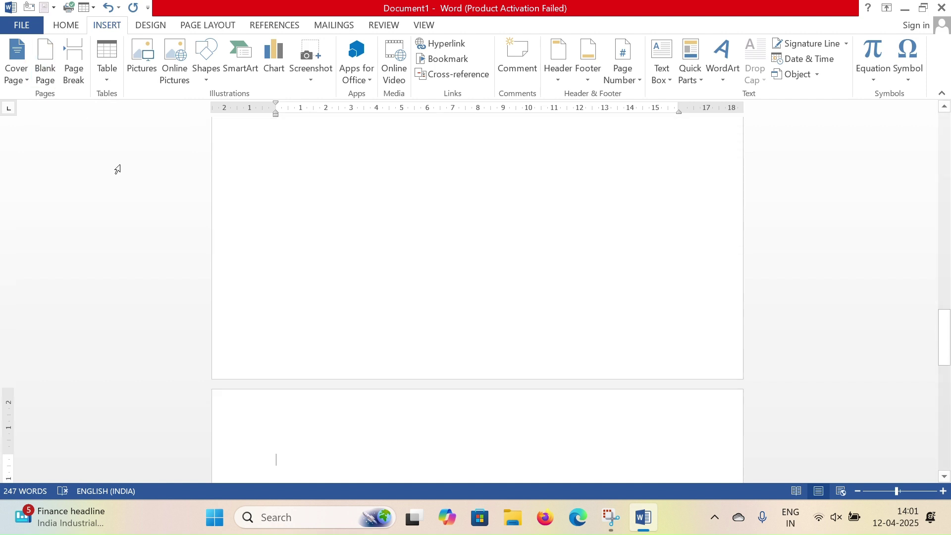
scroll(307, 275, up, 5)
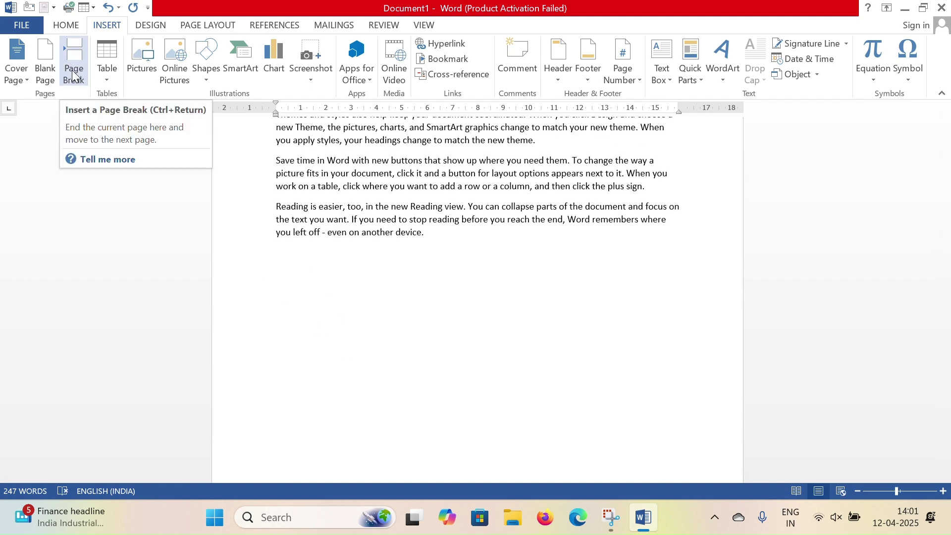
scroll(383, 280, up, 3)
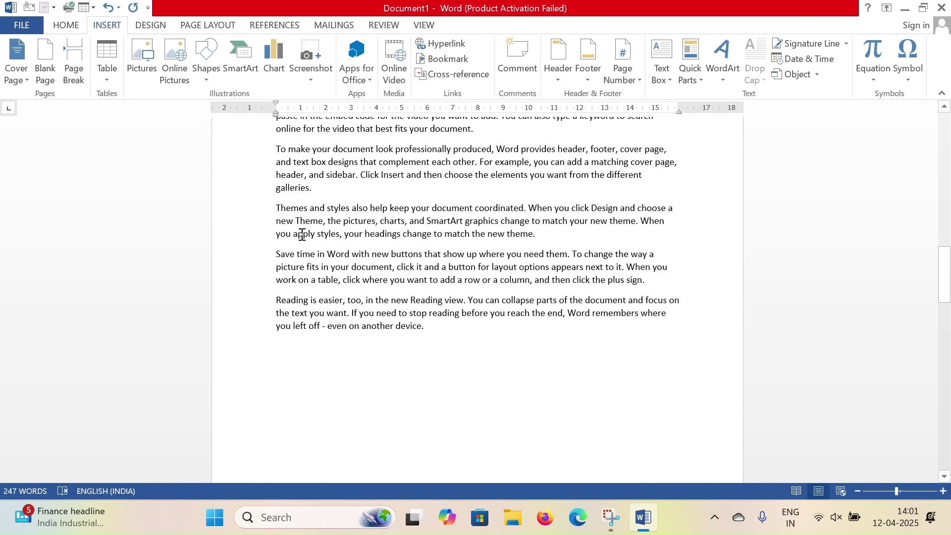
scroll(289, 213, up, 1)
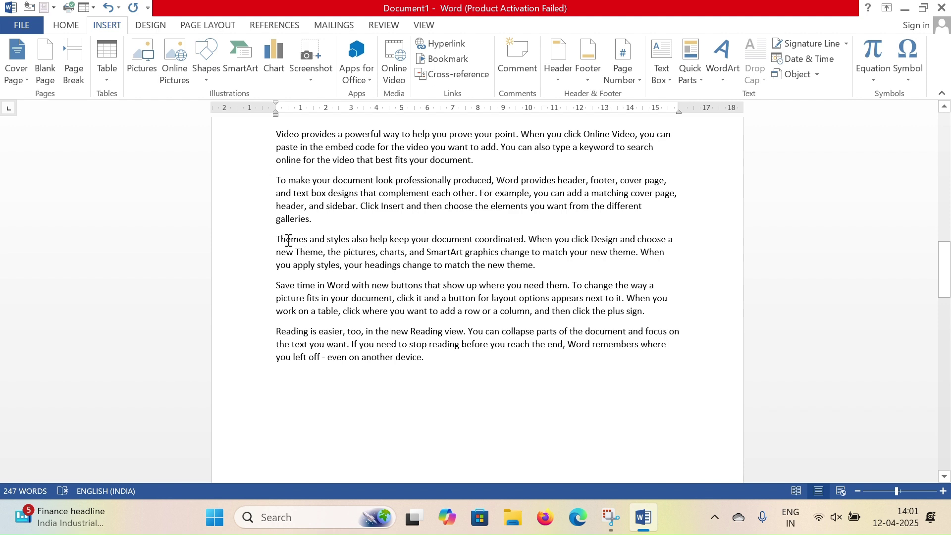
click(278, 240)
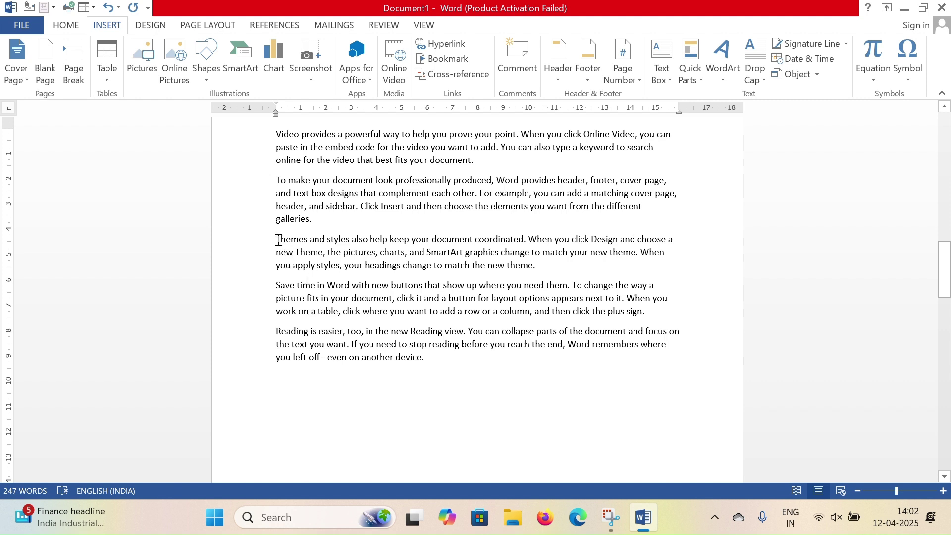
click(70, 73)
scroll(329, 280, down, 3)
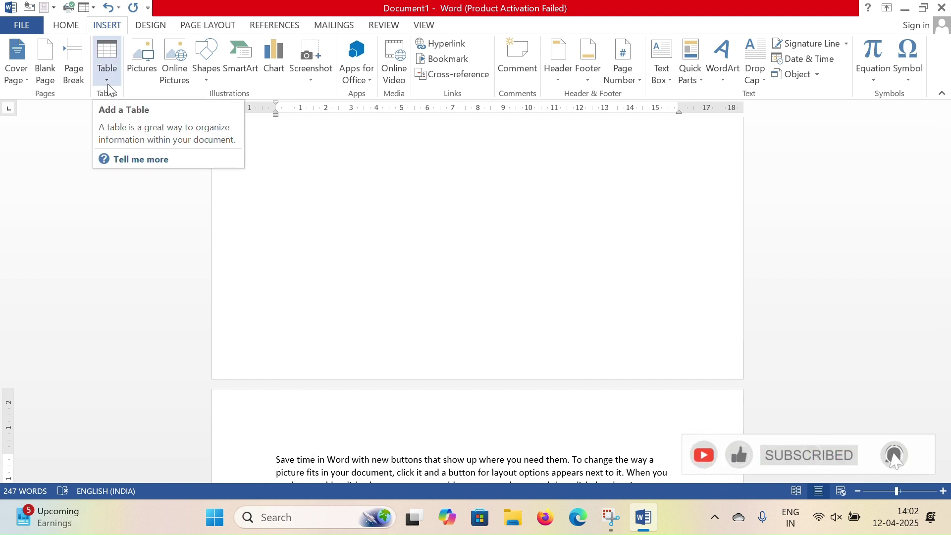
- Insert a table with three columns and four rows below the "Themes and styles" paragraph
scroll(346, 266, up, 5)
scroll(347, 267, up, 3)
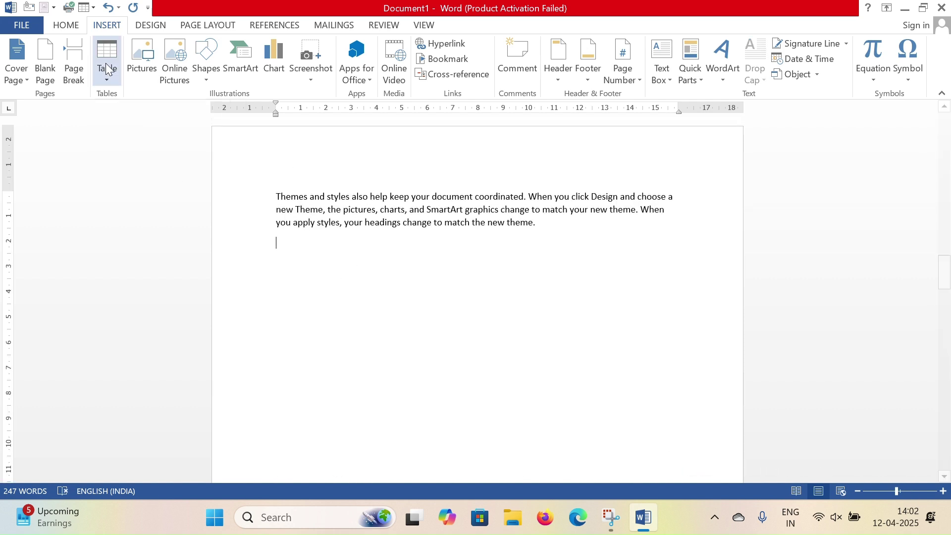
click(105, 78)
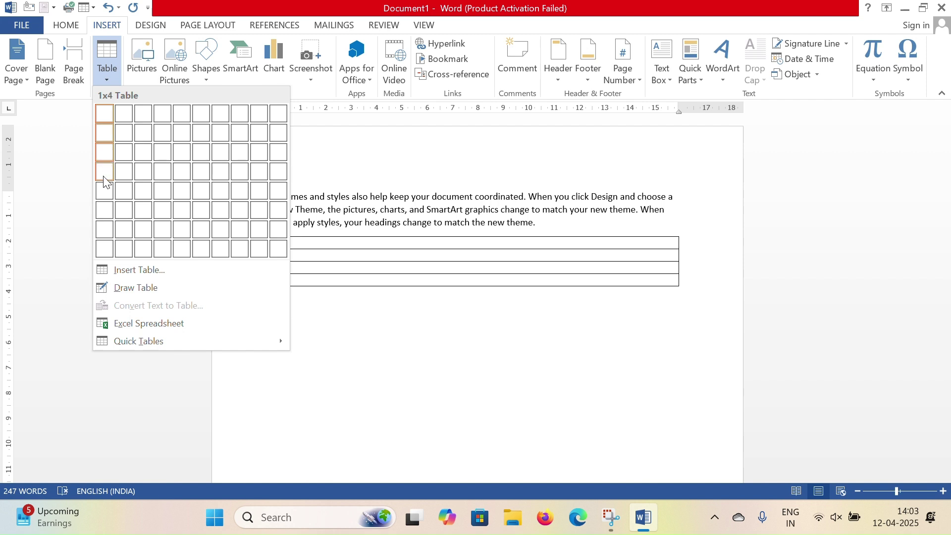
click(140, 179)
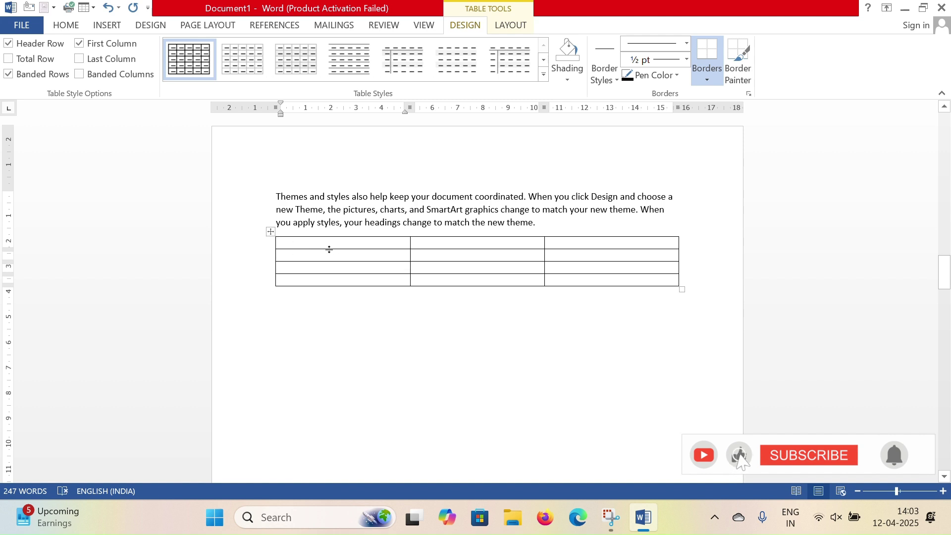
click(430, 244)
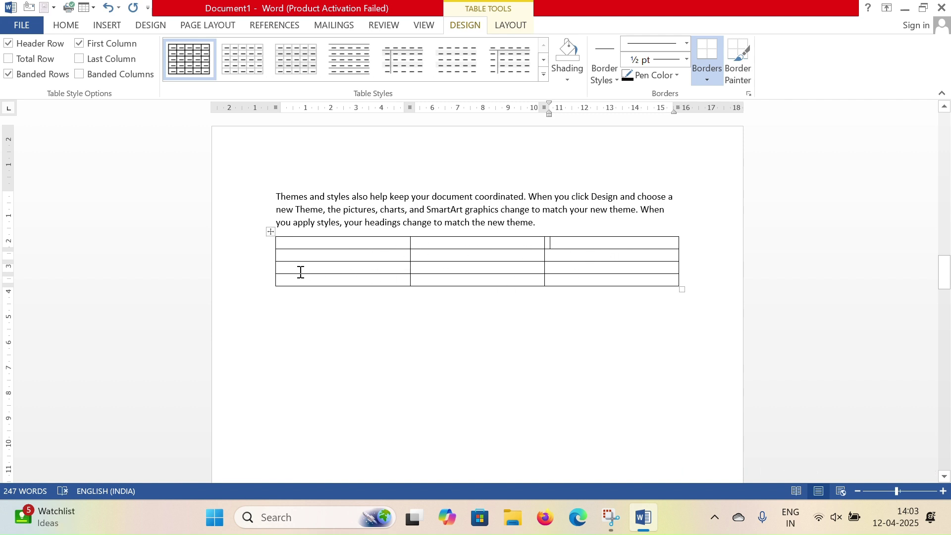
click(292, 242)
click(291, 281)
- Select the middle cell in the table's second row with the Select Cell command
click(510, 26)
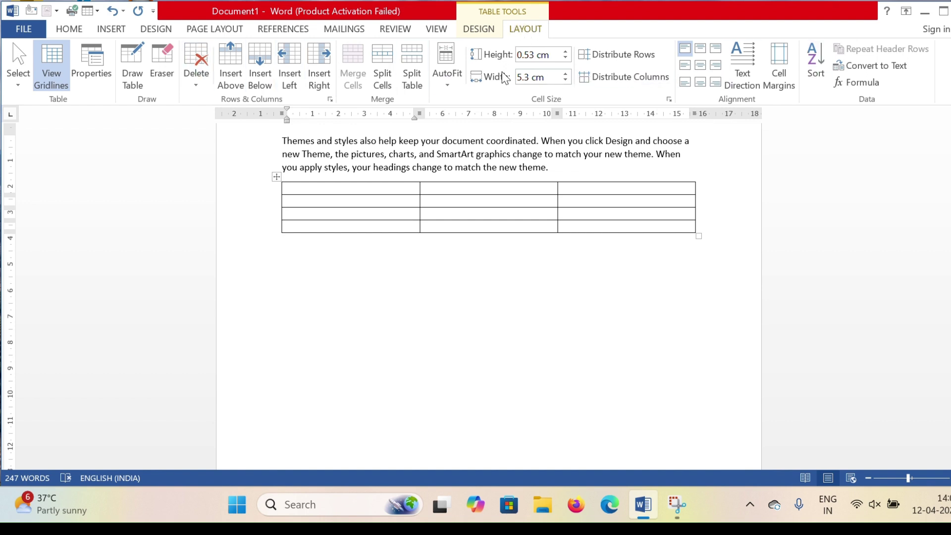
click(17, 75)
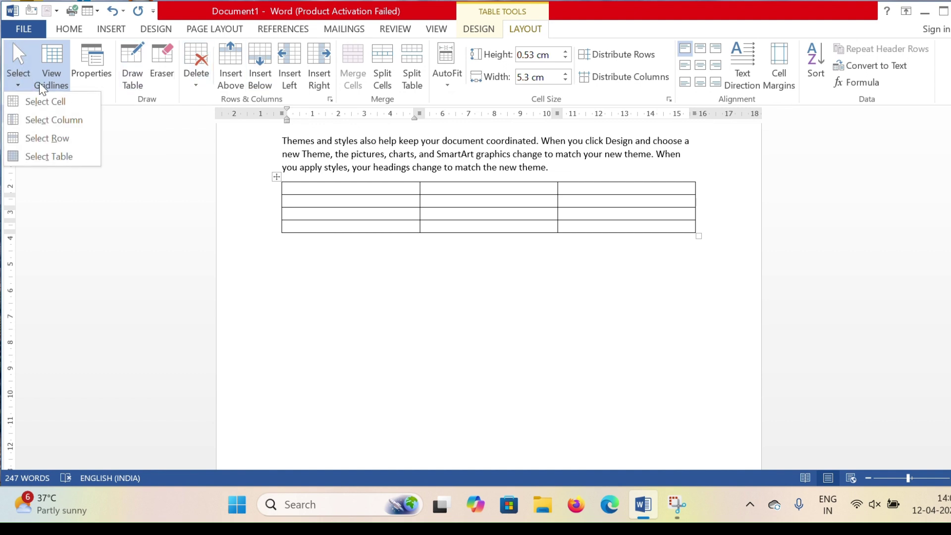
click(327, 292)
click(305, 195)
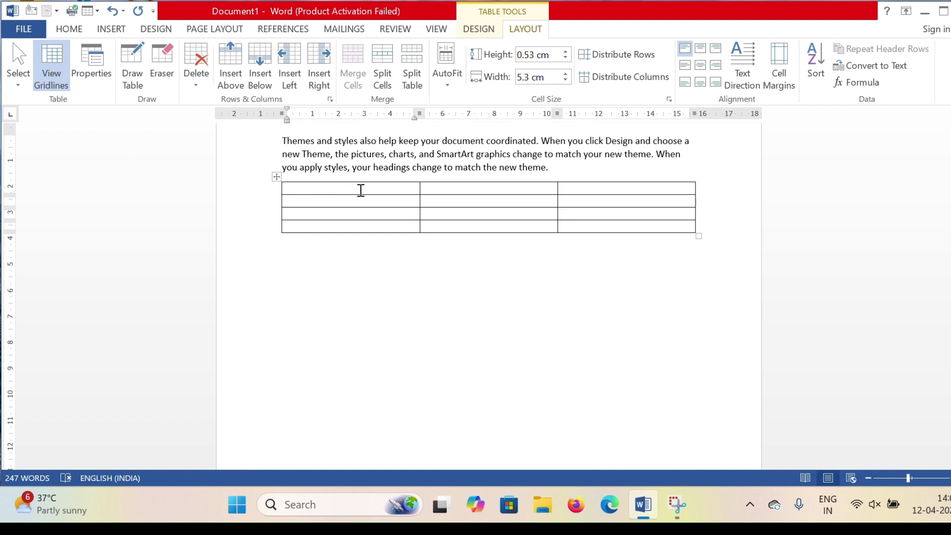
click(18, 76)
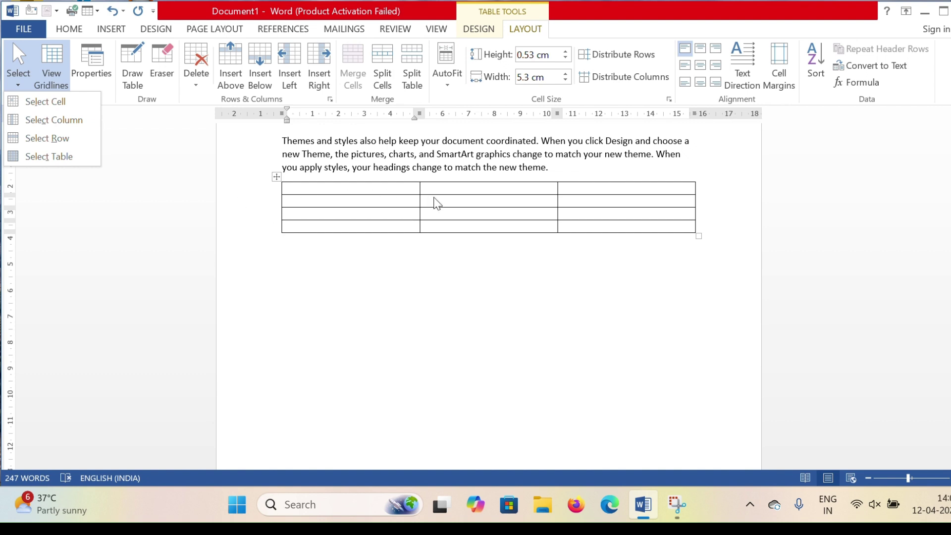
click(435, 203)
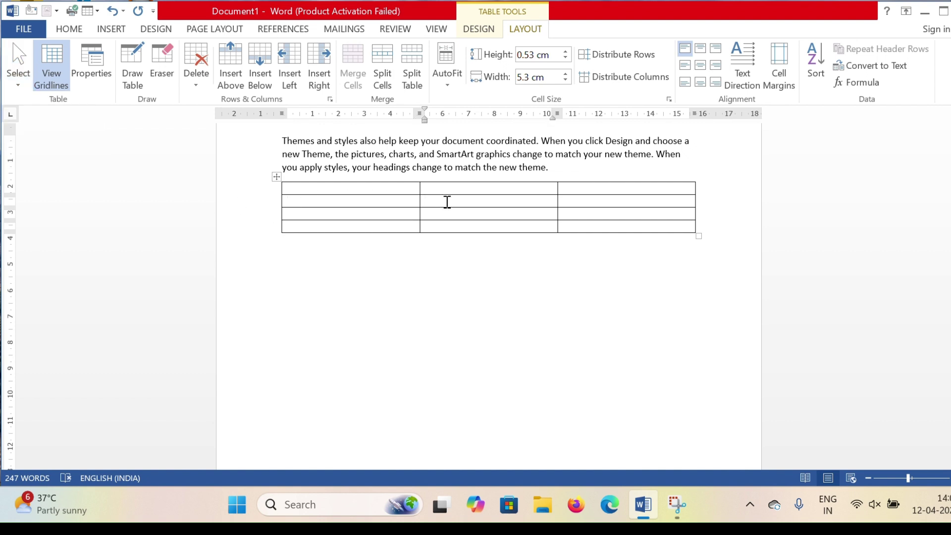
click(26, 81)
click(45, 102)
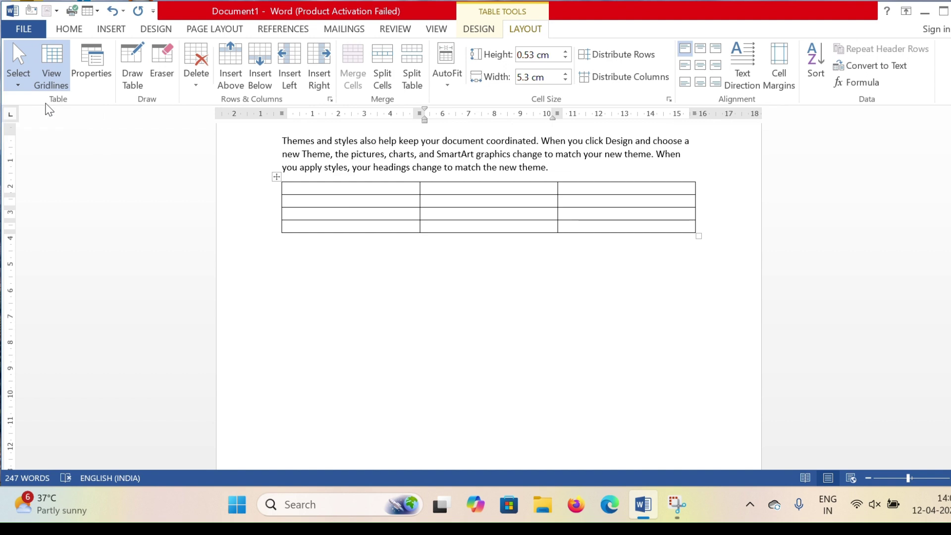
- Enter "h" in the middle cell of the table's second row and select that cell
click(459, 206)
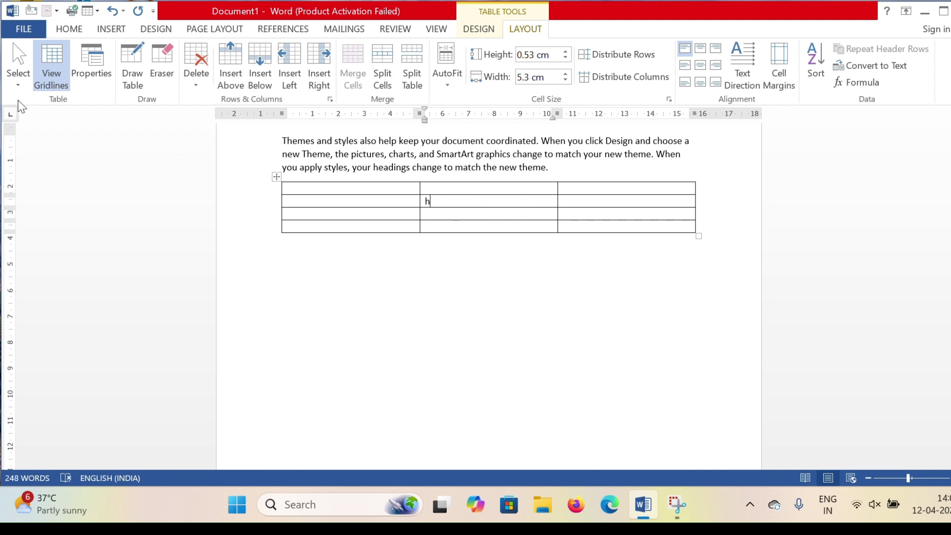
click(15, 77)
click(33, 101)
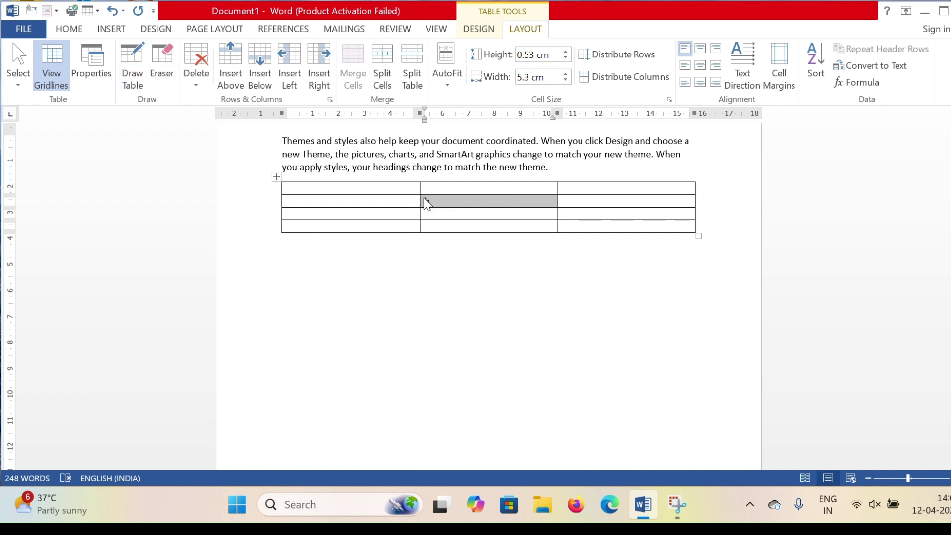
- Select the table's entire first column, starting from its cell in the second row
click(17, 77)
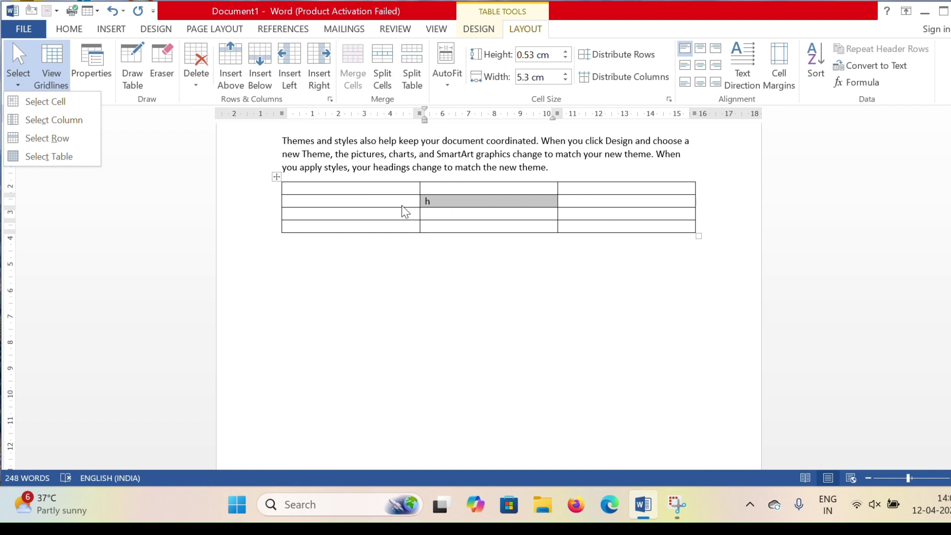
click(345, 203)
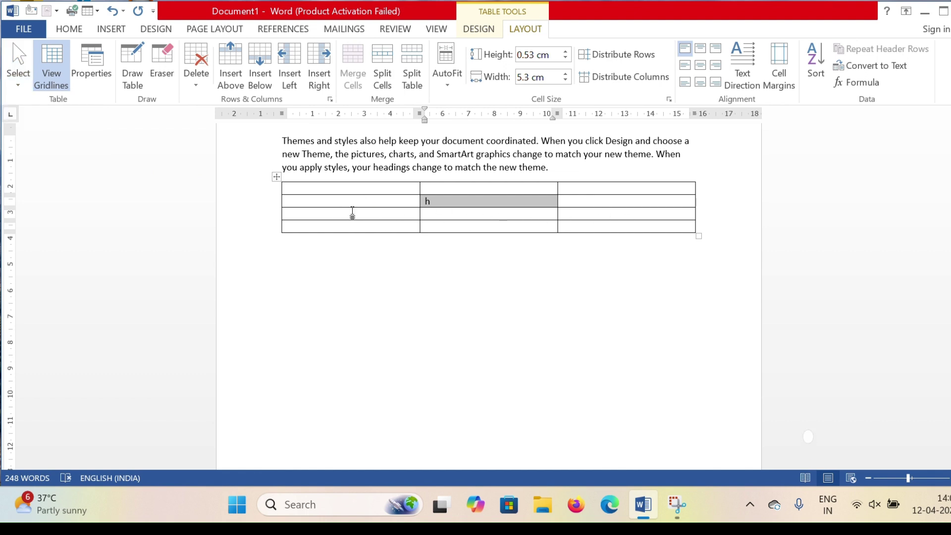
click(352, 204)
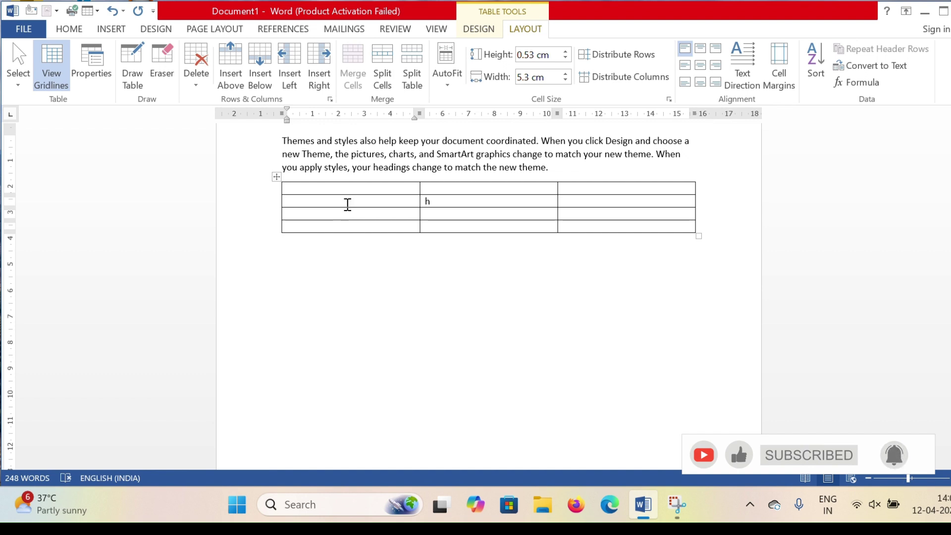
click(15, 57)
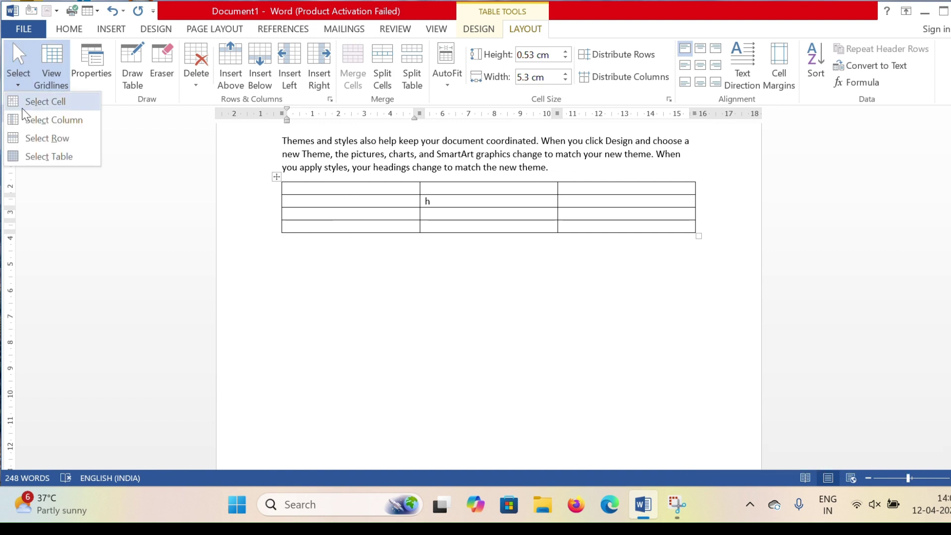
click(31, 122)
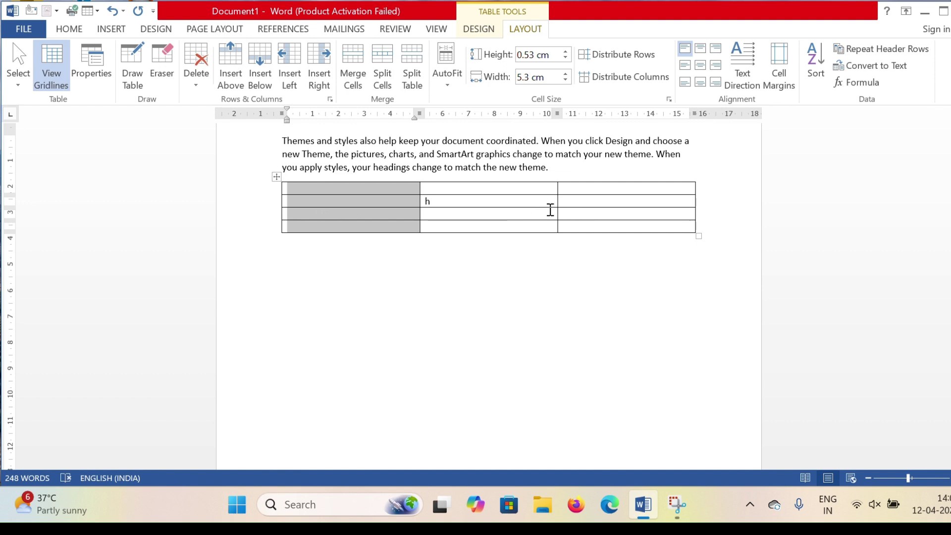
- Select the table's entire third column, starting from its cell in the second row
click(574, 204)
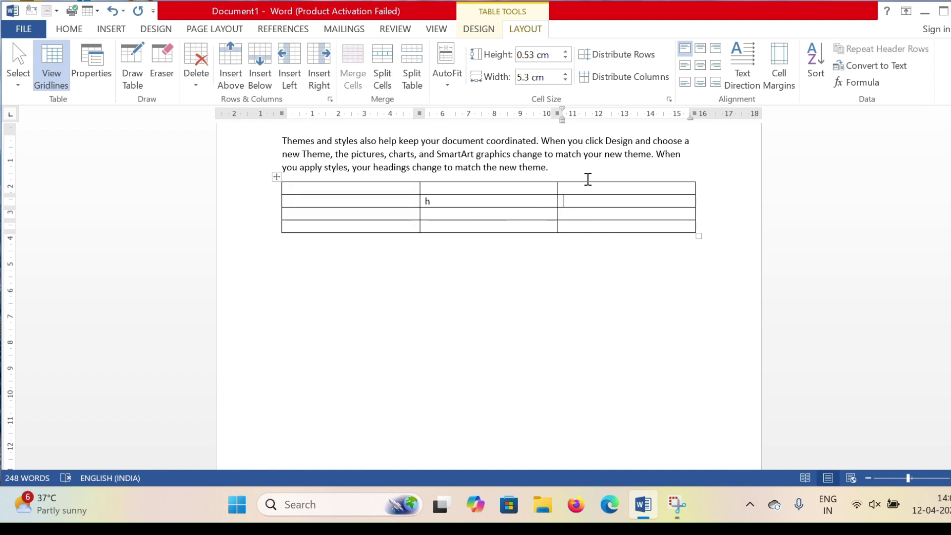
click(17, 74)
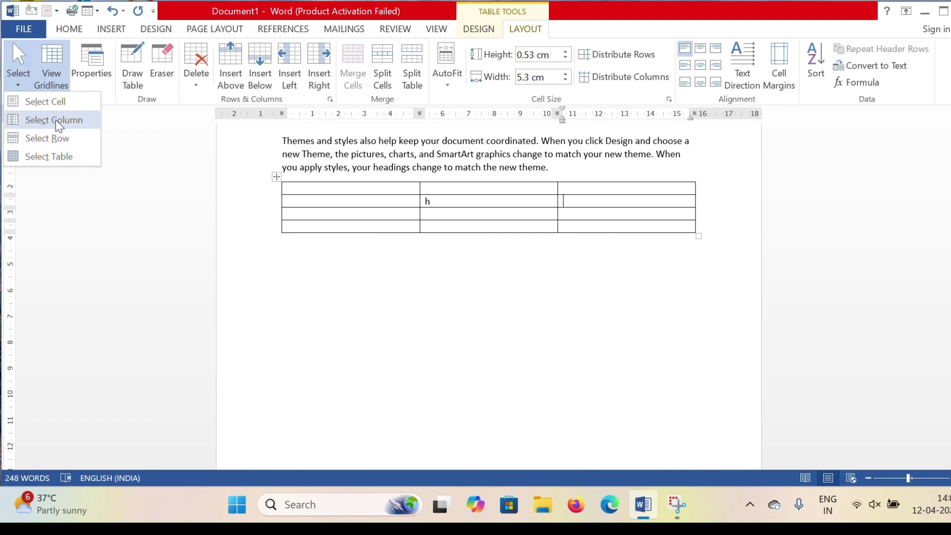
click(36, 124)
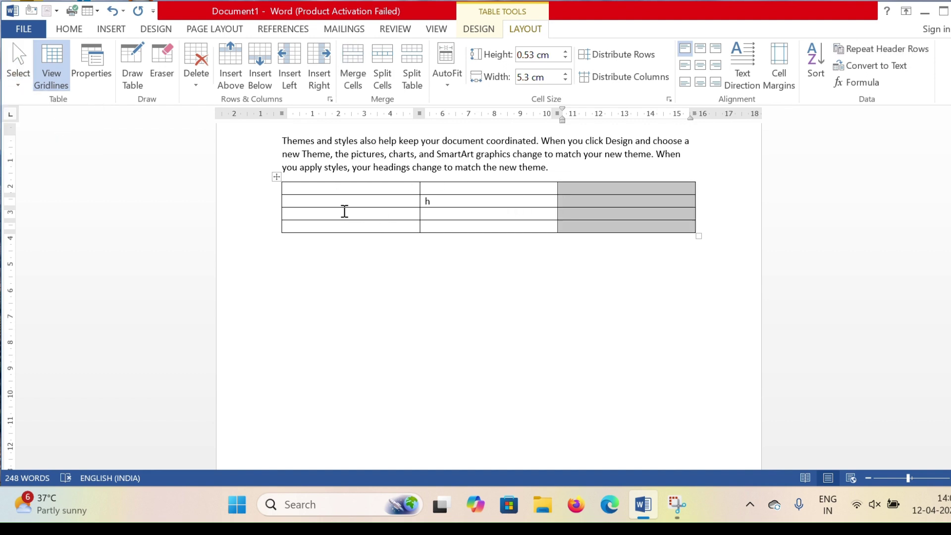
- Select the table's entire third row, starting from its first cell
click(291, 215)
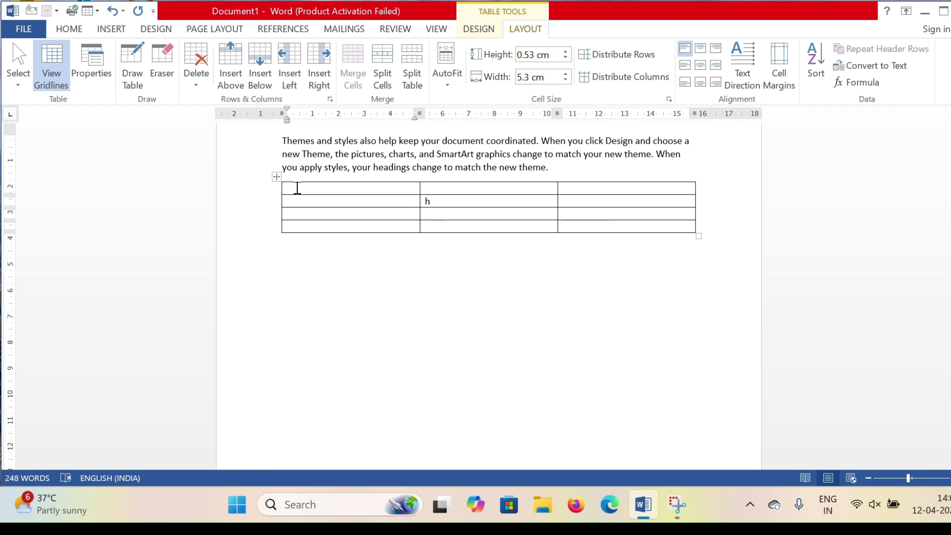
click(19, 75)
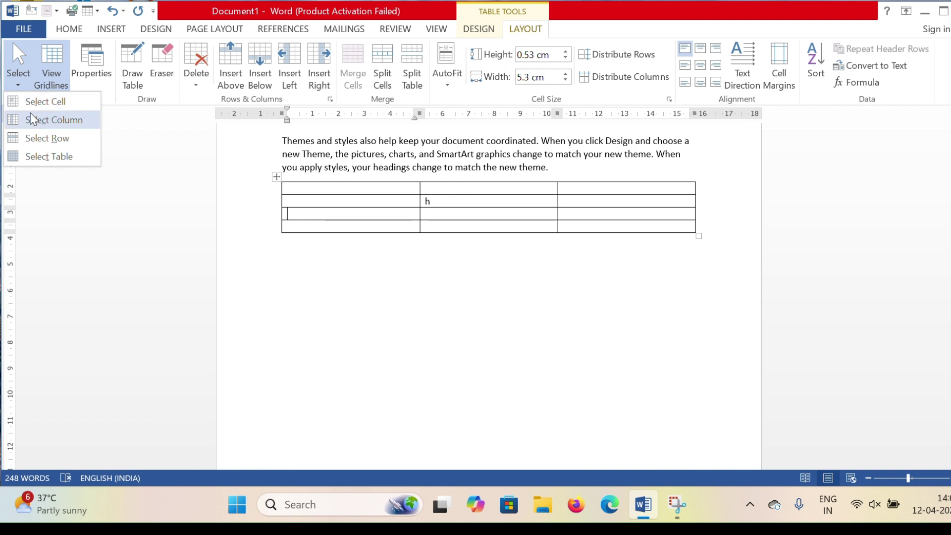
click(47, 138)
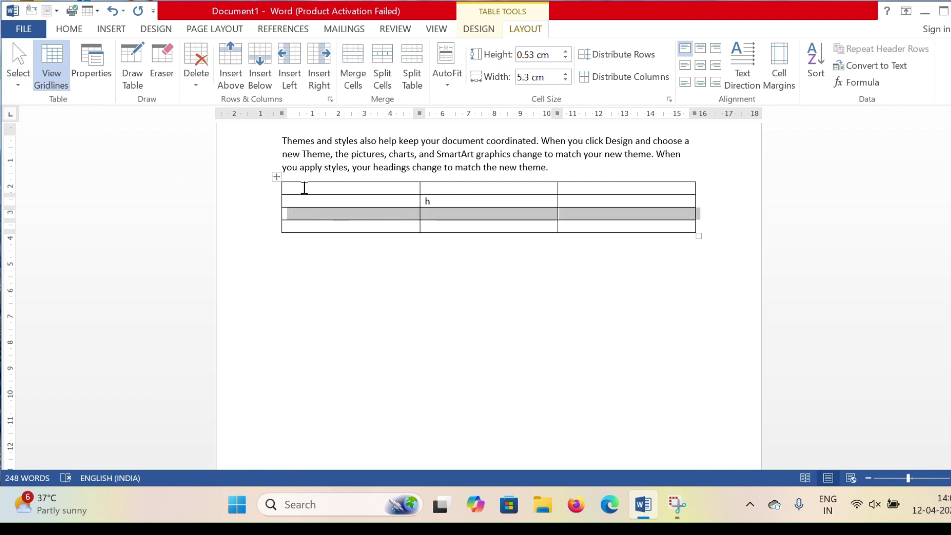
- Select the table's entire first row, starting from its first cell
click(304, 187)
click(18, 75)
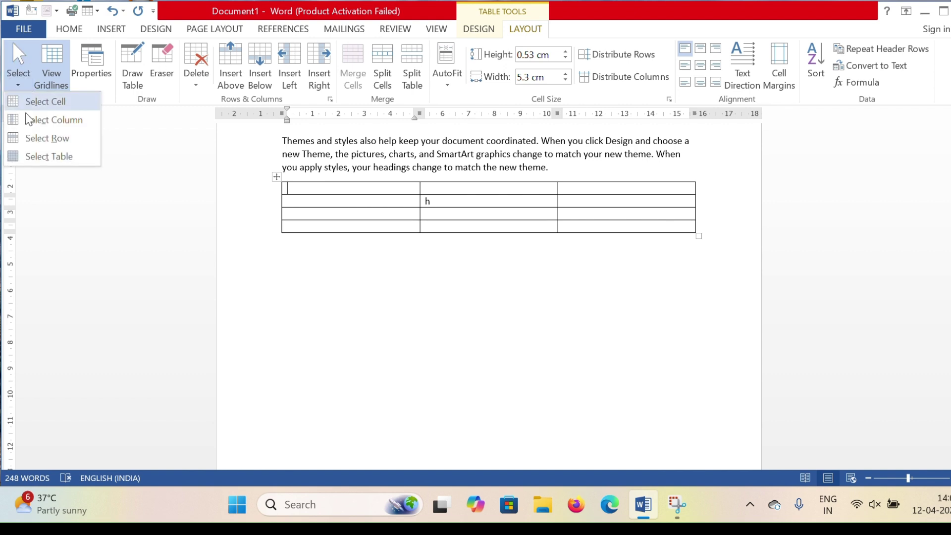
click(45, 138)
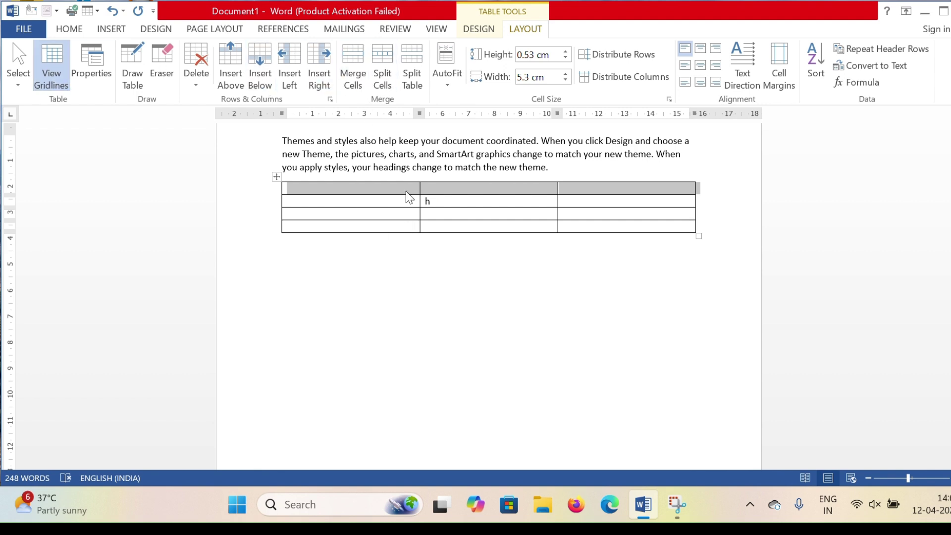
- Select the whole table, and return the text cursor to the first cell of the first row
click(15, 82)
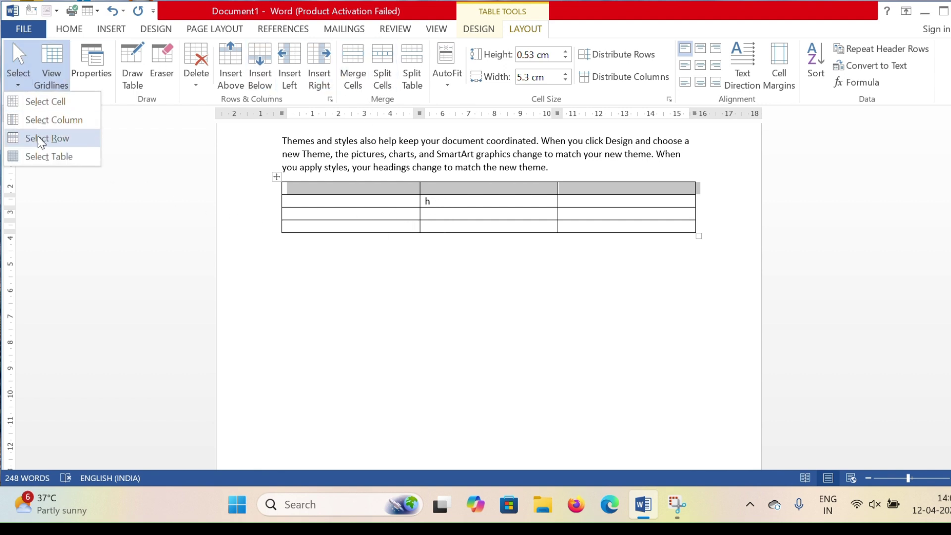
click(58, 157)
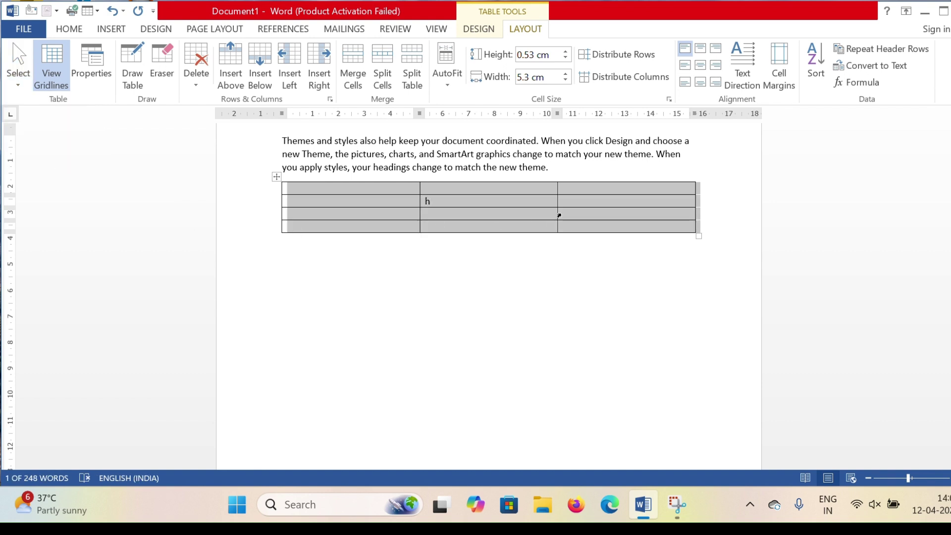
click(398, 356)
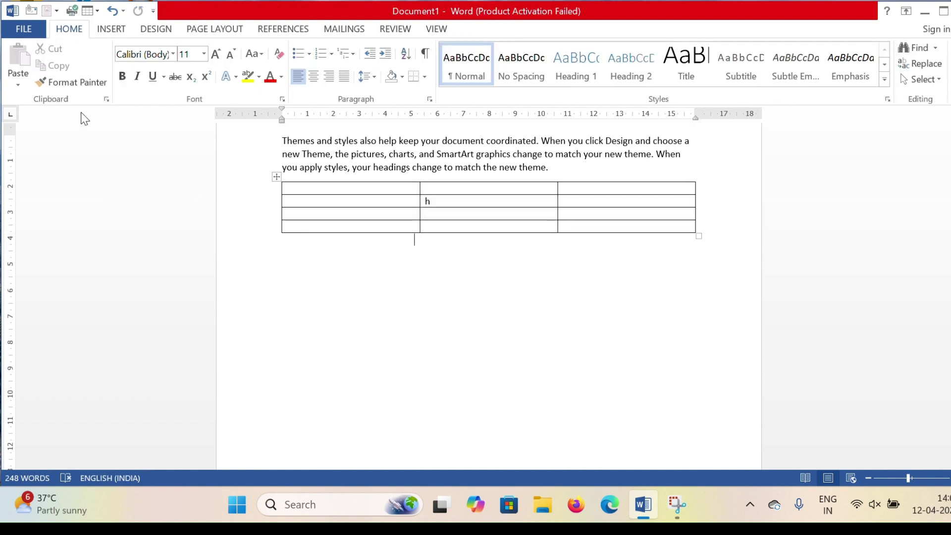
click(361, 190)
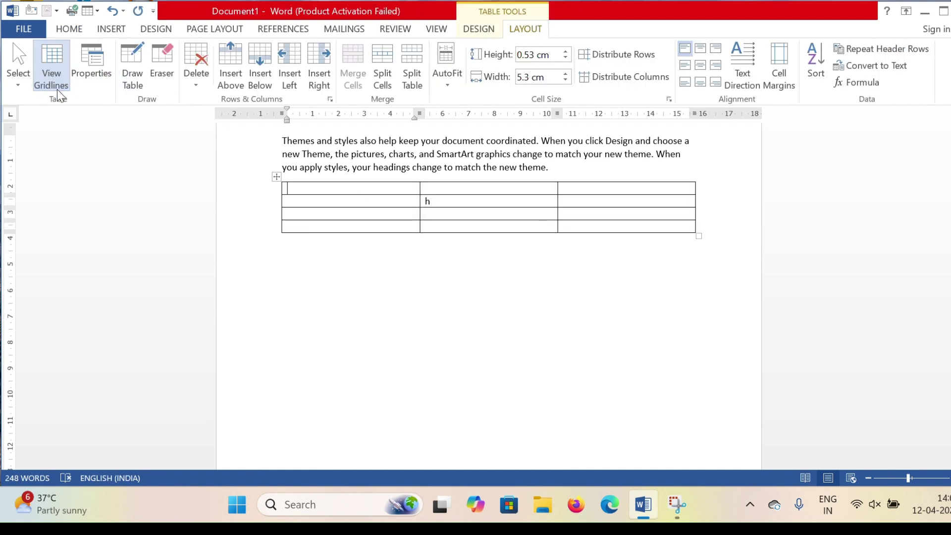
- Turn the table gridlines display off and back on
click(52, 77)
click(53, 78)
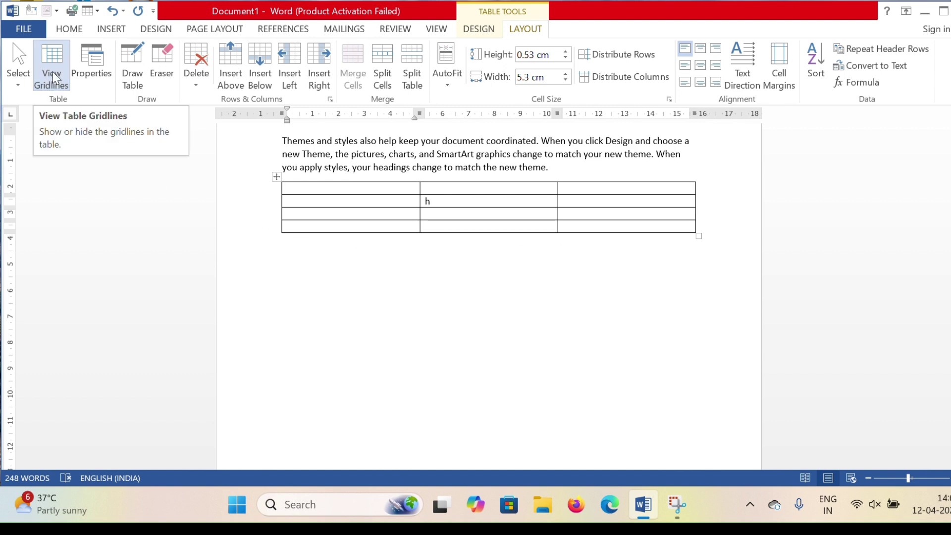
- Keep the table left-aligned and set its indent from the left to 0.4 cm in the table properties
click(90, 70)
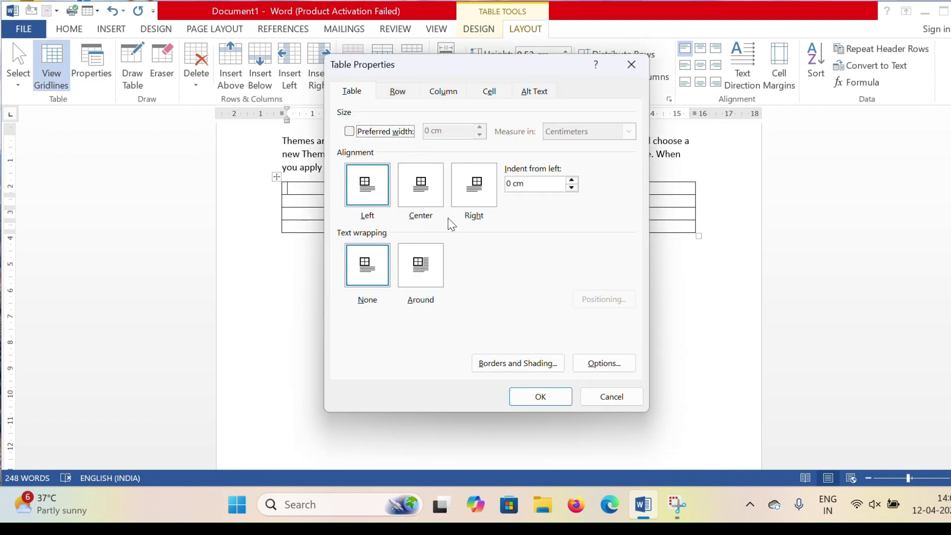
drag(471, 66, 190, 58)
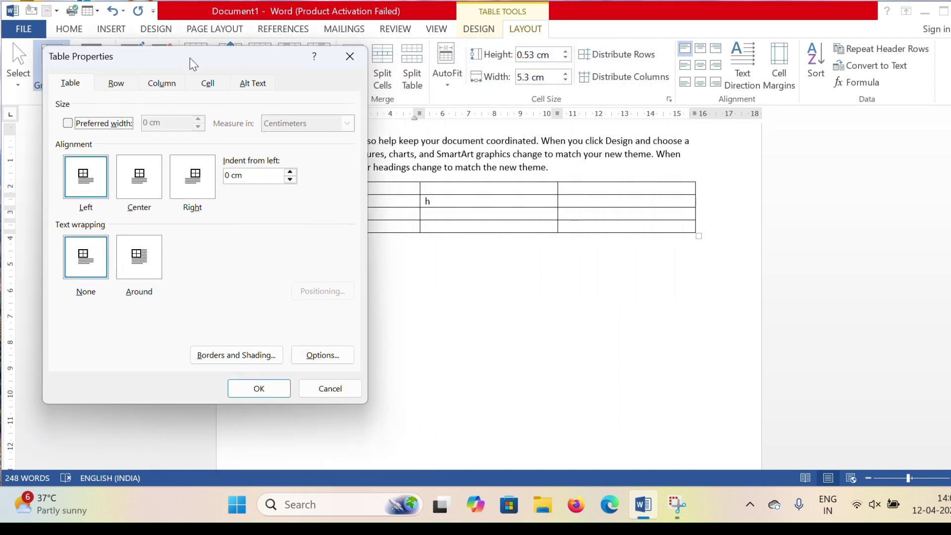
click(123, 84)
click(79, 85)
click(87, 179)
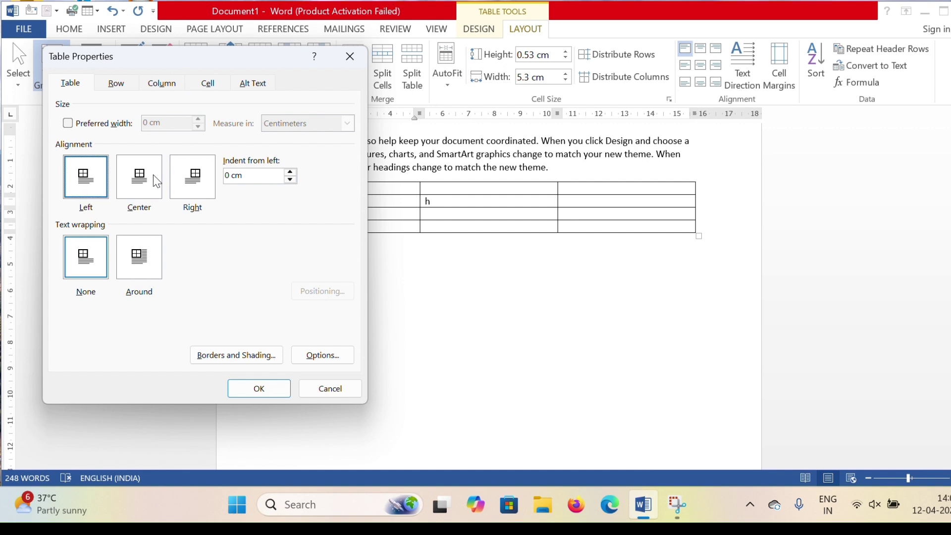
click(290, 172)
click(257, 388)
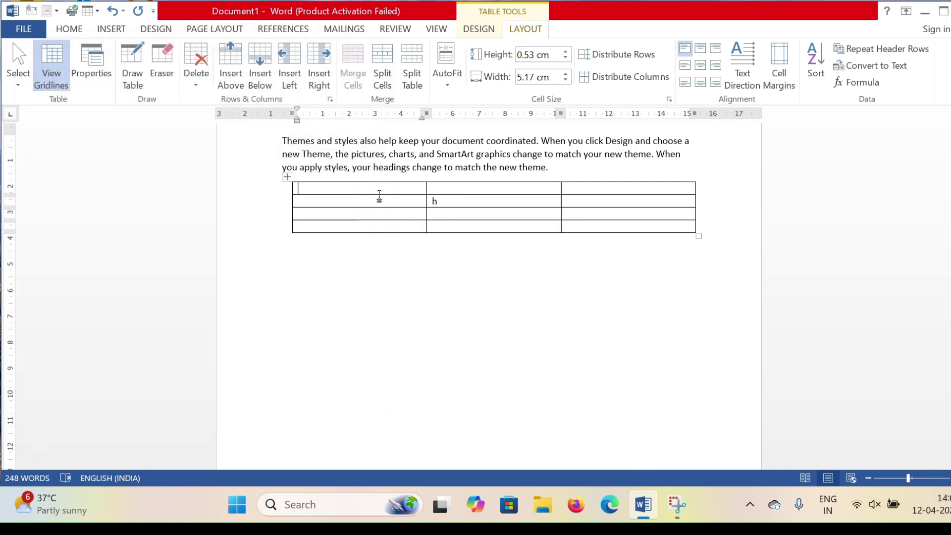
- From the cell containing "h", try Center alignment for the table and increase its default top and bottom cell margins
click(454, 205)
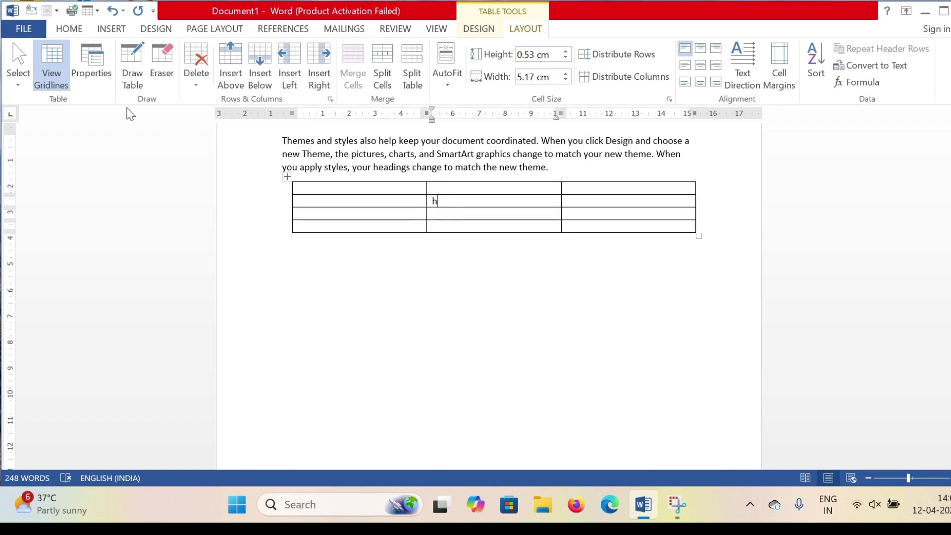
click(93, 74)
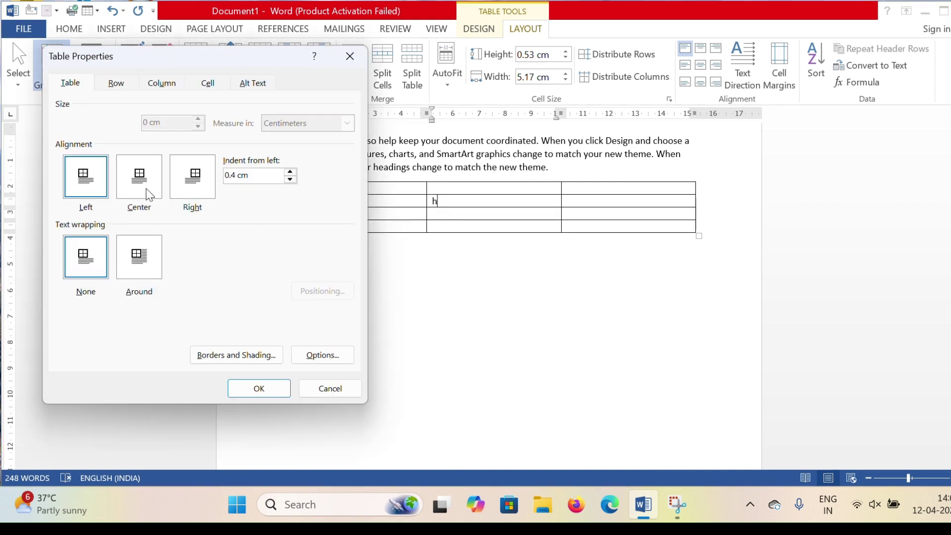
click(148, 193)
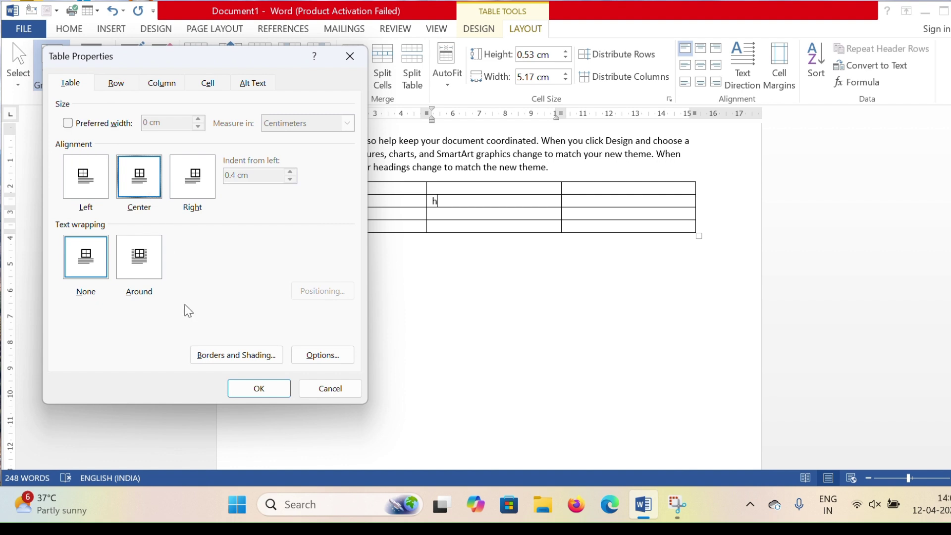
click(318, 360)
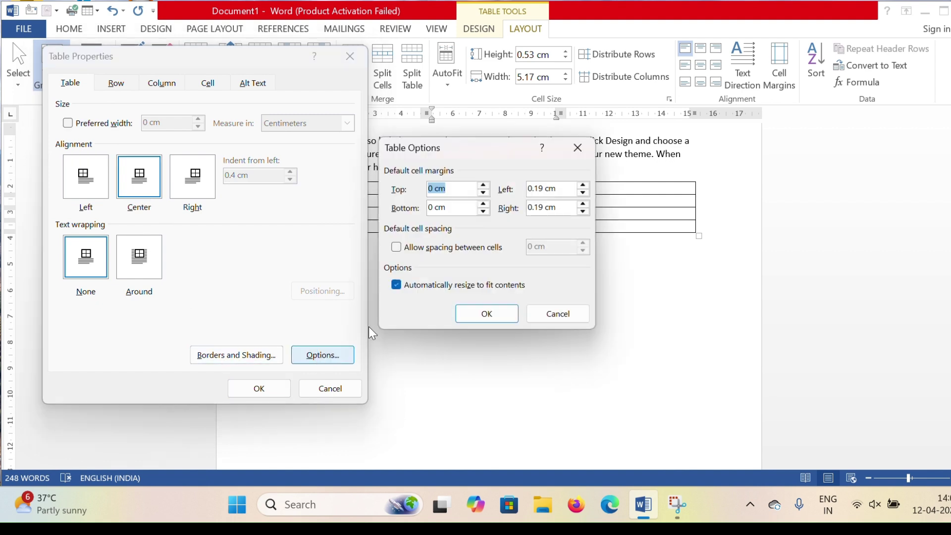
click(484, 187)
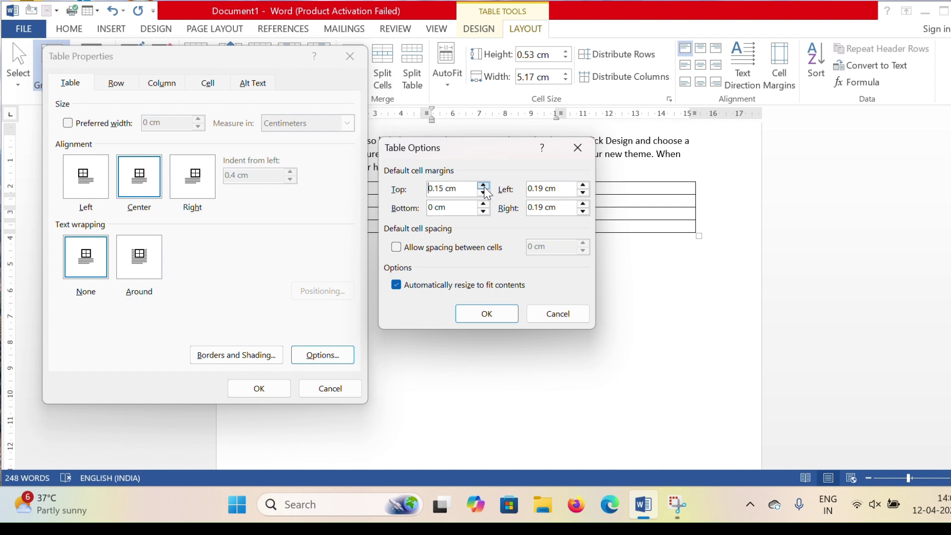
click(483, 185)
click(484, 211)
click(484, 204)
click(483, 204)
click(469, 317)
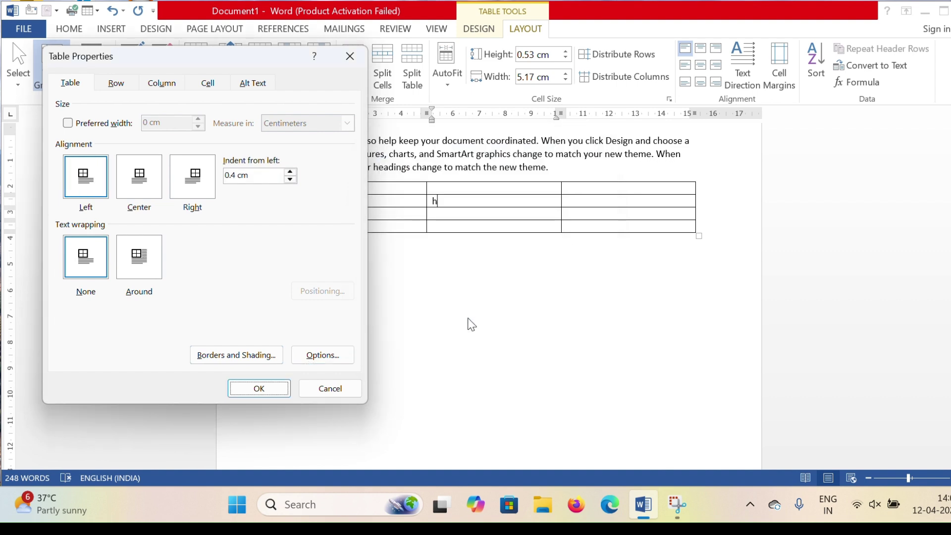
click(274, 386)
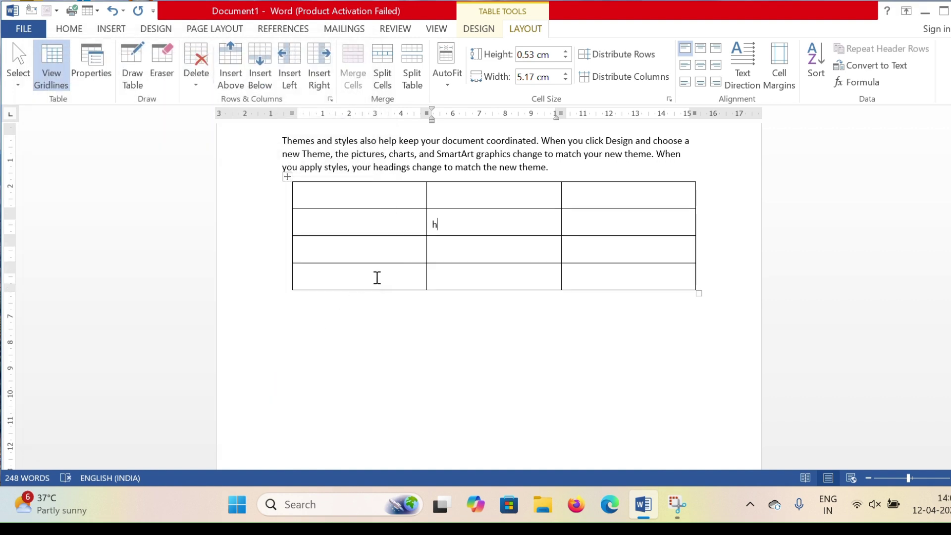
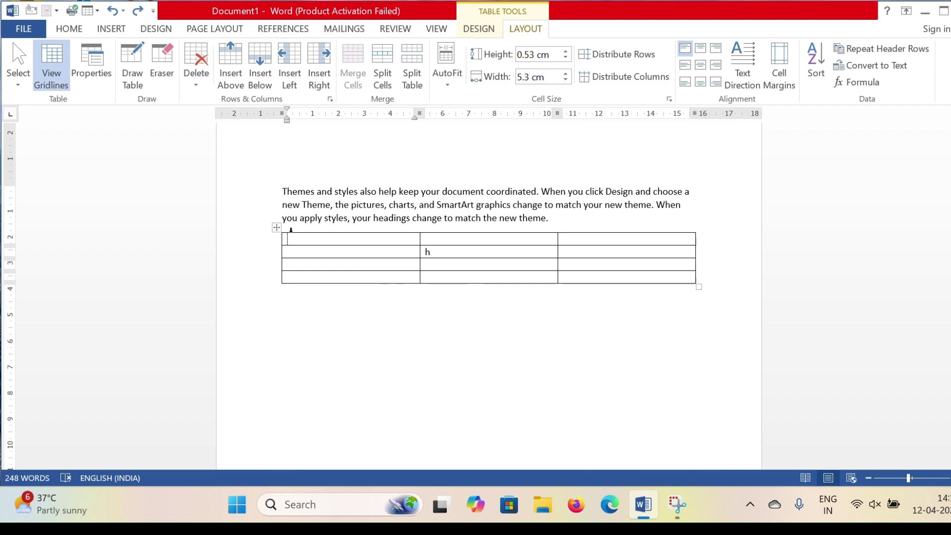
- Delete the table's first row and the column containing "h"
click(196, 78)
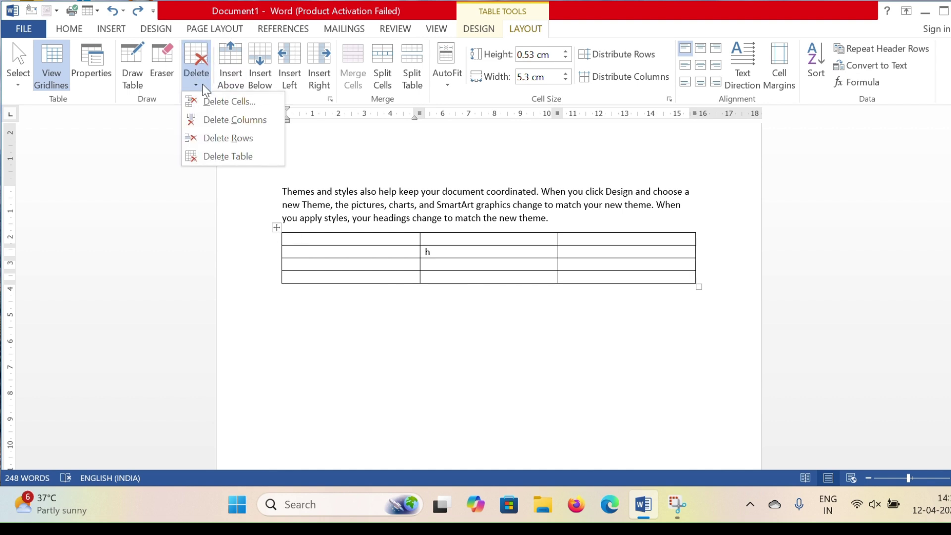
click(231, 131)
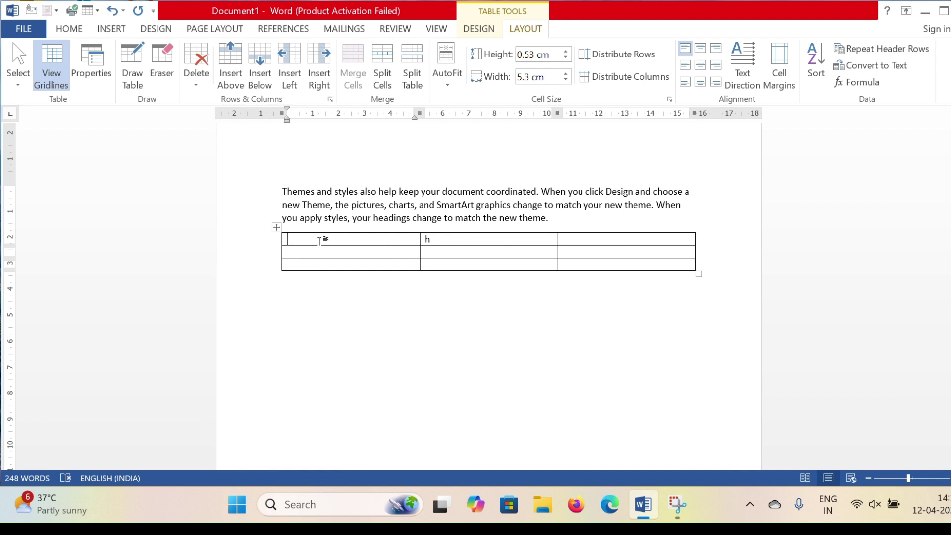
click(450, 241)
click(210, 87)
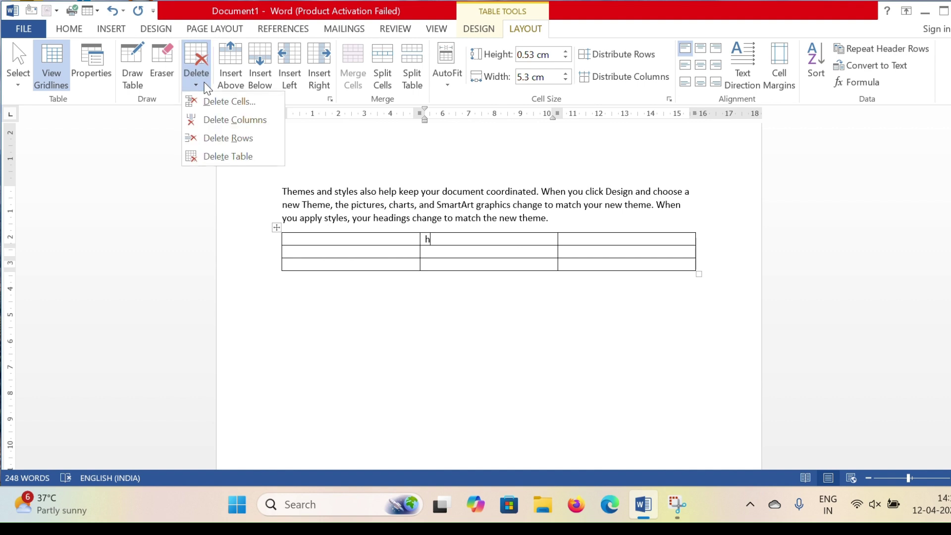
click(223, 121)
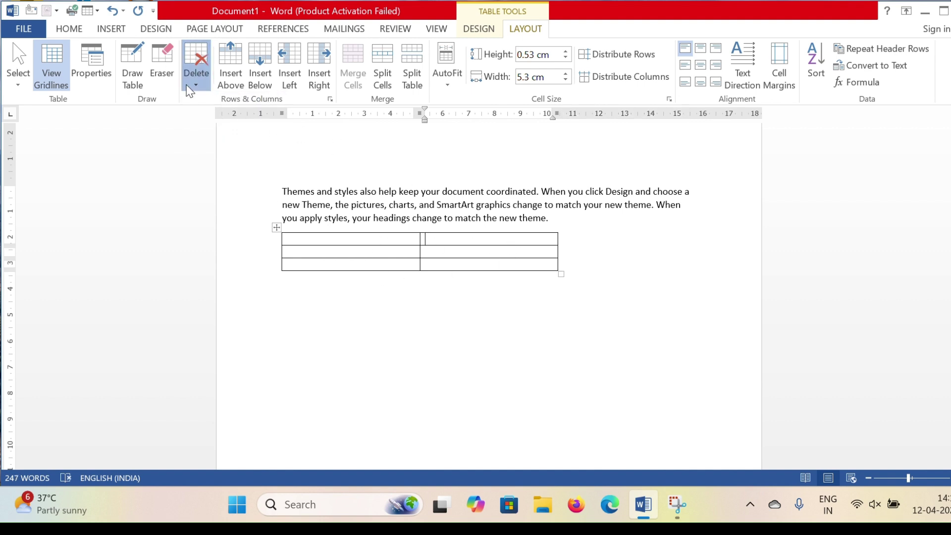
- Delete the second cell of the table's first row, shifting the remaining cells left
click(197, 75)
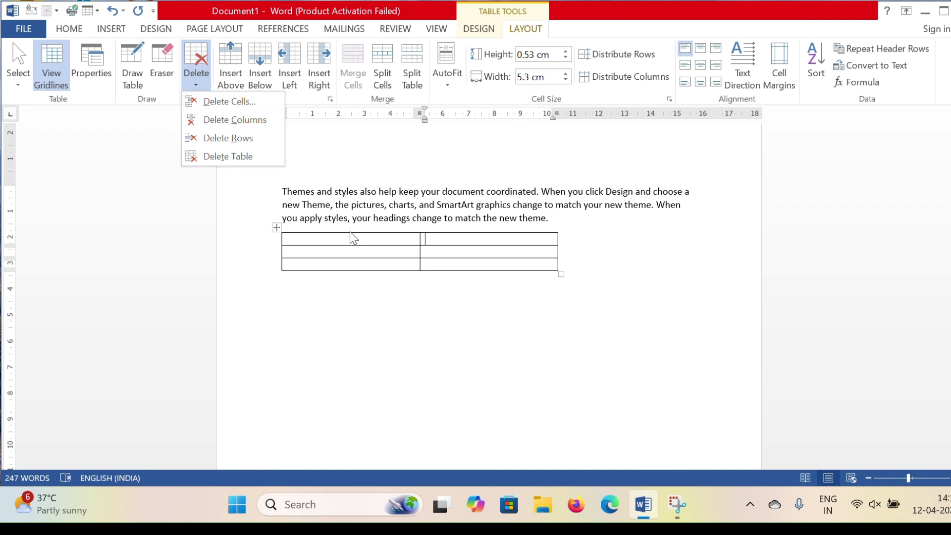
click(441, 239)
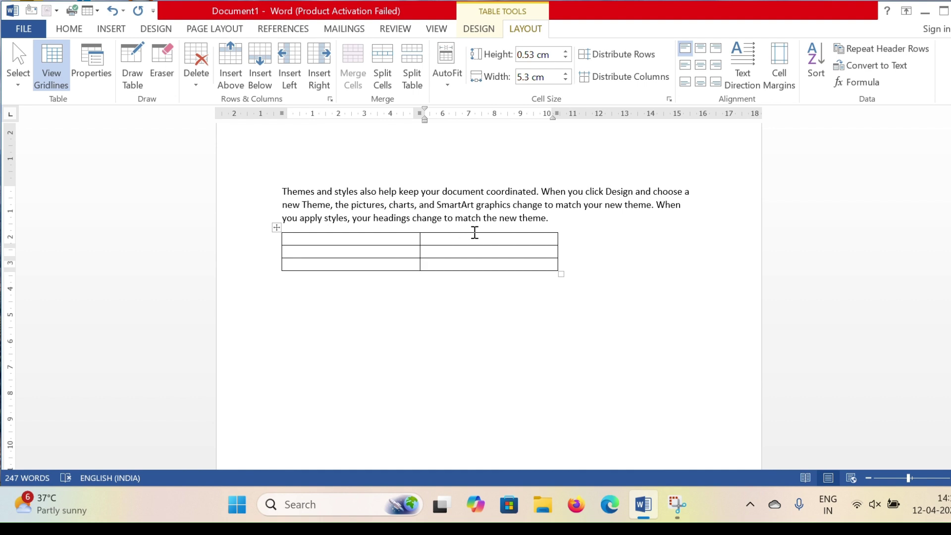
click(198, 80)
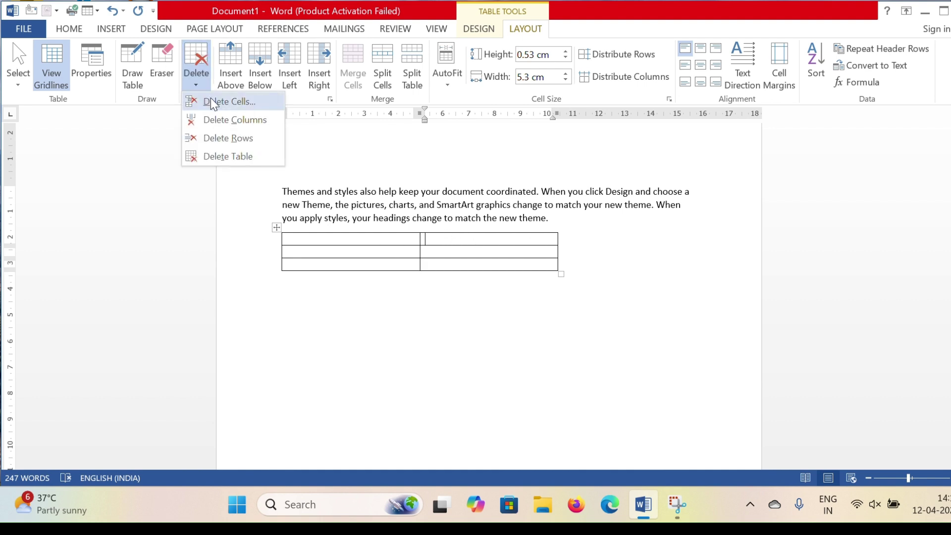
click(209, 101)
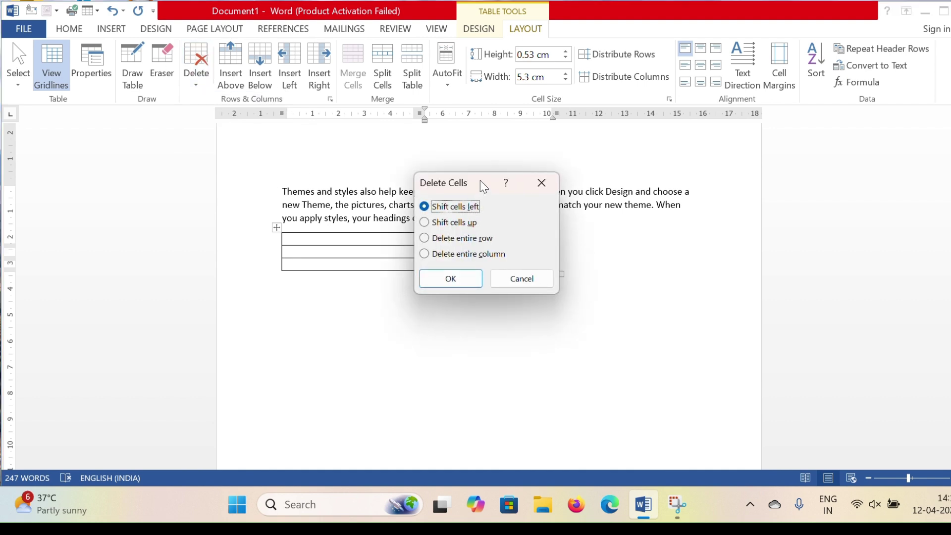
drag(480, 180, 577, 226)
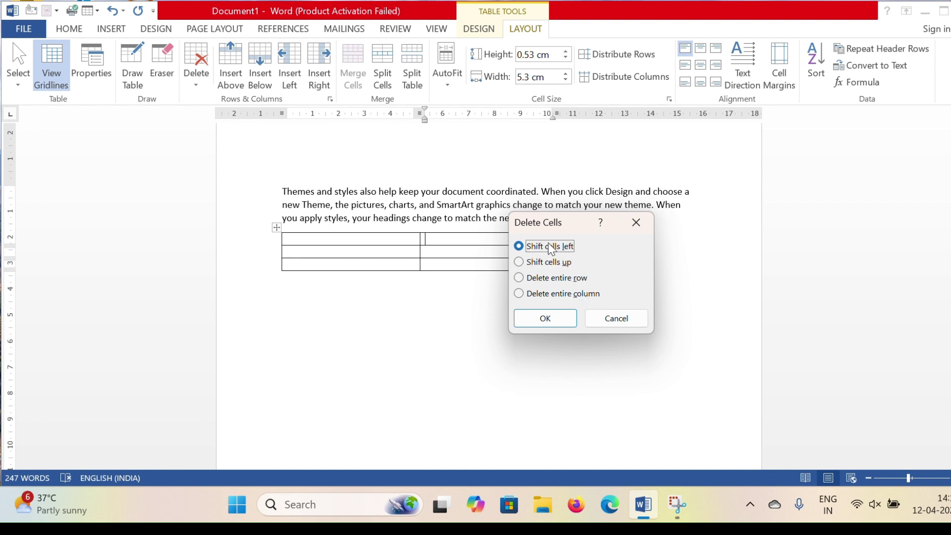
click(544, 317)
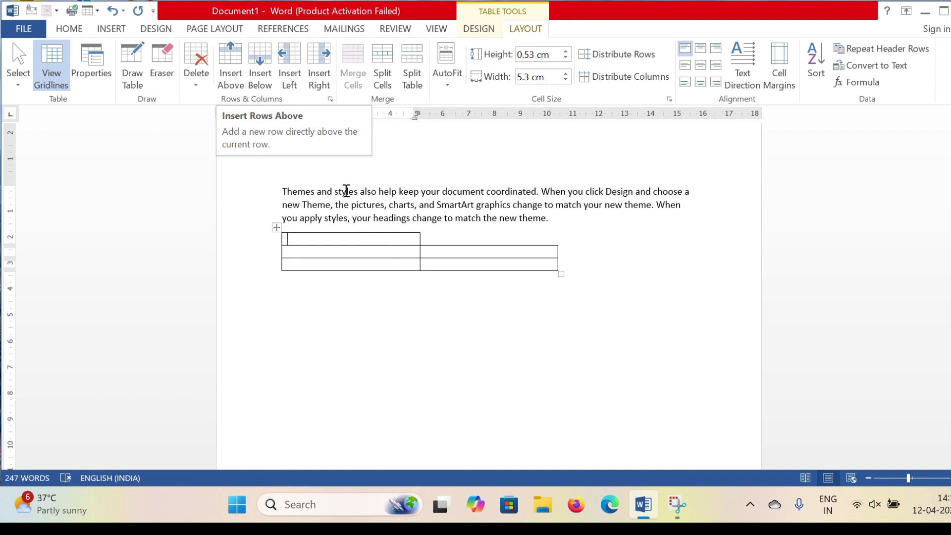
- Insert four new rows above the table's single-cell first row
click(430, 238)
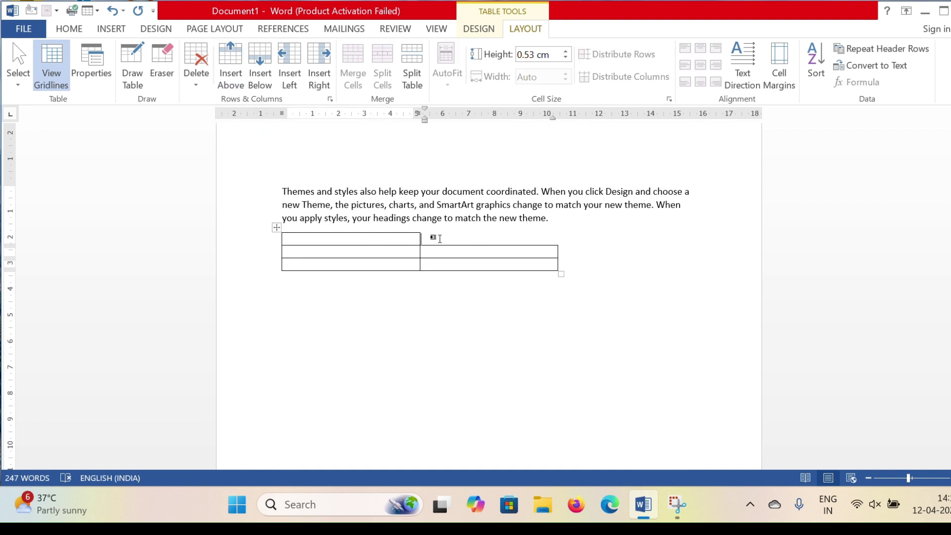
click(232, 82)
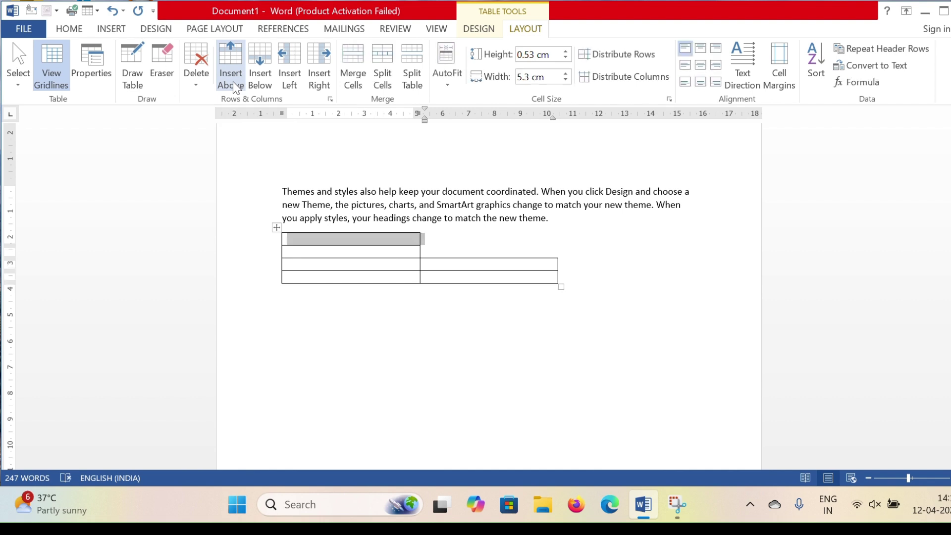
click(233, 81)
click(233, 81)
click(233, 81)
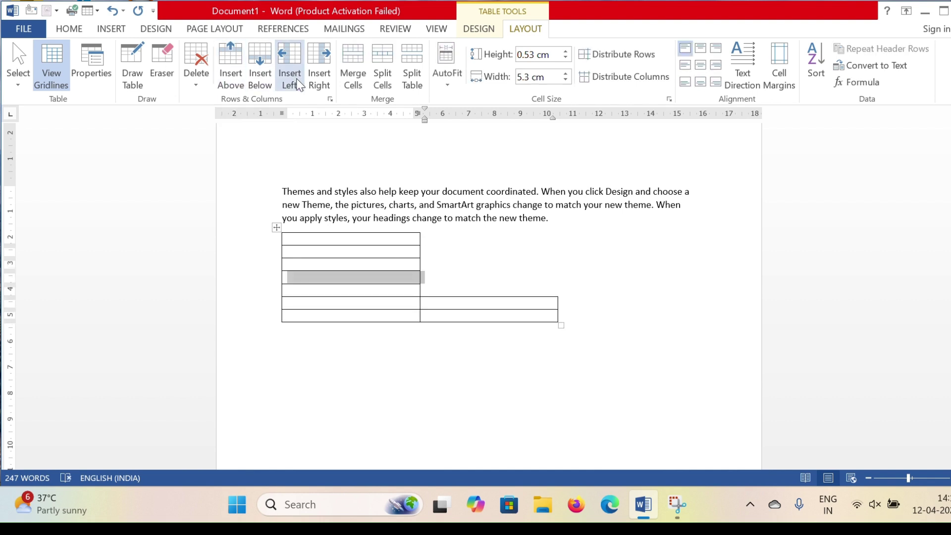
- Insert a new column before the table's first column and another new column directly after the one just added
click(296, 78)
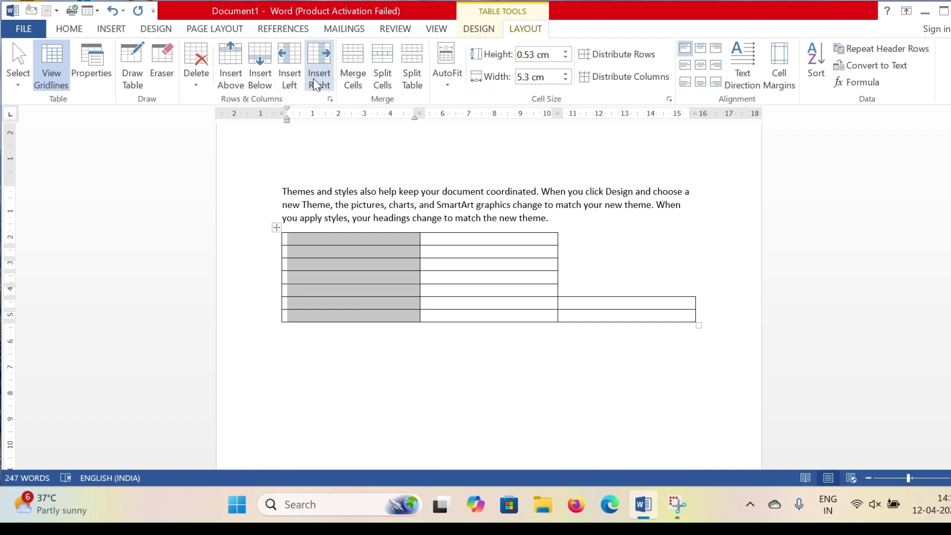
click(314, 79)
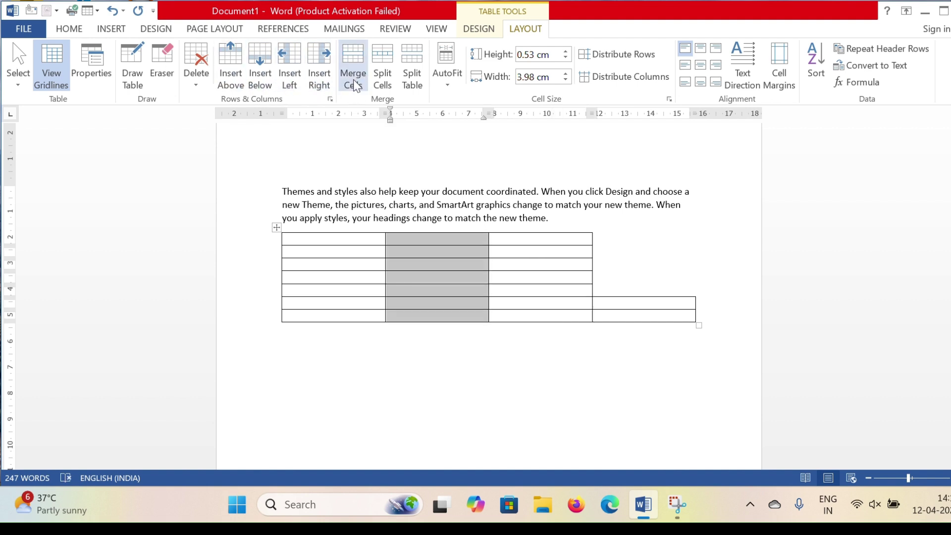
- Merge the first two cells of the table's first row
click(352, 242)
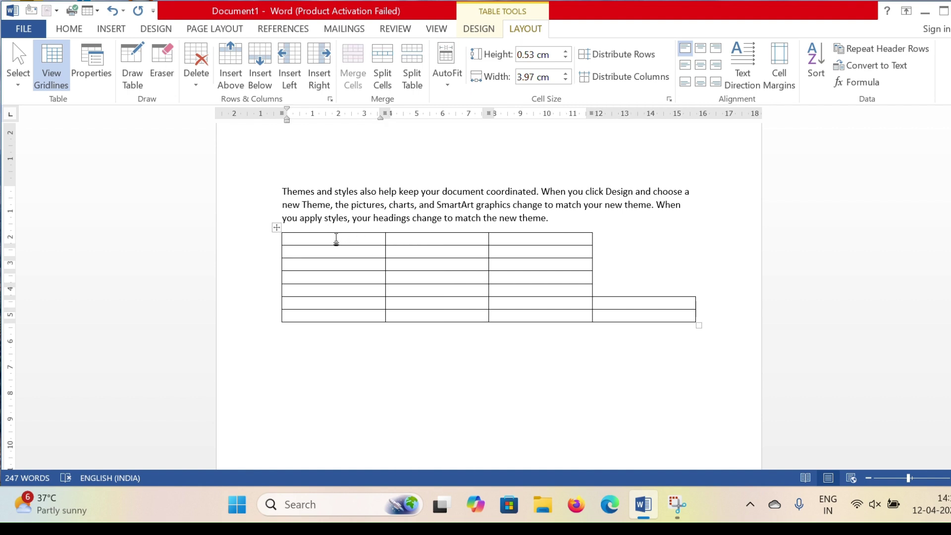
click(394, 238)
drag(313, 238, 411, 237)
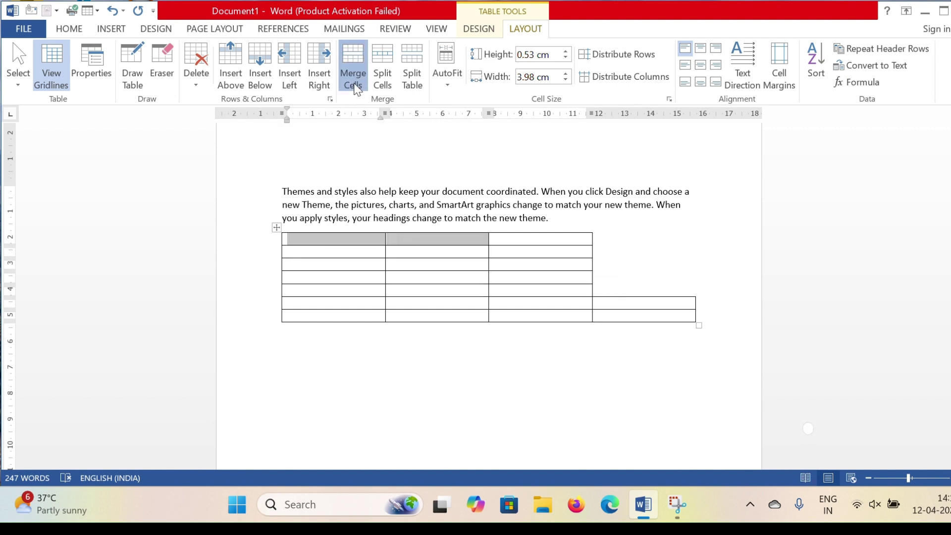
click(355, 88)
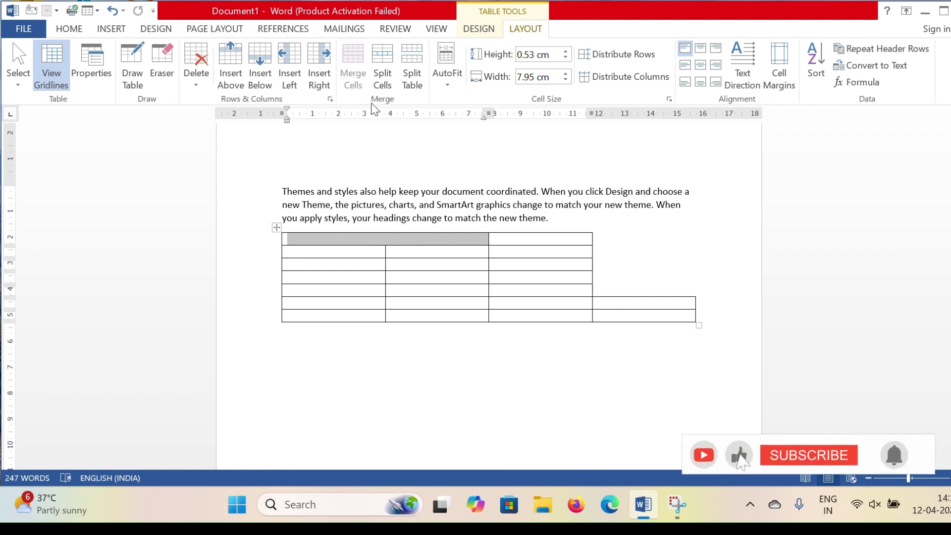
- Split the first cell of the table's third row into 2 columns and 1 row
click(388, 79)
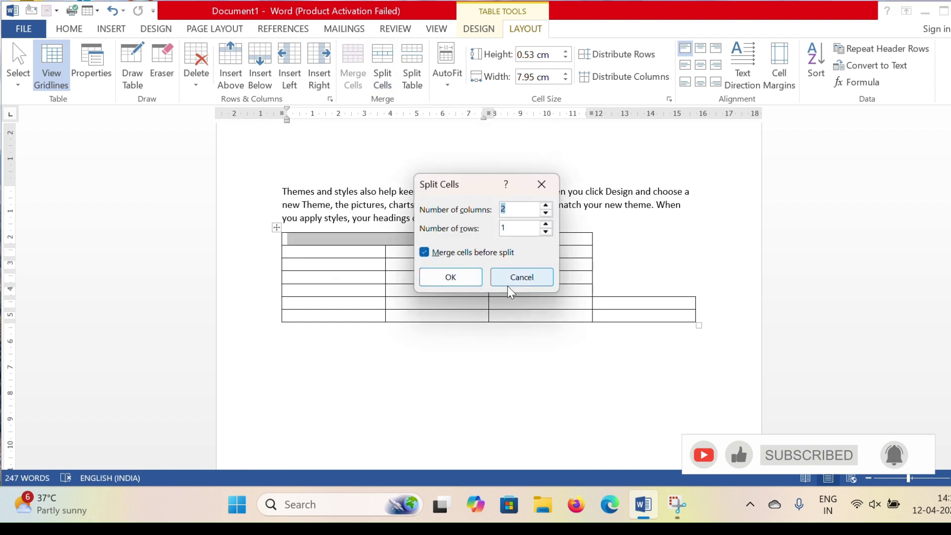
click(517, 278)
click(363, 263)
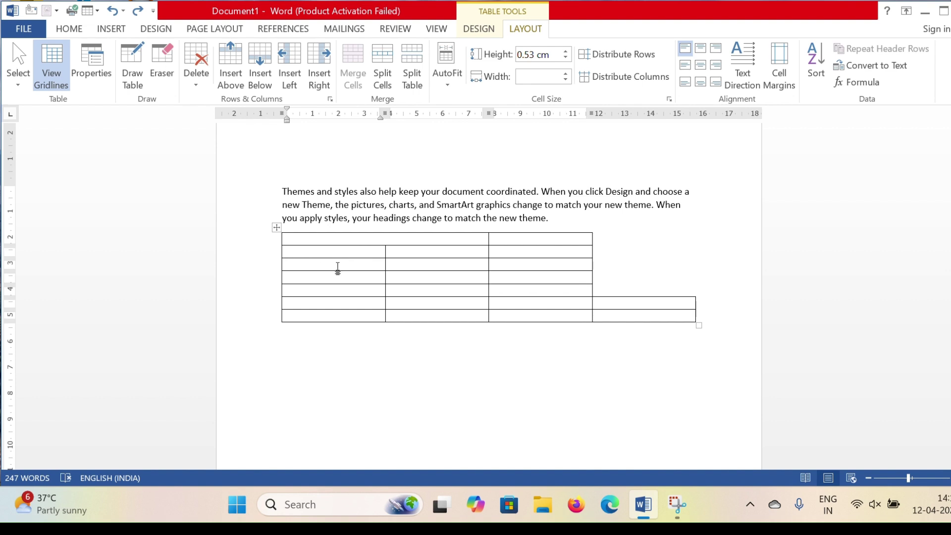
click(382, 84)
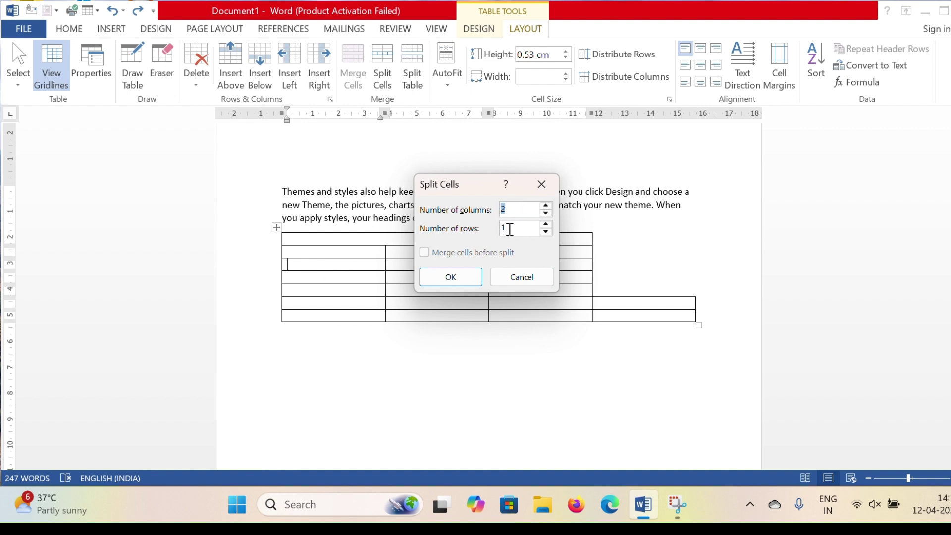
click(464, 275)
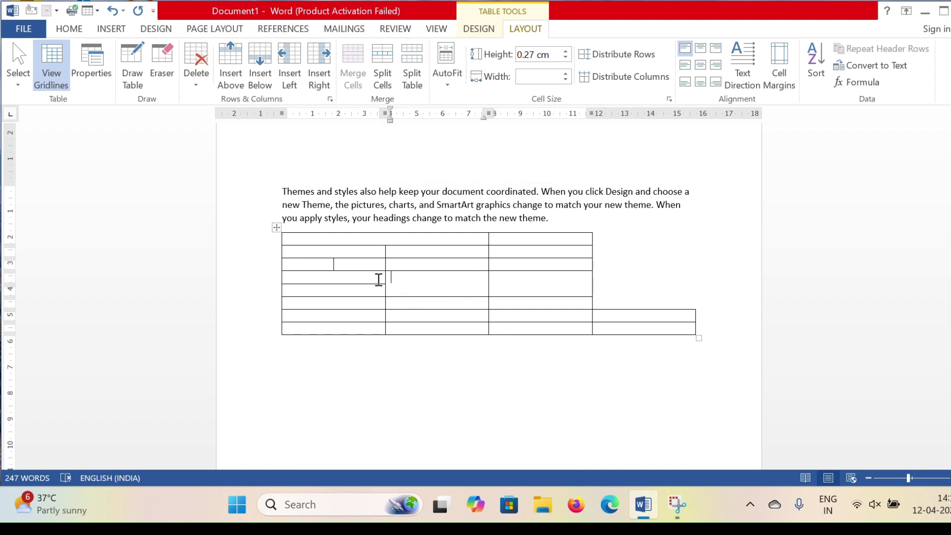
- Split the table into two separate tables between its third and fourth rows
click(419, 73)
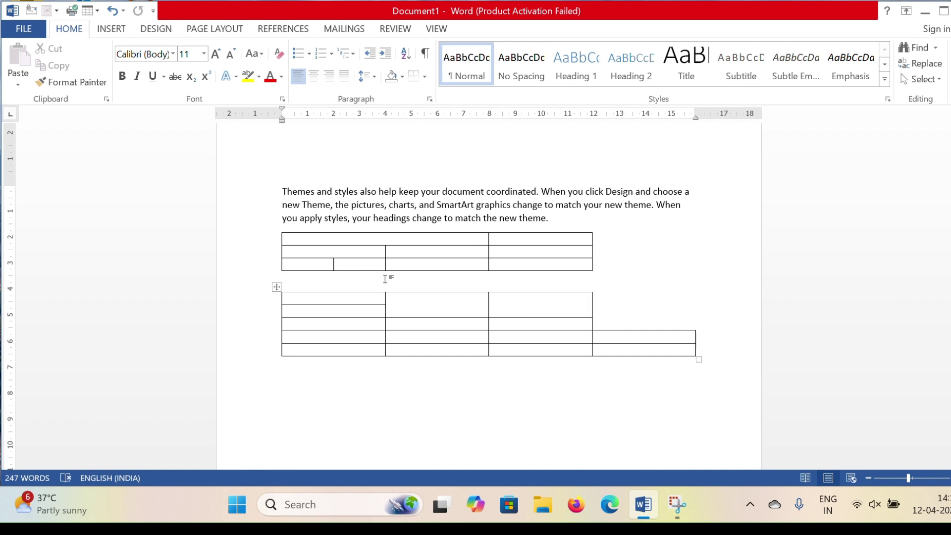
click(473, 337)
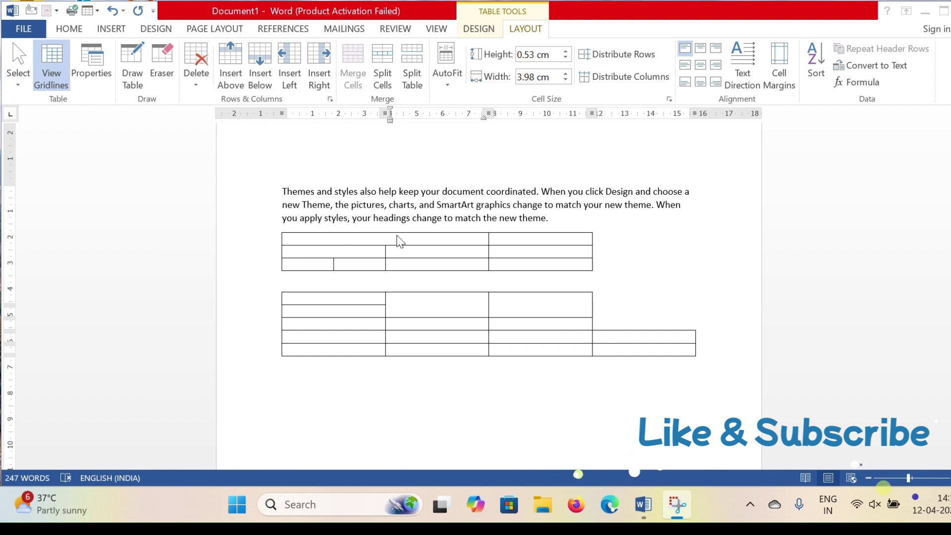
- Try AutoFit Contents on the upper table, then undo it
click(309, 243)
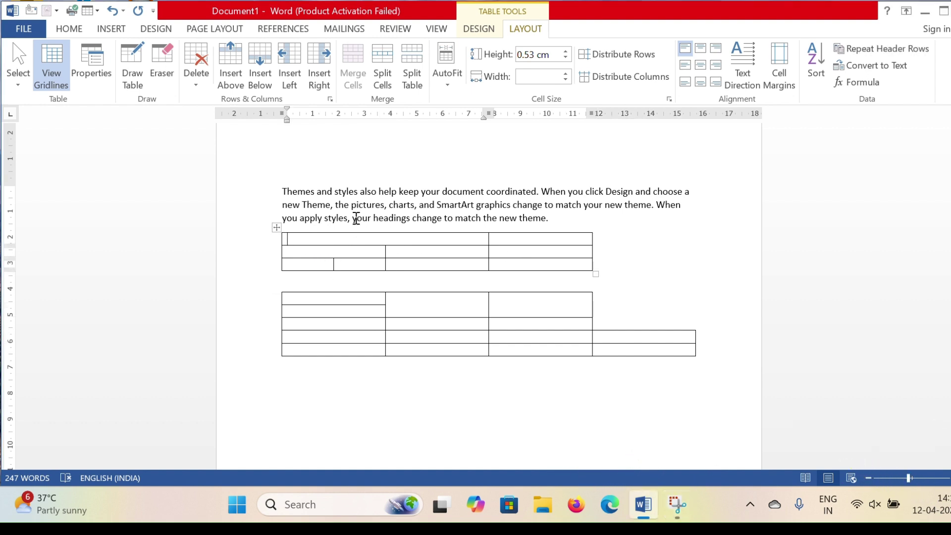
click(445, 80)
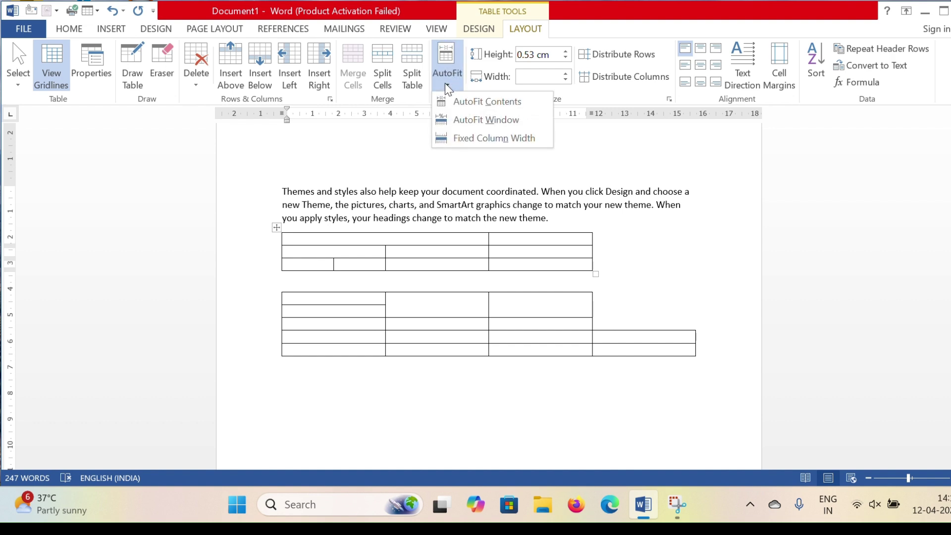
click(463, 104)
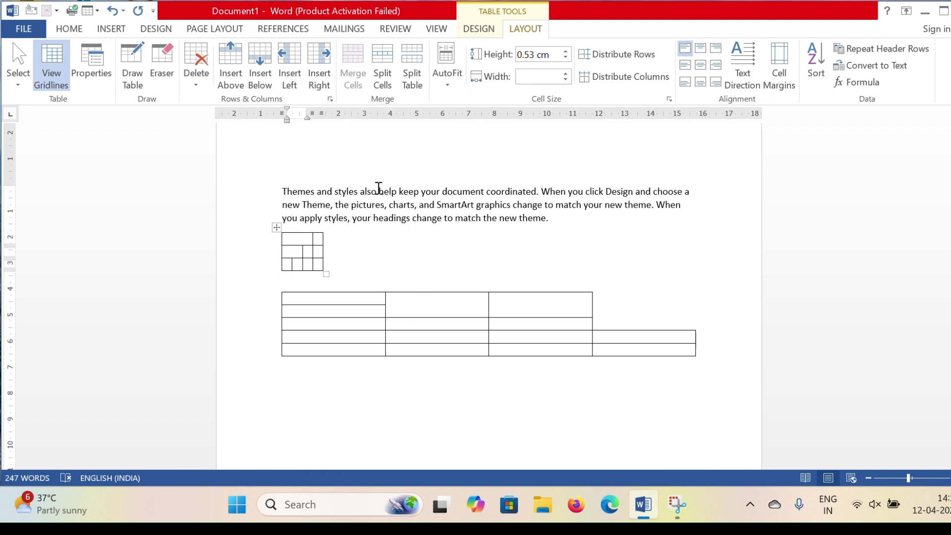
key(ctrl+z)
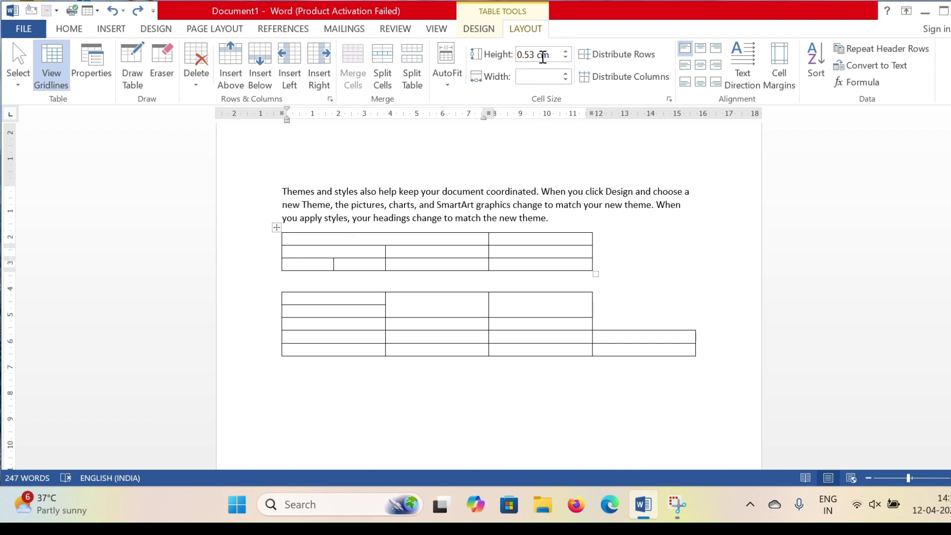
- Set the height of the upper table's first row to 1.3 cm
click(566, 52)
click(566, 52)
click(566, 51)
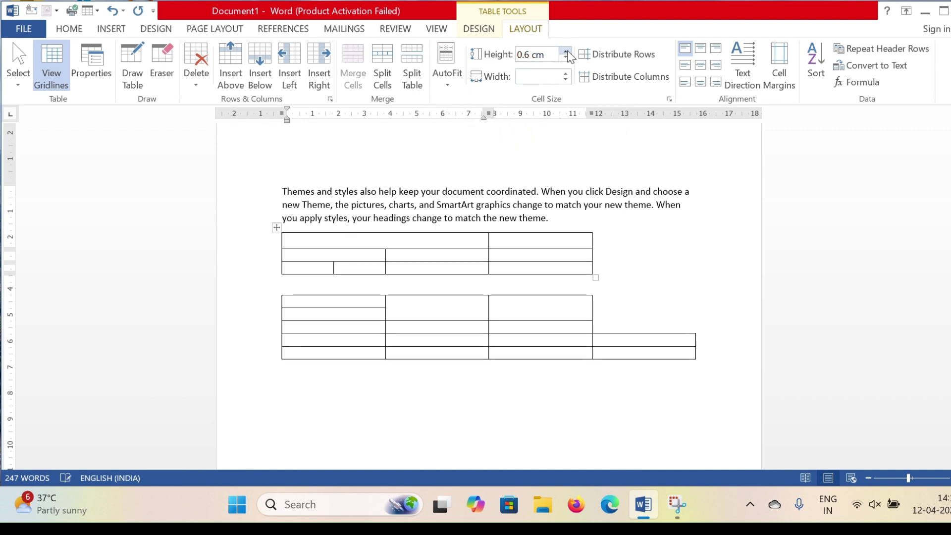
click(566, 51)
click(566, 52)
click(566, 52)
click(566, 52)
click(566, 52)
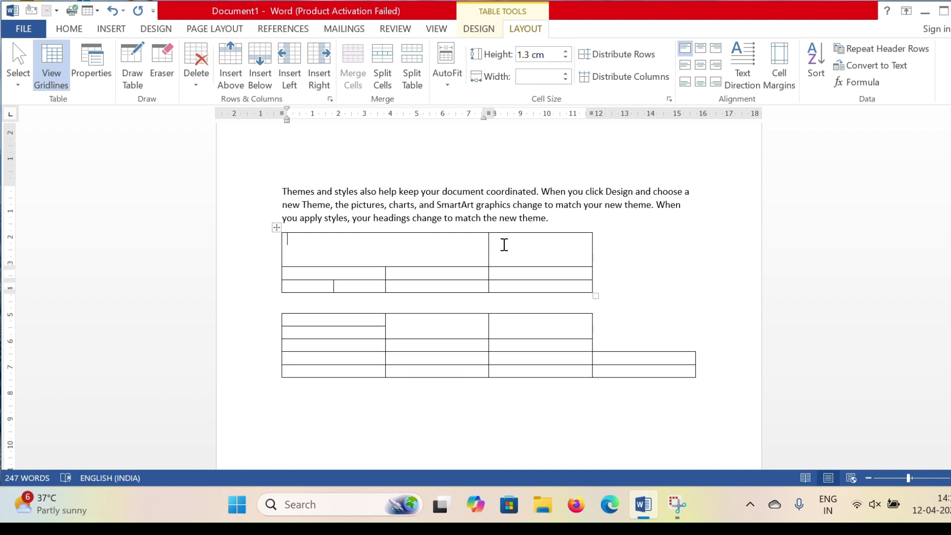
- Set the width of the upper table's first column to 0.7 cm
click(565, 73)
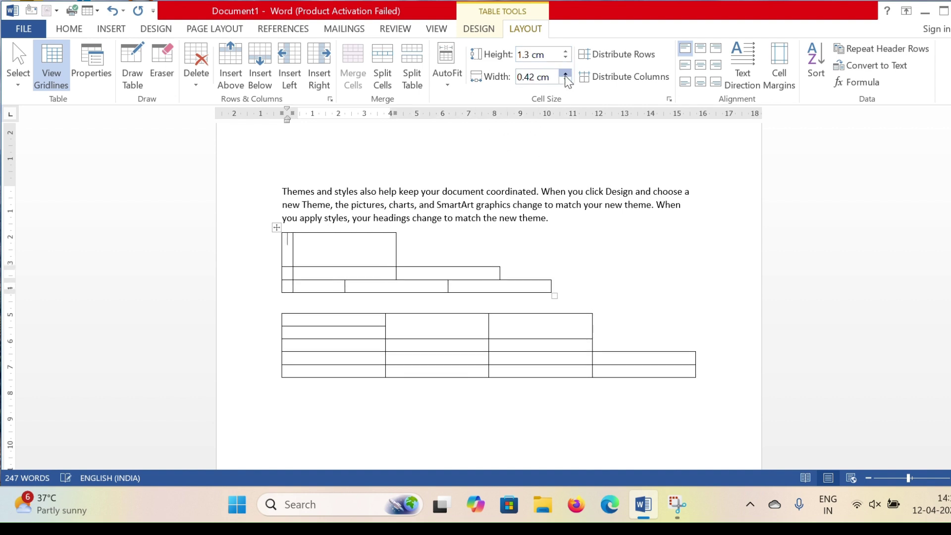
click(565, 73)
click(565, 74)
click(565, 73)
click(565, 73)
click(565, 73)
click(565, 73)
click(565, 73)
click(565, 73)
click(565, 73)
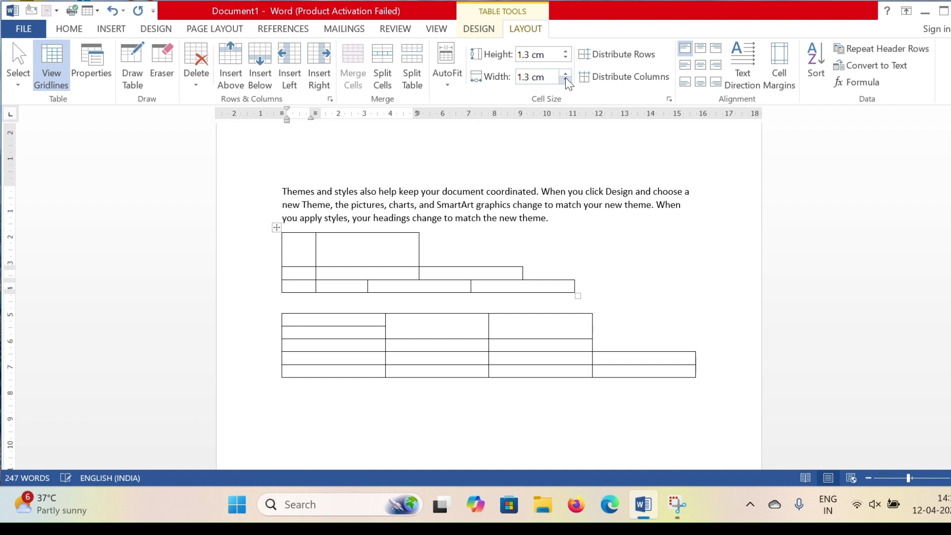
click(565, 80)
click(565, 80)
click(565, 80)
click(565, 80)
click(565, 80)
click(565, 80)
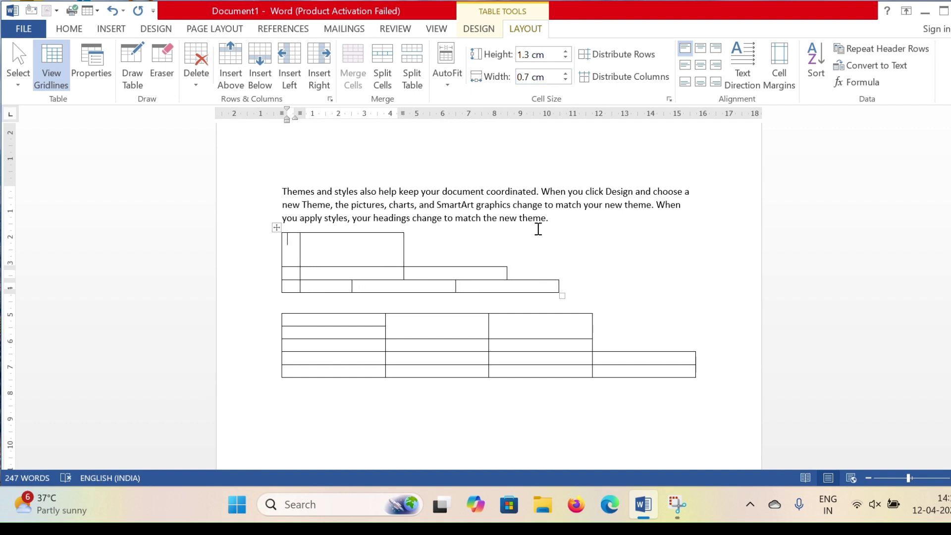
- Distribute the rows evenly in the lower table and in the upper table
click(350, 323)
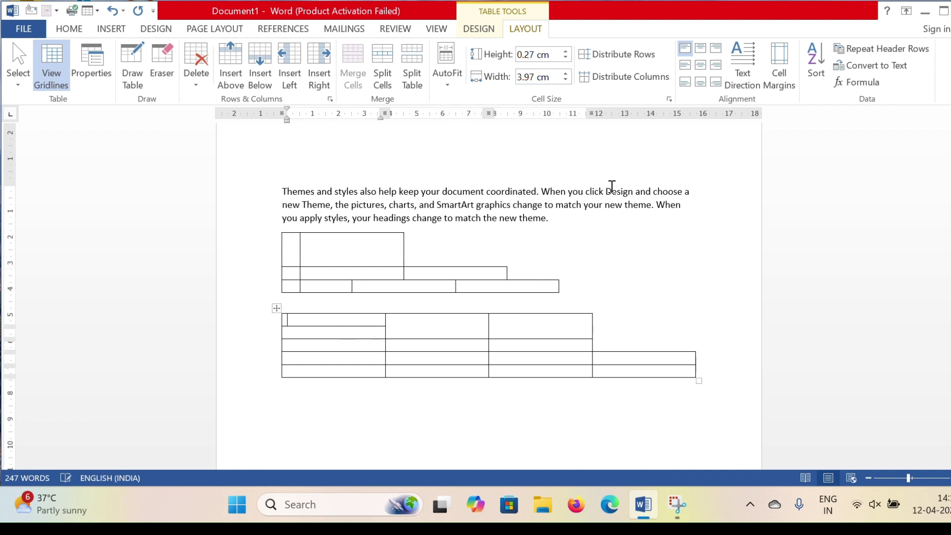
click(624, 55)
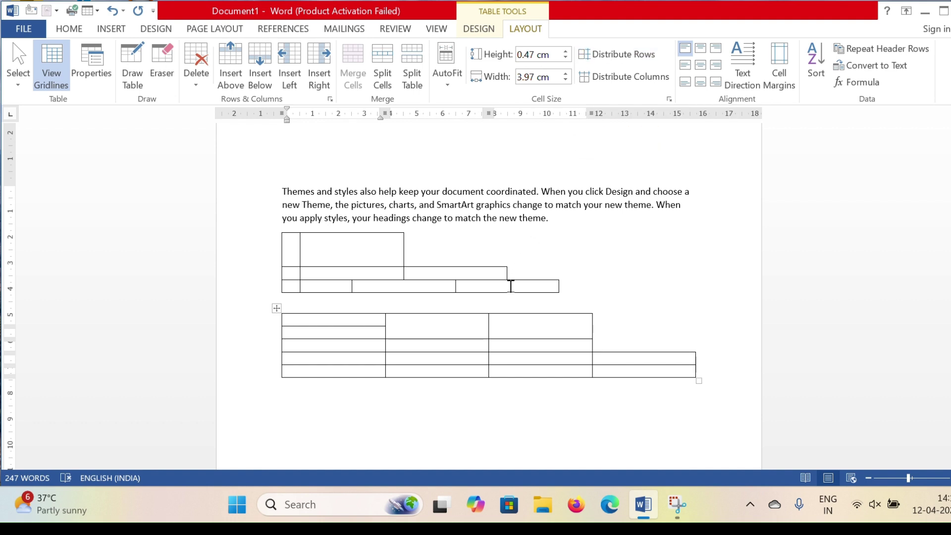
click(508, 284)
click(619, 54)
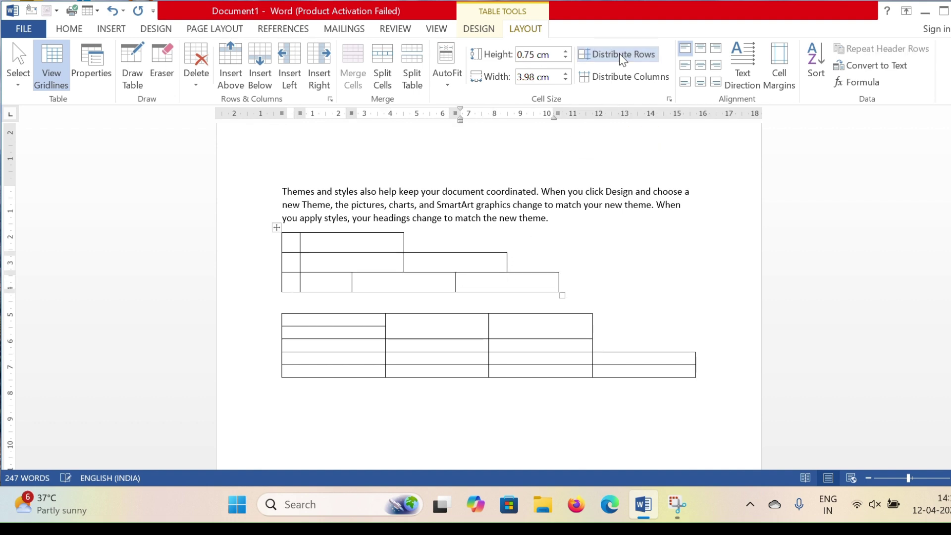
key(ctrl+z)
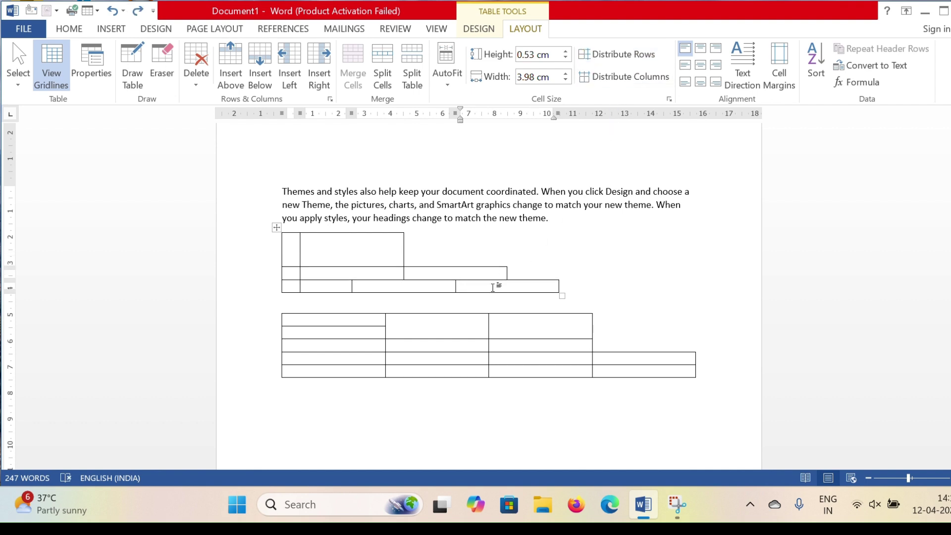
click(612, 59)
- Distribute the lower table's columns evenly
click(372, 321)
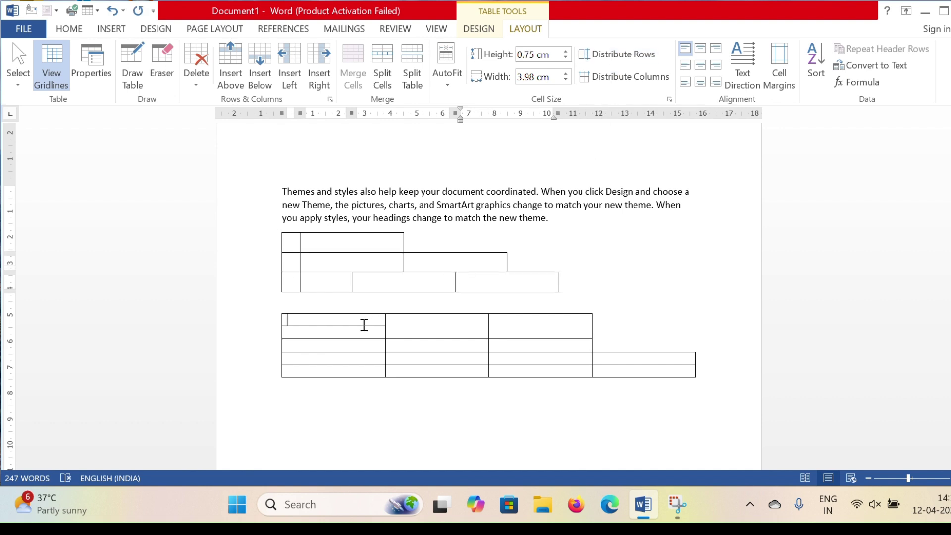
click(621, 78)
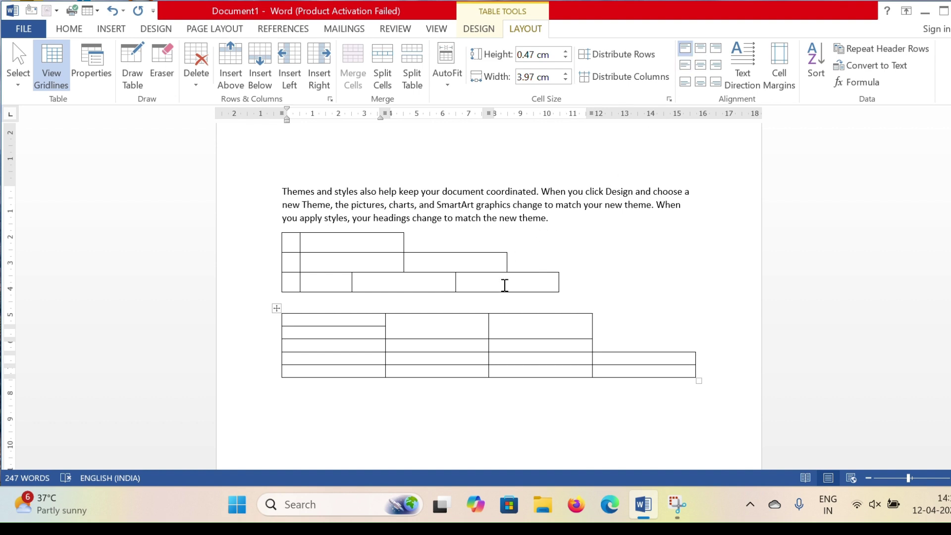
- Align the second cell in the lower table's first row to top center and enter a sample first name in it
click(471, 323)
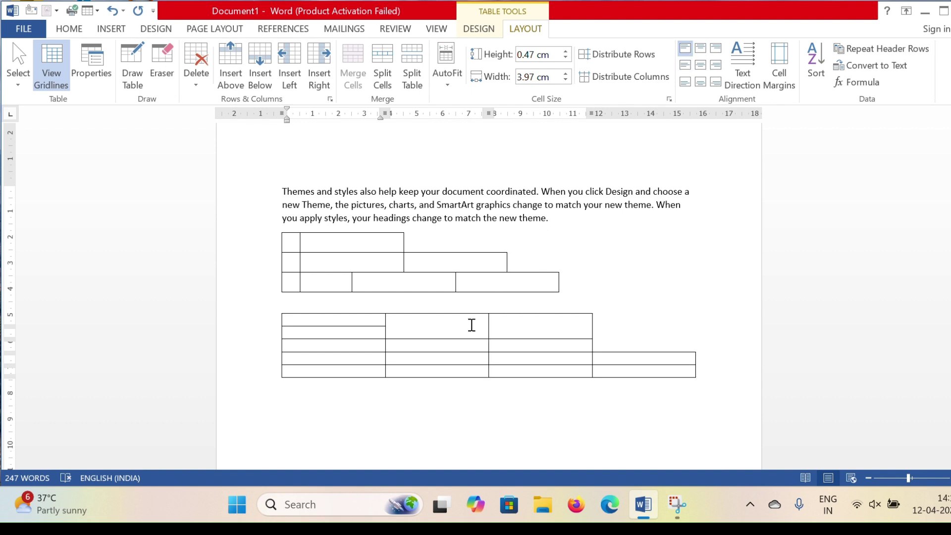
click(701, 50)
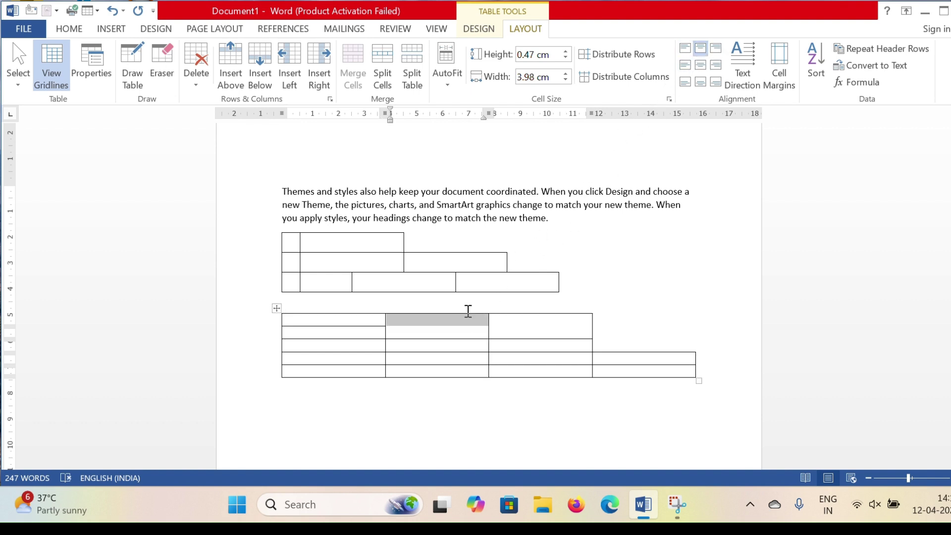
click(457, 330)
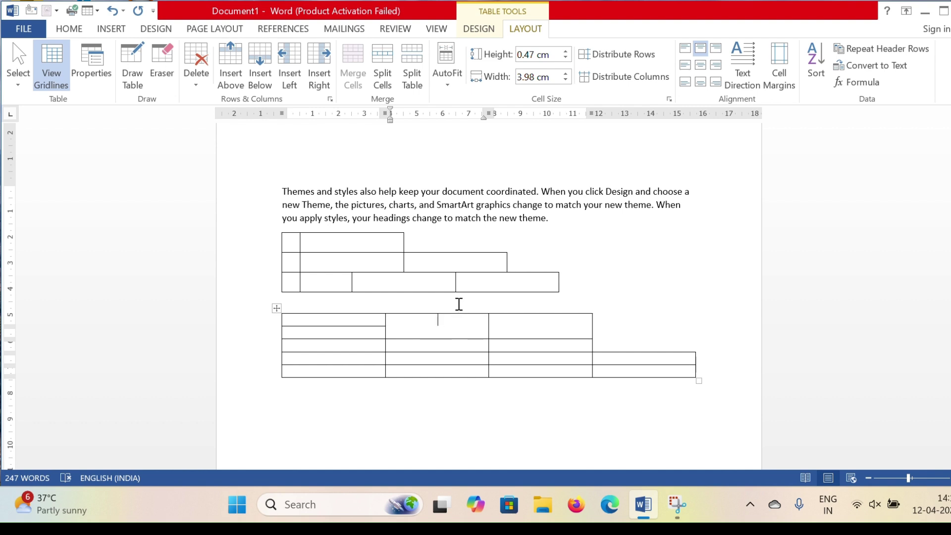
text(aryan)
- Try bottom, middle and top alignments on the cell containing the name, finishing with the text centered horizontally and vertically
click(700, 82)
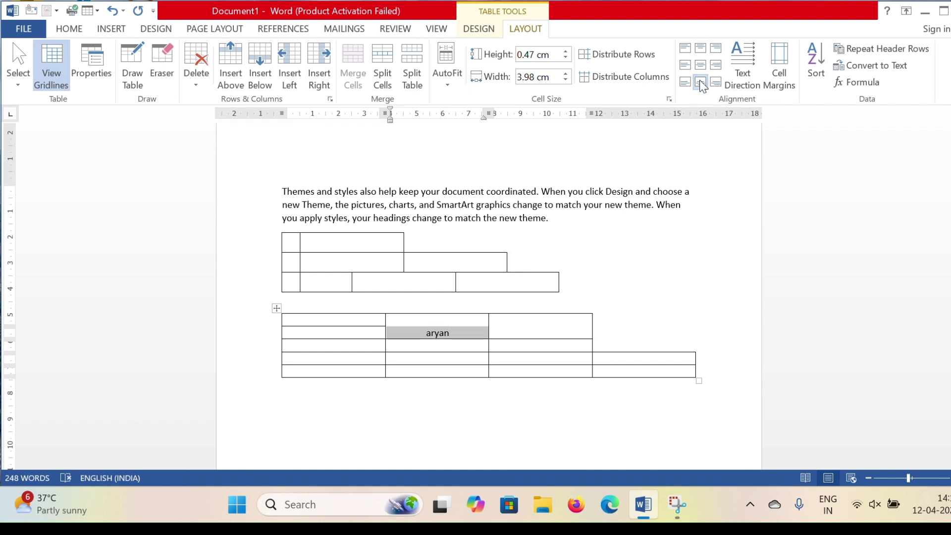
click(699, 67)
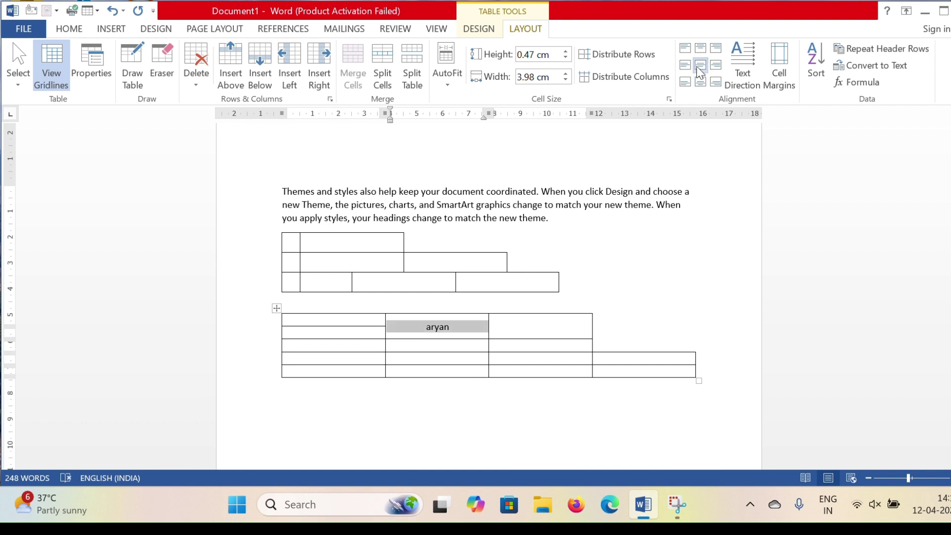
click(686, 67)
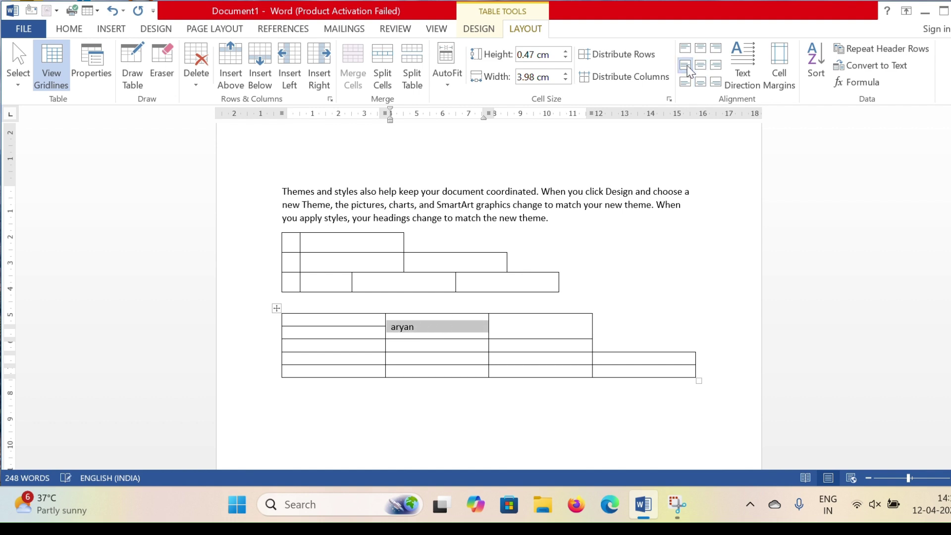
click(715, 65)
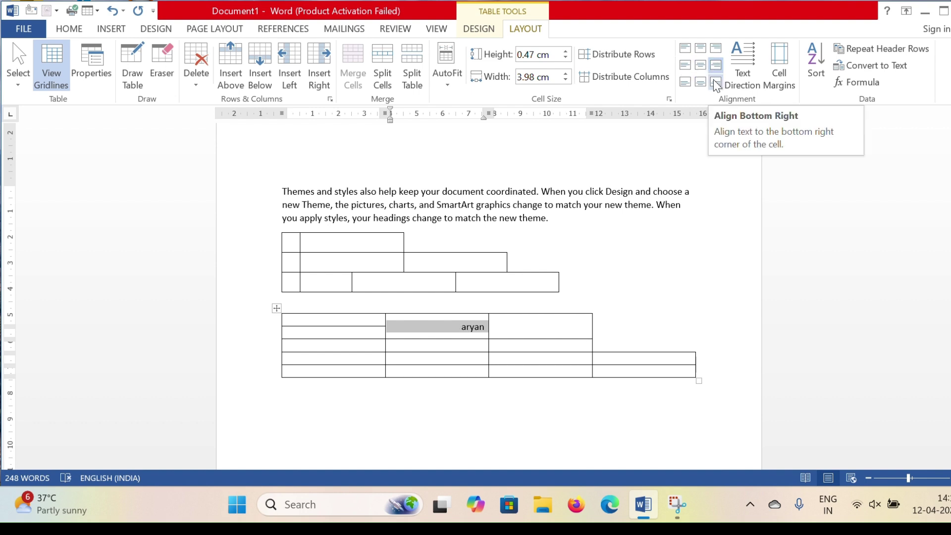
click(716, 83)
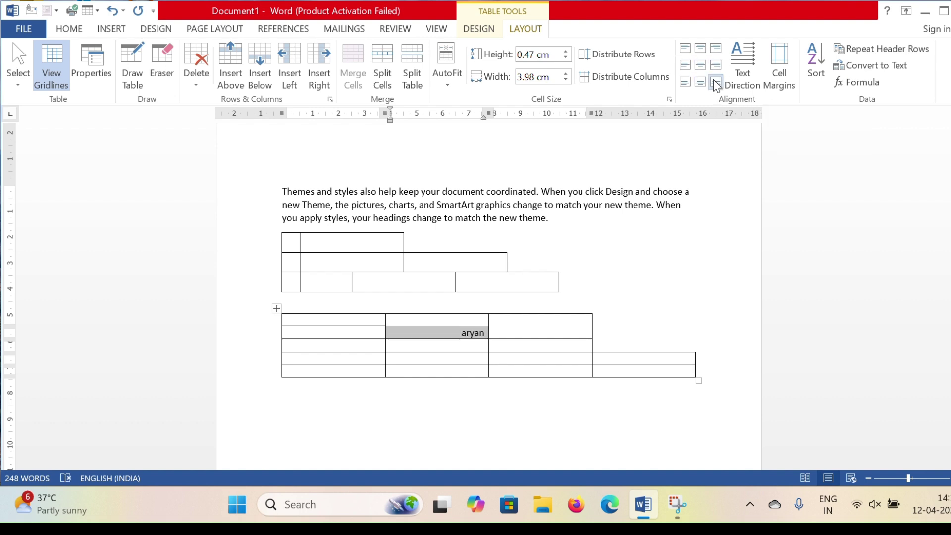
click(685, 82)
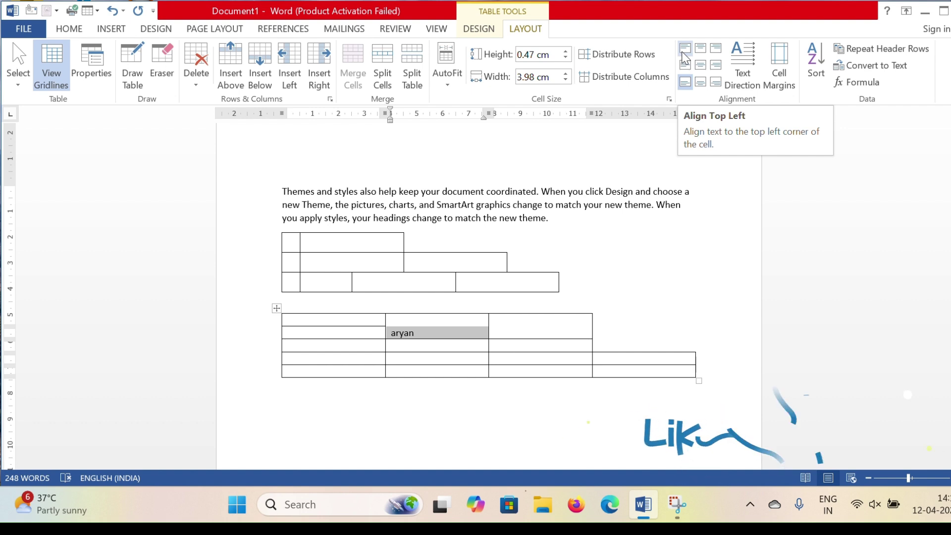
click(684, 51)
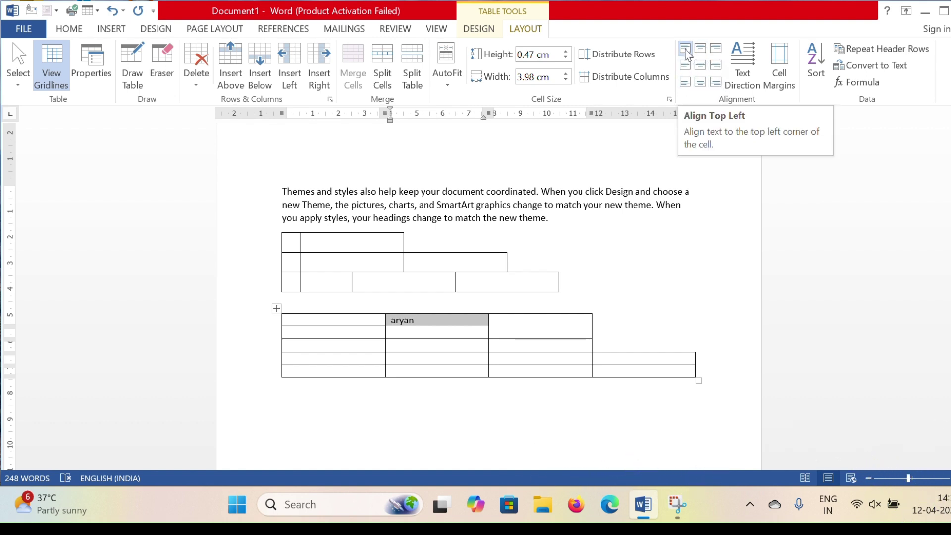
click(701, 67)
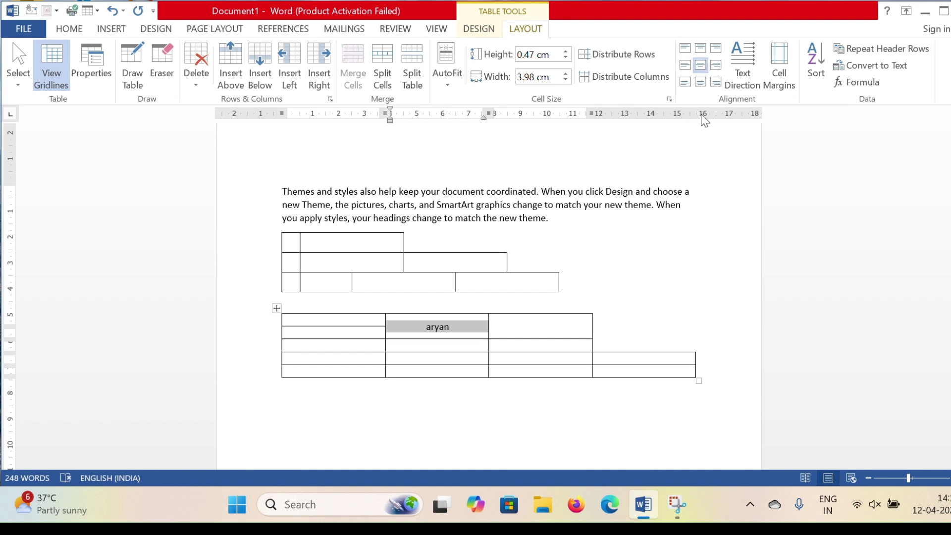
- Cycle the text direction of the cell containing the name, finishing with the text rotated 90° clockwise
click(741, 69)
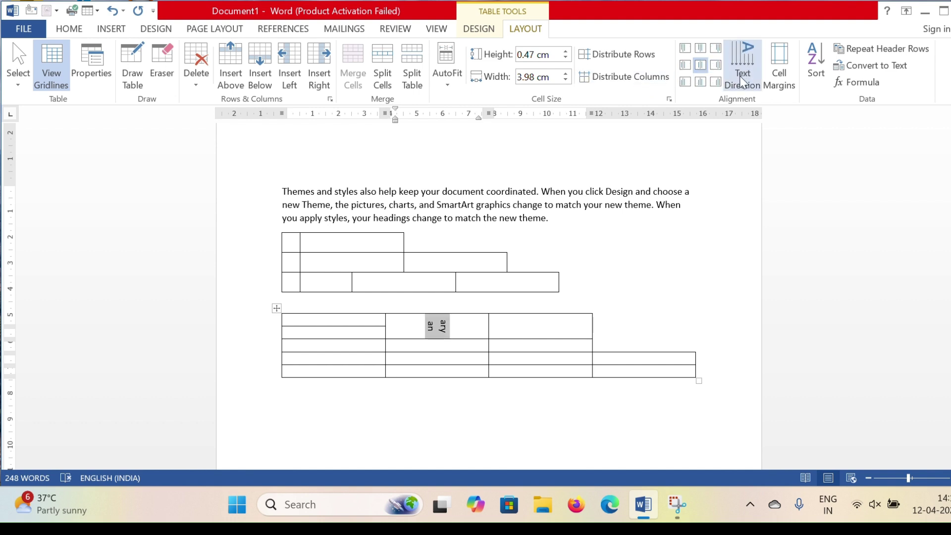
click(741, 79)
click(741, 79)
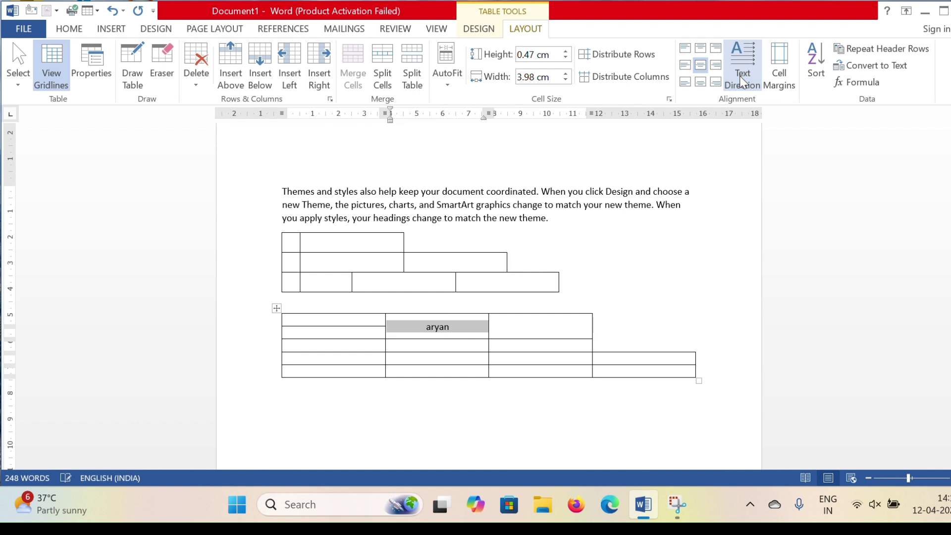
click(741, 79)
click(739, 76)
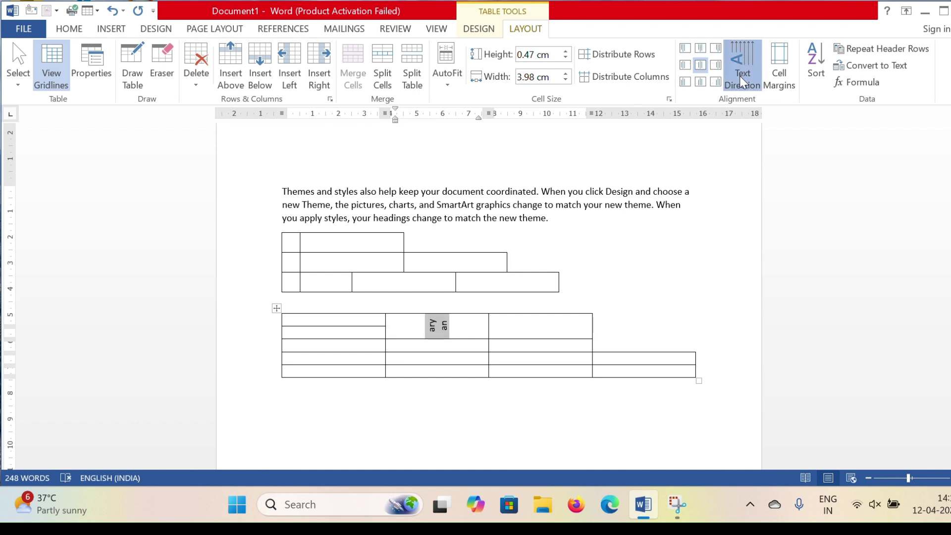
click(739, 75)
click(738, 76)
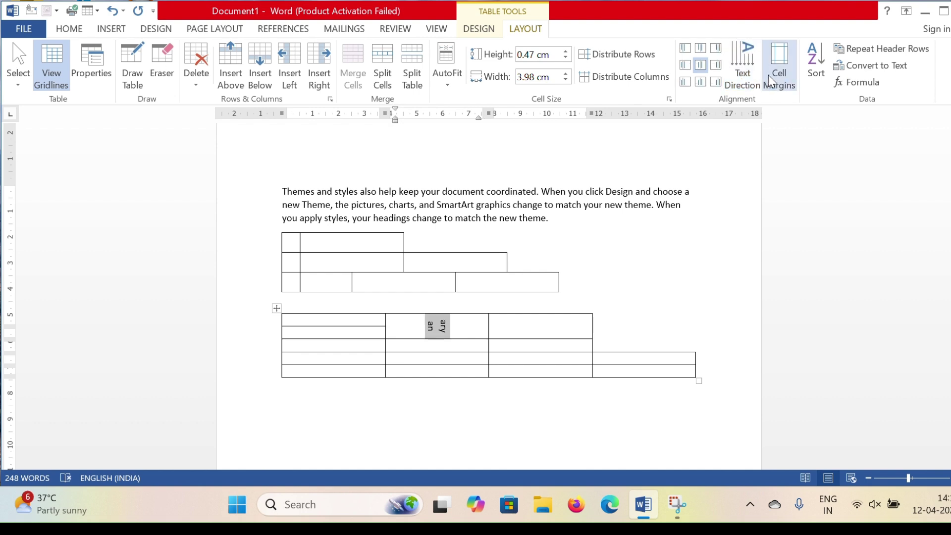
- Set the lower table's default top and bottom cell margins to 0.2 cm
click(613, 281)
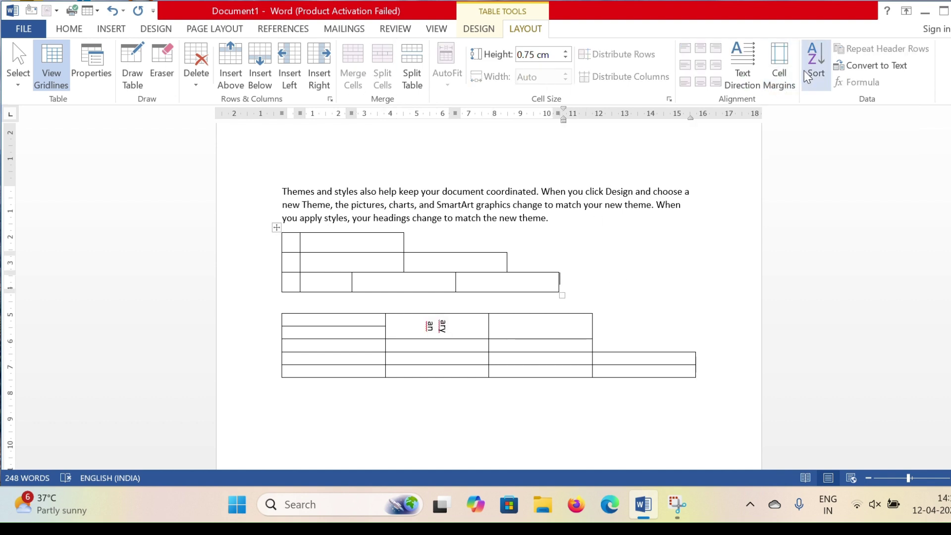
click(539, 325)
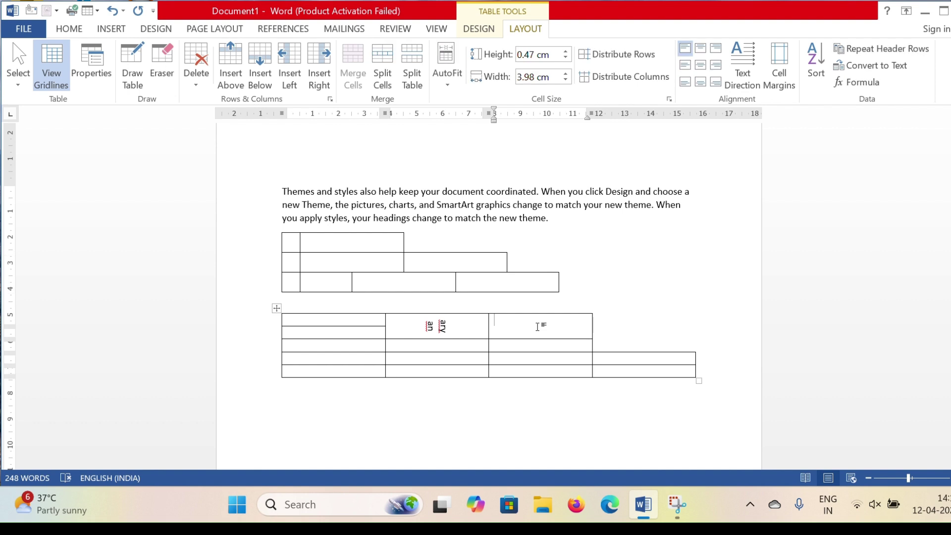
click(779, 65)
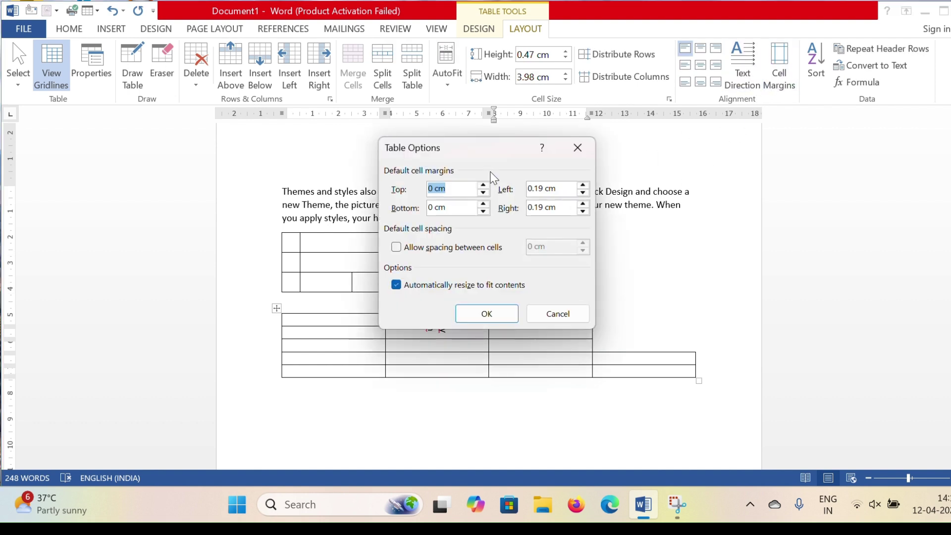
drag(477, 149, 713, 144)
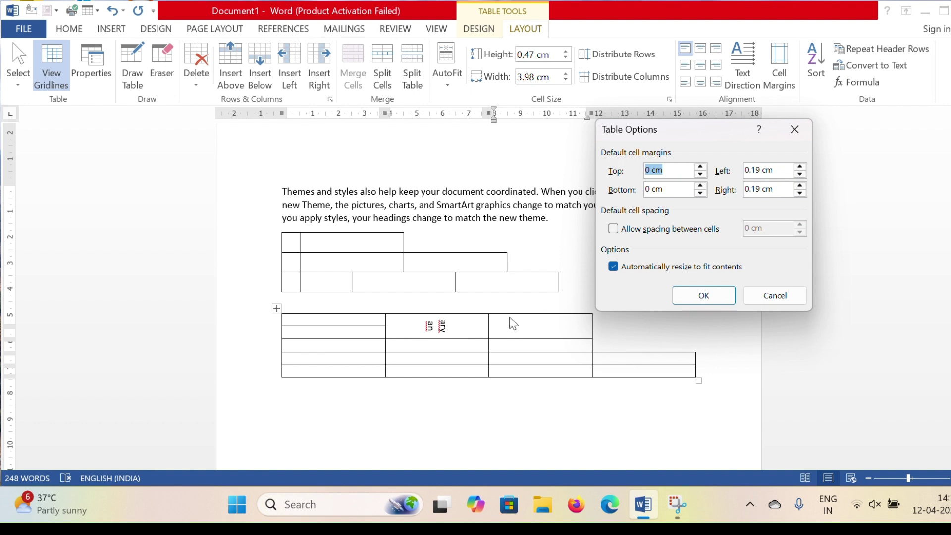
click(700, 166)
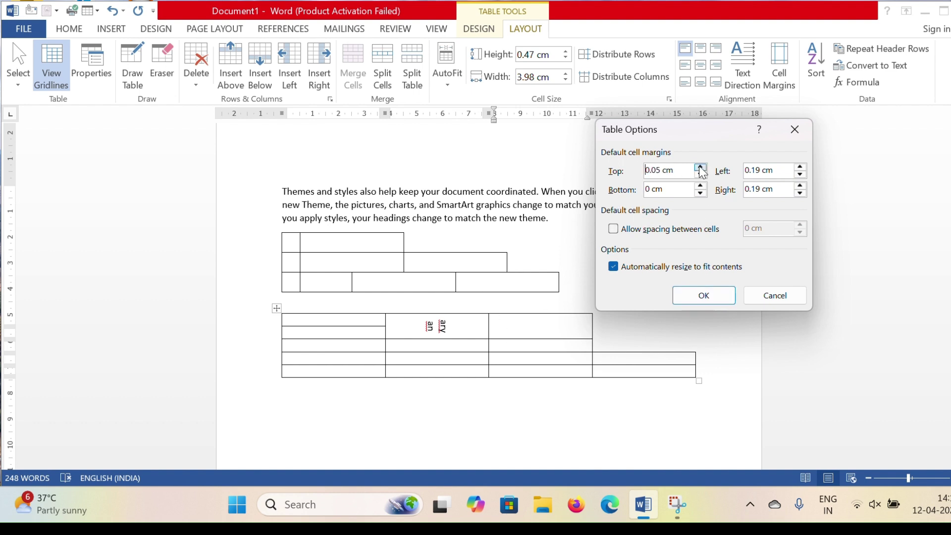
click(700, 167)
click(700, 167)
click(700, 167)
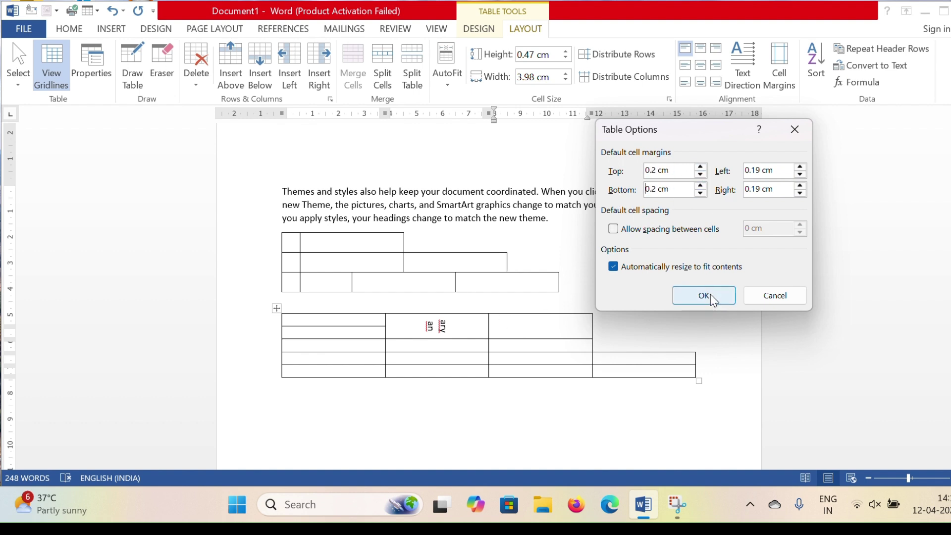
click(709, 295)
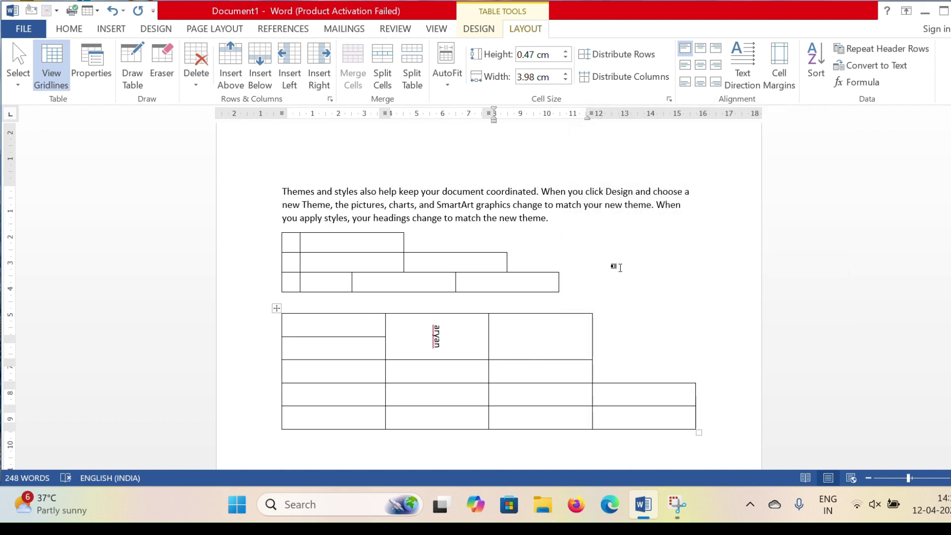
- Set the lower table's default top cell margin to 0.35 cm and its bottom margin to 0.45 cm
click(519, 378)
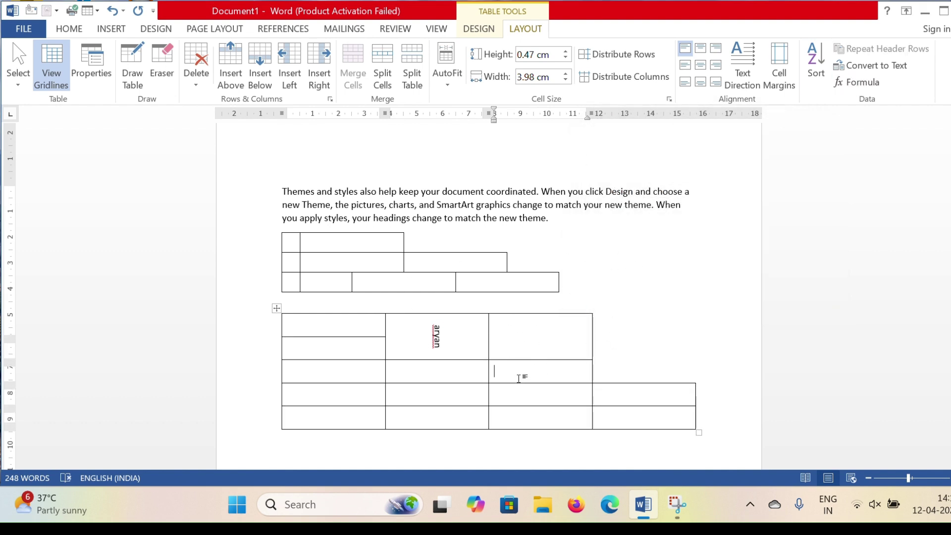
click(774, 84)
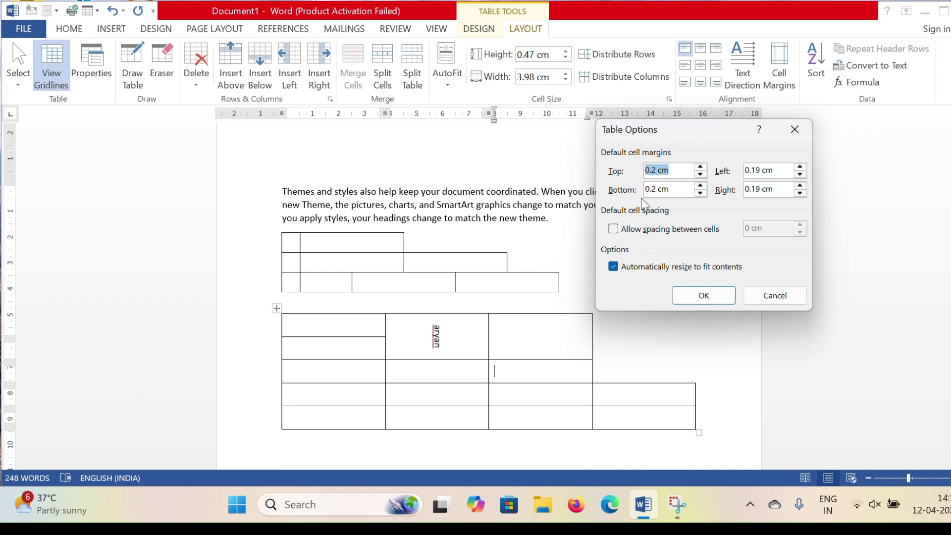
click(700, 168)
click(700, 167)
click(699, 167)
click(700, 187)
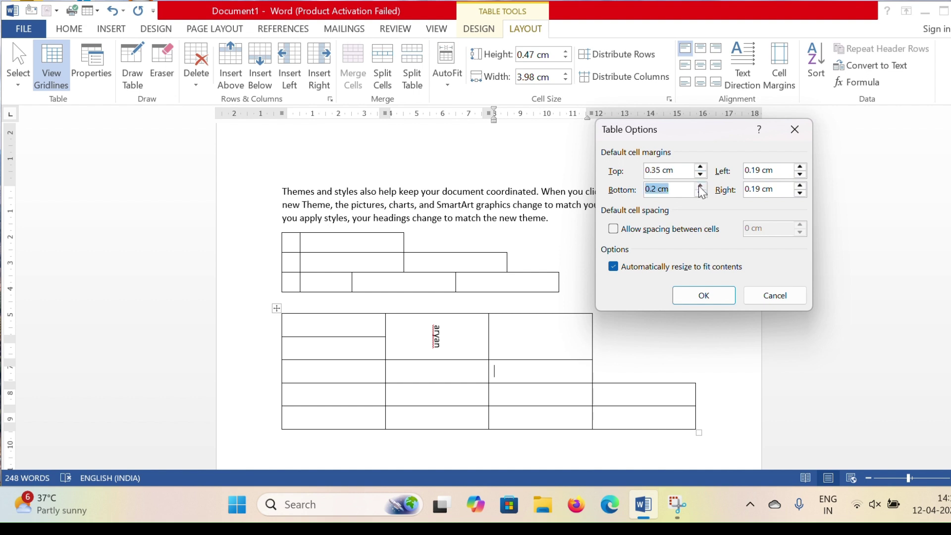
click(700, 186)
click(700, 186)
click(700, 187)
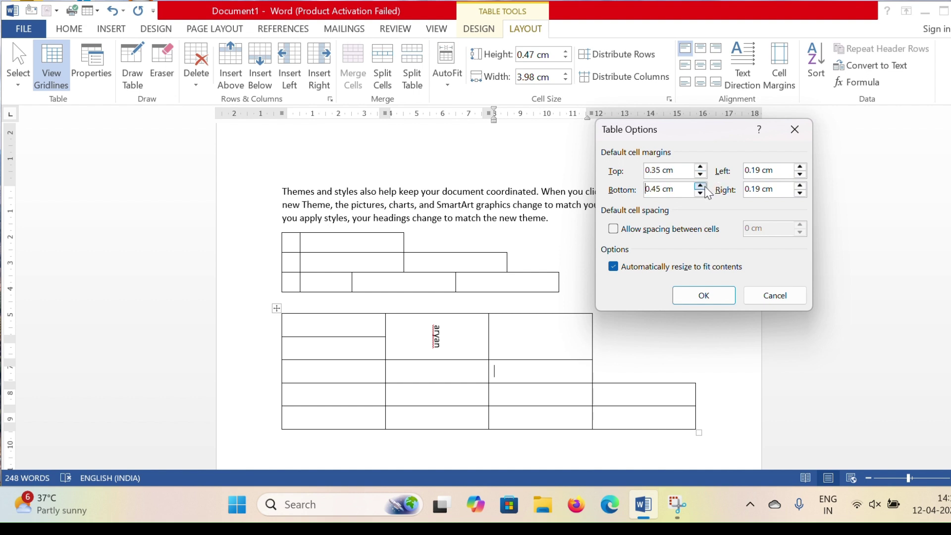
- Increase the lower table's default left and right cell margins by two increments each and apply the margin settings
click(800, 166)
click(799, 167)
click(800, 185)
click(800, 185)
click(716, 295)
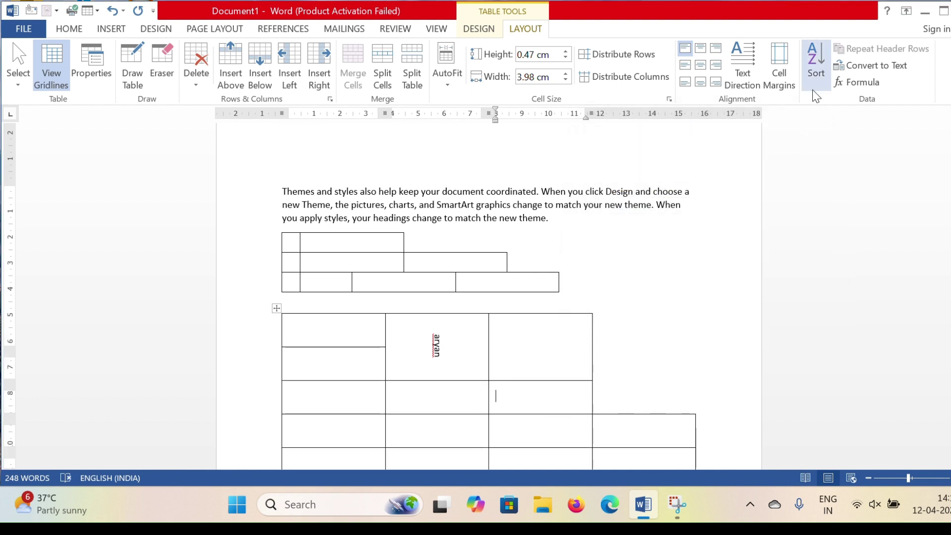
- Undo the last edit and convert the lower table to text separated with tabs
key(ctrl+z)
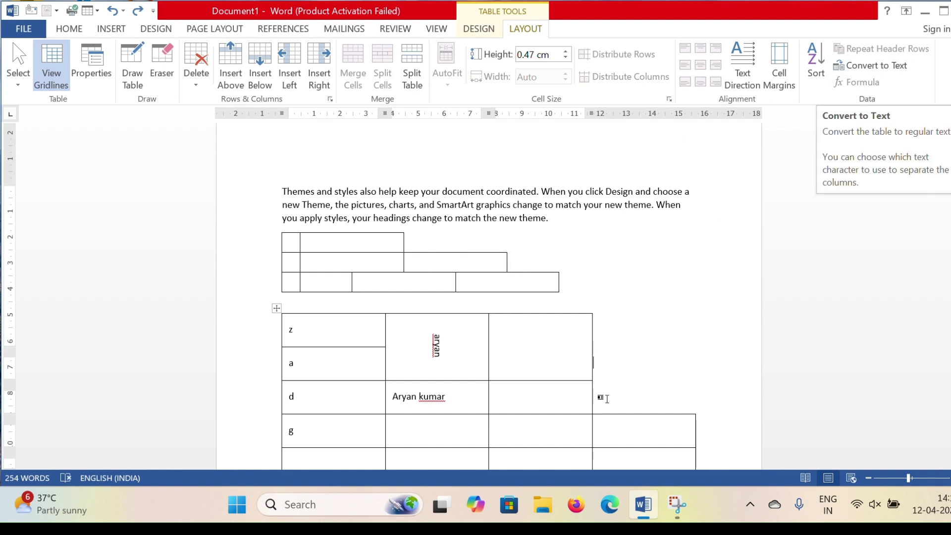
scroll(365, 395, down, 3)
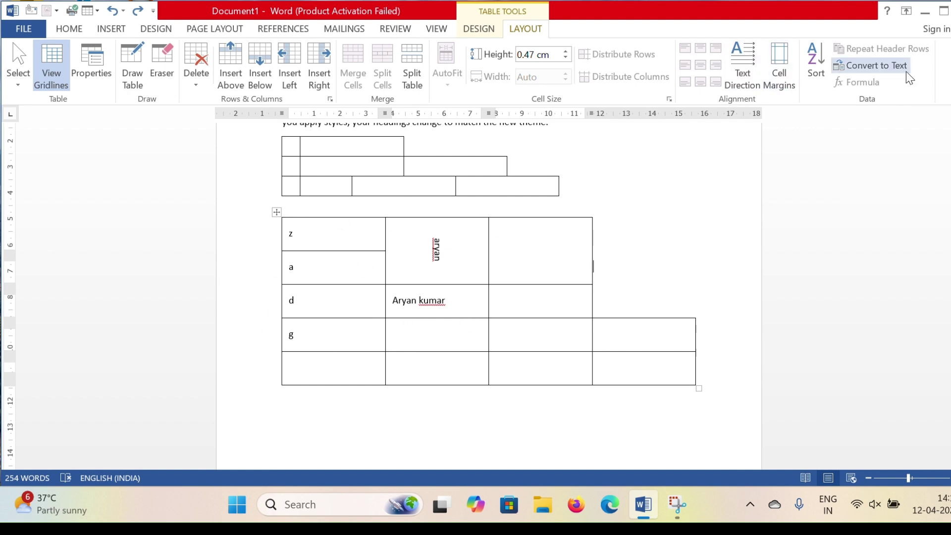
click(861, 67)
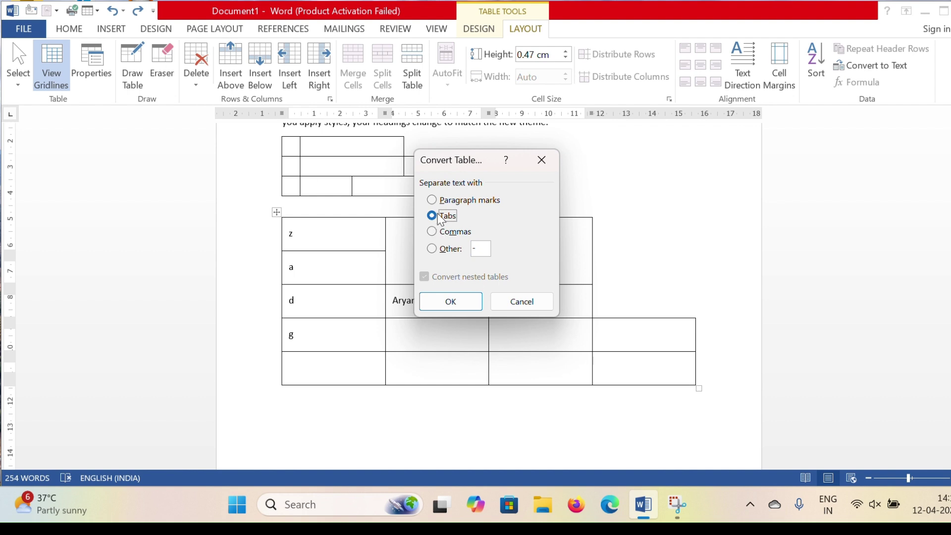
click(448, 301)
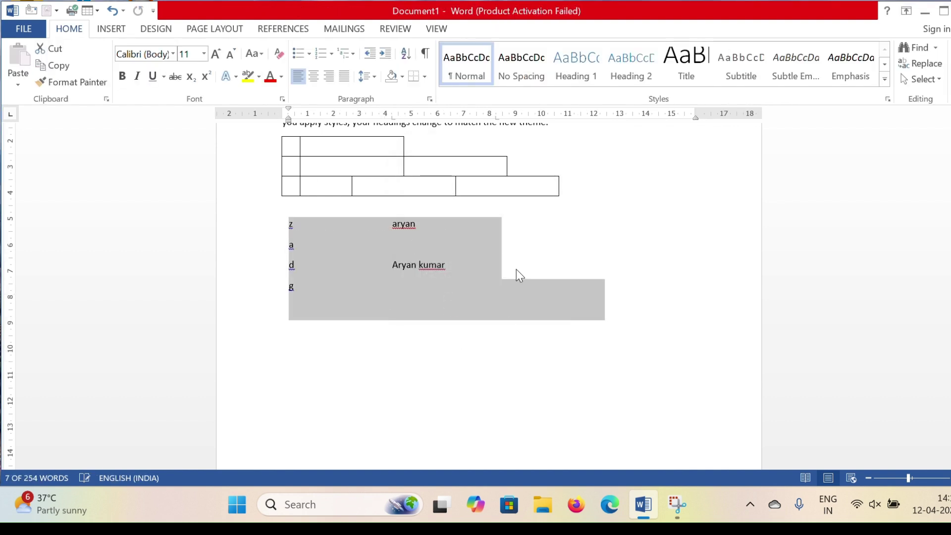
click(519, 243)
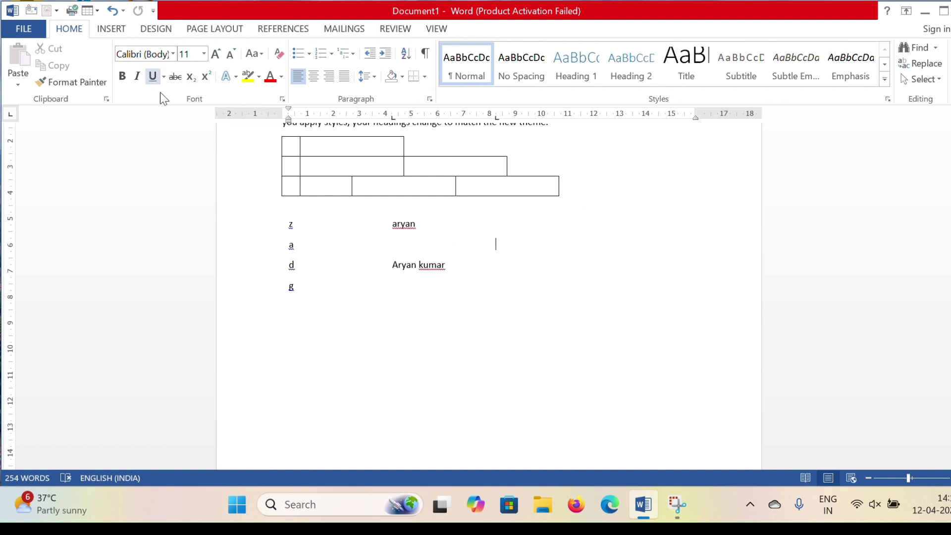
click(113, 29)
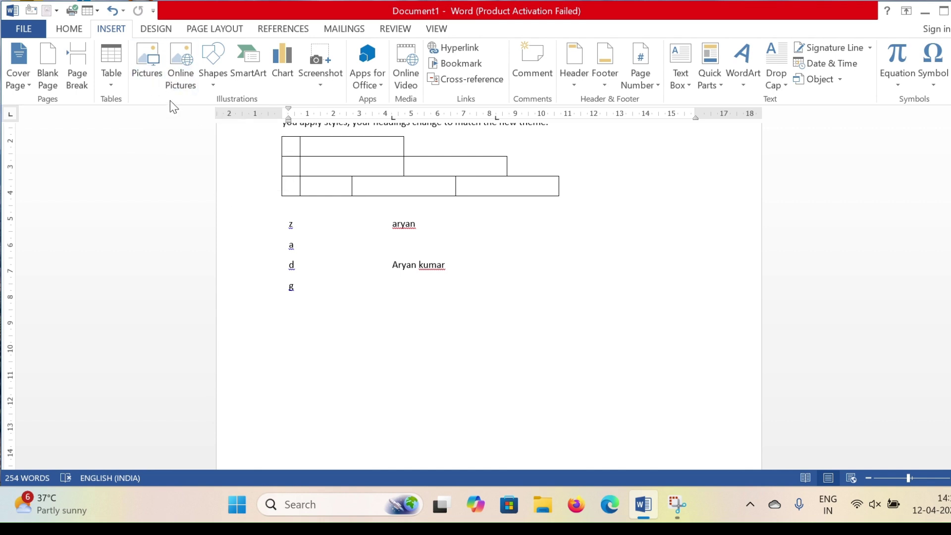
click(155, 74)
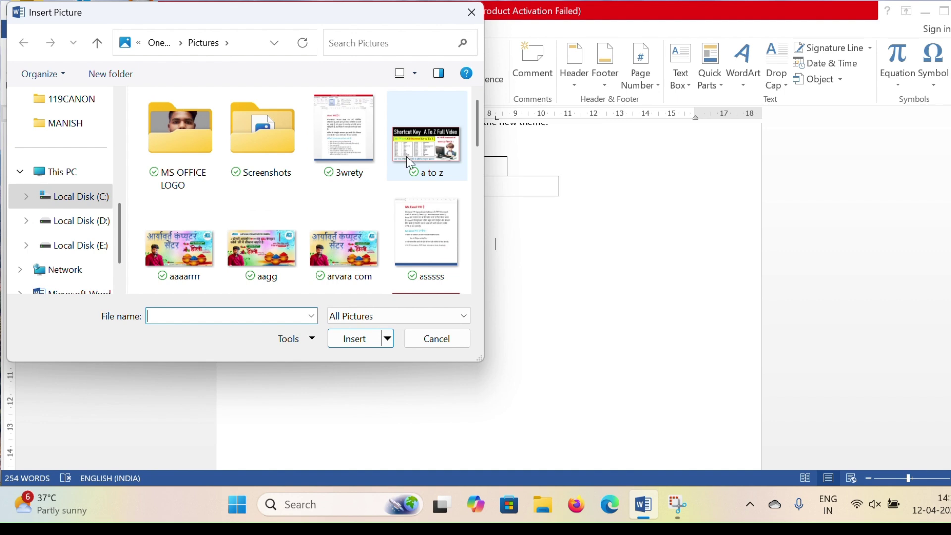
scroll(411, 179, down, 3)
scroll(317, 232, down, 2)
click(267, 218)
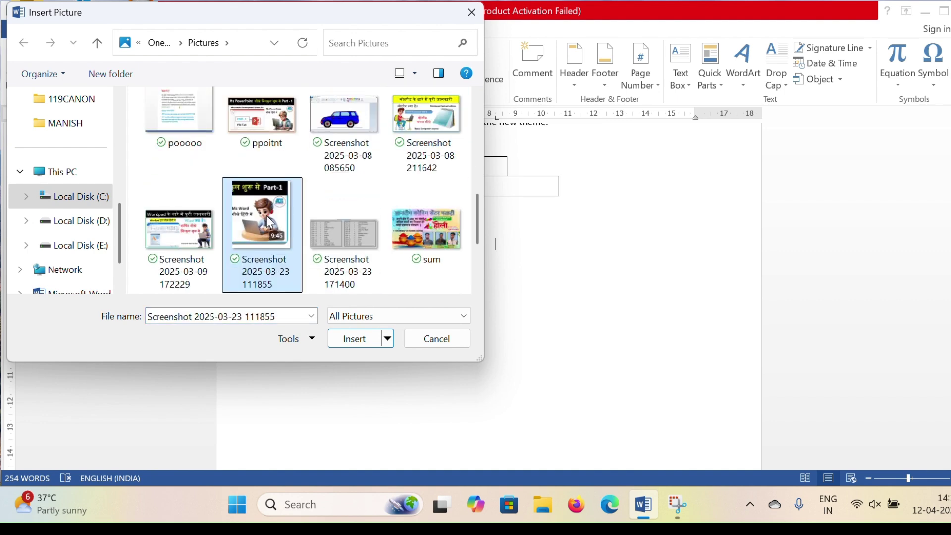
click(354, 339)
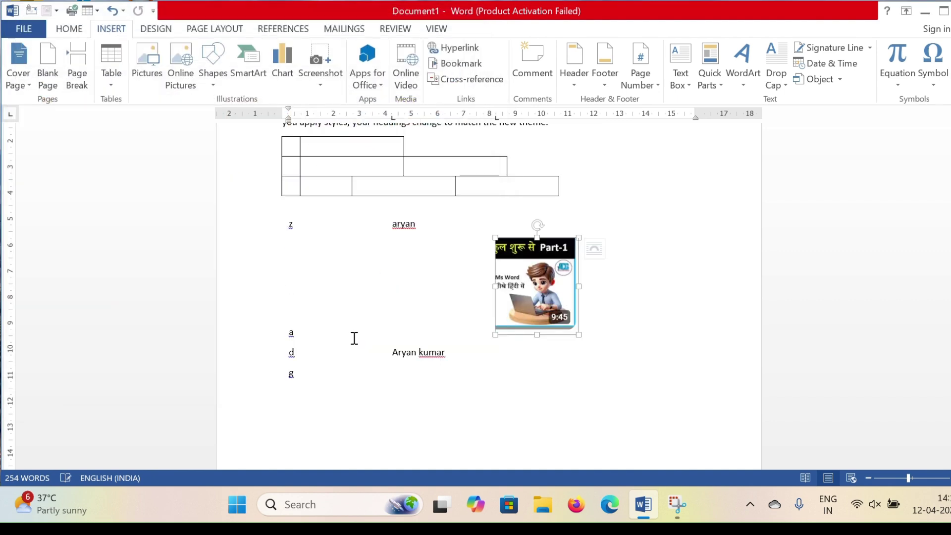
click(597, 278)
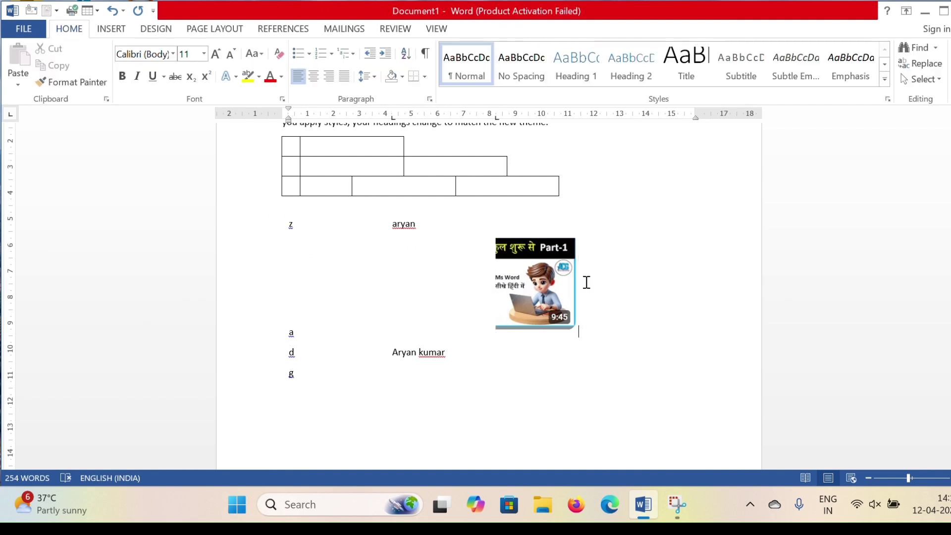
- Run Remove Background on the inserted picture, extending the selection box to the picture's outer edges
click(529, 277)
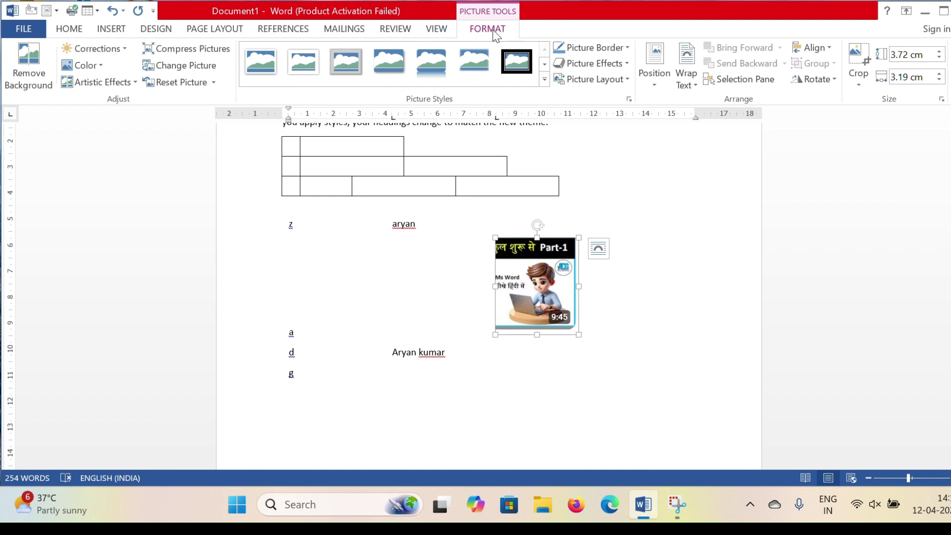
click(579, 198)
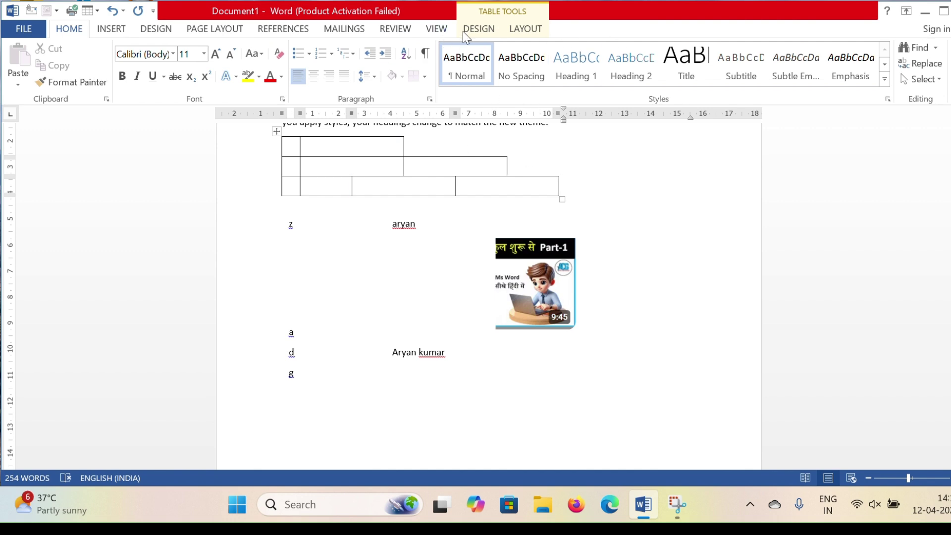
click(538, 270)
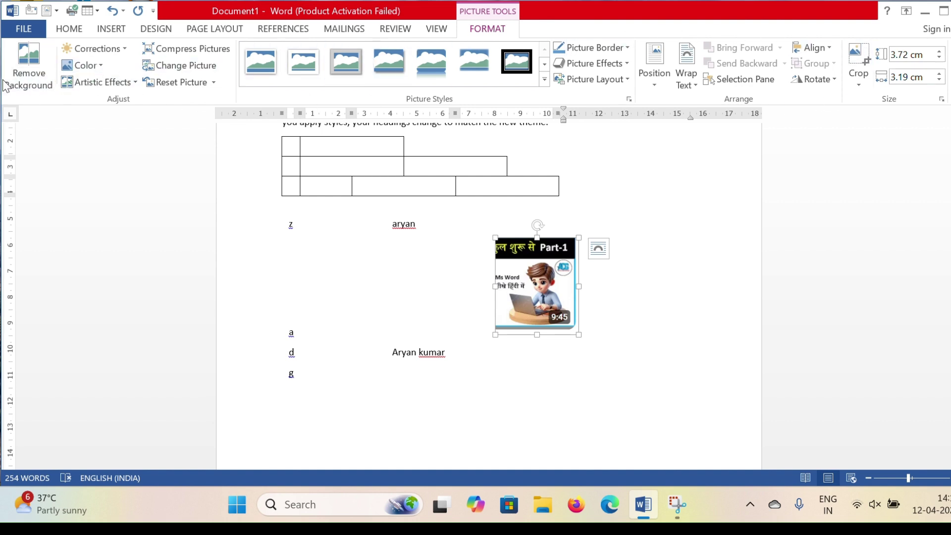
click(34, 72)
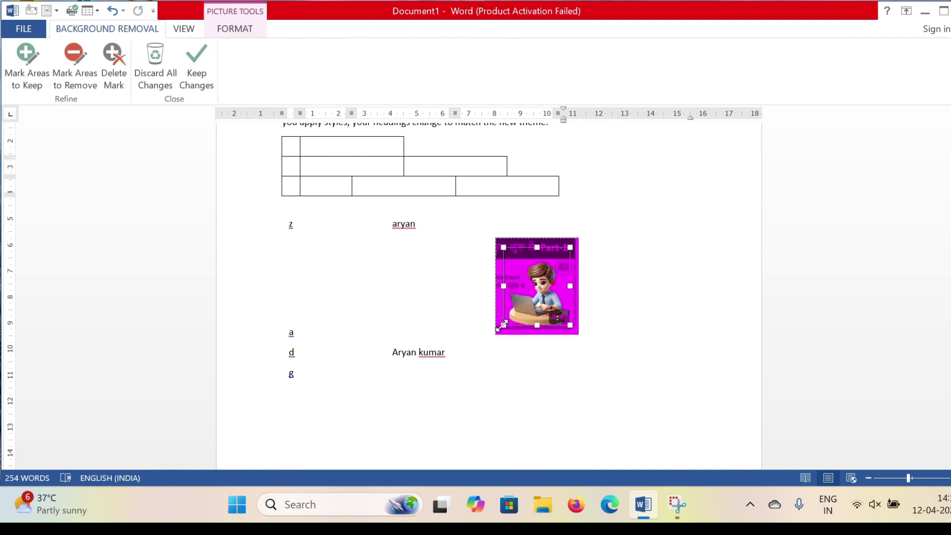
drag(504, 326, 495, 332)
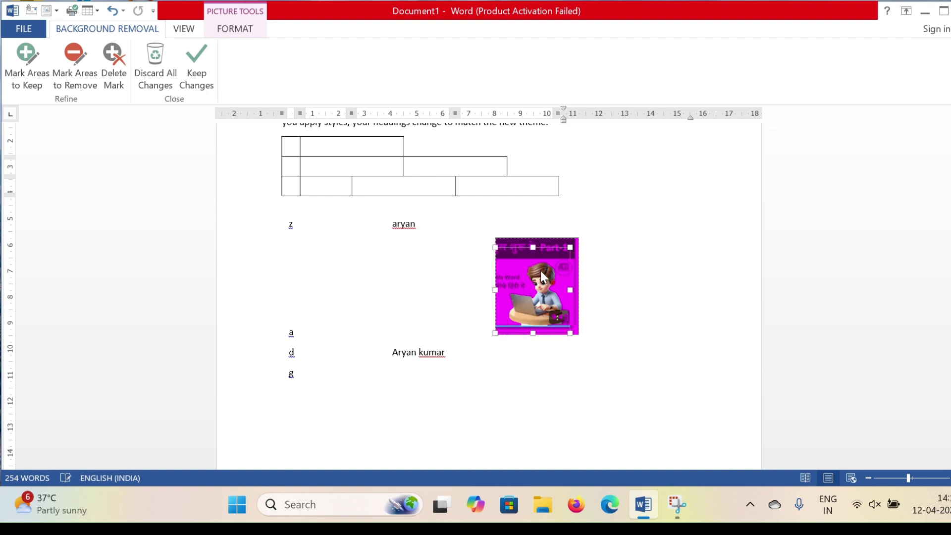
drag(568, 248, 579, 238)
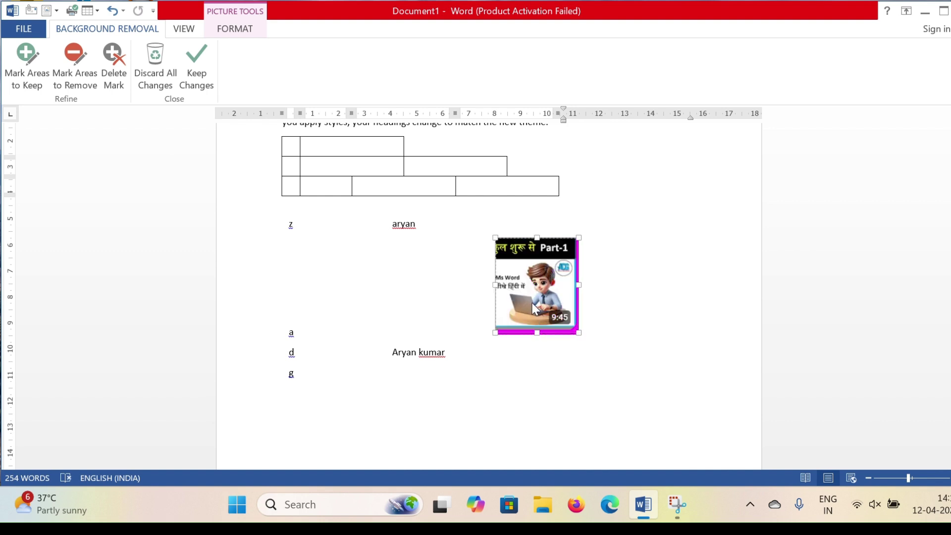
click(603, 300)
- Enlarge the picture proportionally to about 8.82 cm high and 7.57 cm wide
click(555, 291)
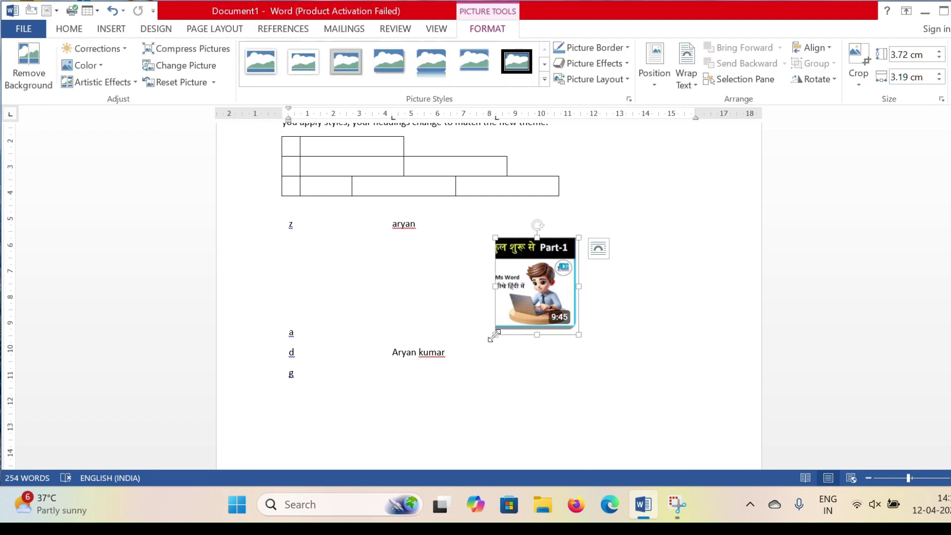
drag(494, 336, 382, 429)
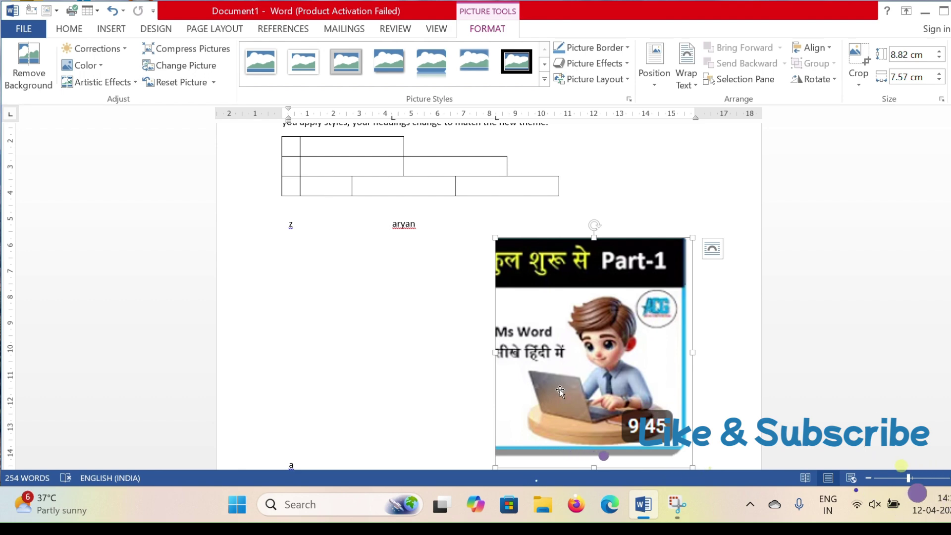
- Reopen Remove Background on the picture and mark its title band, bottom strip and right border as areas to keep
click(36, 90)
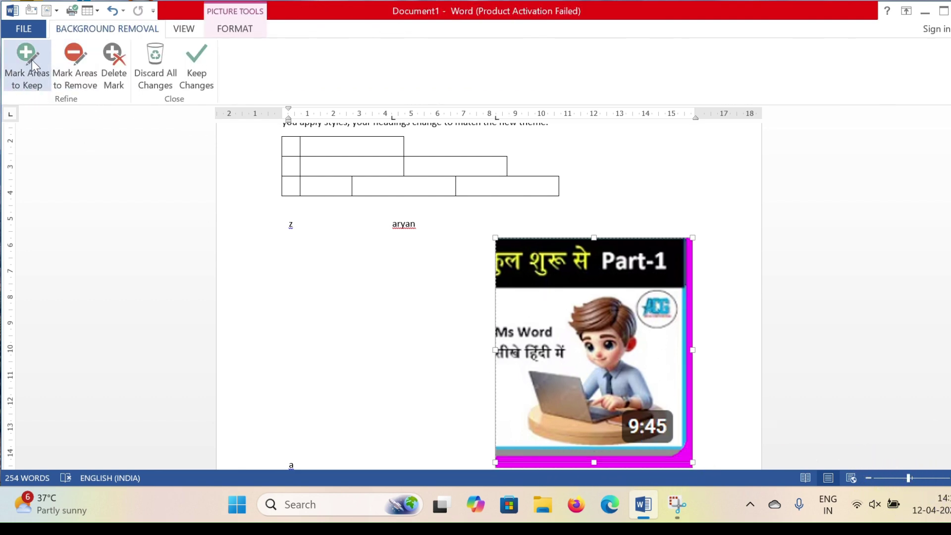
click(26, 77)
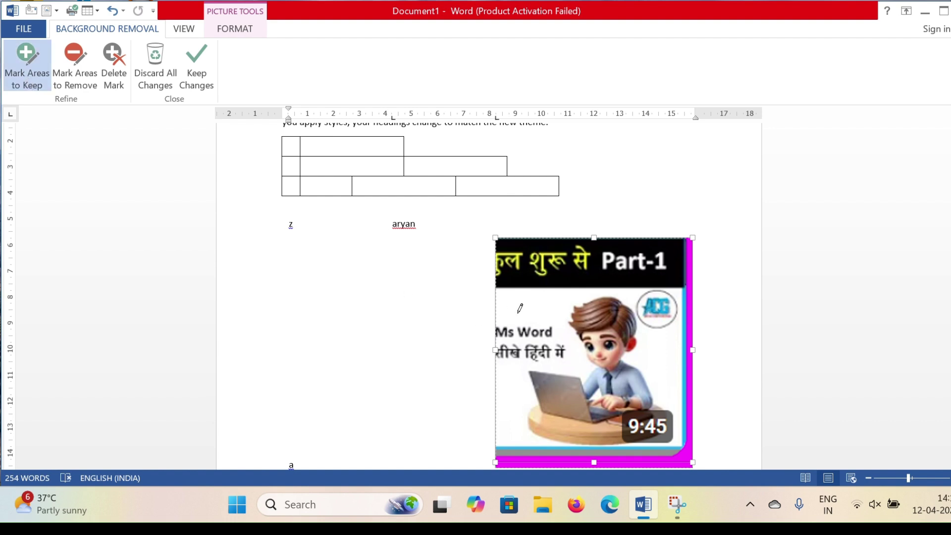
drag(513, 272, 669, 255)
scroll(528, 451, down, 7)
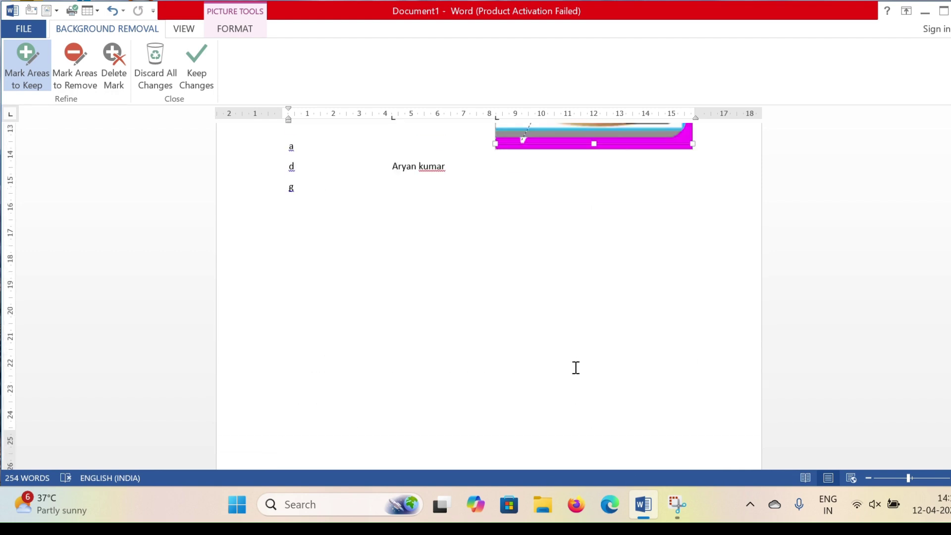
scroll(575, 367, up, 3)
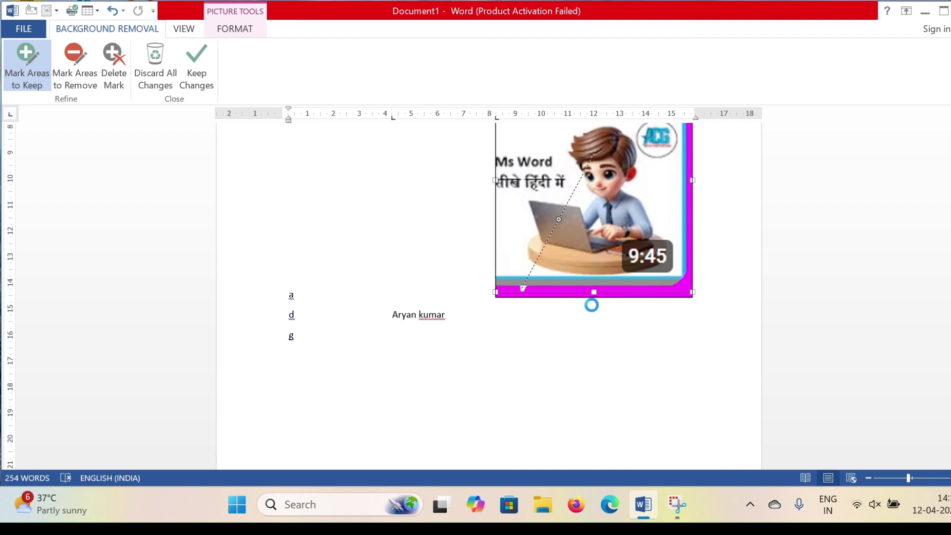
drag(554, 291, 646, 285)
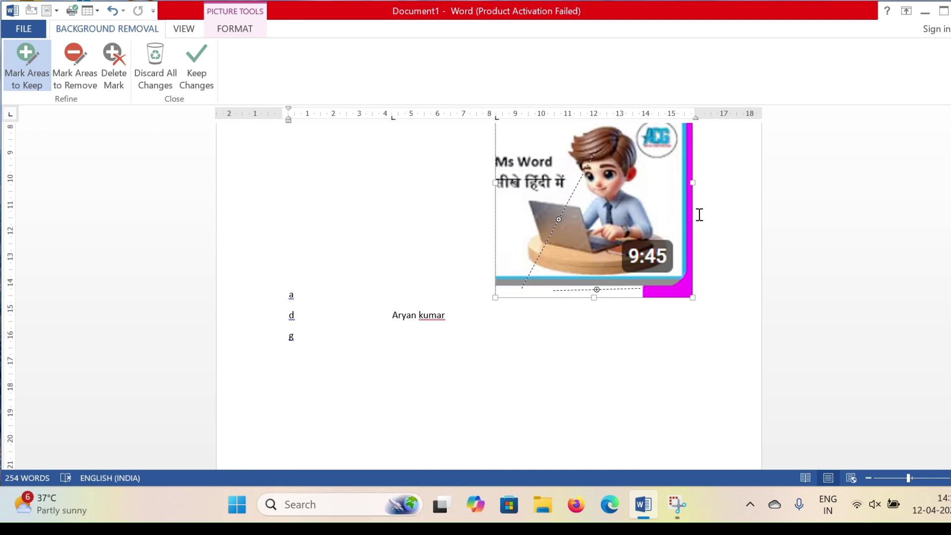
drag(690, 210, 684, 282)
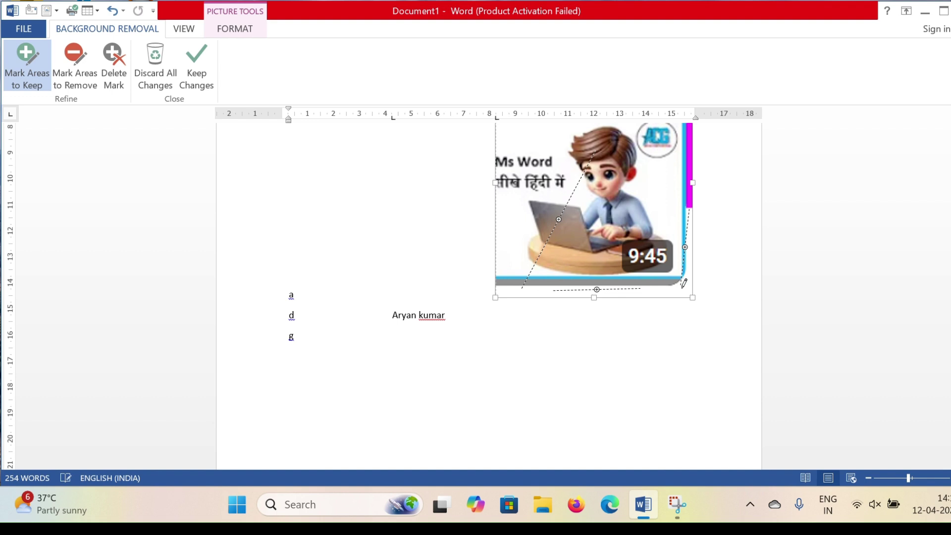
scroll(653, 232, up, 3)
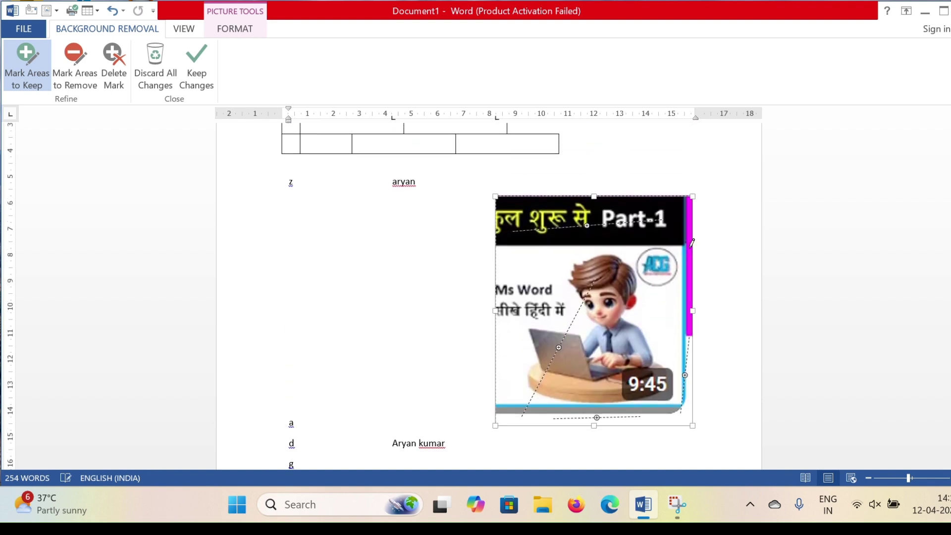
drag(688, 240, 687, 293)
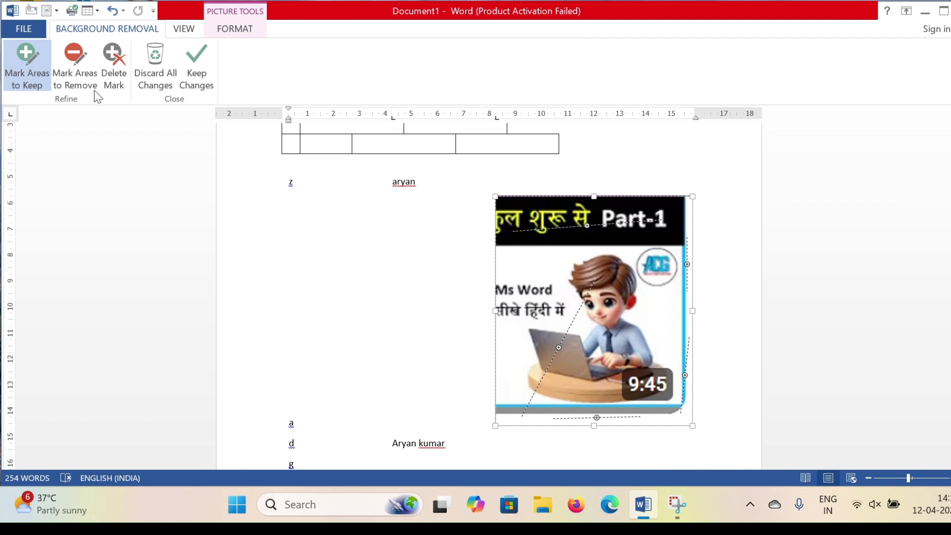
- Mark the round logo, the title text, the "Ms Word" captions and the 9:45 badge for removal, and close background removal
click(79, 75)
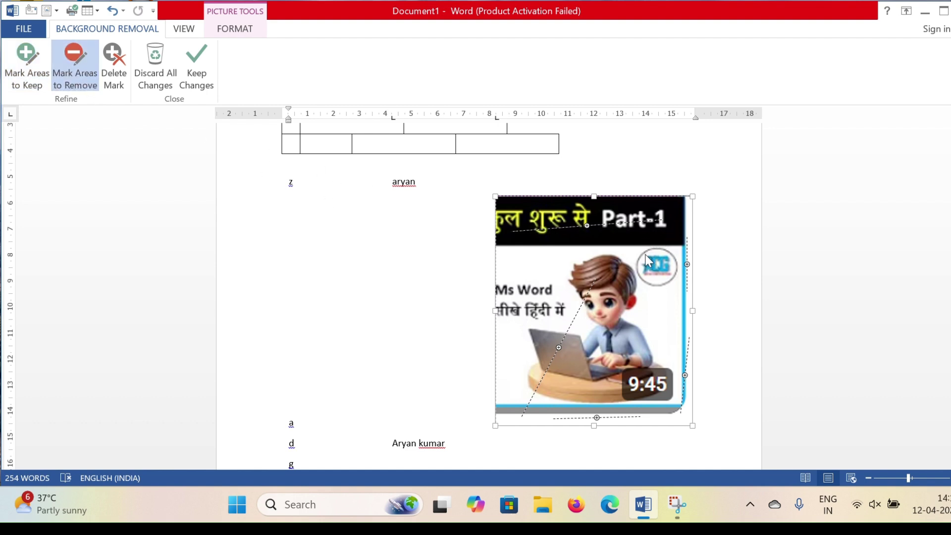
drag(646, 258, 664, 271)
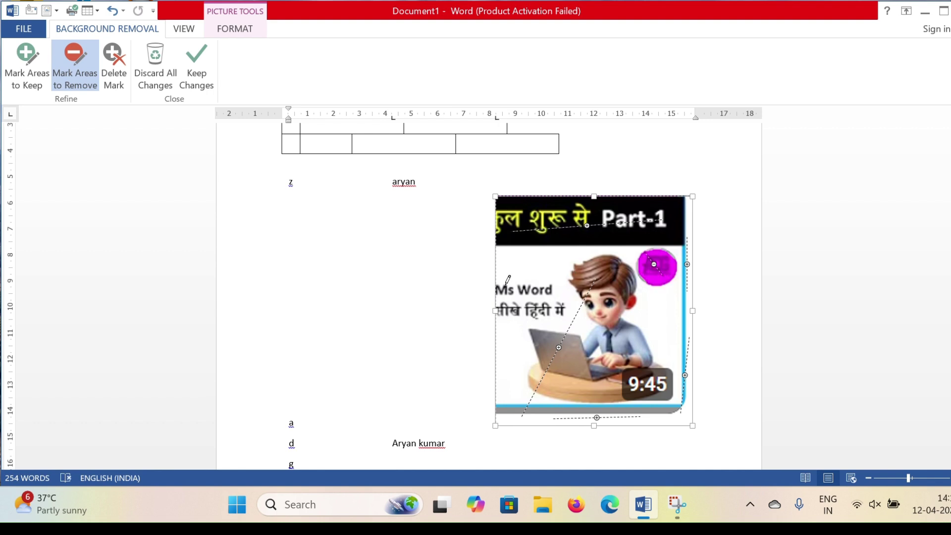
drag(515, 276, 531, 299)
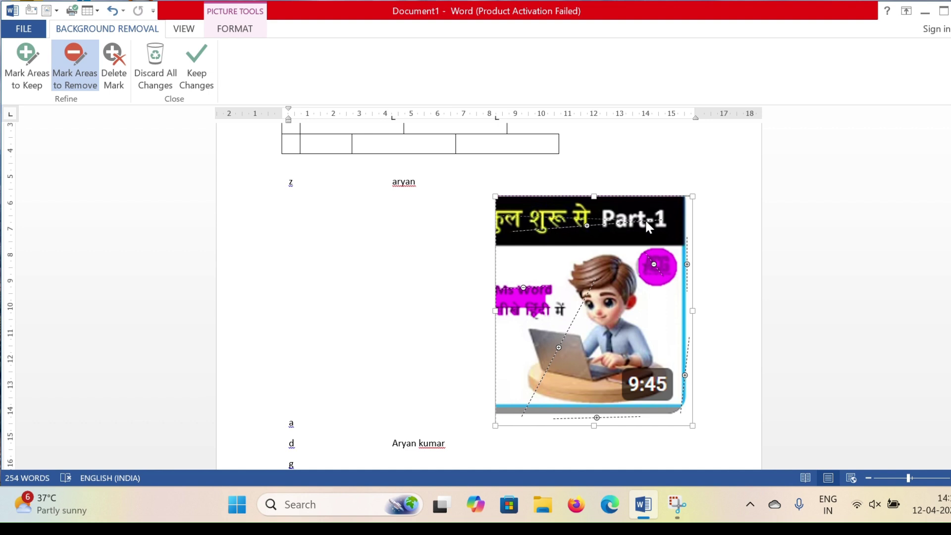
drag(496, 217, 656, 217)
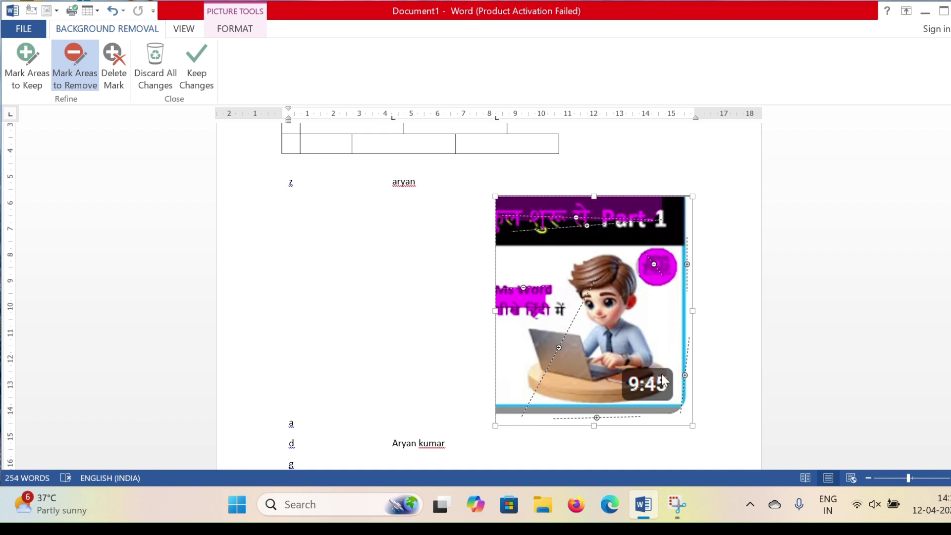
mouse_move(630, 393)
mouse_down()
mouse_move(667, 366)
mouse_move(656, 396)
mouse_up()
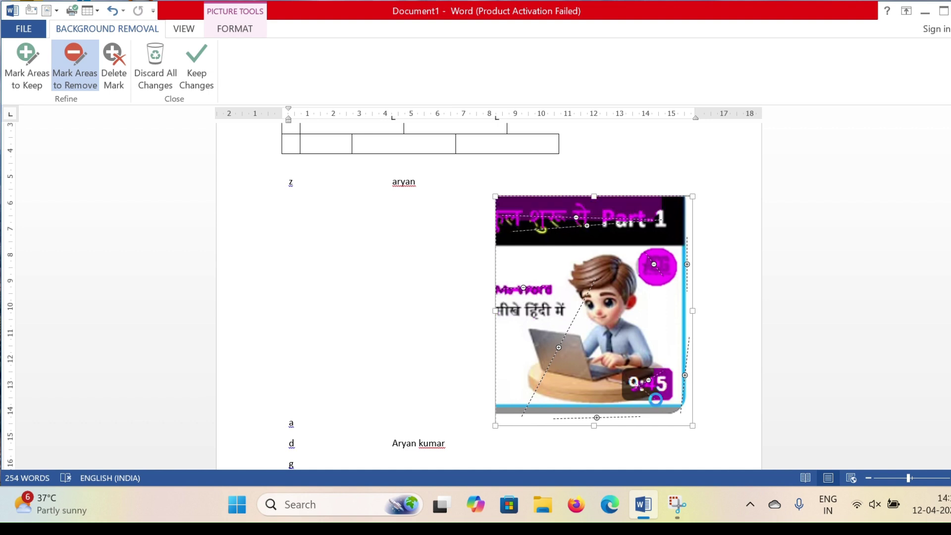
drag(504, 311, 561, 308)
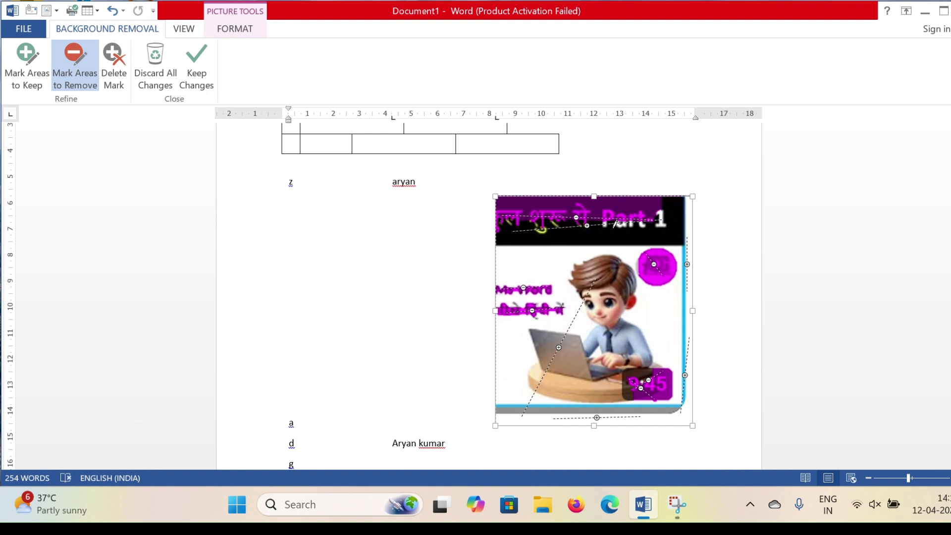
drag(608, 225, 663, 213)
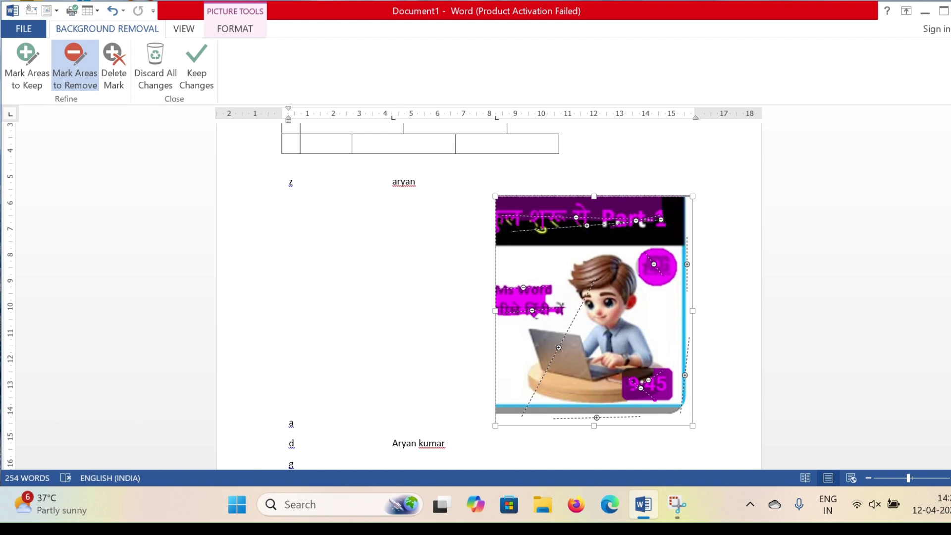
key(Escape)
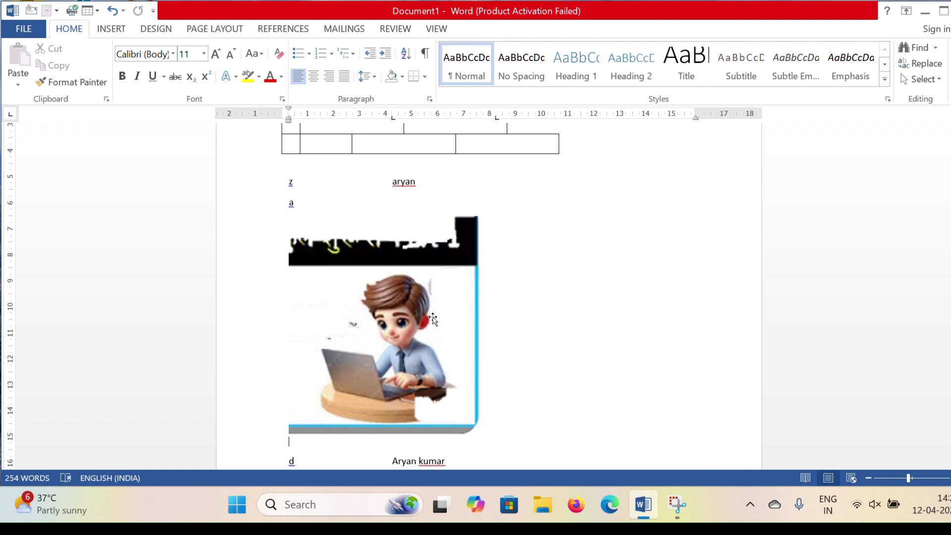
- Try three Brightness/Contrast corrections on the picture: a low-contrast one, a very bright one and a dark one
click(413, 304)
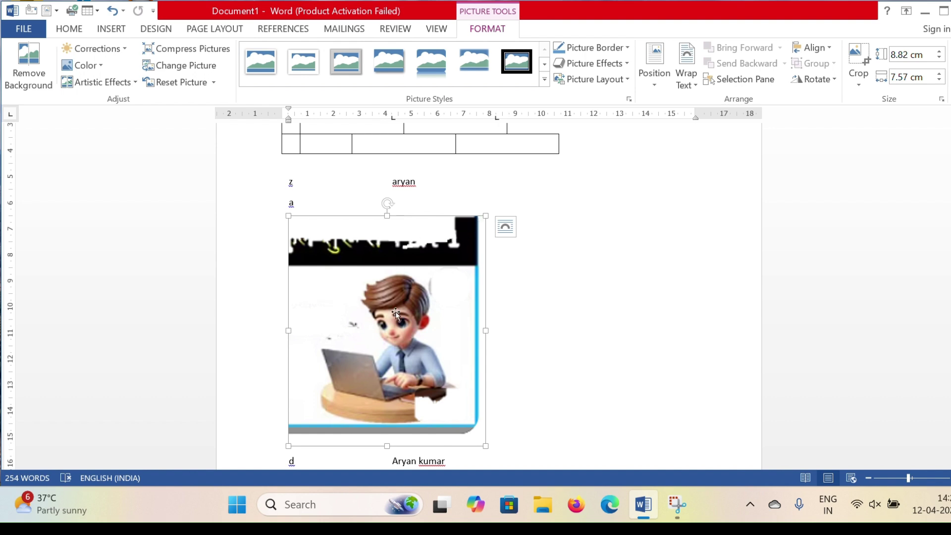
click(110, 49)
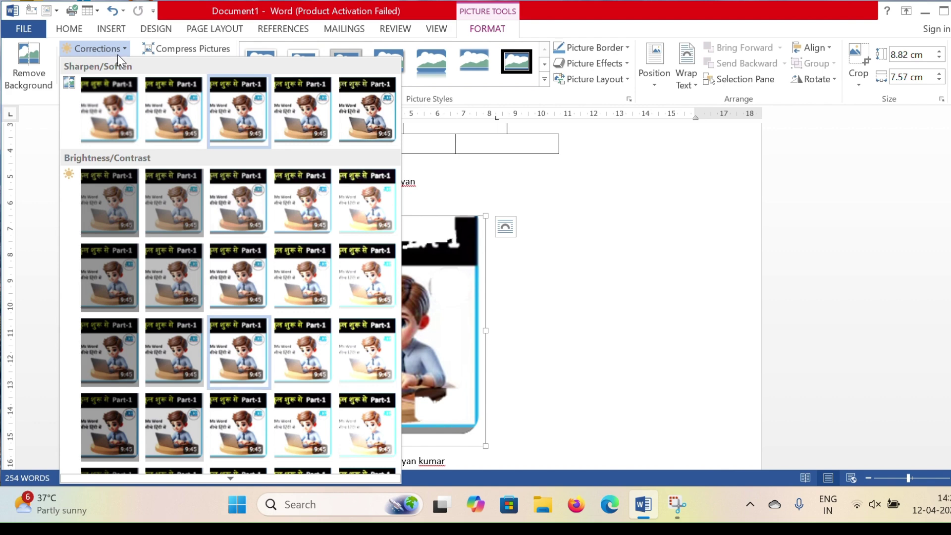
click(247, 202)
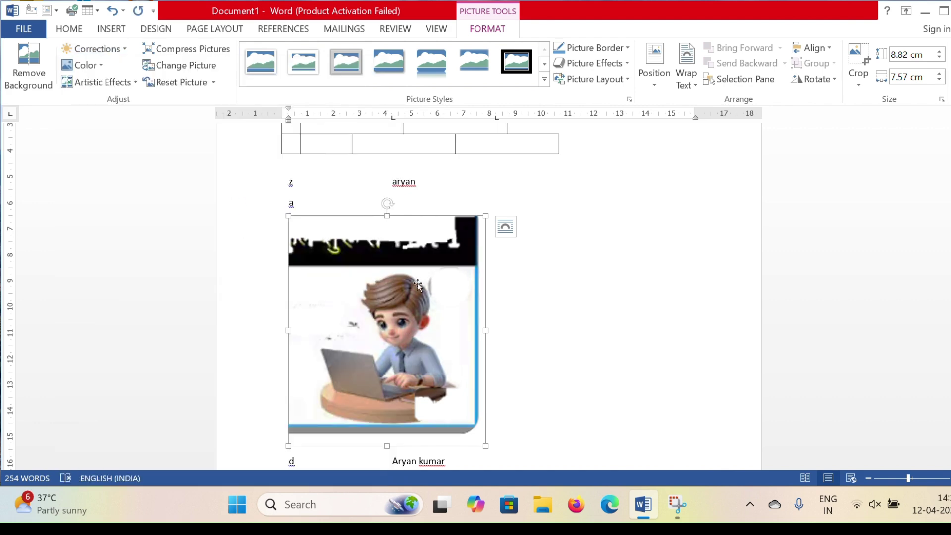
click(92, 50)
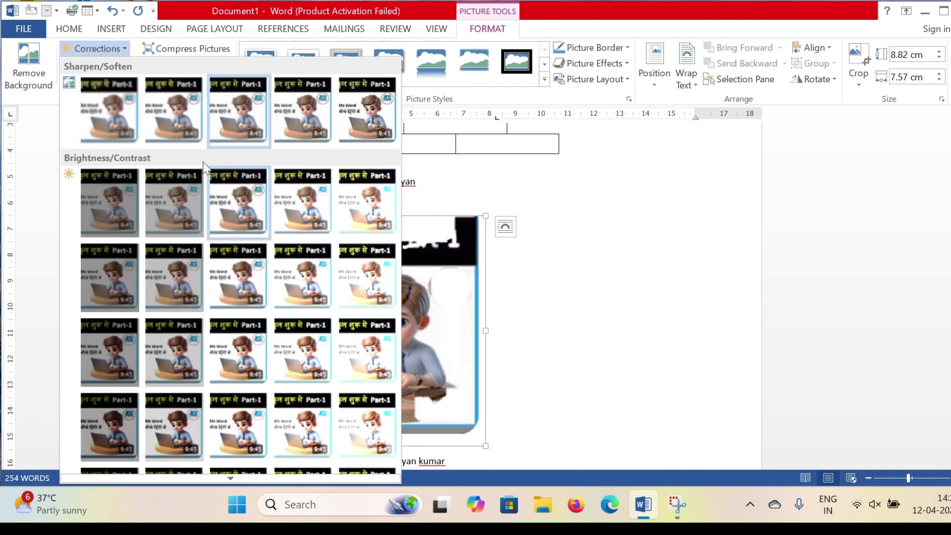
click(346, 205)
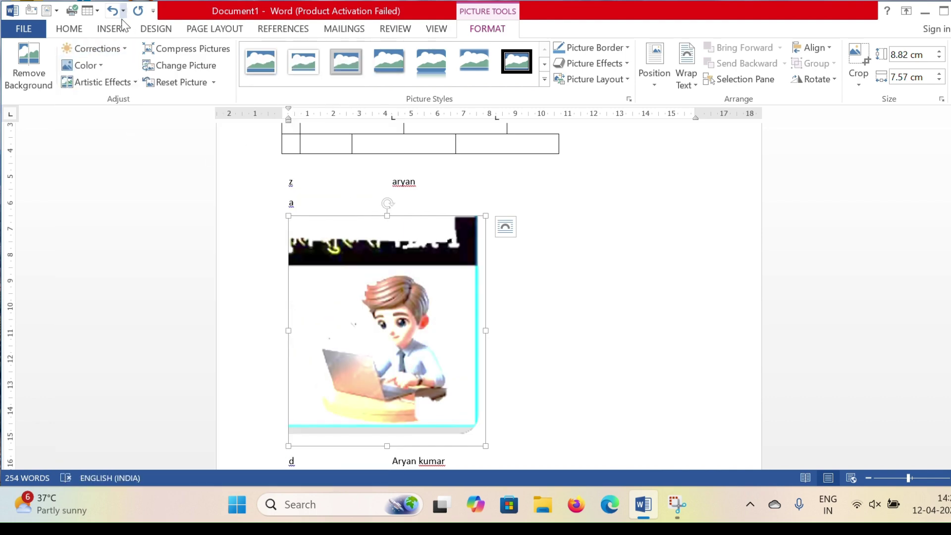
click(102, 46)
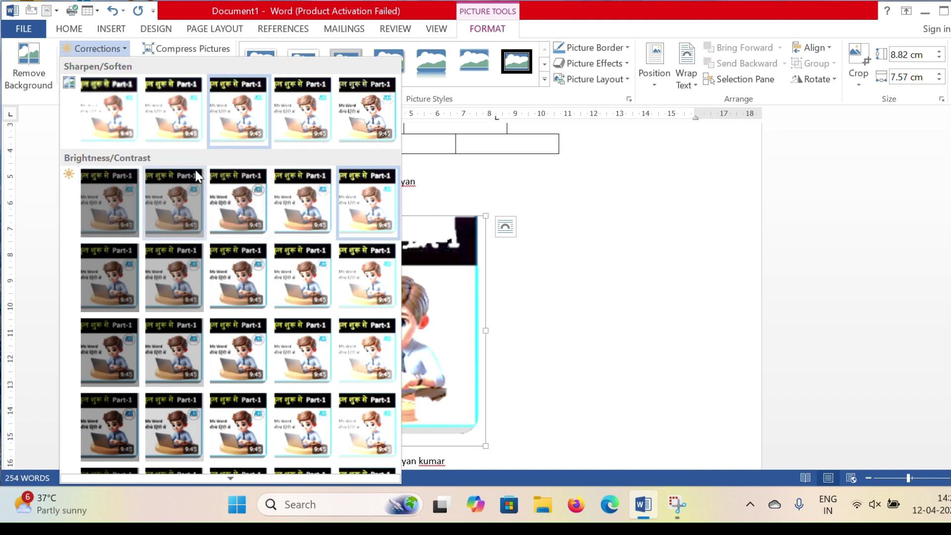
click(126, 263)
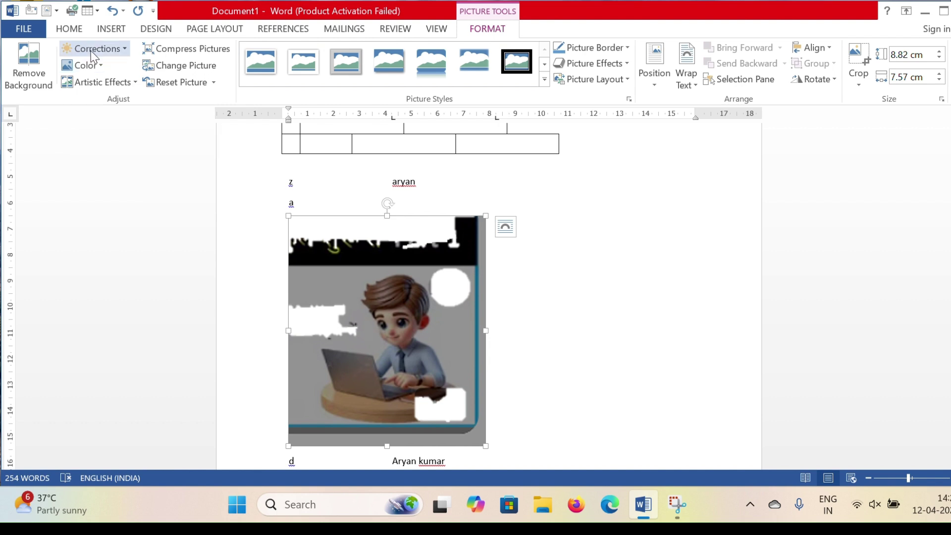
- Undo the three brightness and contrast corrections on the picture
key(ctrl+z)
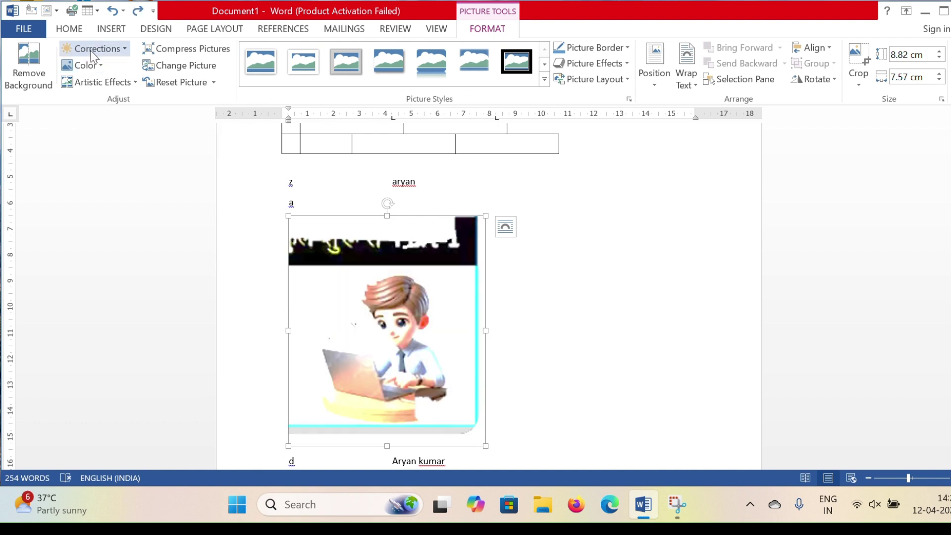
key(ctrl+z)
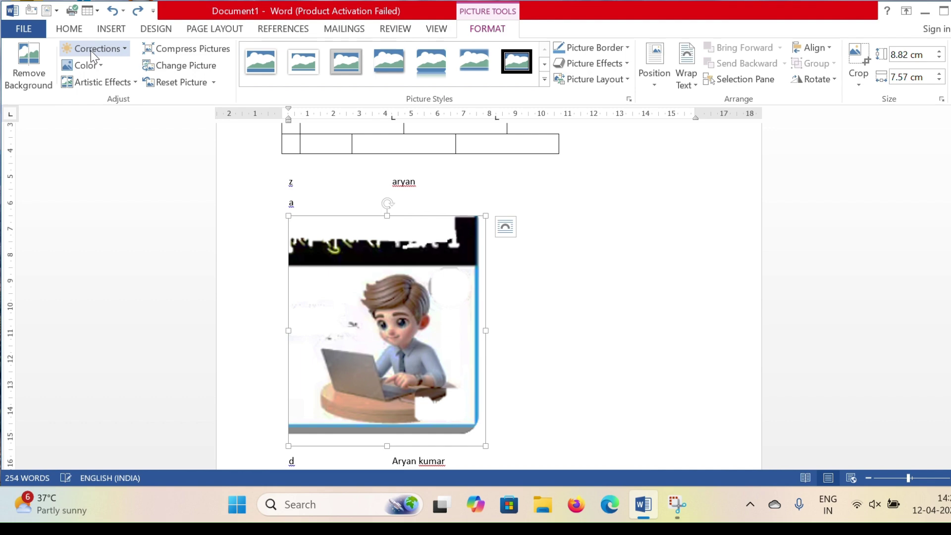
key(ctrl+z)
- Try the light blue and the light orange Recolor variations on the picture and undo both
click(93, 64)
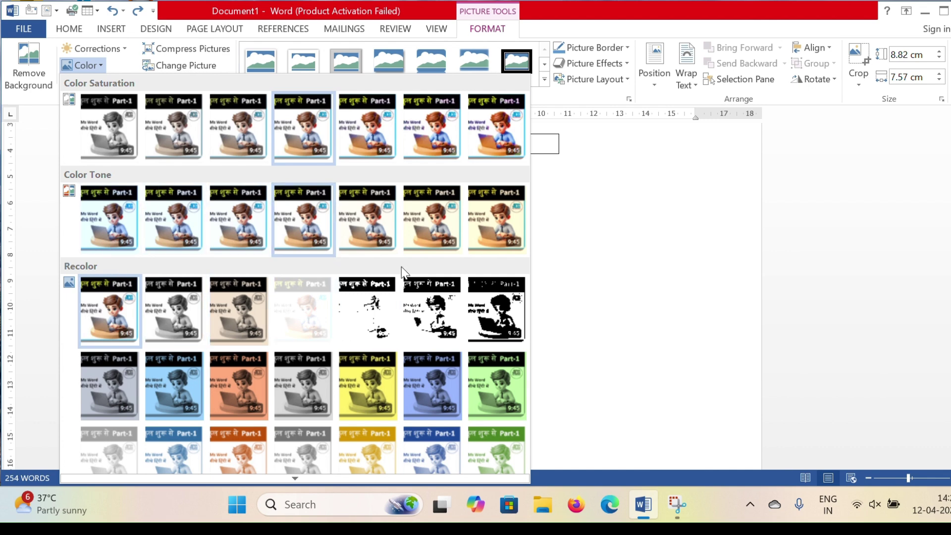
click(179, 390)
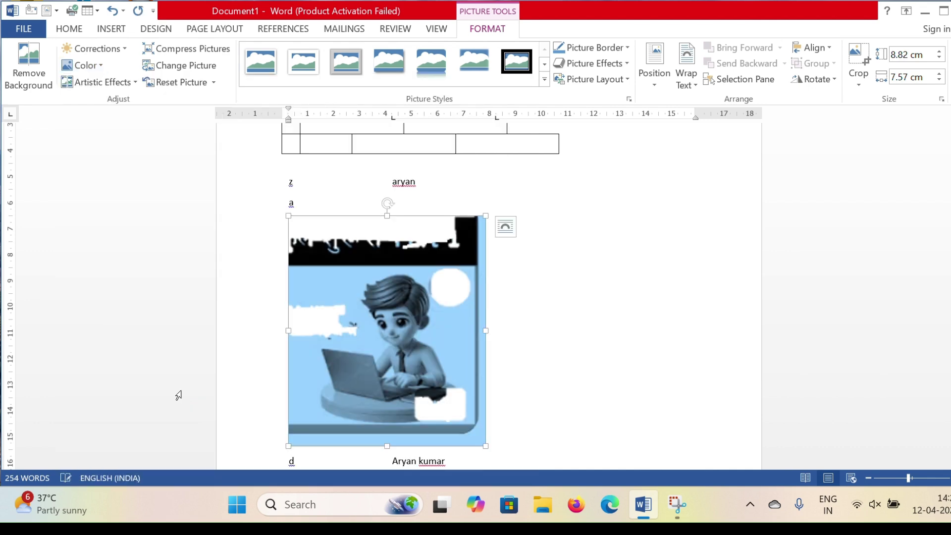
click(86, 68)
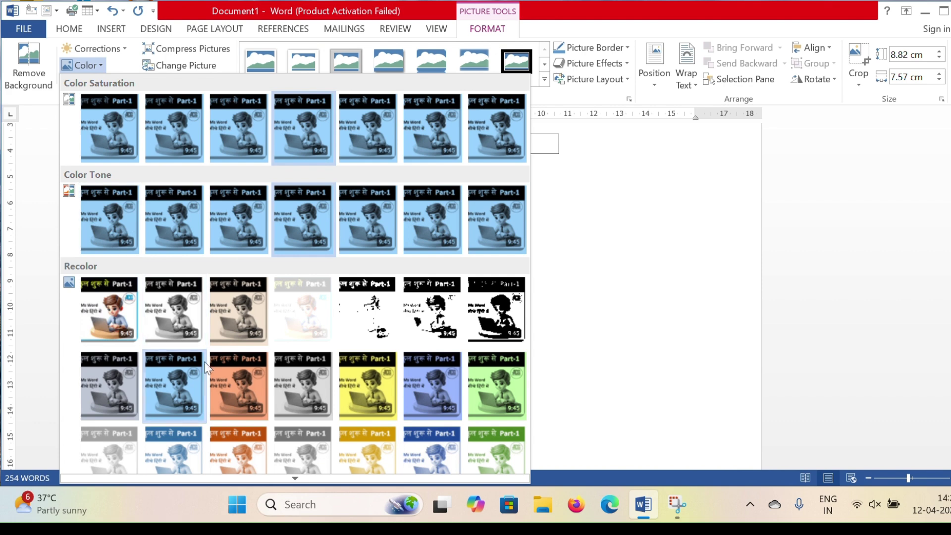
click(239, 386)
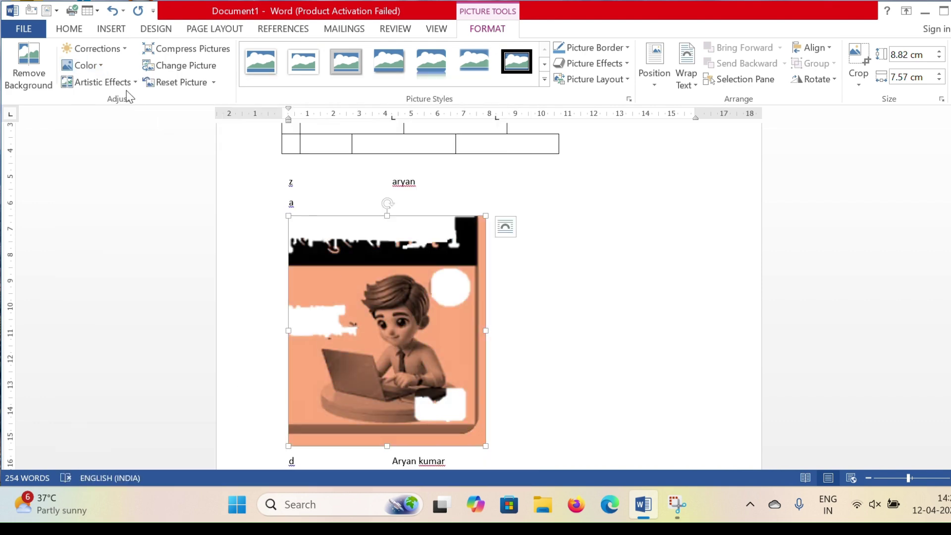
click(82, 64)
click(617, 234)
key(ctrl+z)
key(ctrl+z)
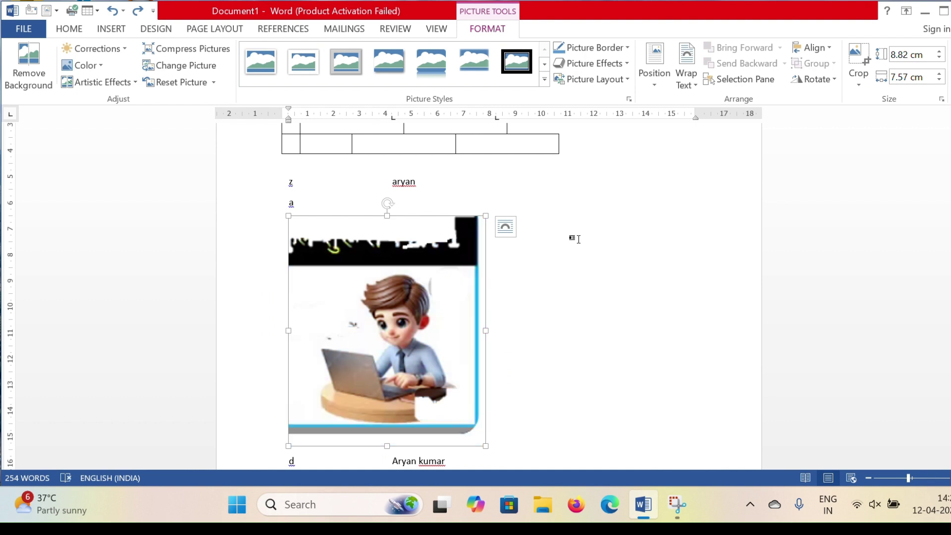
- Apply the grayscale pencil artistic effect to the picture
click(101, 82)
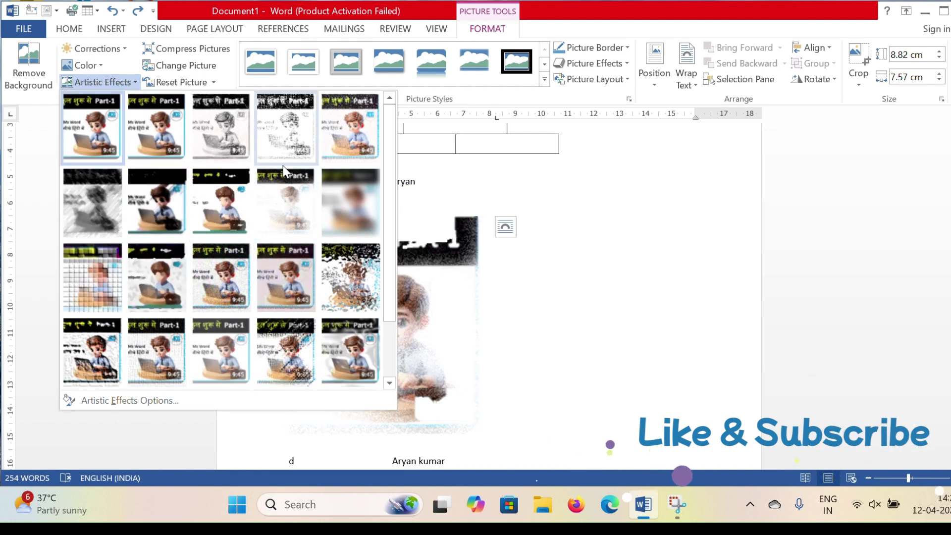
click(237, 140)
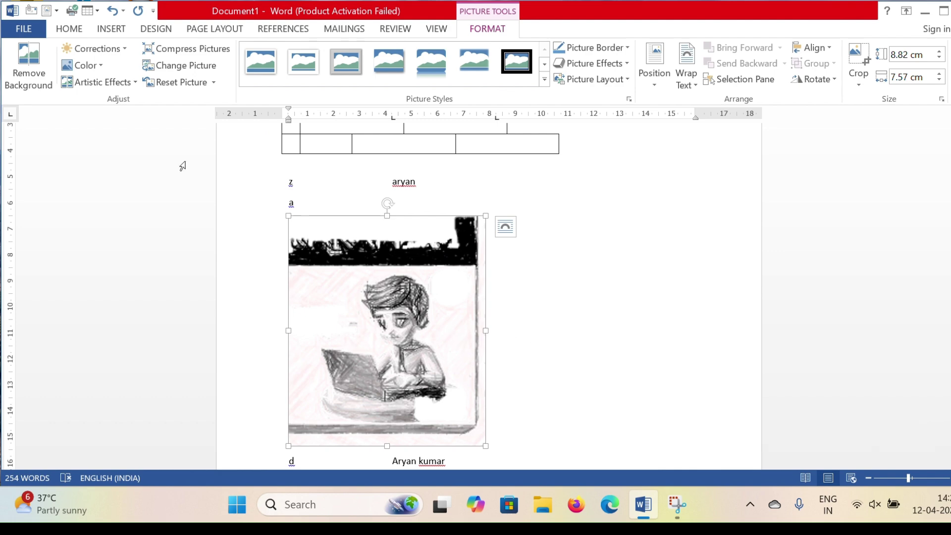
- Try the coloured line-drawing artistic effect on the picture and undo it
click(108, 84)
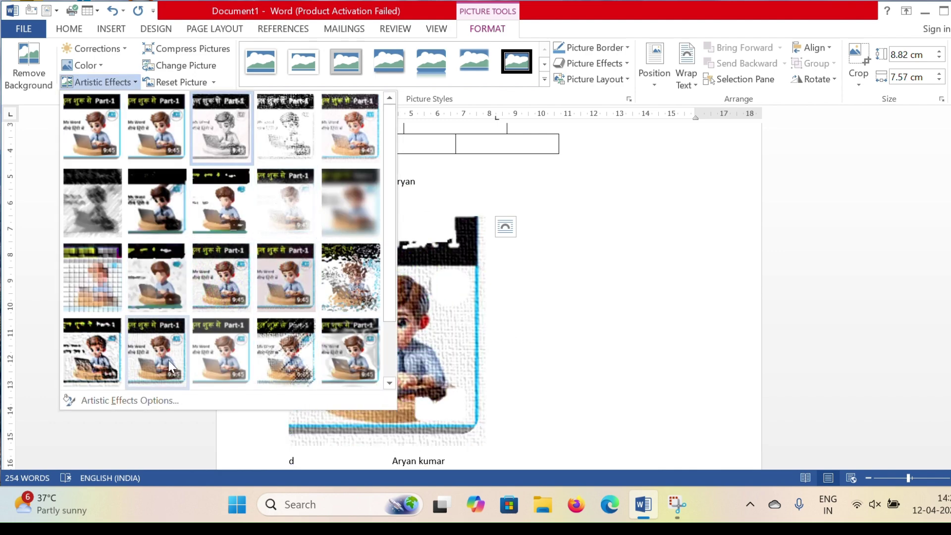
click(353, 154)
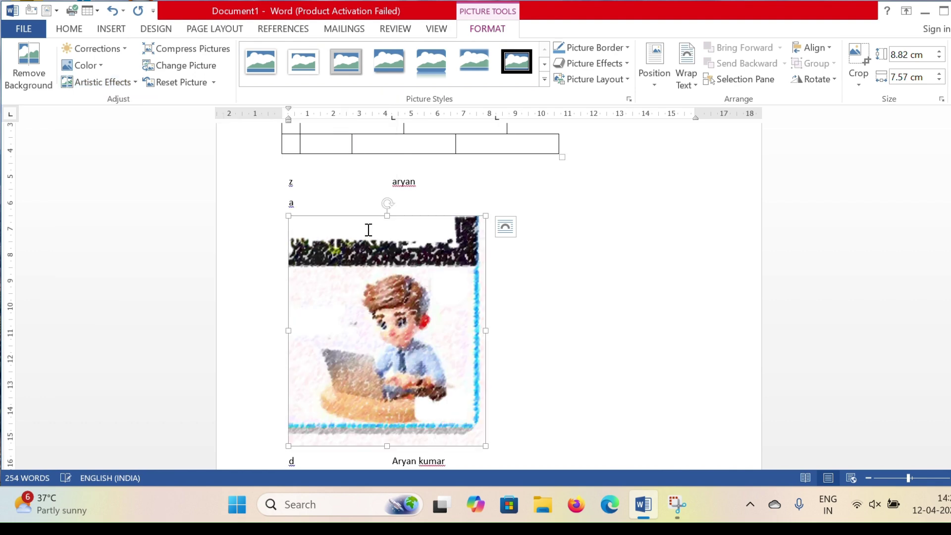
key(ctrl+z)
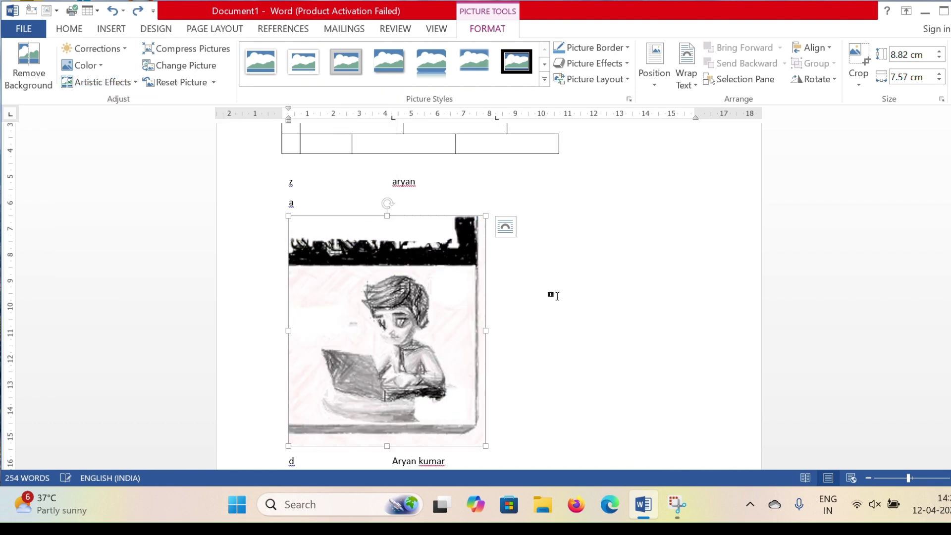
- Undo the grayscale pencil artistic effect on the picture and look at the Compress Pictures settings
key(ctrl+z)
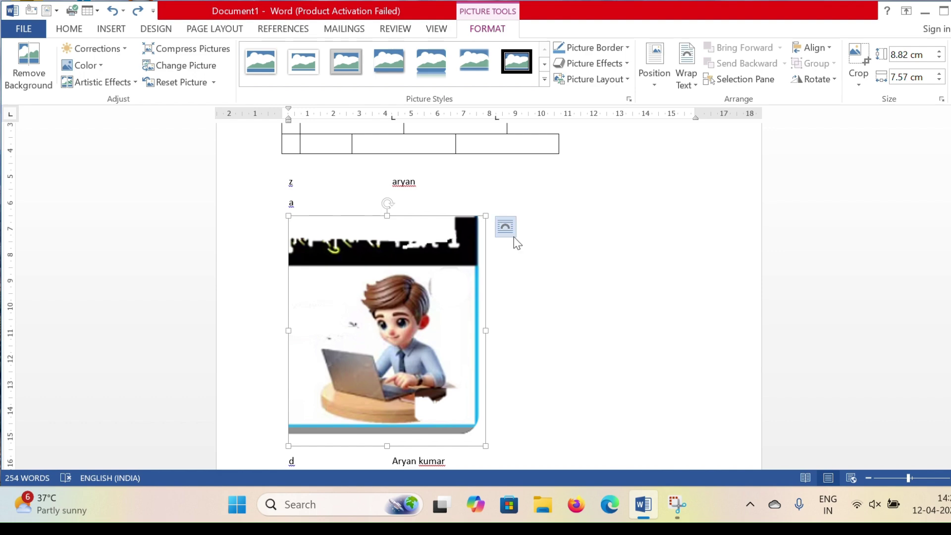
click(192, 49)
click(515, 319)
- Try replacing the picture with the "a to z" image from a file and undo the replacement
click(206, 68)
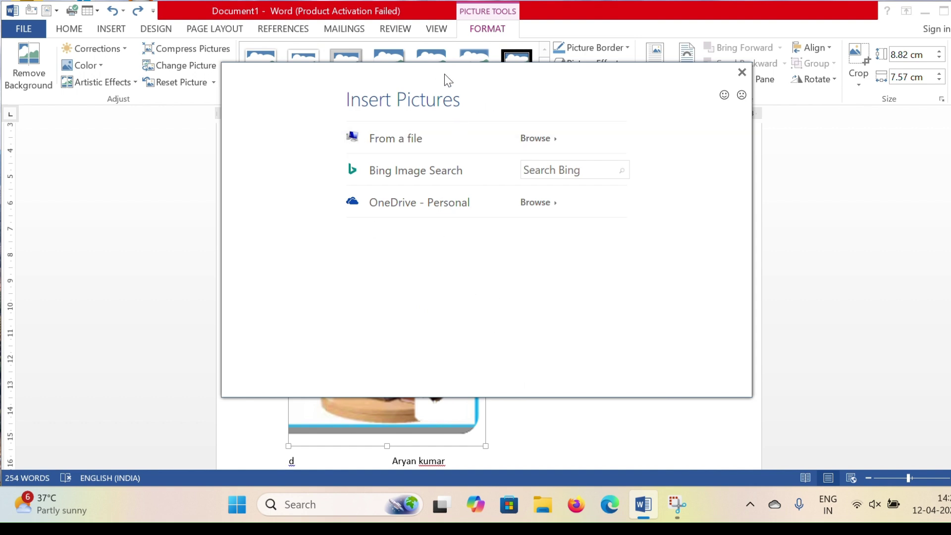
drag(444, 74, 519, 69)
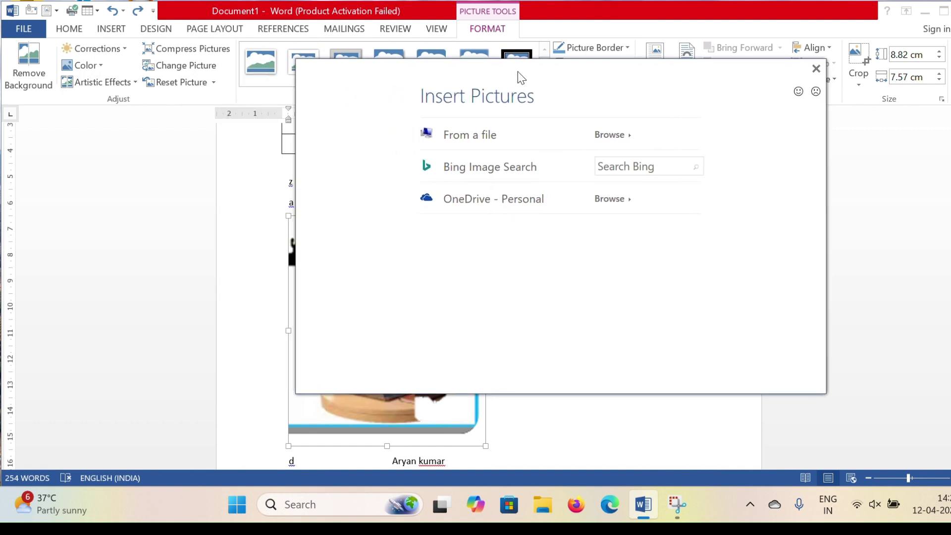
click(603, 137)
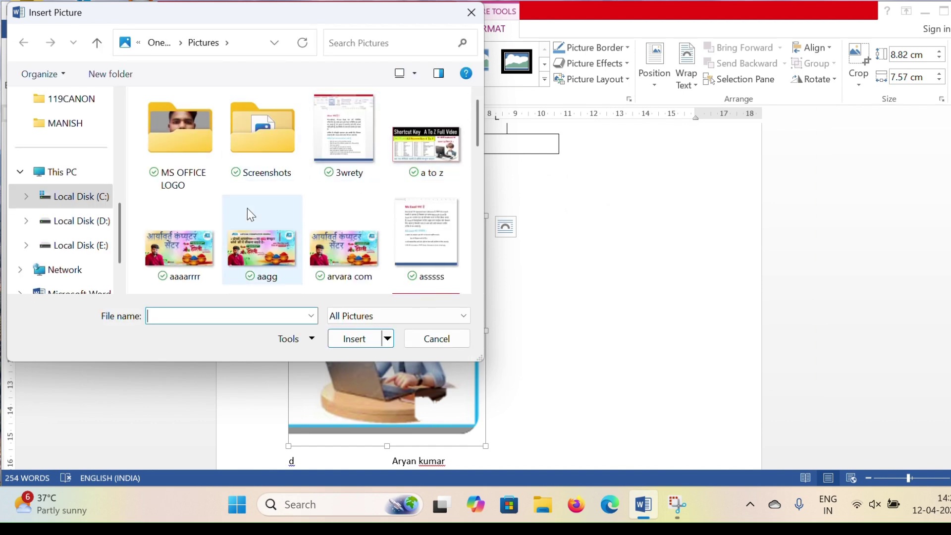
click(426, 146)
click(368, 336)
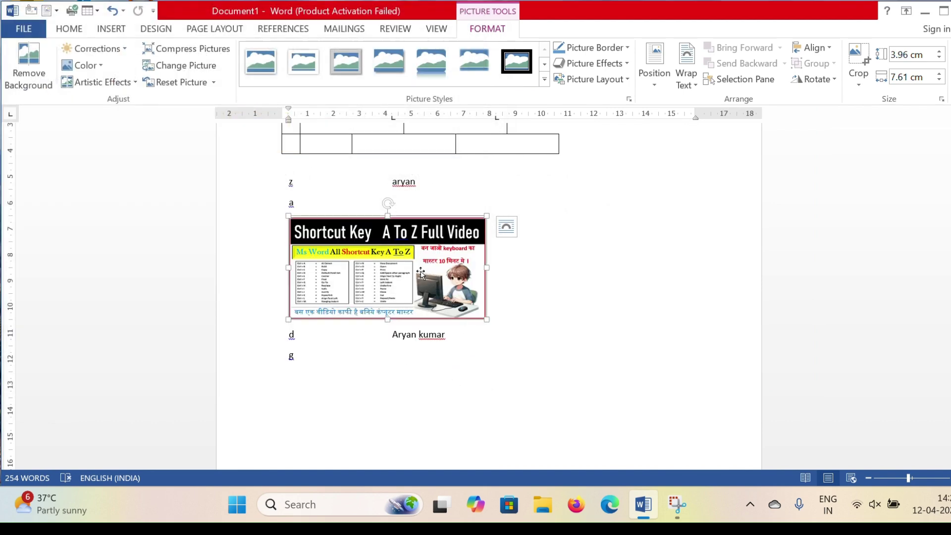
key(ctrl+z)
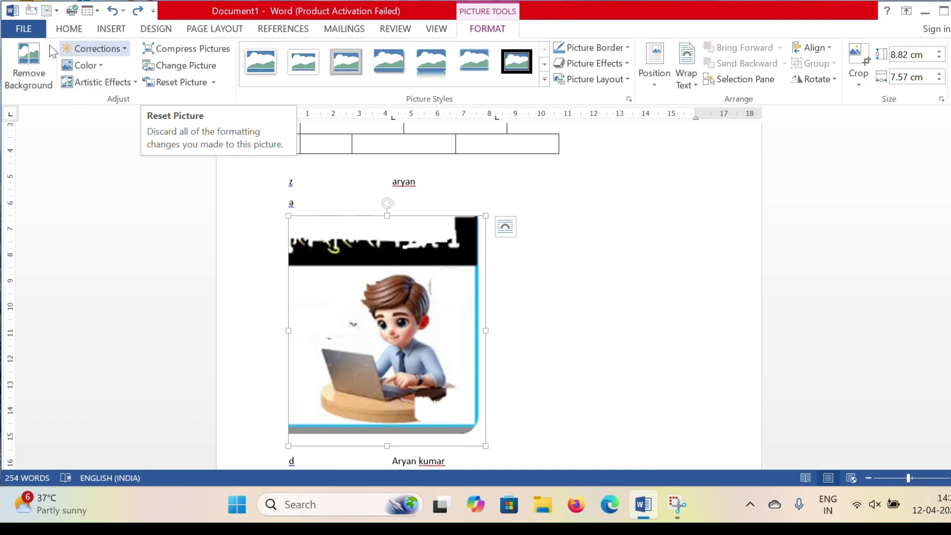
- Apply a lower color saturation to the picture and open its background removal, leaving the marked areas as they are
click(80, 63)
click(140, 100)
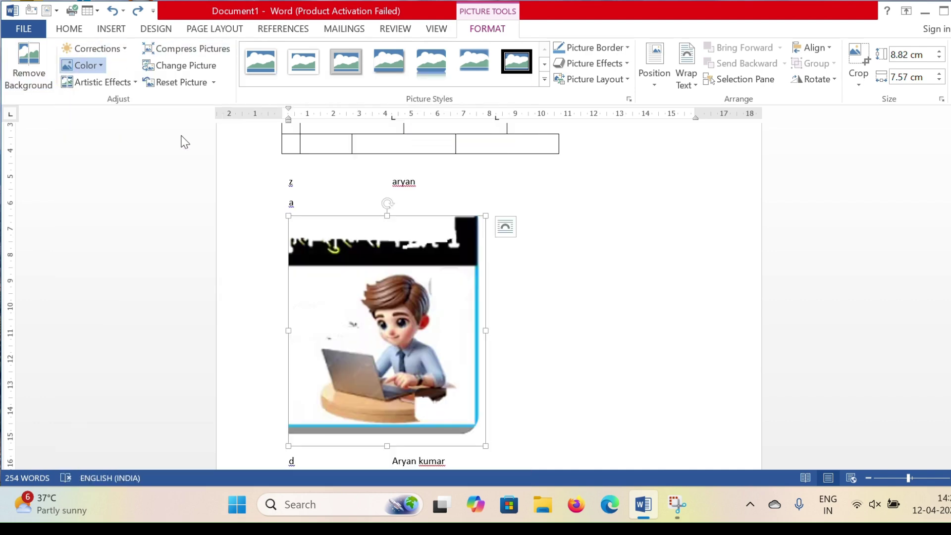
click(28, 67)
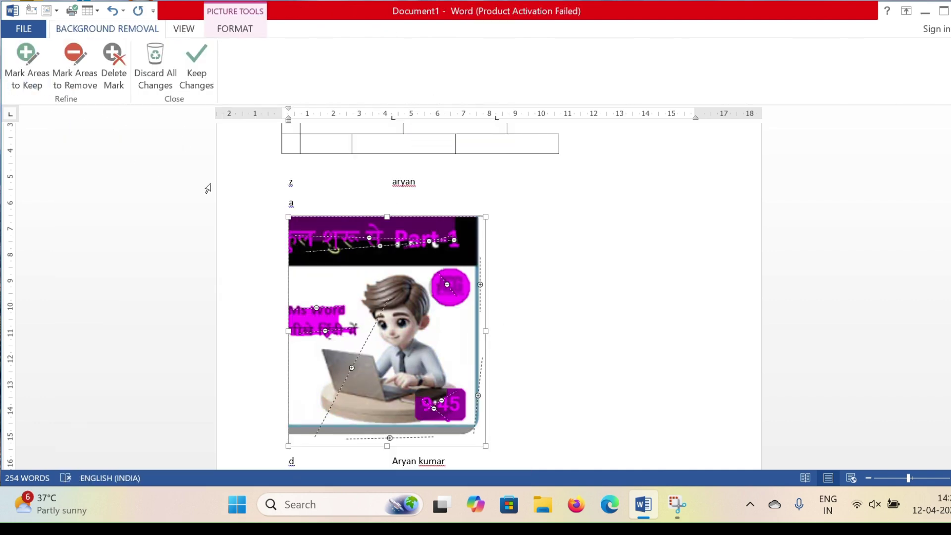
click(577, 233)
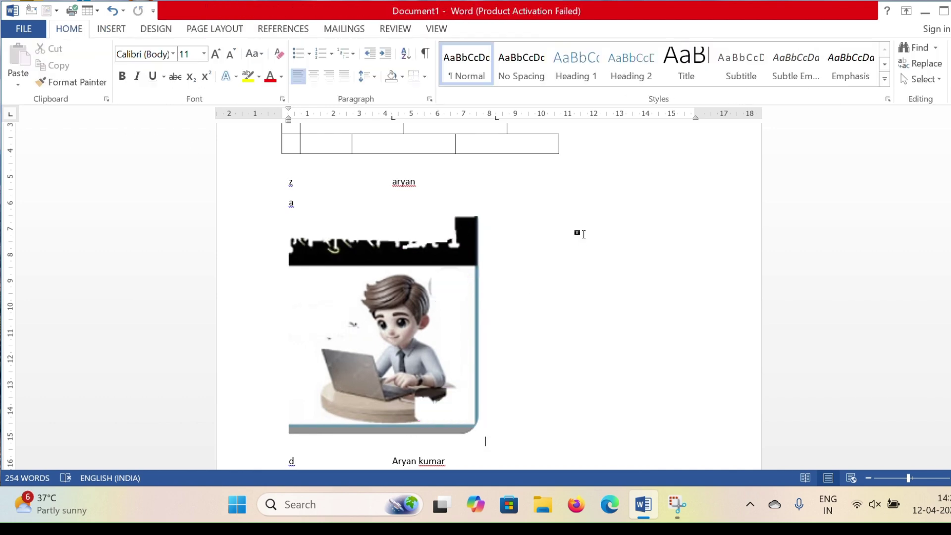
- Reset the picture to discard all of its formatting changes
double_click(396, 229)
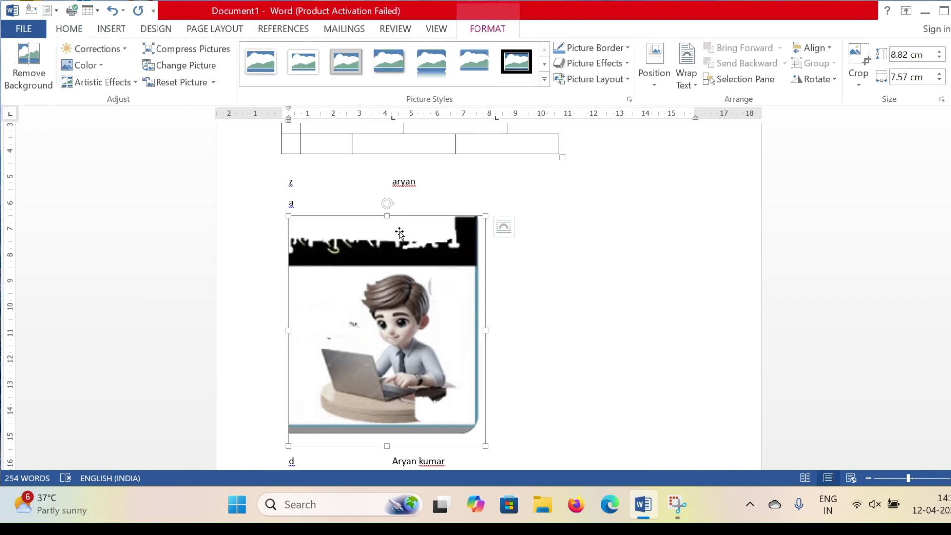
click(188, 86)
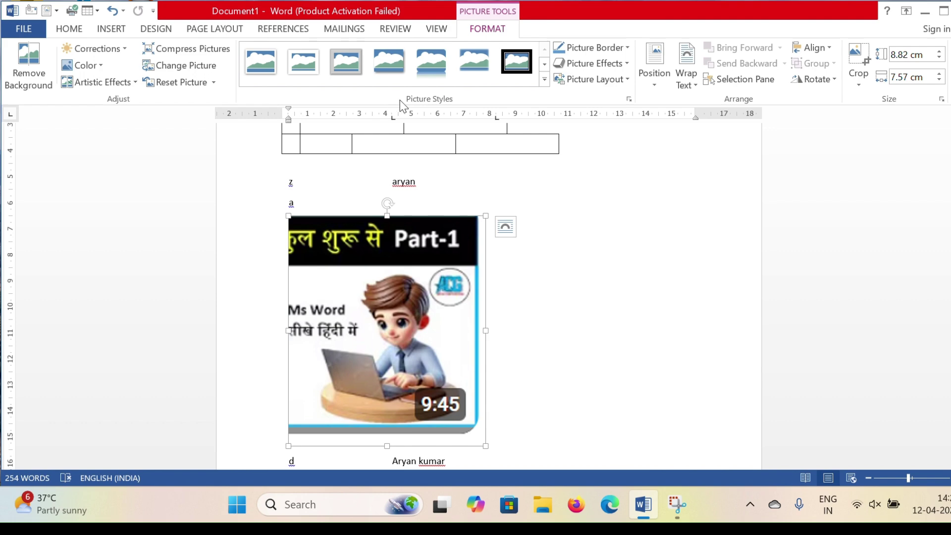
click(509, 324)
click(437, 306)
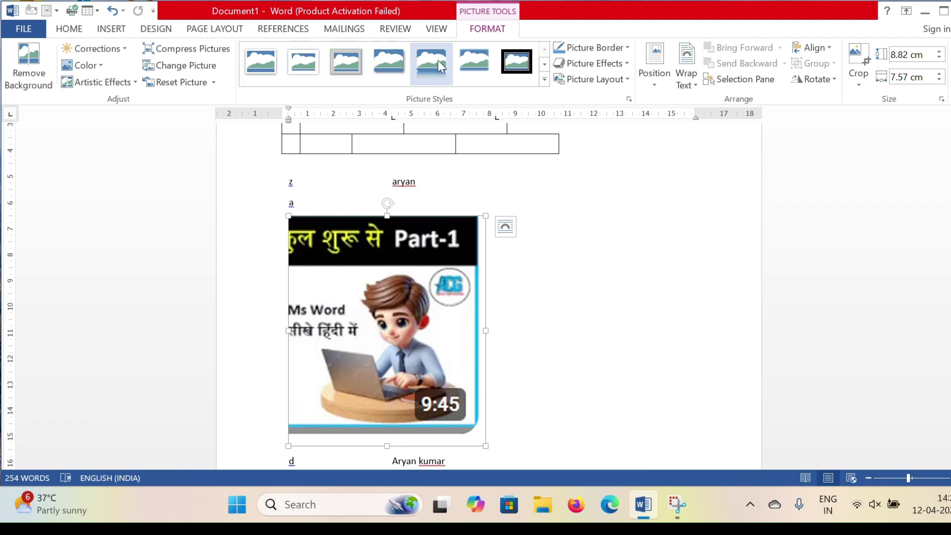
- Try the soft-edged, metallic rounded-rectangle and metallic oval picture styles on the picture
click(261, 64)
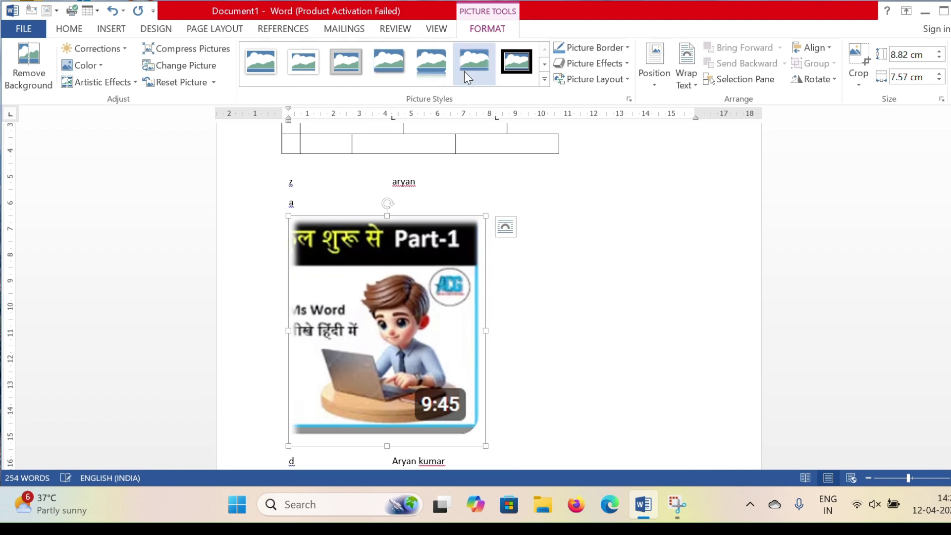
click(493, 294)
click(414, 301)
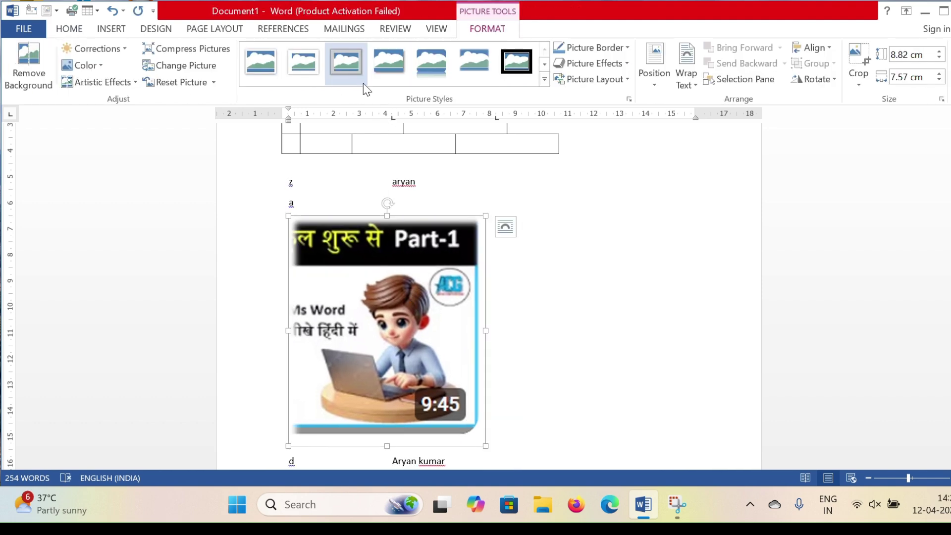
click(361, 67)
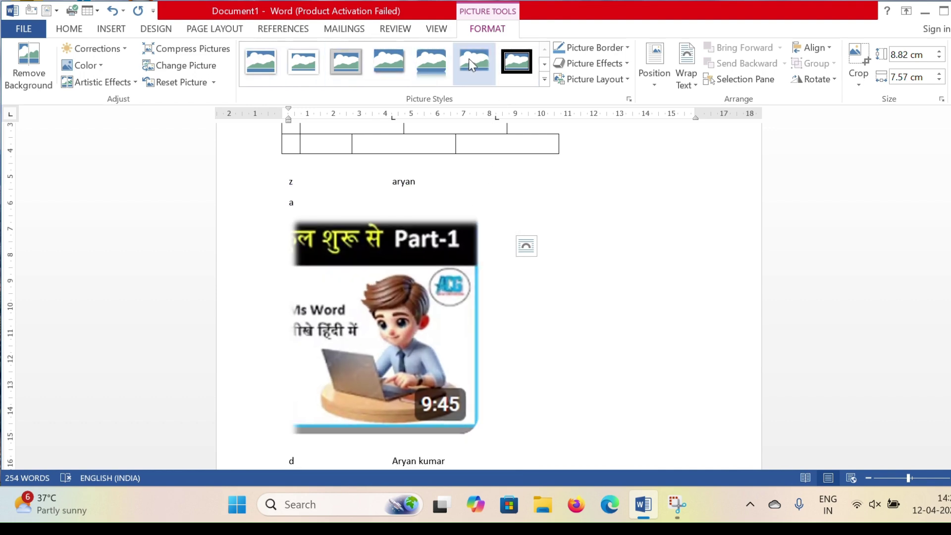
click(544, 79)
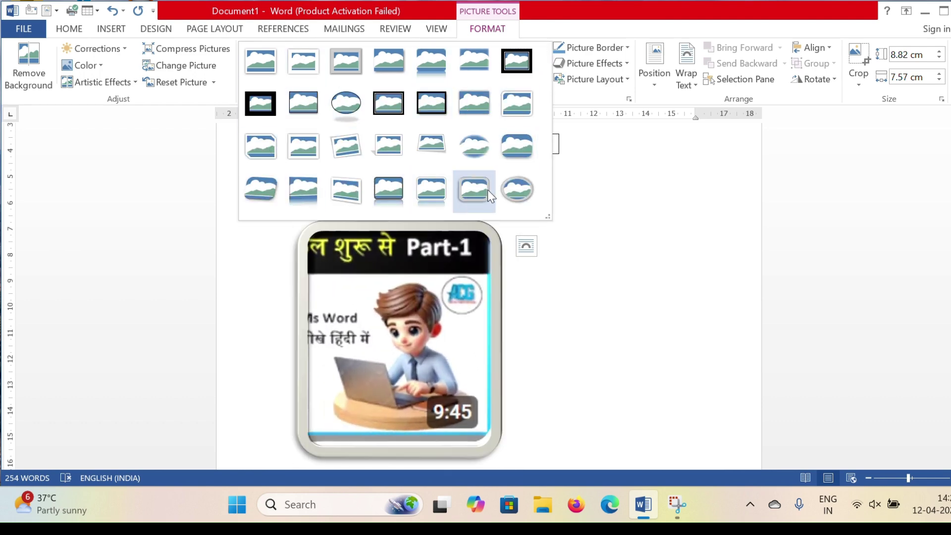
click(487, 189)
click(518, 62)
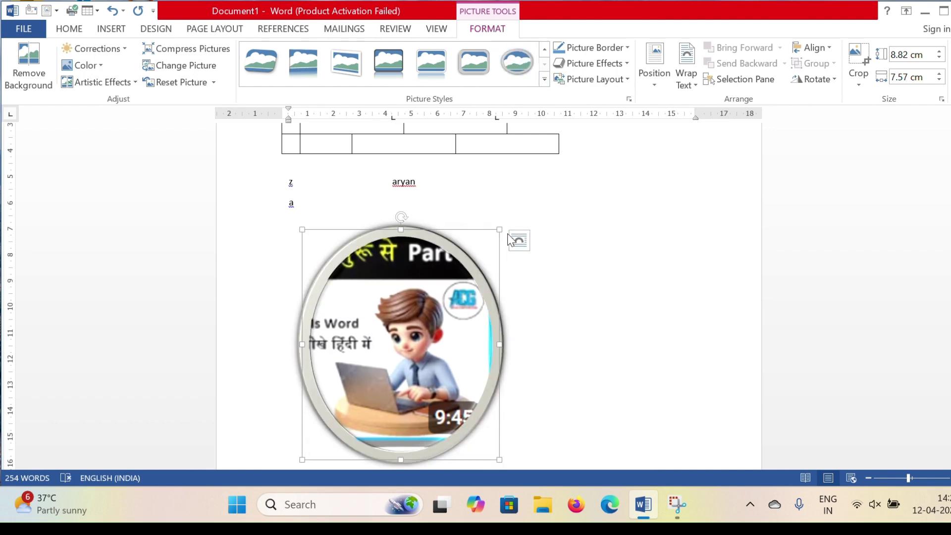
- Undo the picture styles, the picture reset and the saturation change
click(518, 207)
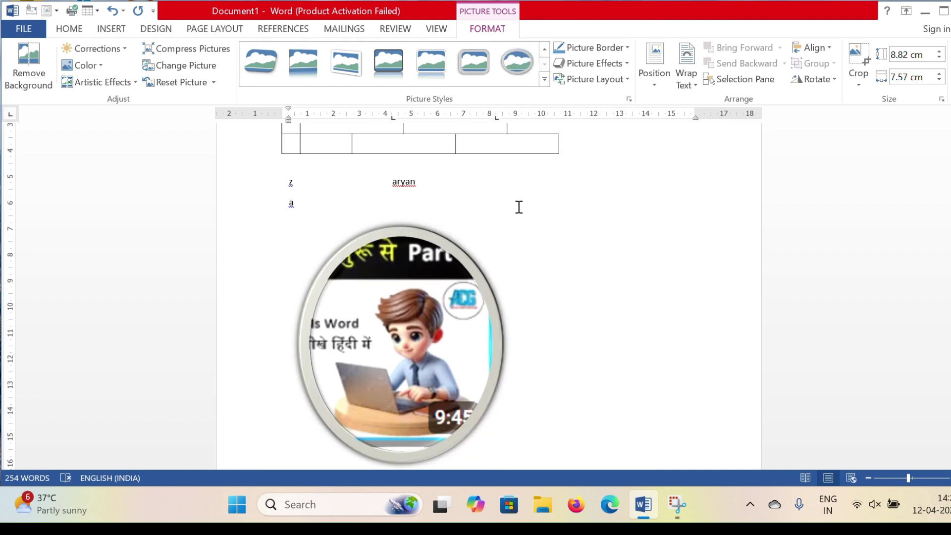
click(394, 277)
key(ctrl+z)
key(ctrl+z)
key(ctrl+z)
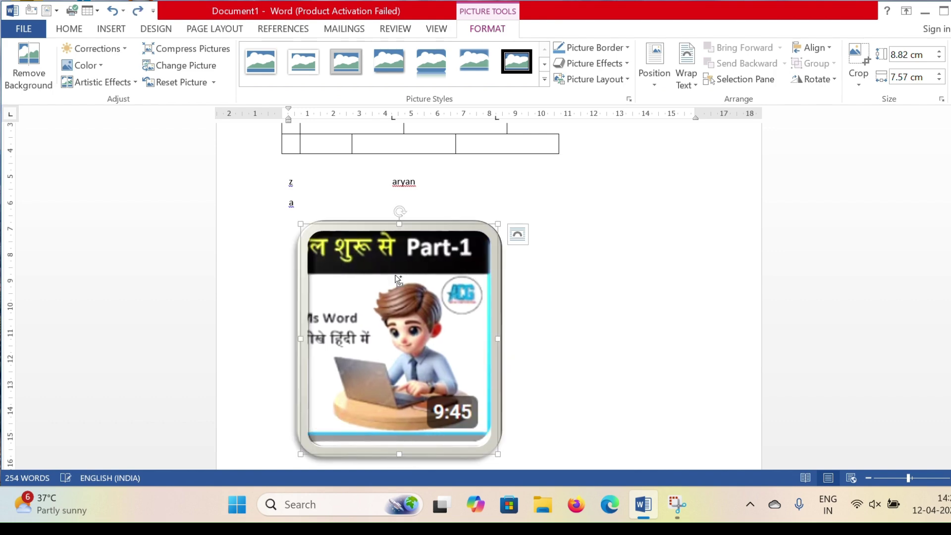
key(ctrl+z)
key(ctrl+z)
key(ctrl+z)
key(ctrl+z)
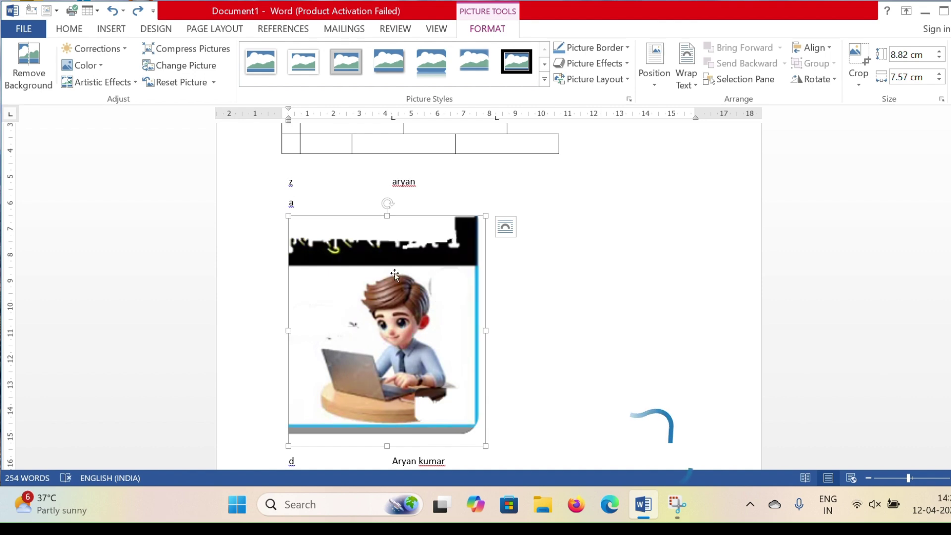
- Add a red border from the standard colors to the picture
click(569, 269)
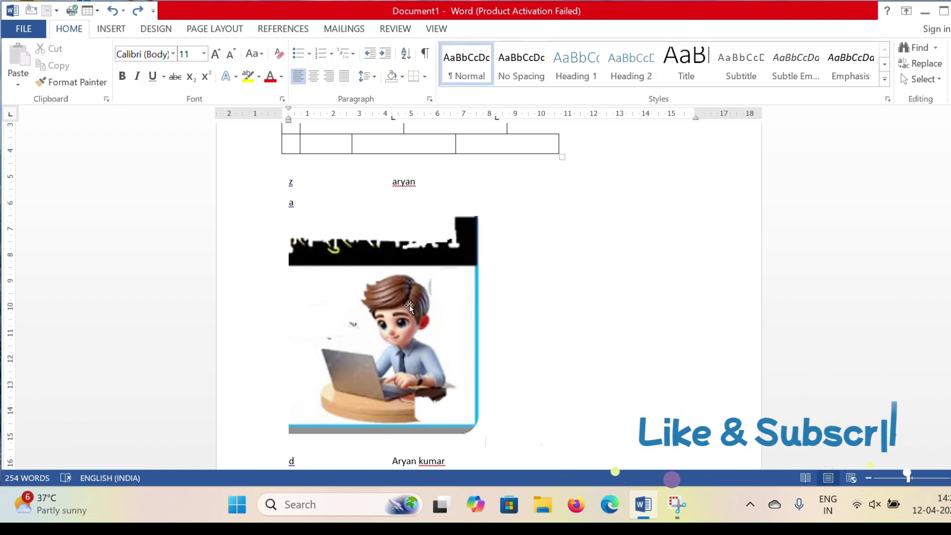
double_click(445, 247)
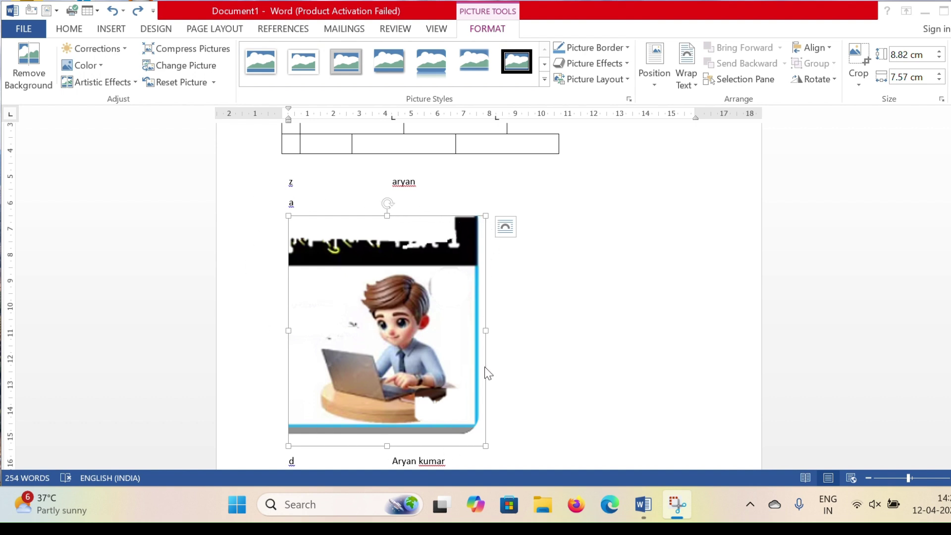
click(587, 303)
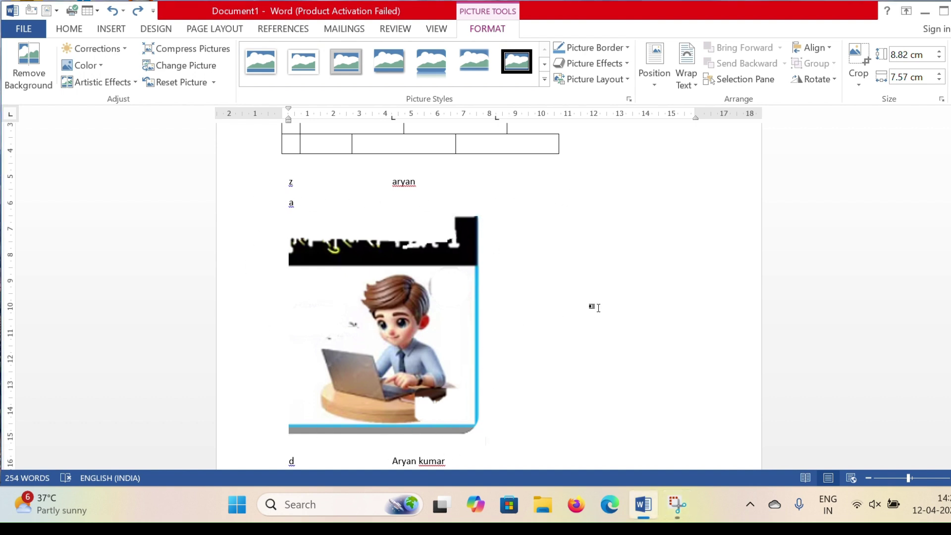
click(408, 243)
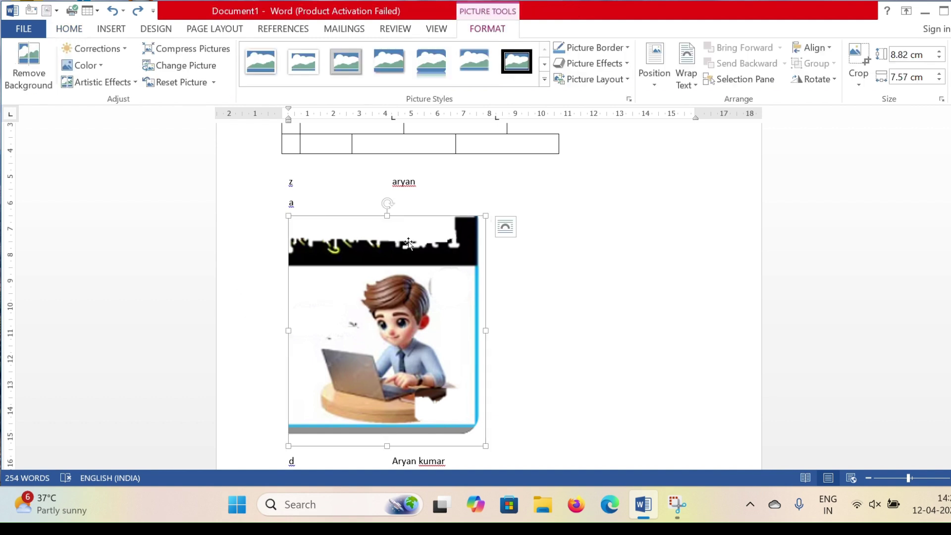
click(600, 48)
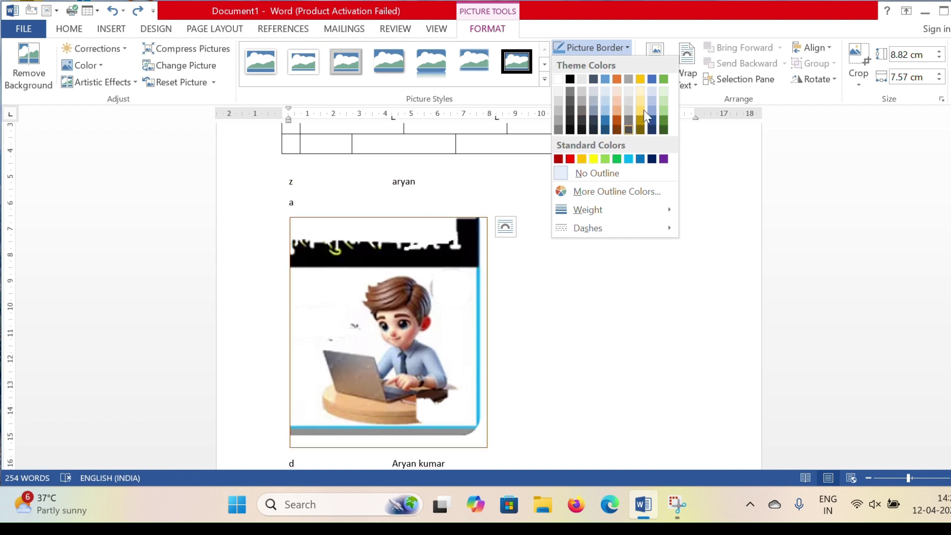
click(569, 159)
click(586, 261)
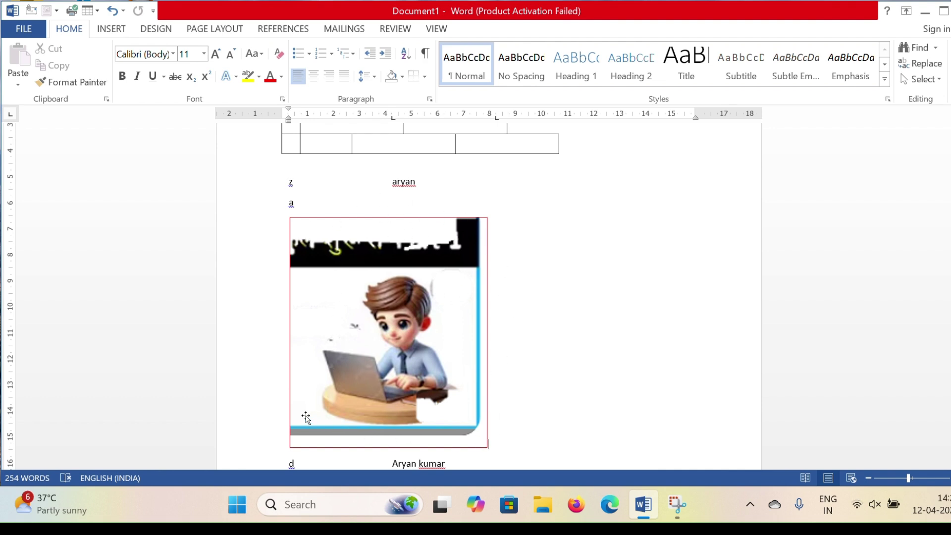
- Set the picture border's weight to 4½ pt
double_click(368, 250)
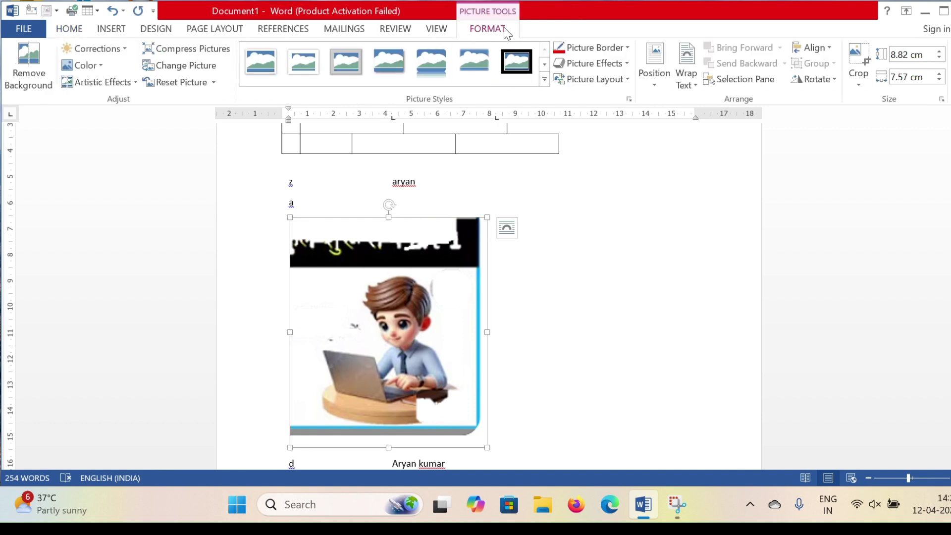
click(596, 46)
mouse_move(585, 216)
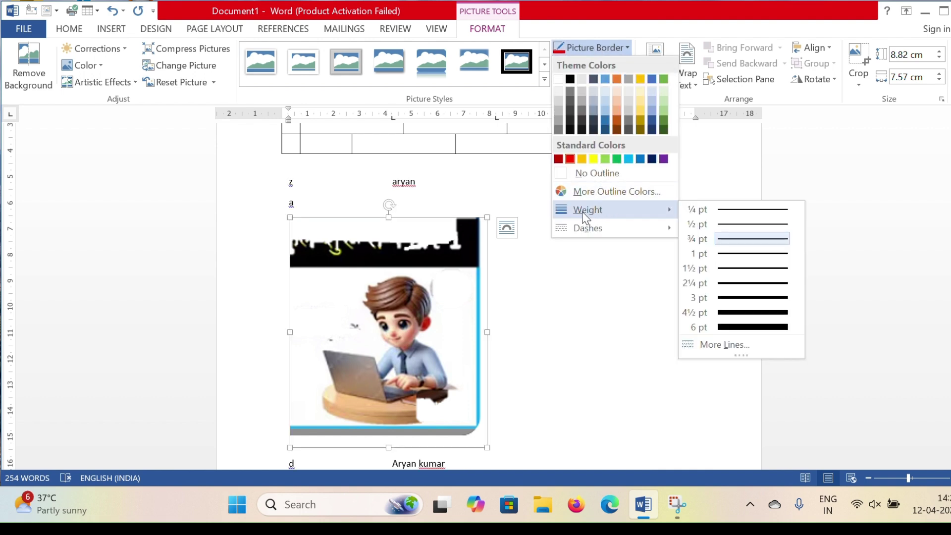
click(738, 312)
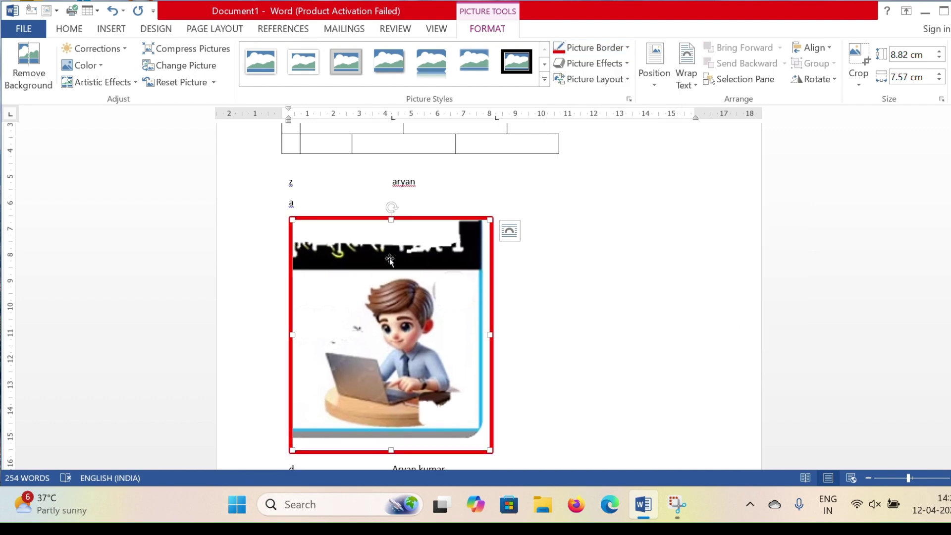
- Change the picture border's color to the standard green
click(599, 46)
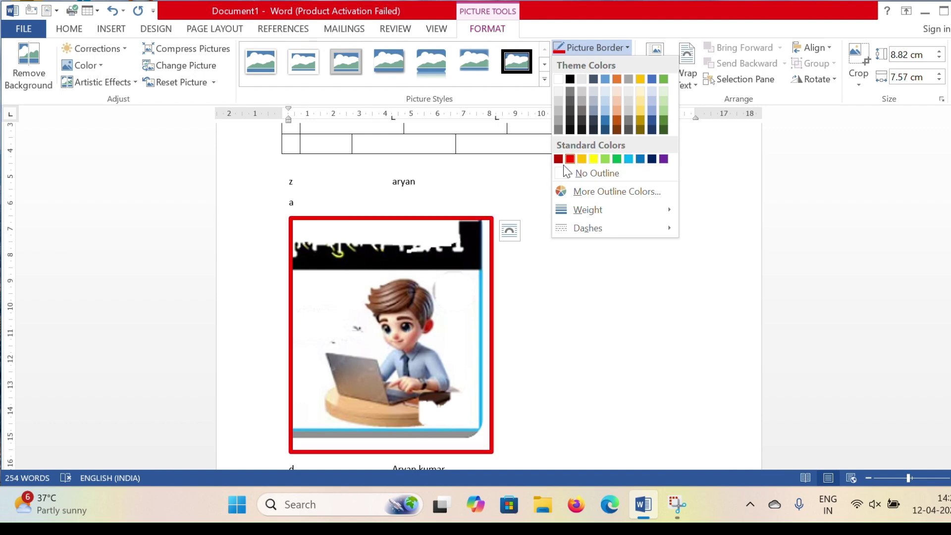
click(616, 158)
click(609, 198)
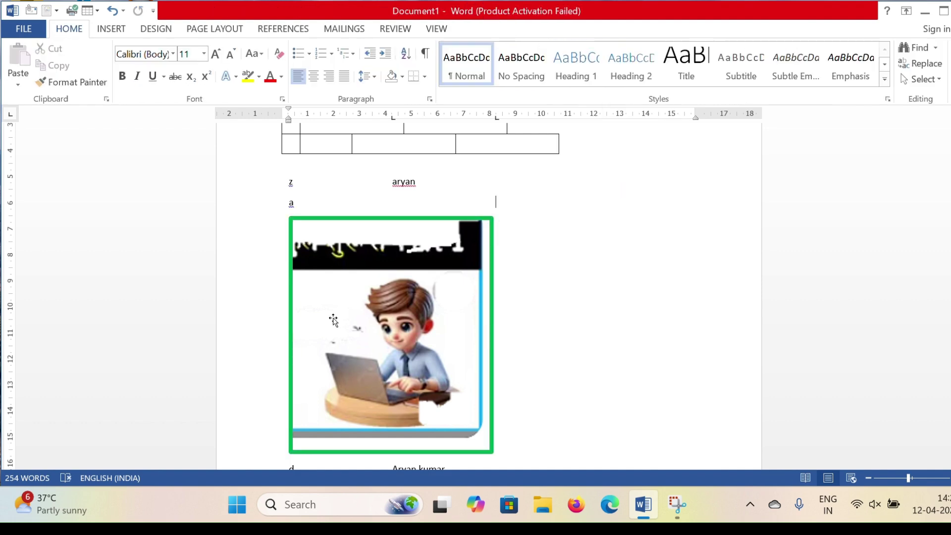
- Browse the Shadow and Reflection picture effects available for the green-bordered picture
click(410, 272)
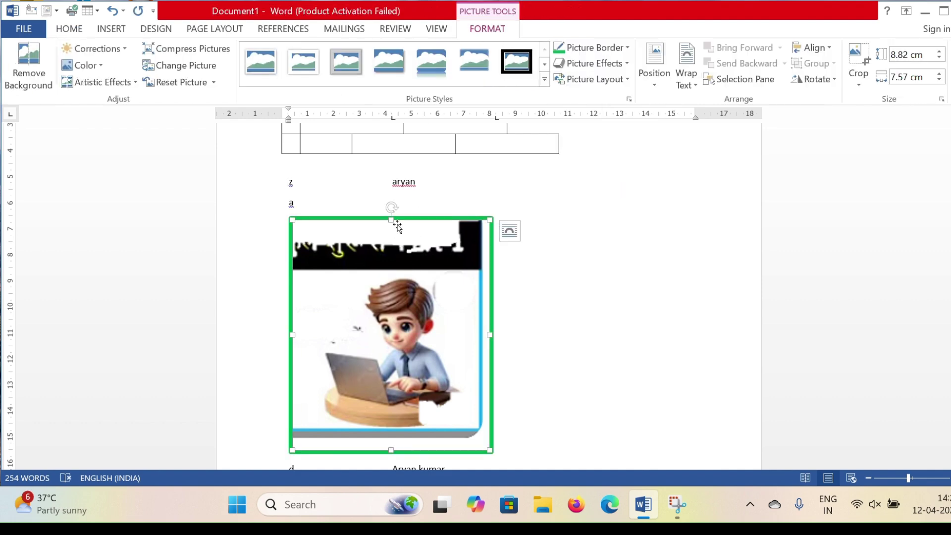
click(583, 64)
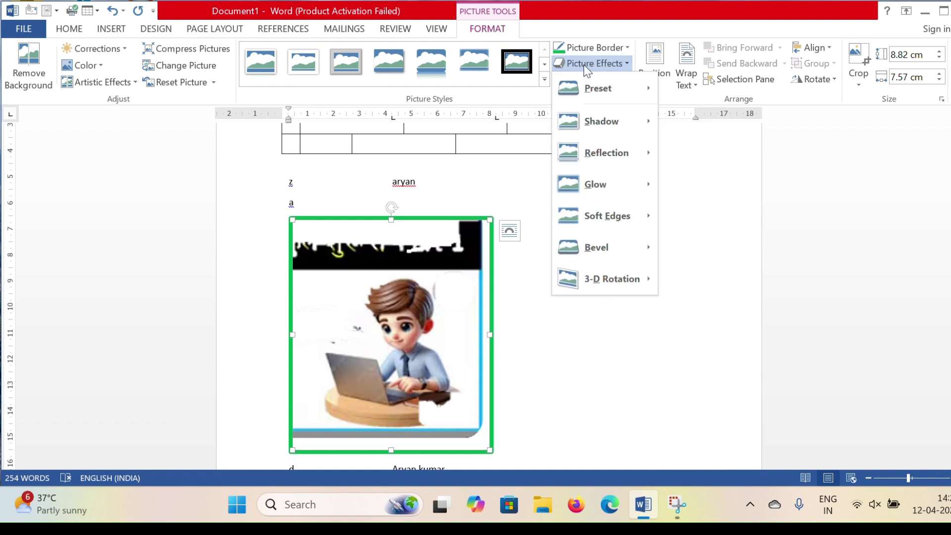
mouse_move(595, 119)
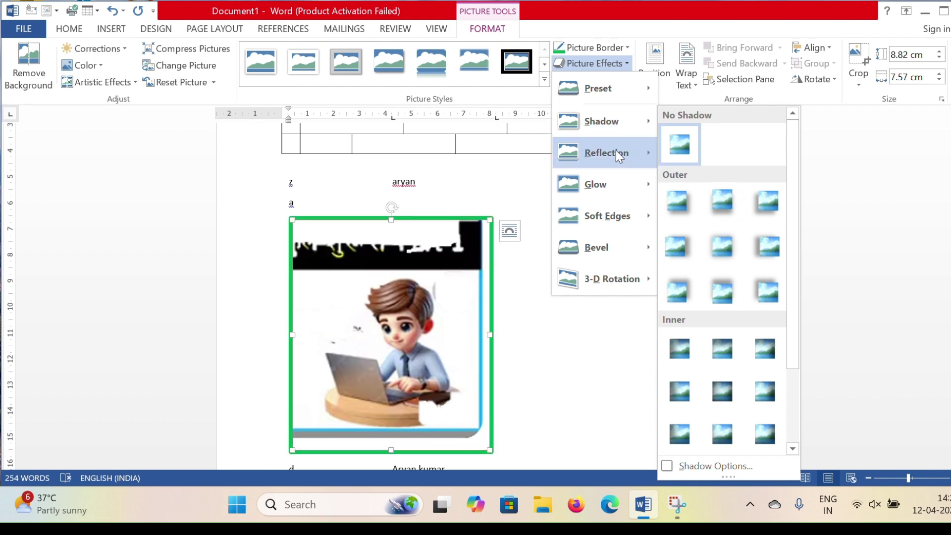
mouse_move(612, 167)
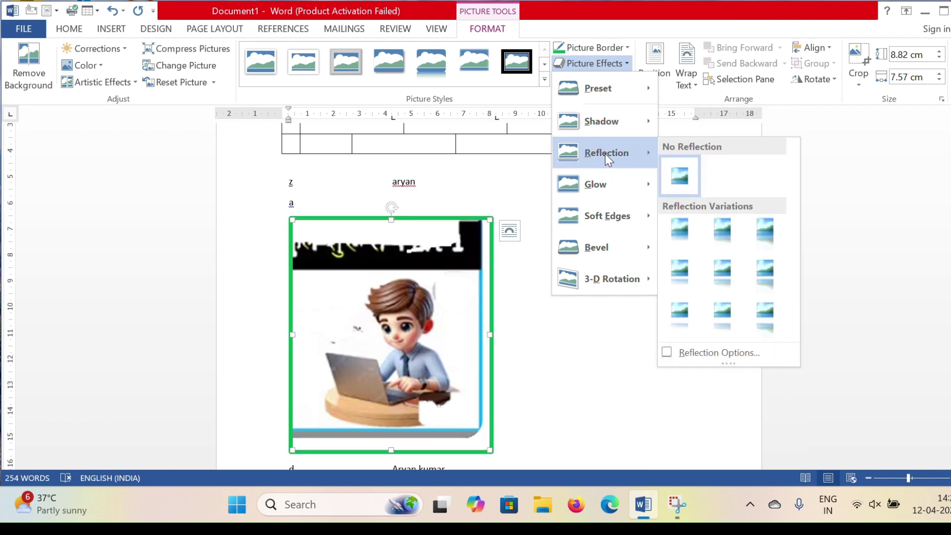
scroll(605, 154, down, 1)
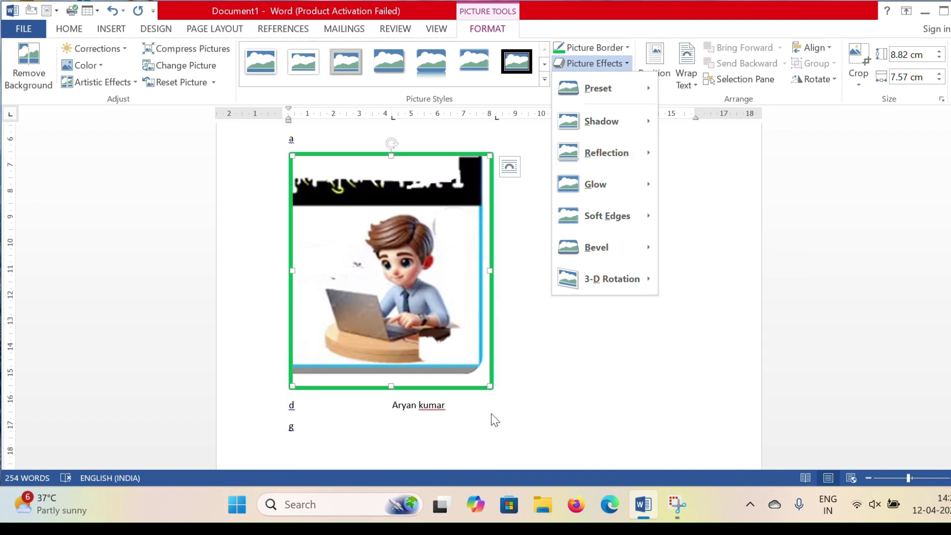
- Shrink the picture proportionally to about 5.15 cm high and 4.42 cm wide
click(490, 389)
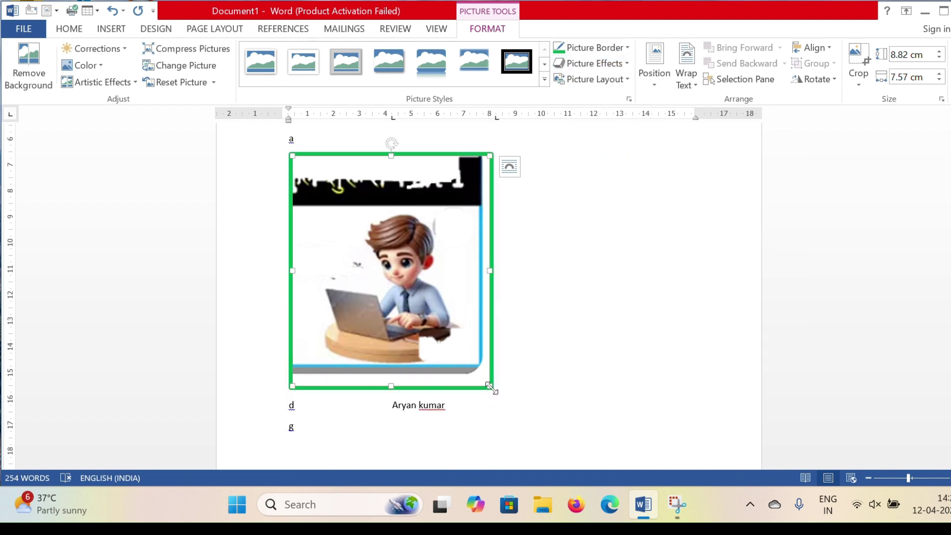
drag(489, 385, 432, 318)
drag(423, 278, 409, 290)
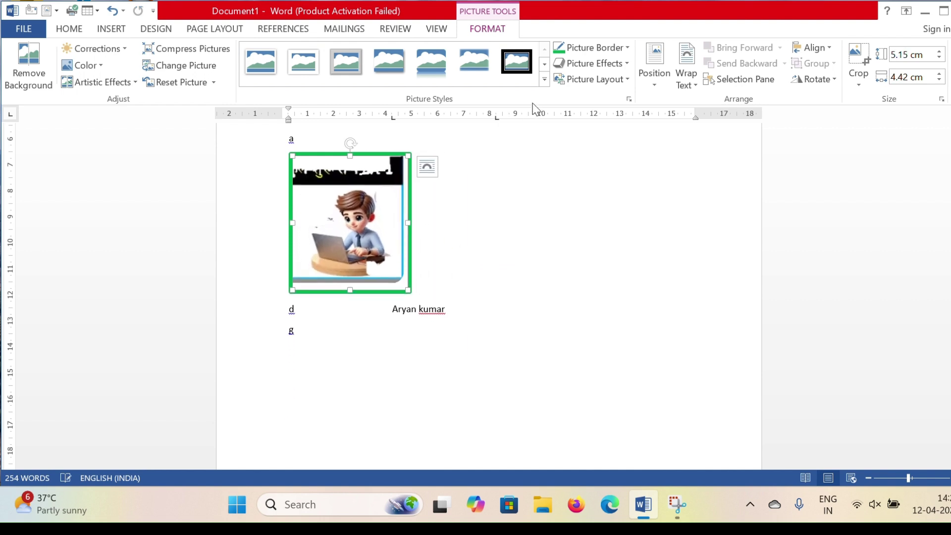
- Preview reflection, glow and soft edge effects on the picture, and apply a bevel from the second row of bevel styles
click(589, 64)
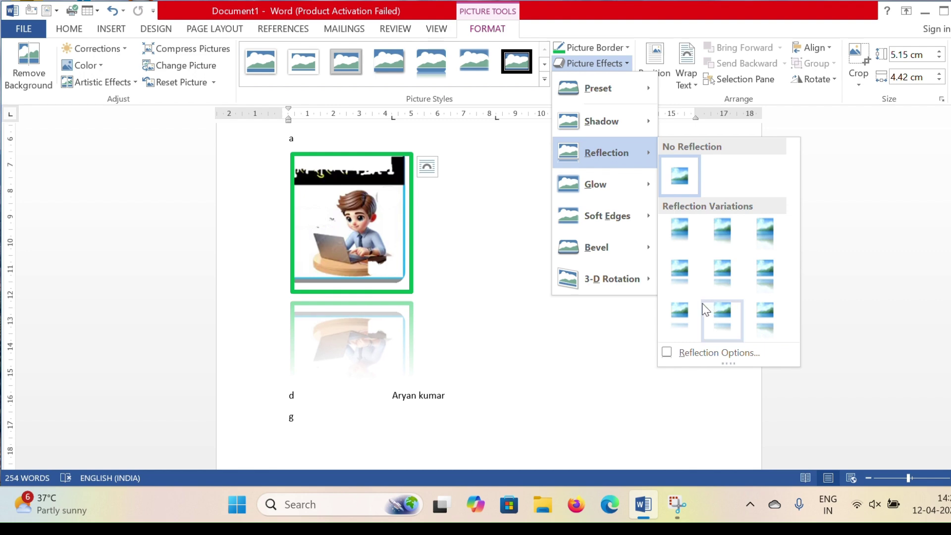
mouse_move(592, 186)
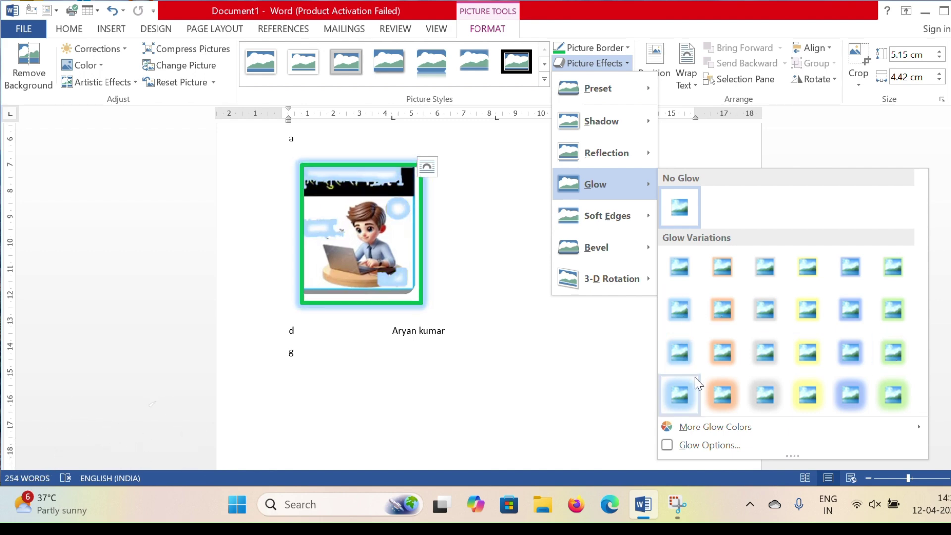
mouse_move(608, 225)
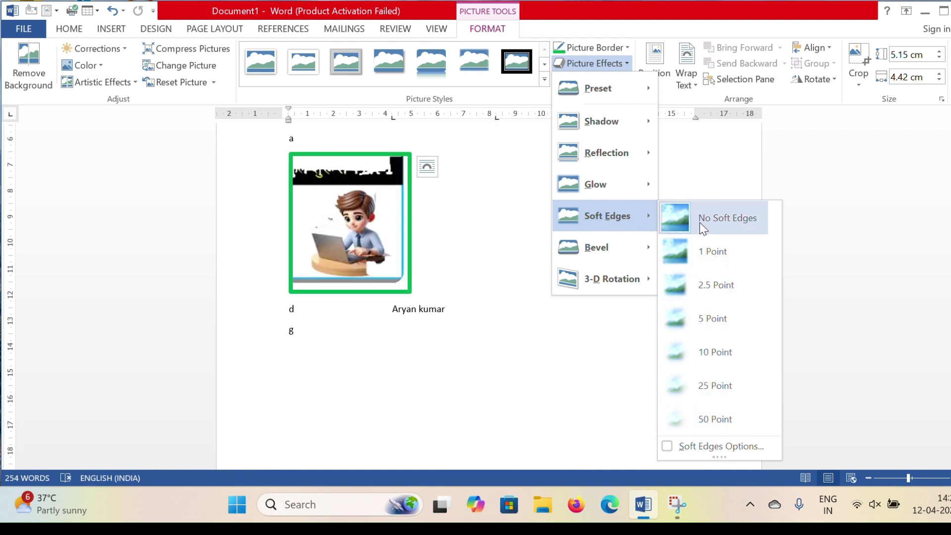
mouse_move(601, 250)
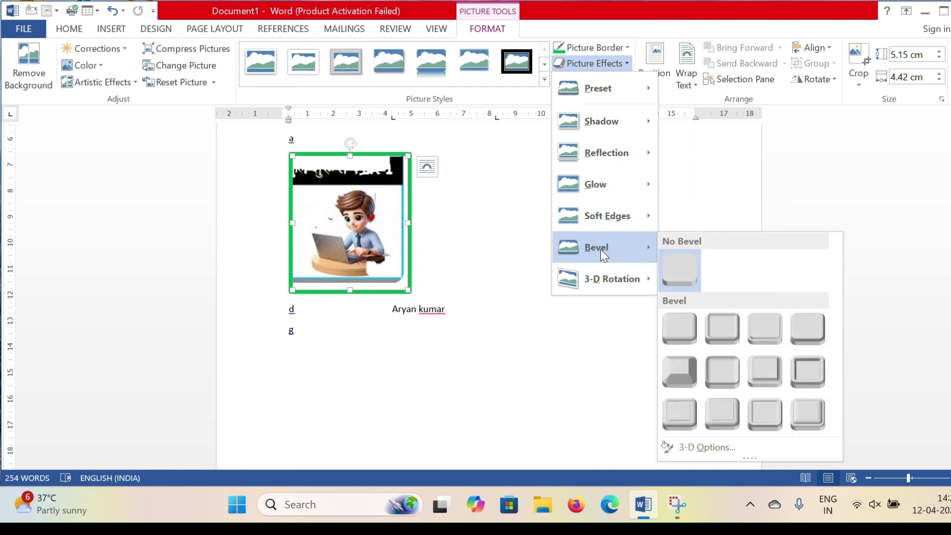
click(688, 366)
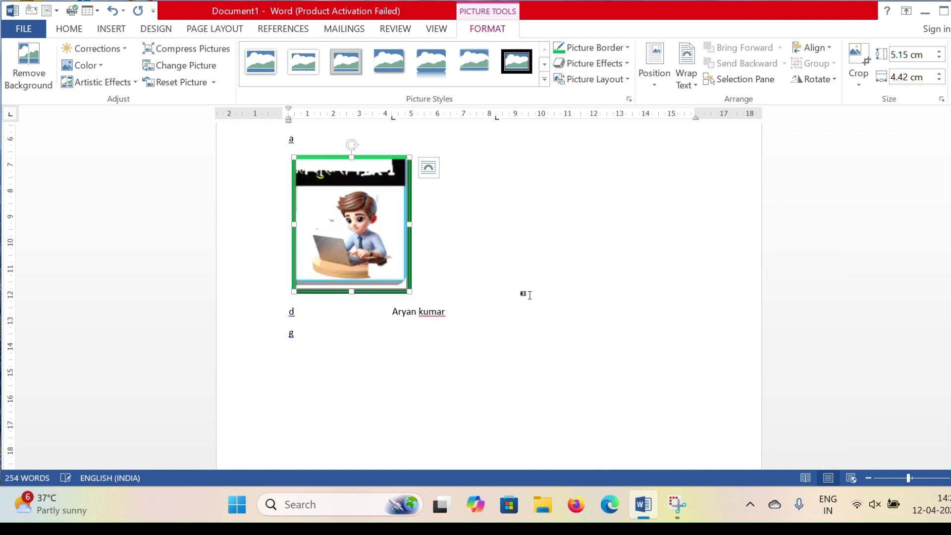
click(577, 64)
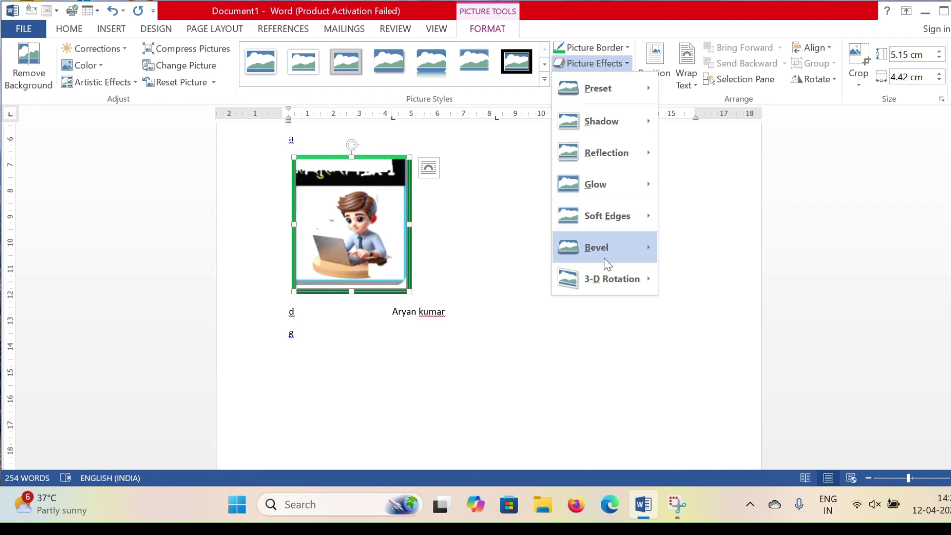
click(714, 379)
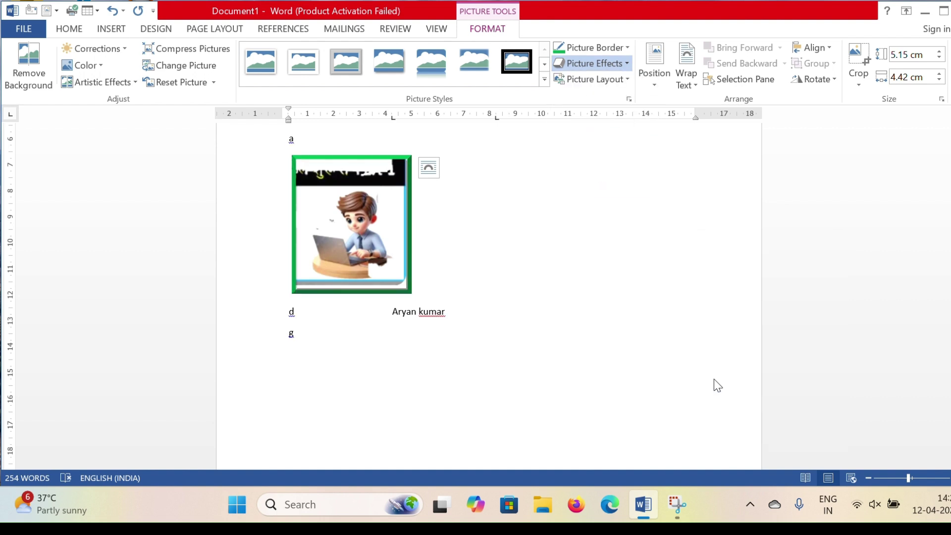
- Apply a 3-D rotation from the Perspective group to the picture and deselect it
click(581, 61)
mouse_move(606, 277)
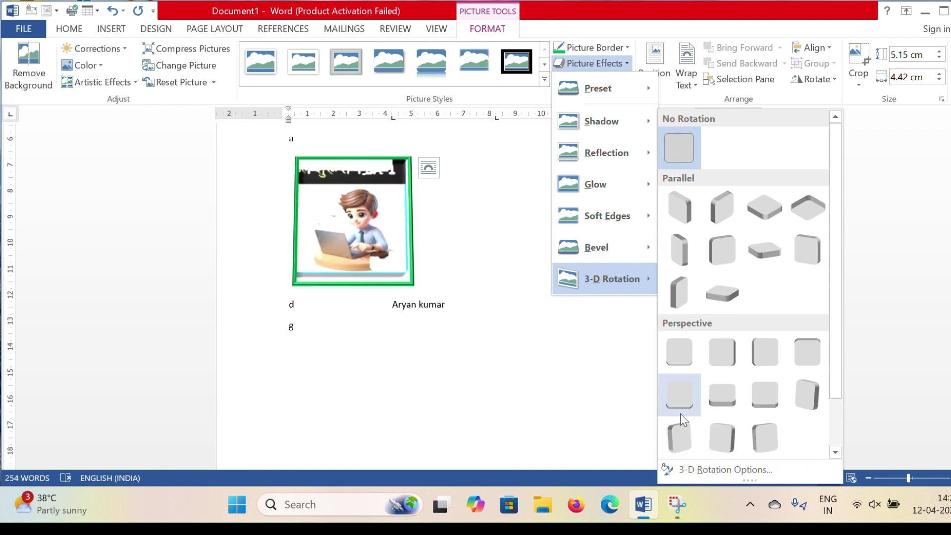
click(679, 398)
click(563, 332)
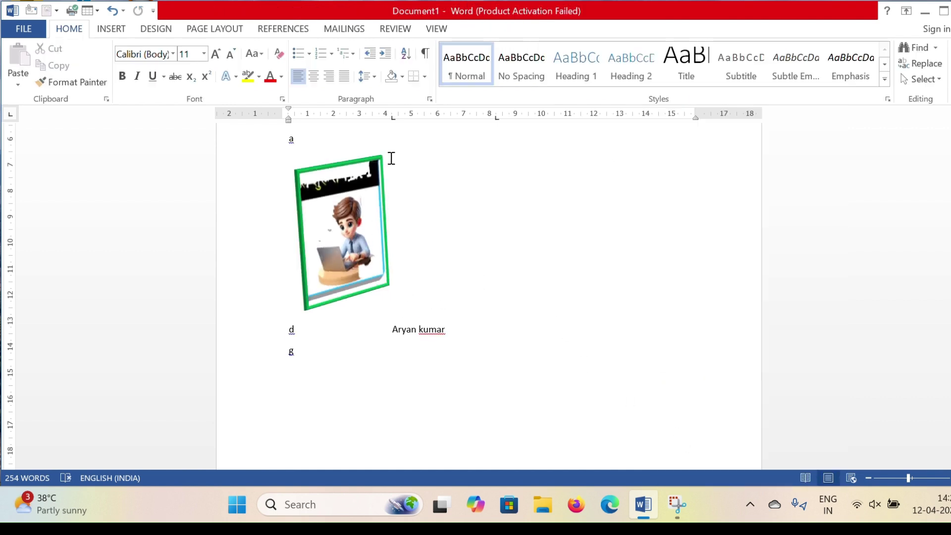
- Try to move the in-line picture into the blank area to the right of the text
click(352, 206)
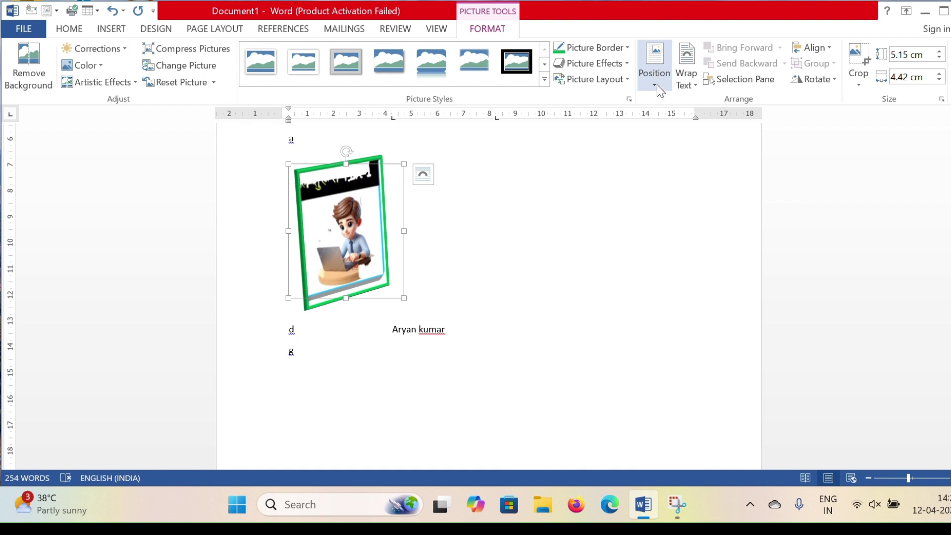
click(598, 231)
scroll(605, 232, up, 3)
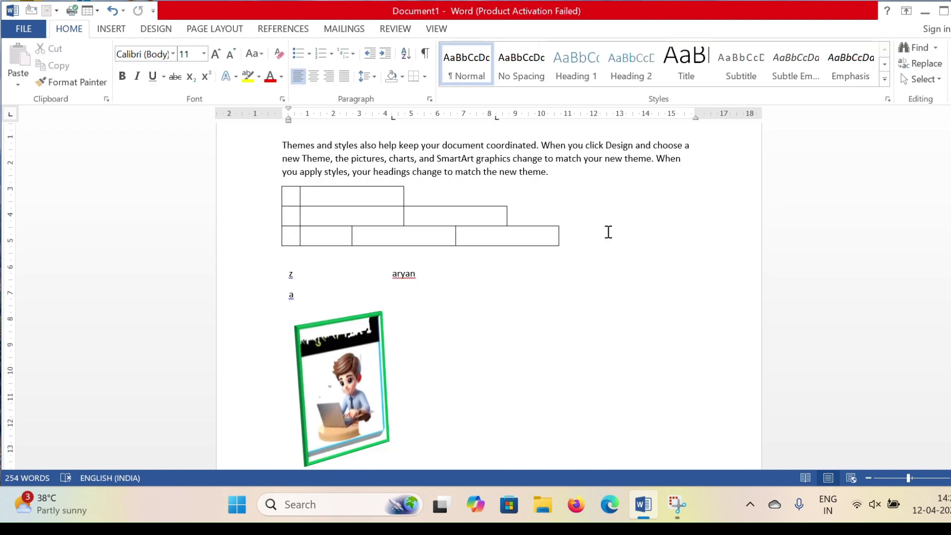
scroll(379, 280, down, 2)
click(379, 280)
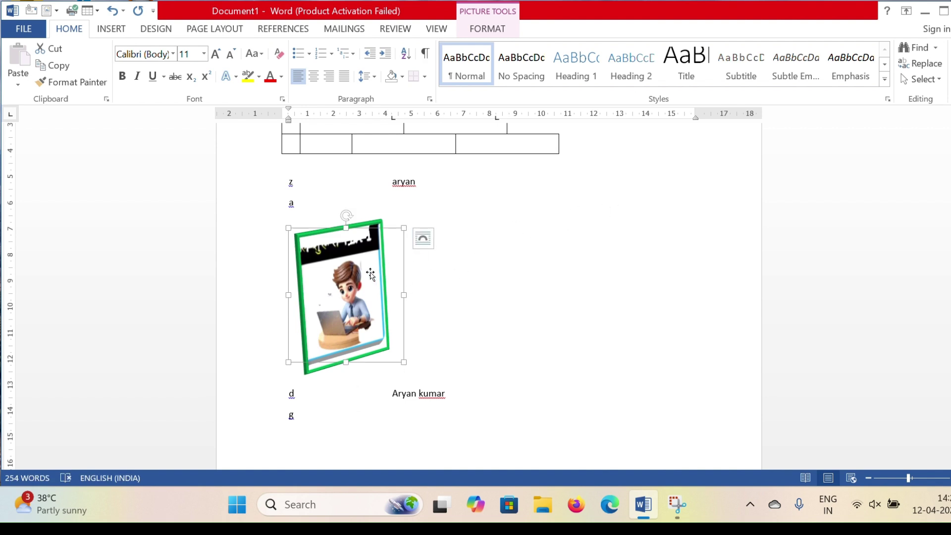
drag(360, 273, 591, 219)
- Position the picture in the middle center of the page with square text wrapping
click(485, 30)
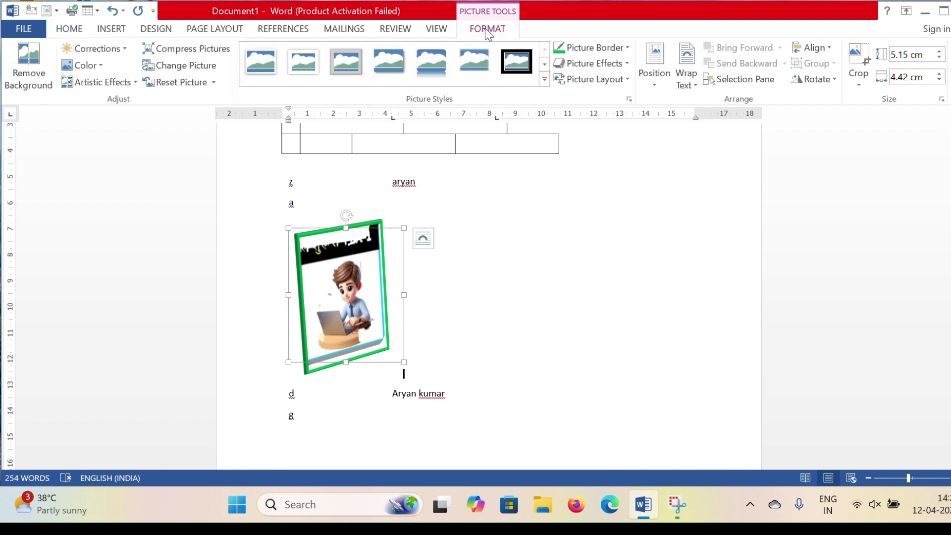
click(649, 88)
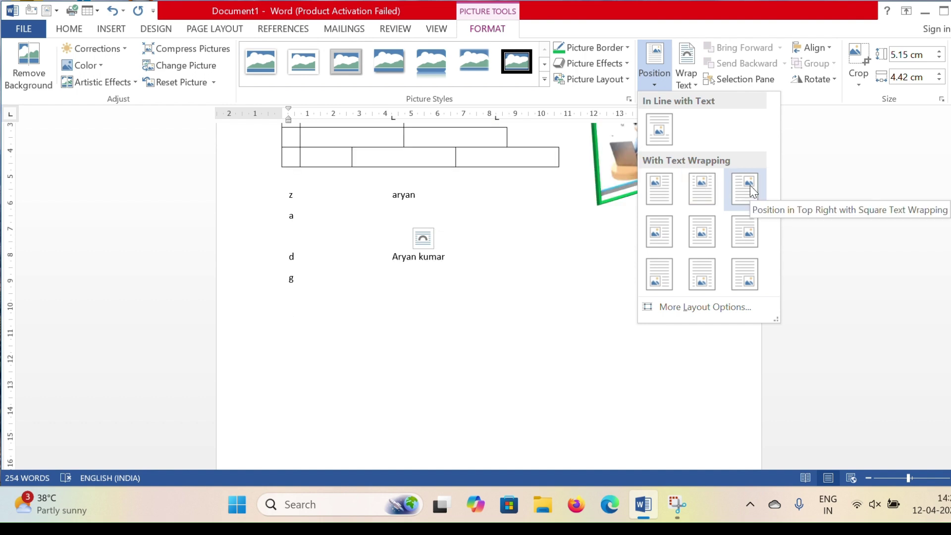
click(701, 230)
drag(906, 478, 889, 475)
scroll(545, 340, down, 1)
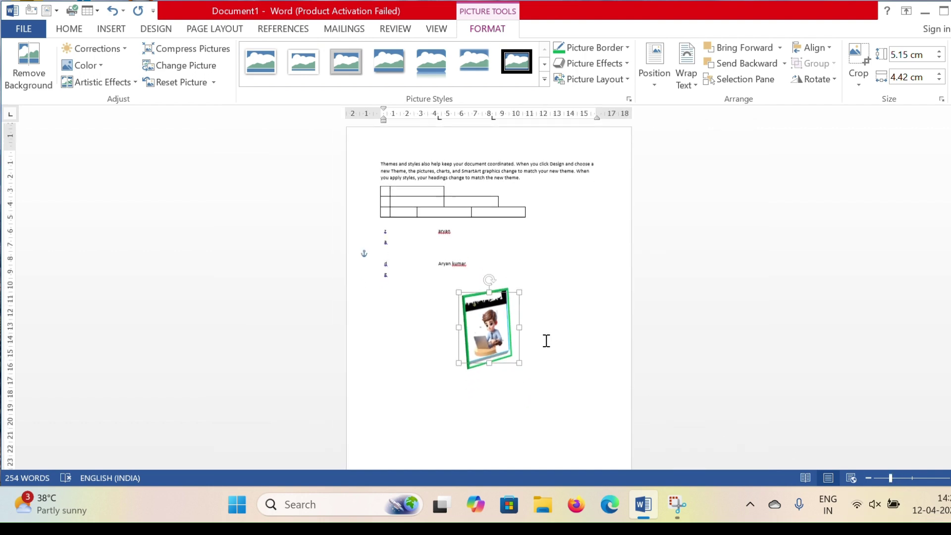
- Set the picture's text wrapping to Square and move the picture up to the right end of the opening paragraph
click(661, 81)
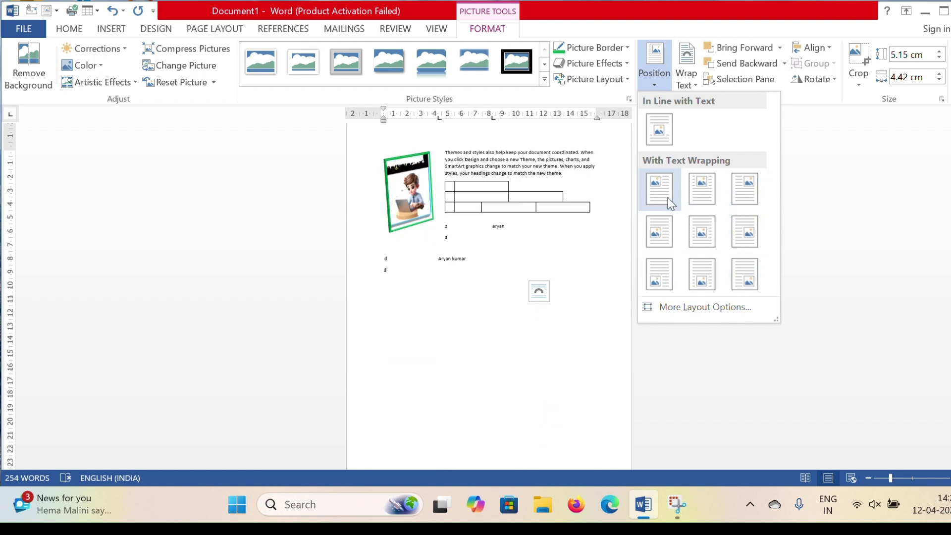
click(689, 79)
click(692, 85)
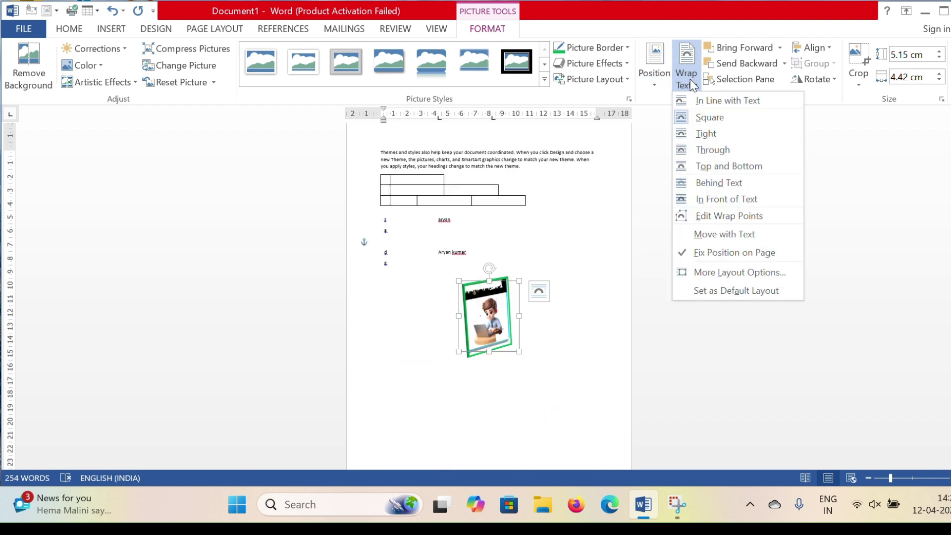
click(711, 117)
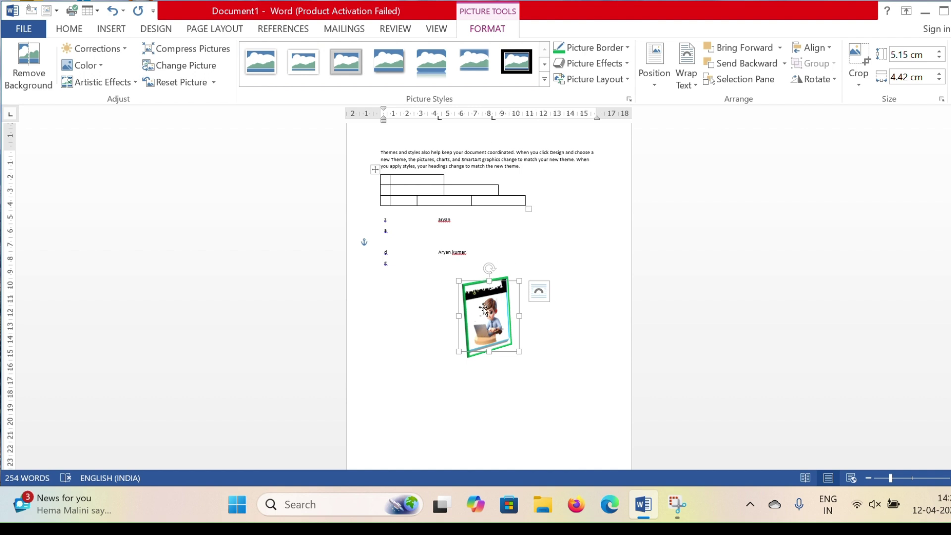
drag(491, 307, 562, 212)
click(910, 477)
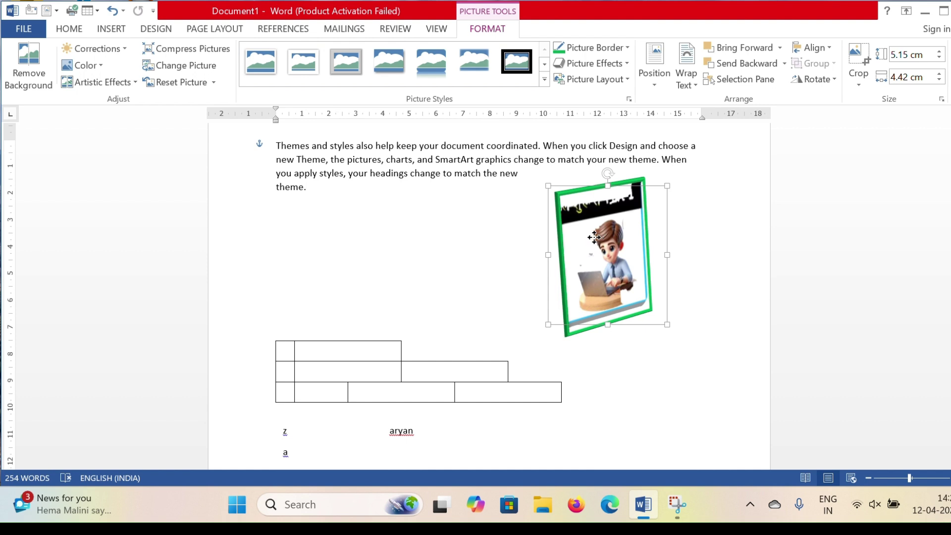
drag(594, 238, 638, 173)
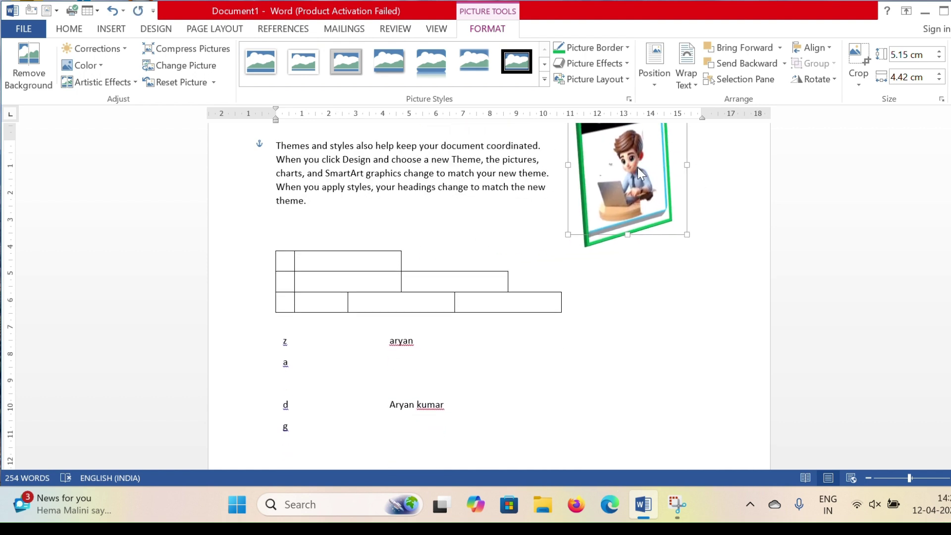
- Set the picture's text wrapping to Tight and adjust the picture's position beside the opening paragraph
click(686, 75)
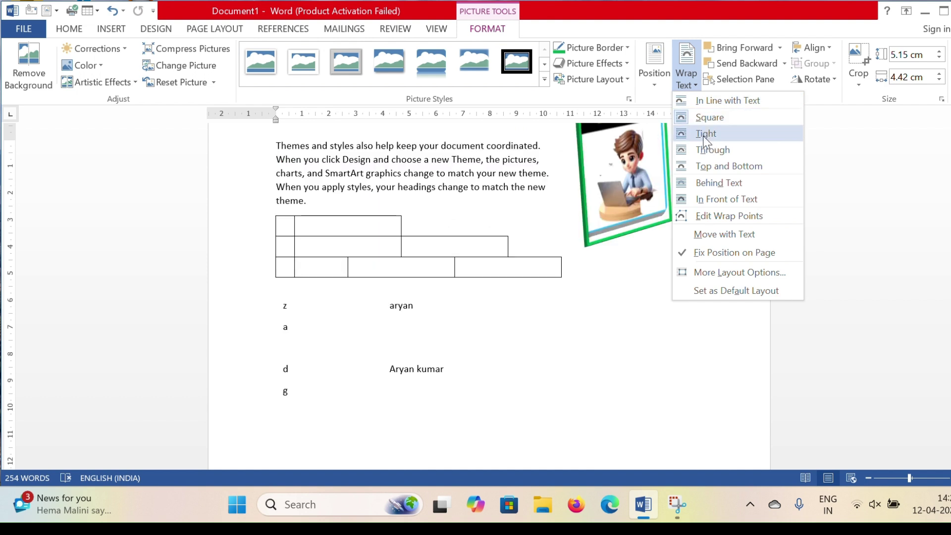
click(705, 133)
drag(705, 130, 616, 187)
scroll(643, 149, up, 1)
- Set the picture's text wrapping to Through and shift the picture slightly downward beside the paragraph
click(685, 74)
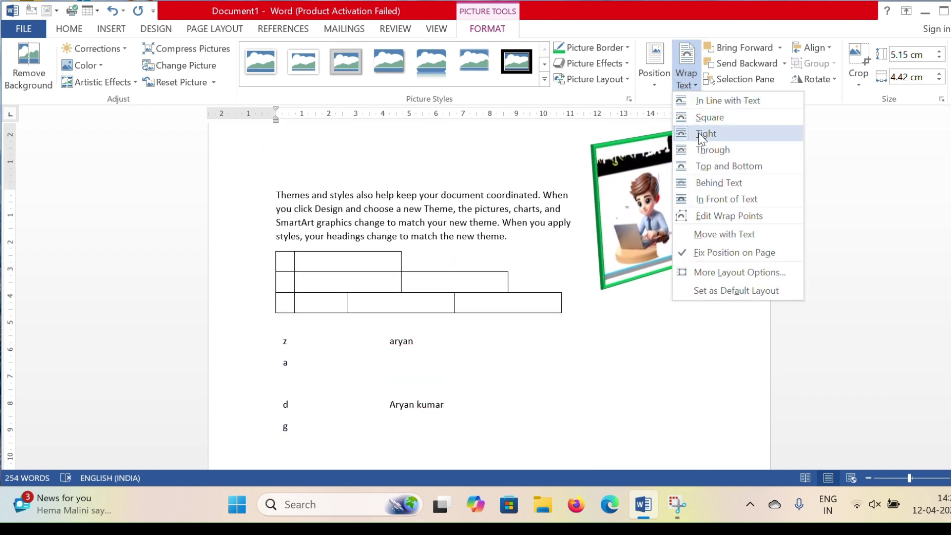
click(709, 151)
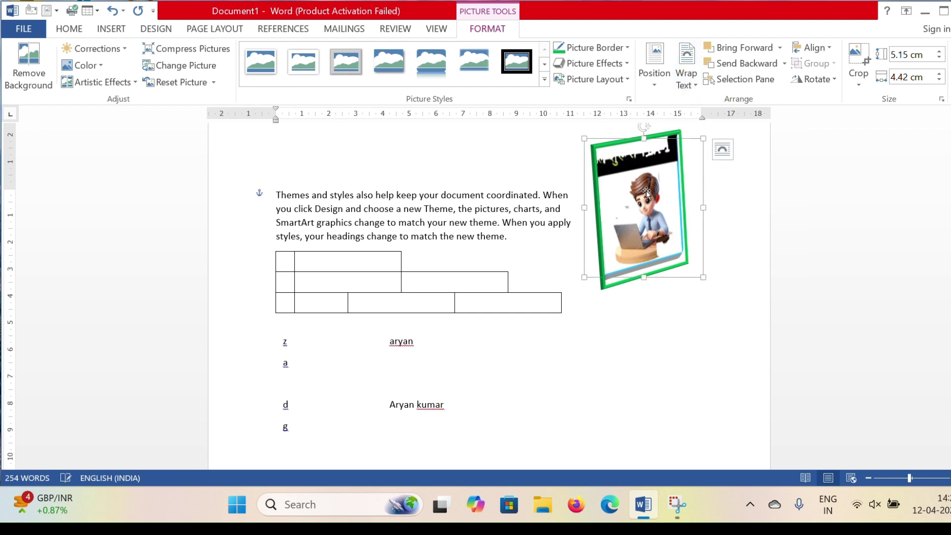
mouse_move(645, 190)
mouse_down()
mouse_move(395, 208)
mouse_move(328, 200)
mouse_move(339, 213)
mouse_move(435, 198)
mouse_move(652, 198)
mouse_up()
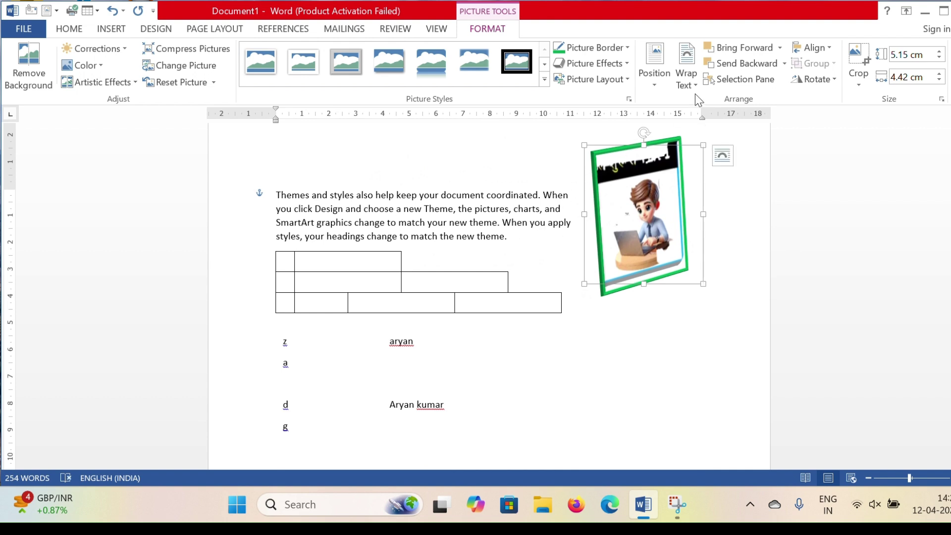
- Set the picture's text wrapping to Top and Bottom
click(695, 88)
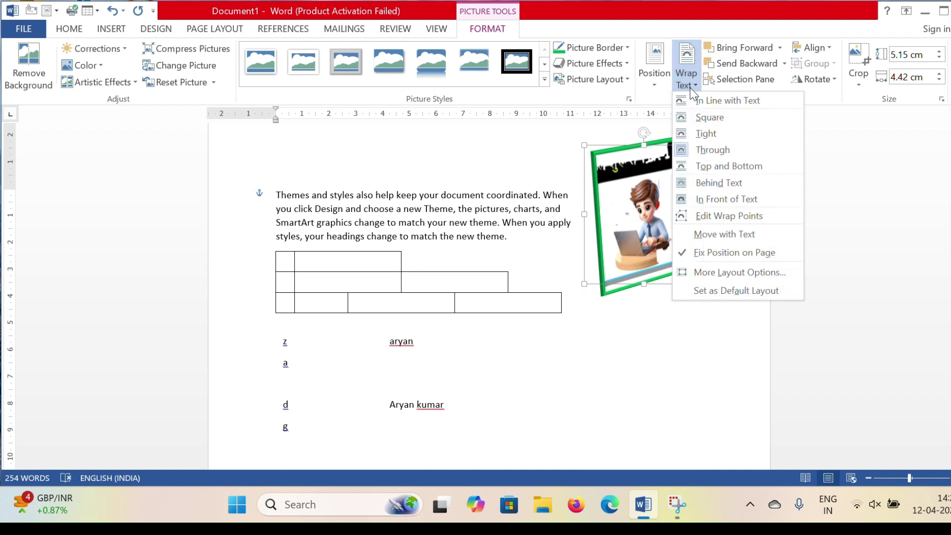
click(713, 165)
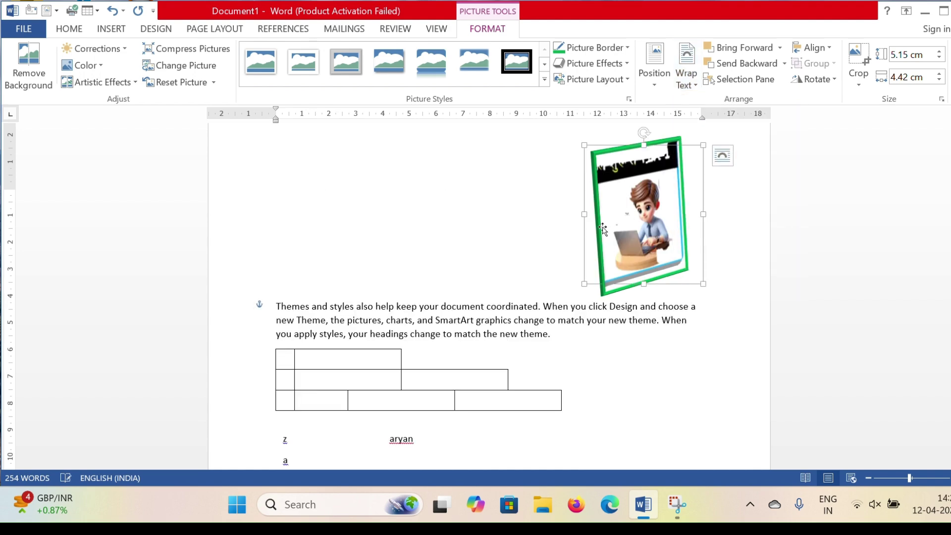
click(683, 84)
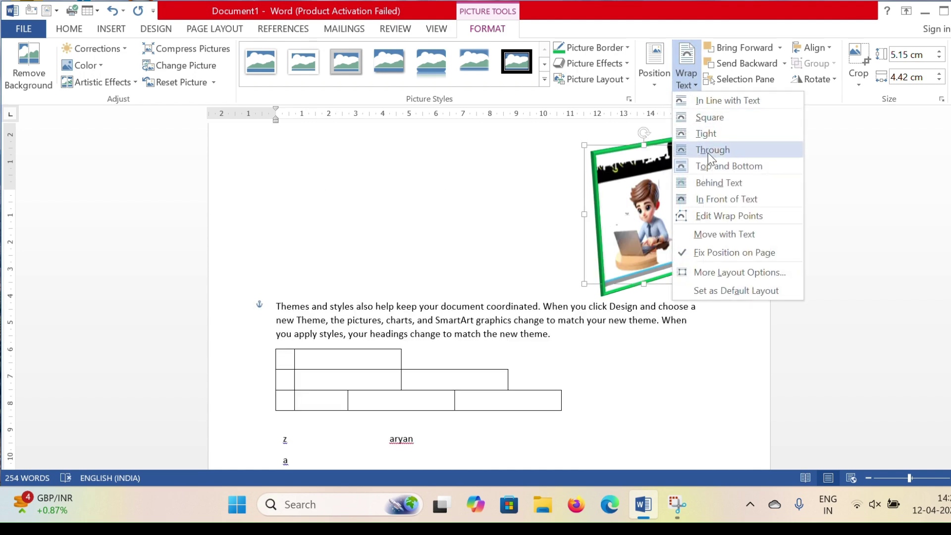
click(713, 165)
- Set the picture's text wrapping to Behind Text and move the picture behind the start of the opening paragraph
click(688, 83)
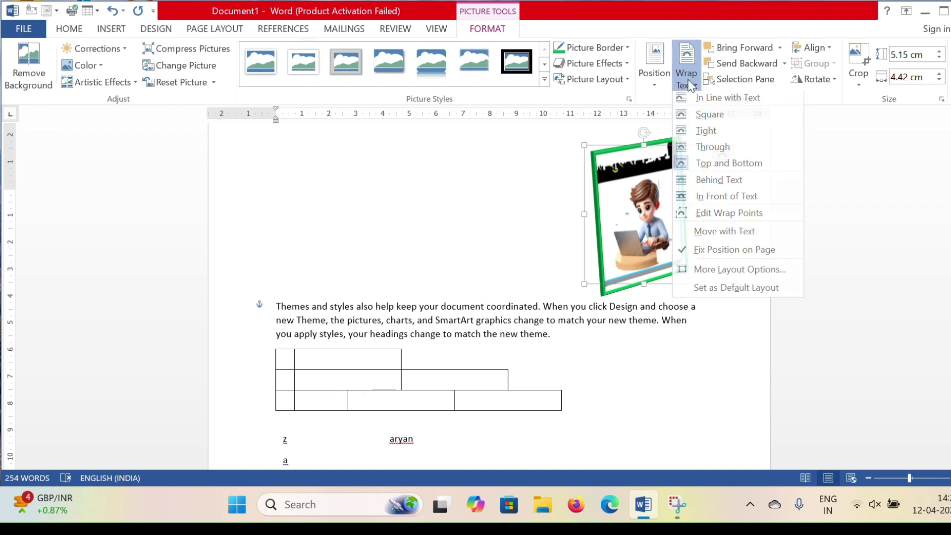
click(732, 183)
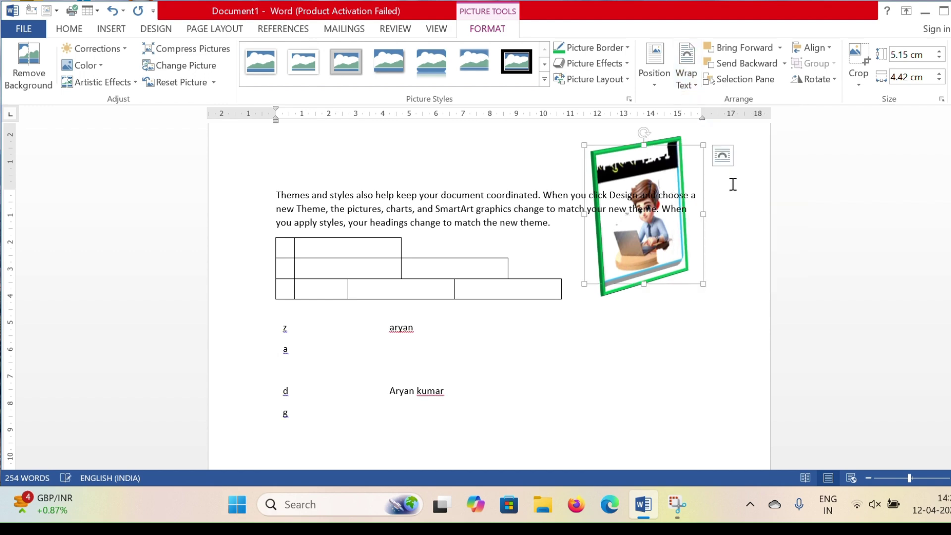
drag(633, 245, 640, 238)
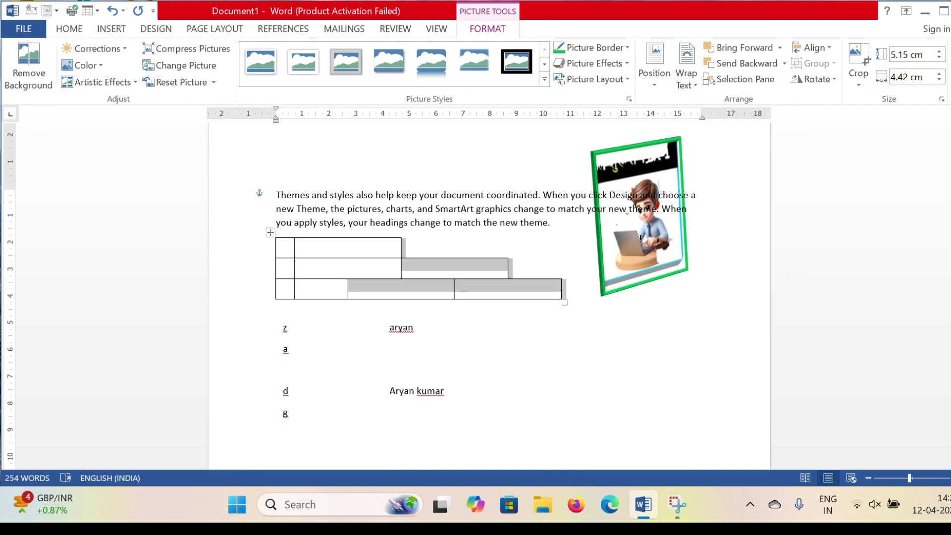
click(623, 174)
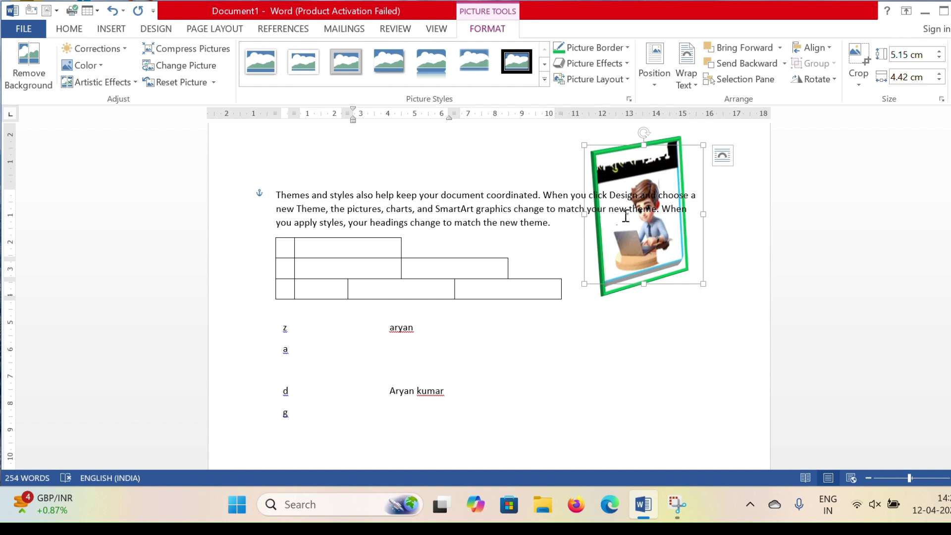
drag(620, 223, 296, 214)
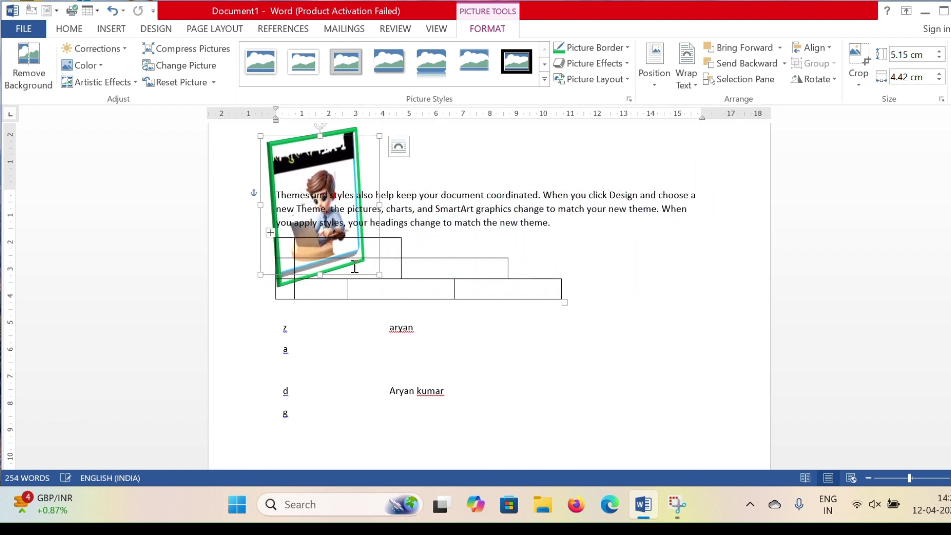
- Shrink the picture to about 3.2 by 2.75 cm, move it to the paragraph's right end and enlarge it to about 5.06 by 3.9 cm
drag(378, 275, 335, 221)
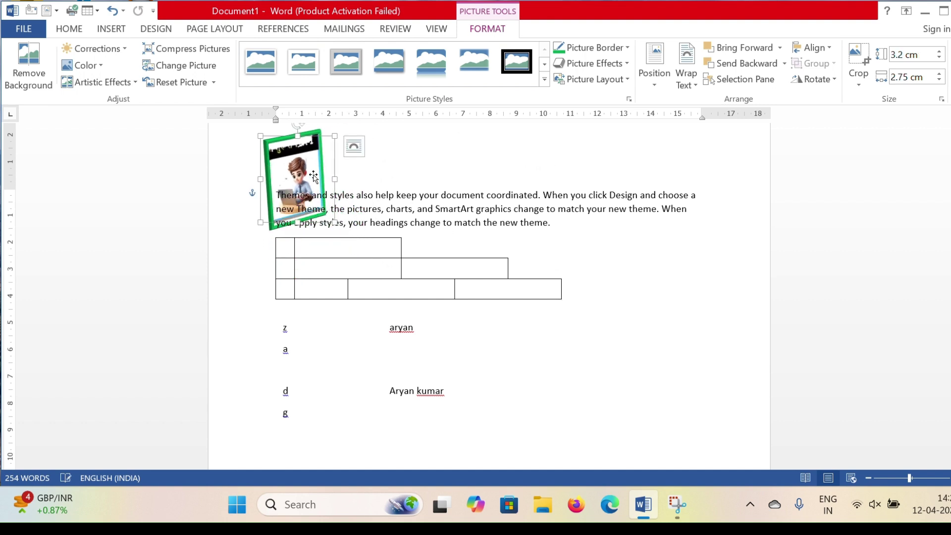
drag(329, 161, 661, 187)
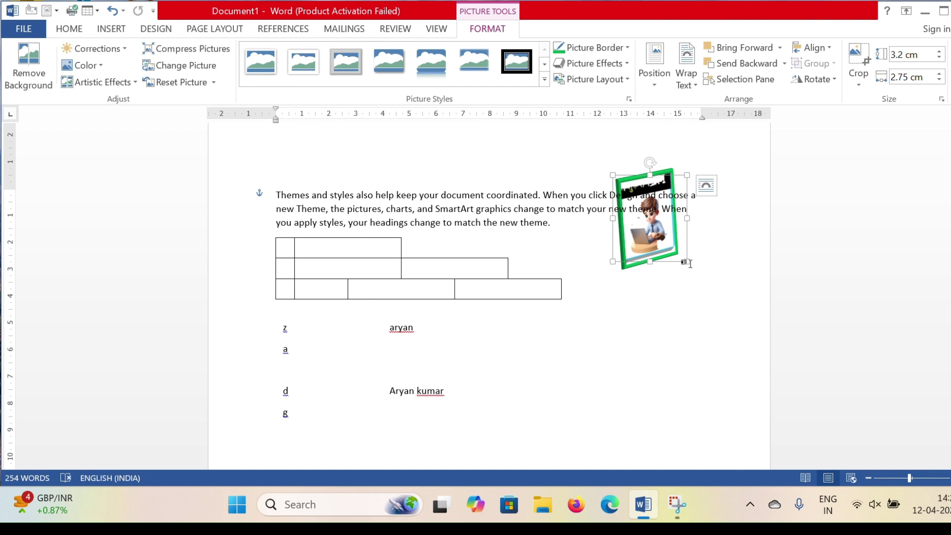
drag(688, 261, 738, 344)
- Move the picture out from behind the opening paragraph to the space just right of the table
right_click(671, 246)
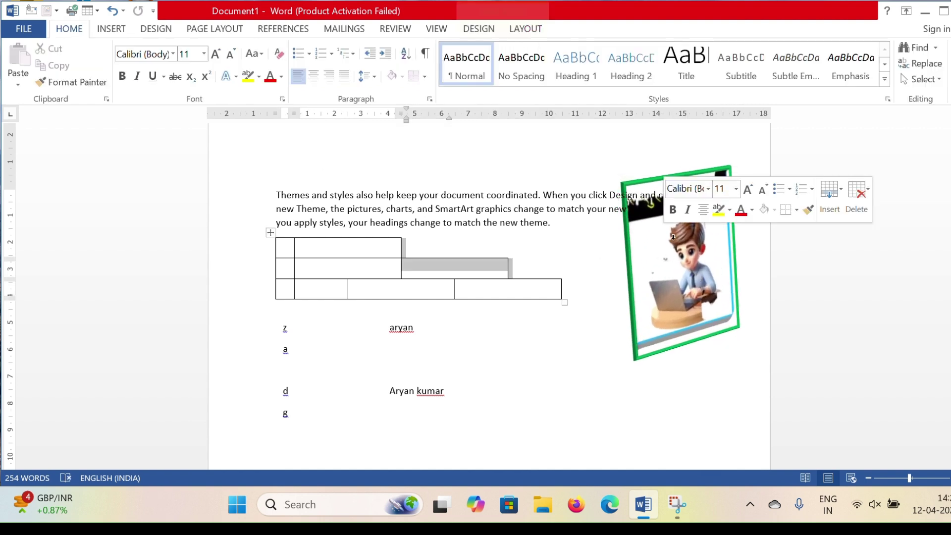
click(658, 262)
click(654, 243)
click(662, 208)
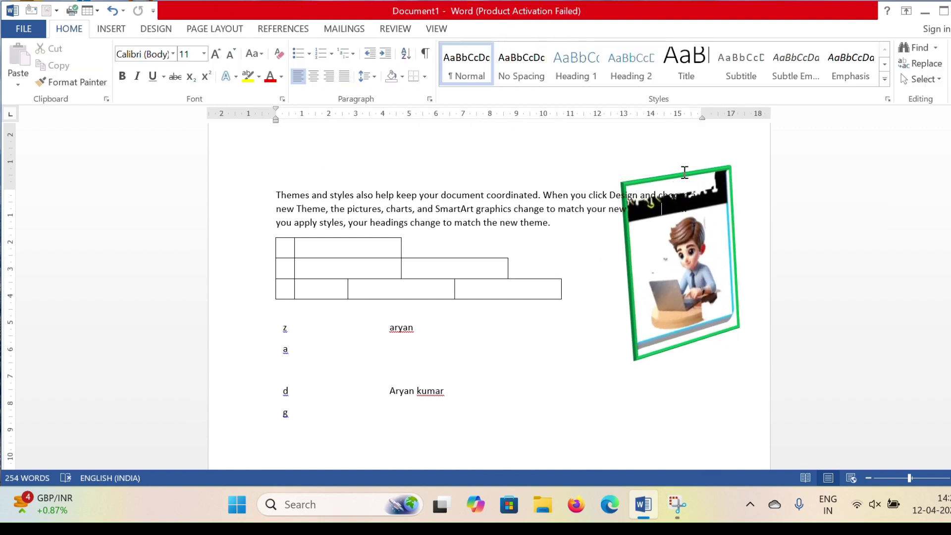
drag(710, 174, 649, 250)
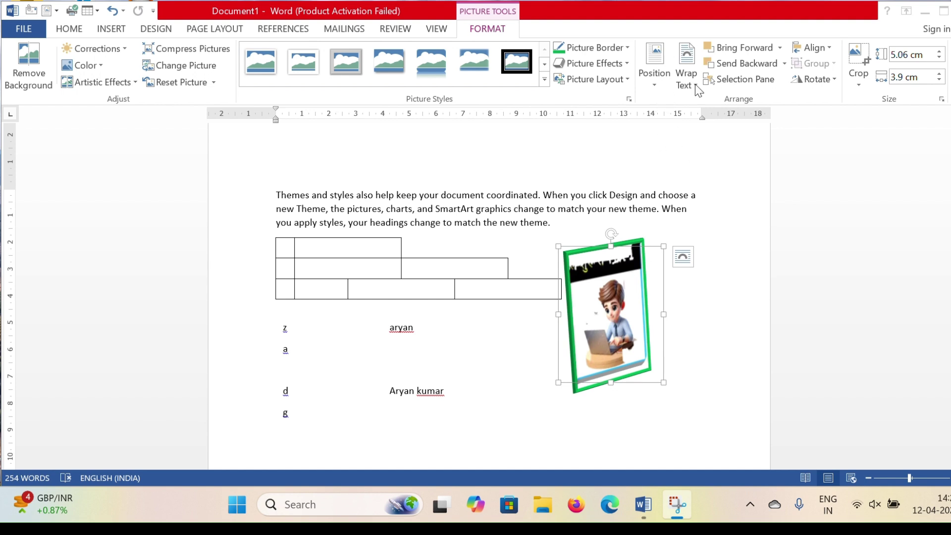
- Set the picture's text wrapping to In Front of Text, move it over the opening paragraph's start and try the other wrapping options
click(696, 86)
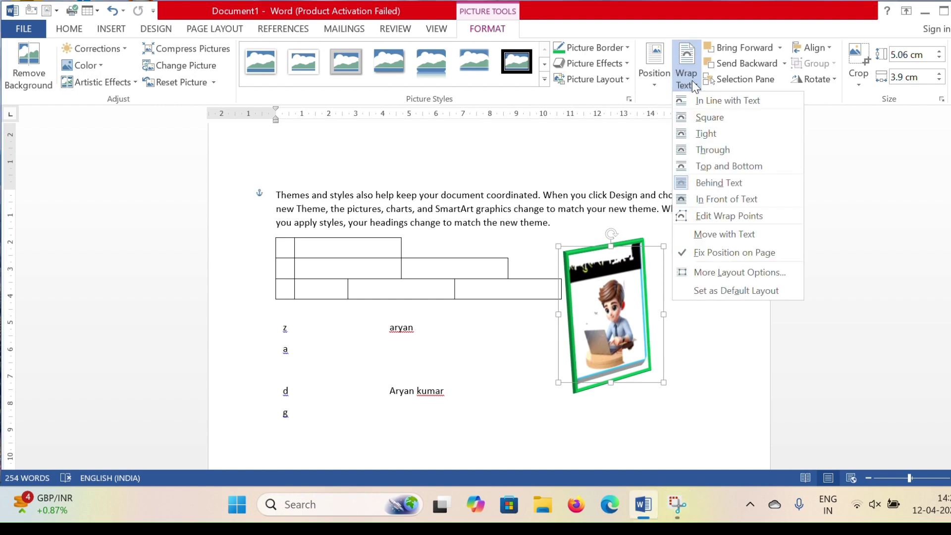
click(706, 200)
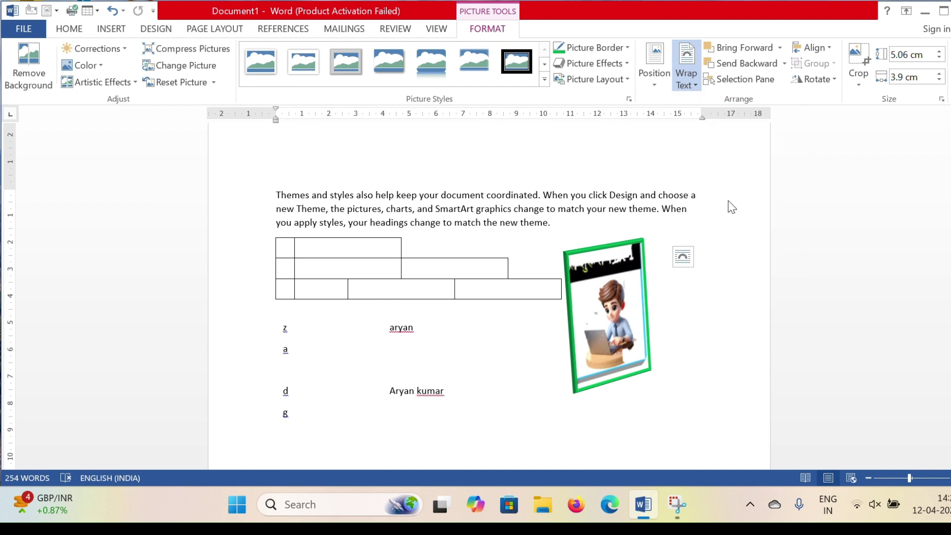
drag(635, 299, 323, 186)
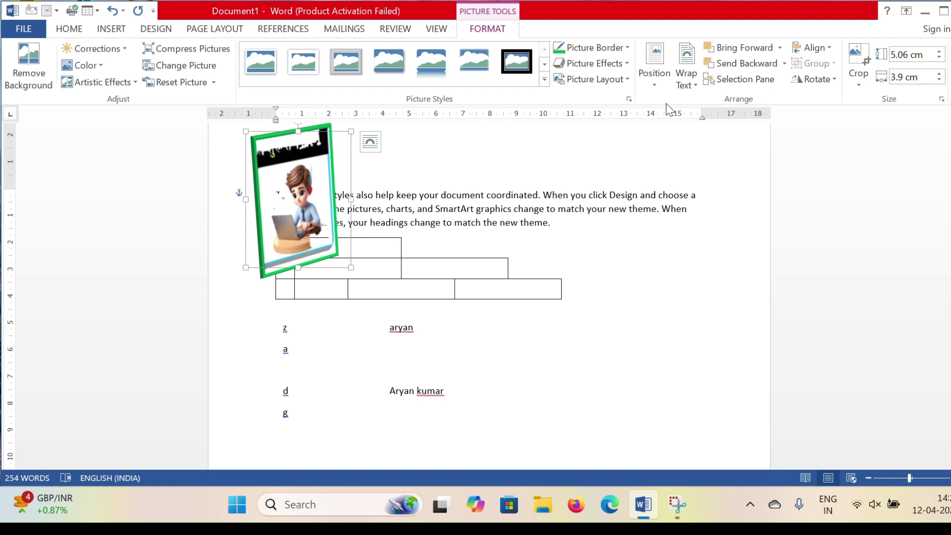
click(686, 69)
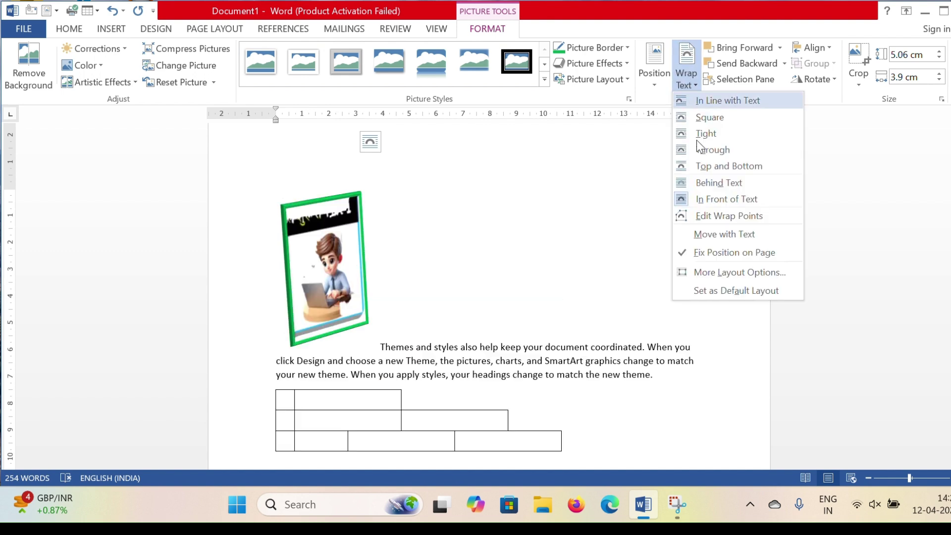
click(703, 187)
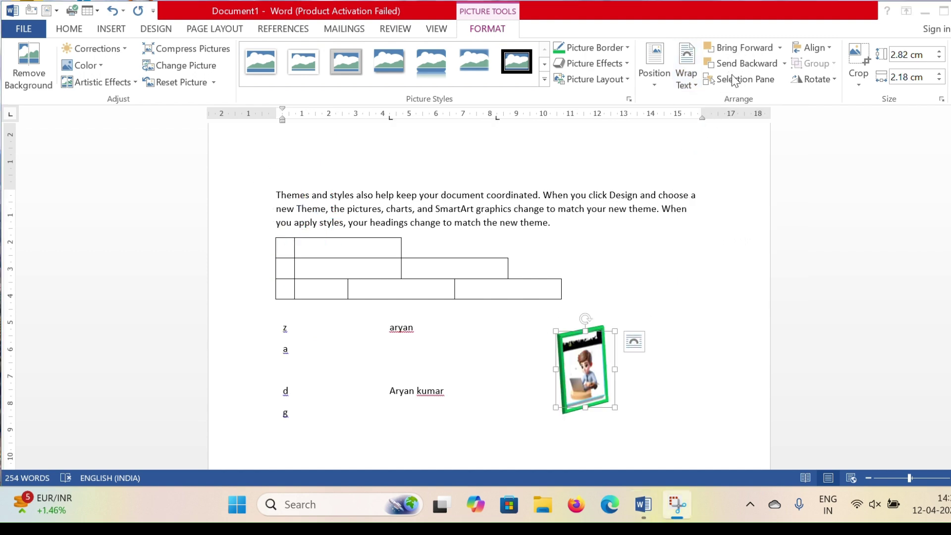
click(631, 319)
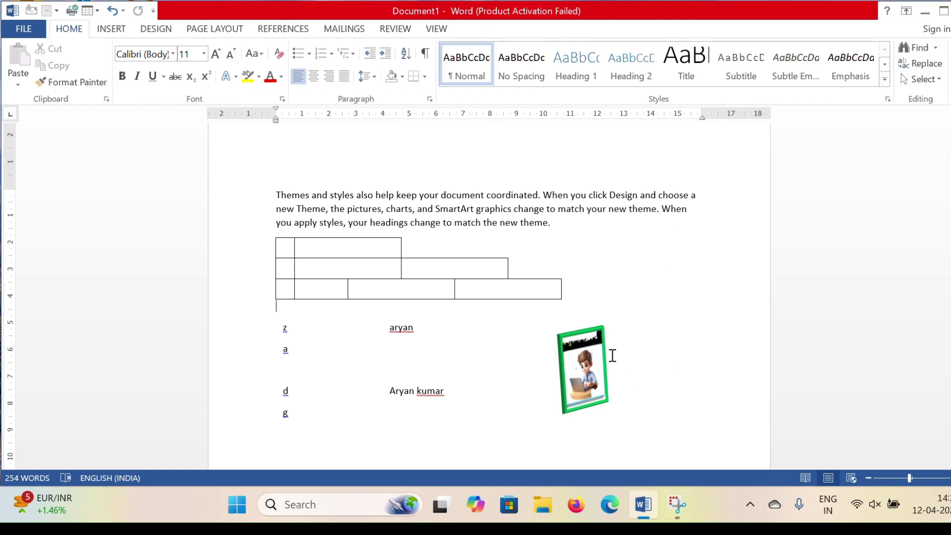
click(109, 32)
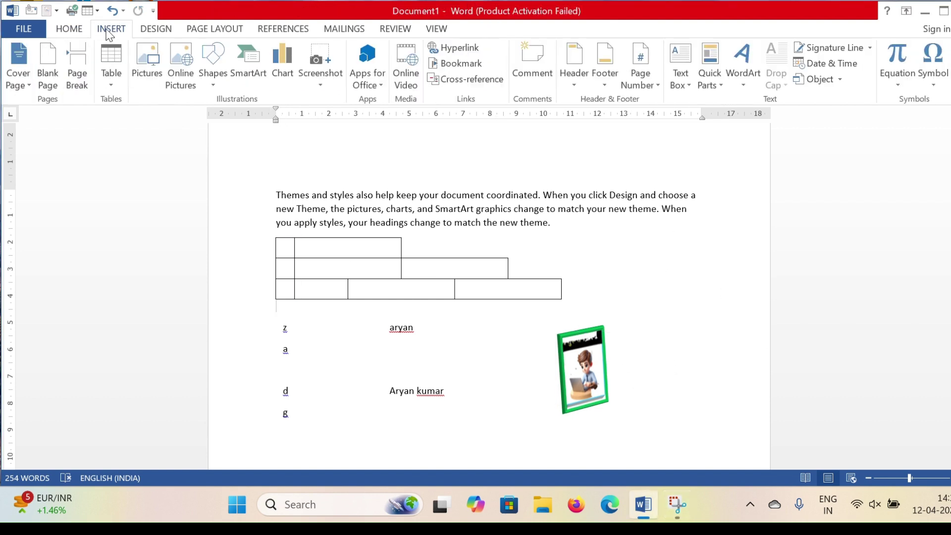
click(151, 79)
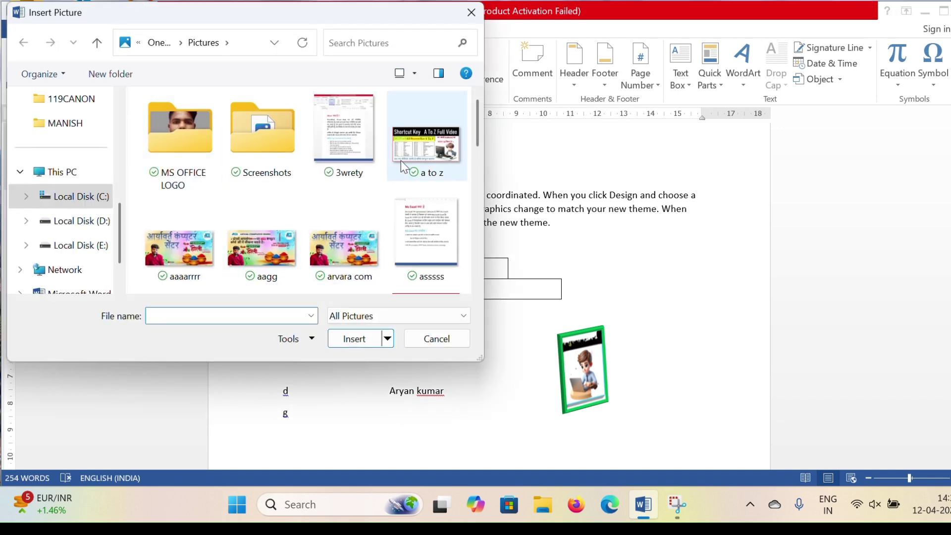
scroll(297, 198, down, 5)
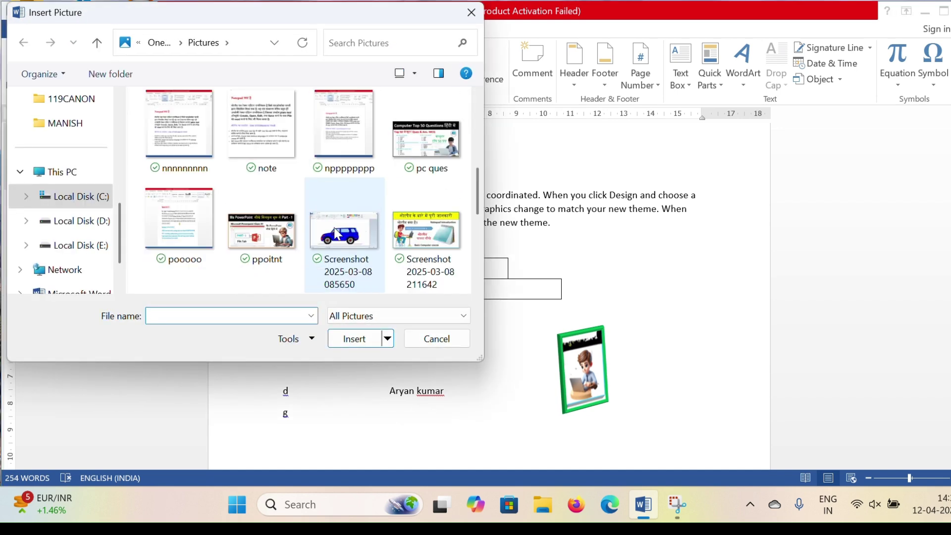
click(337, 234)
click(363, 339)
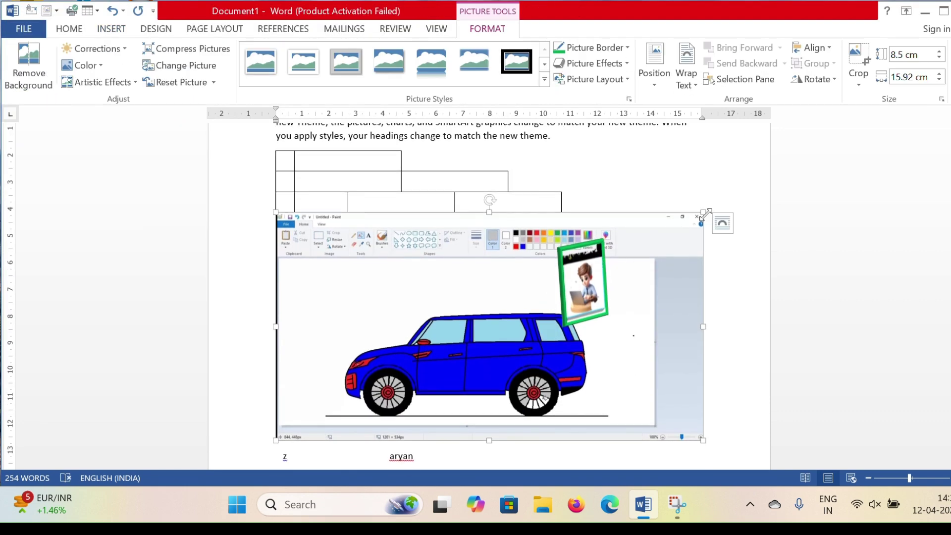
drag(704, 212, 489, 255)
- Enlarge the green-framed picture and place it to the right of the car picture, clear of it
click(557, 314)
drag(554, 319, 413, 446)
drag(495, 342, 582, 269)
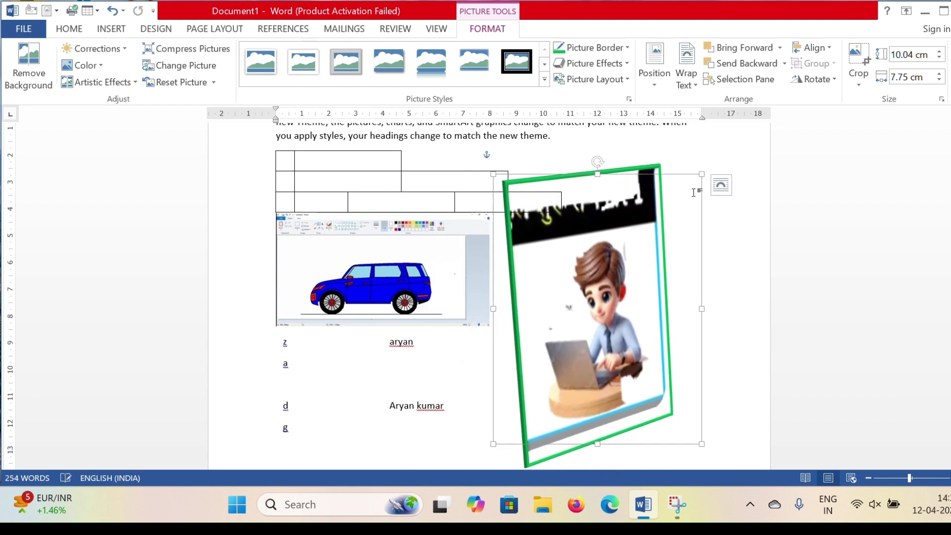
drag(699, 176, 650, 242)
drag(569, 341, 619, 295)
- Set the car picture's text wrapping to Square
click(386, 270)
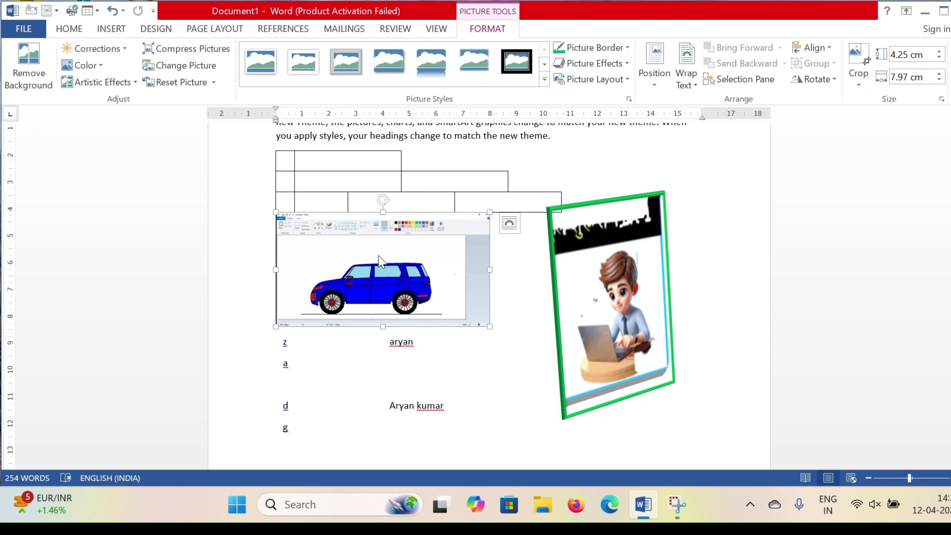
click(686, 80)
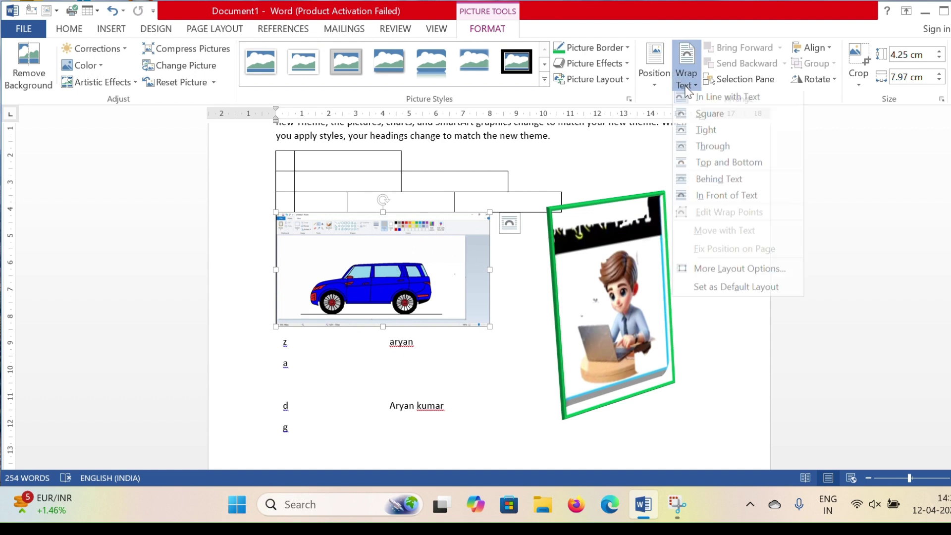
click(701, 118)
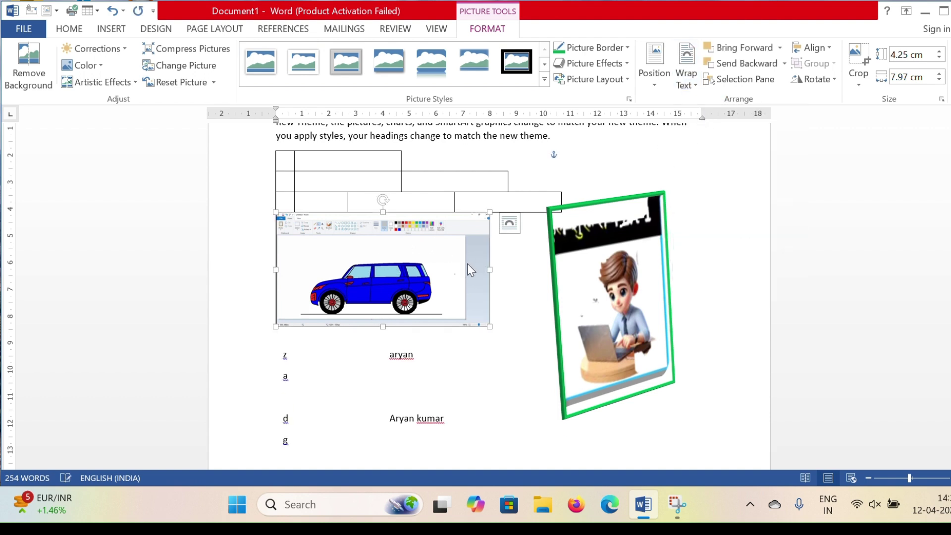
- Move the car picture over the boy picture and swap their stacking order with Bring Forward and Send Backward, ending with the car sent backward
drag(279, 245, 612, 264)
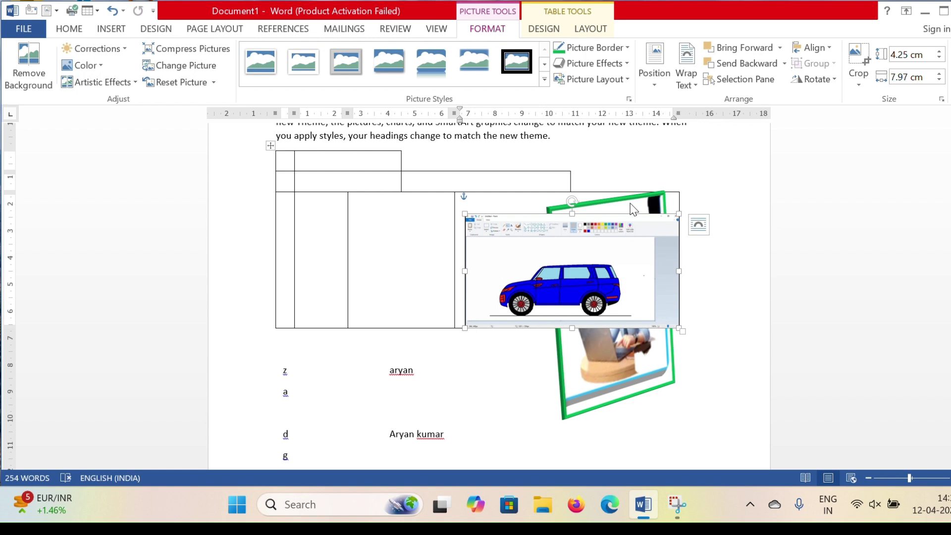
click(631, 207)
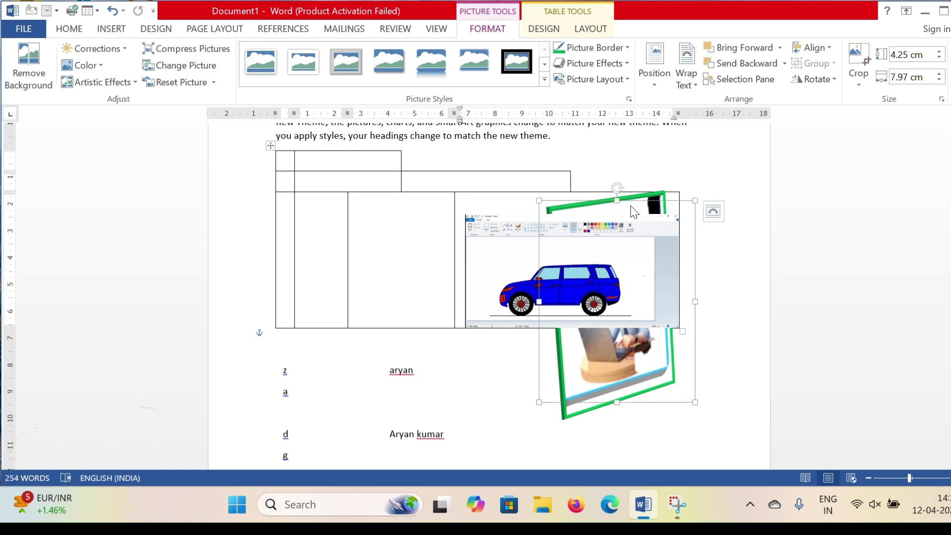
click(732, 49)
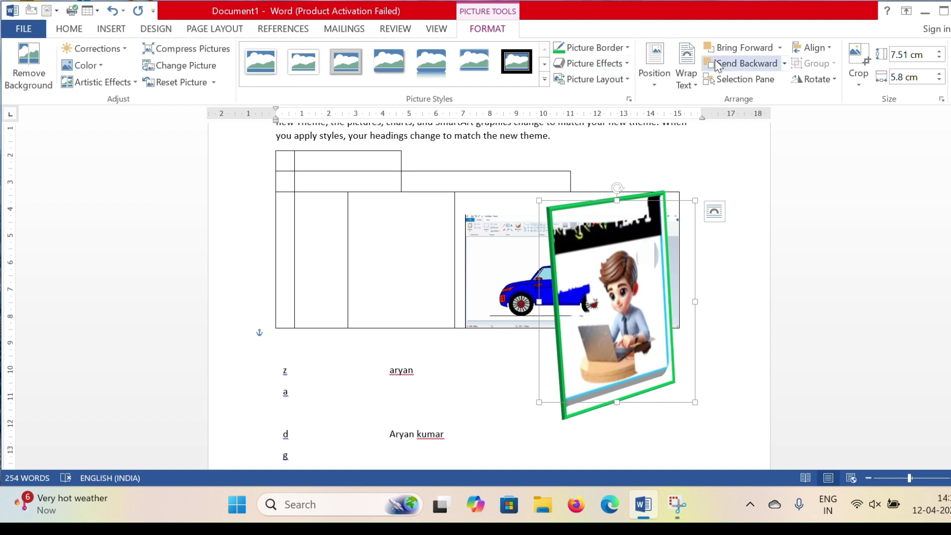
click(734, 64)
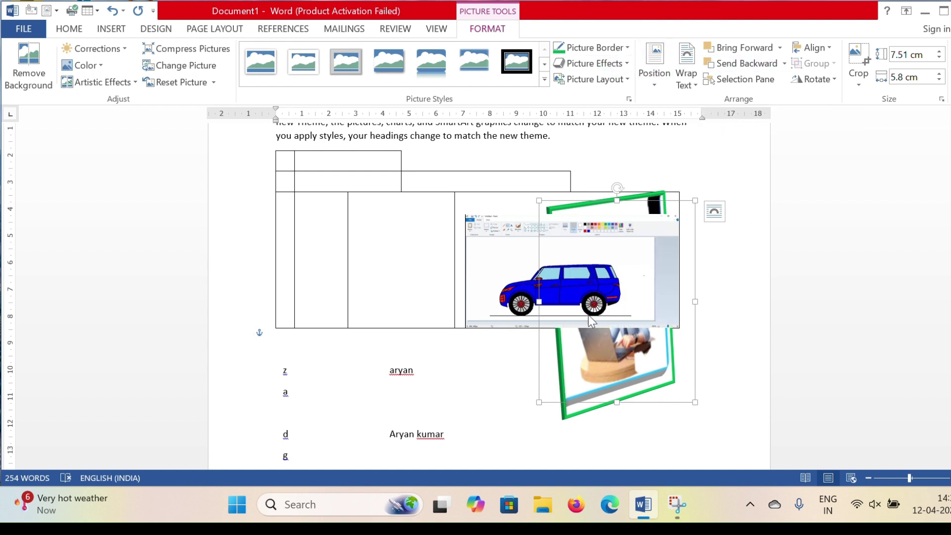
click(590, 272)
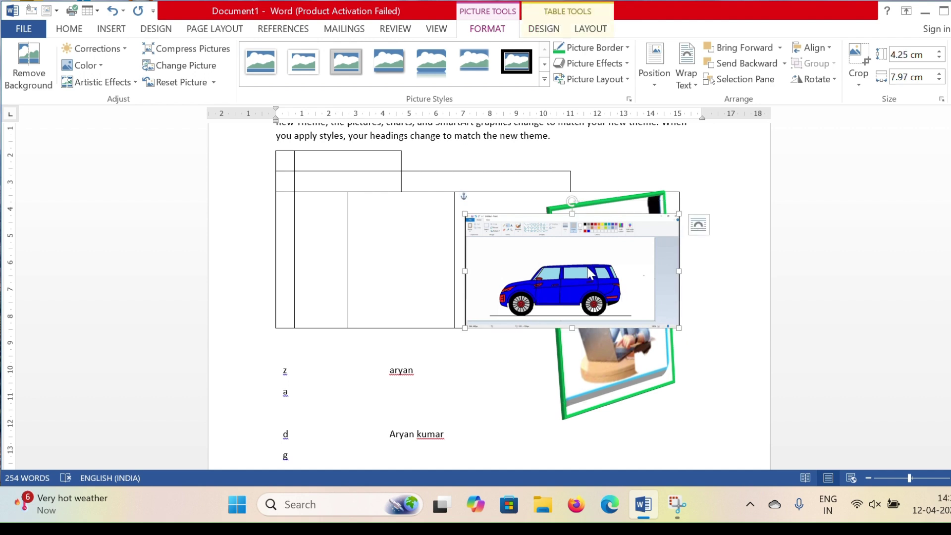
click(749, 62)
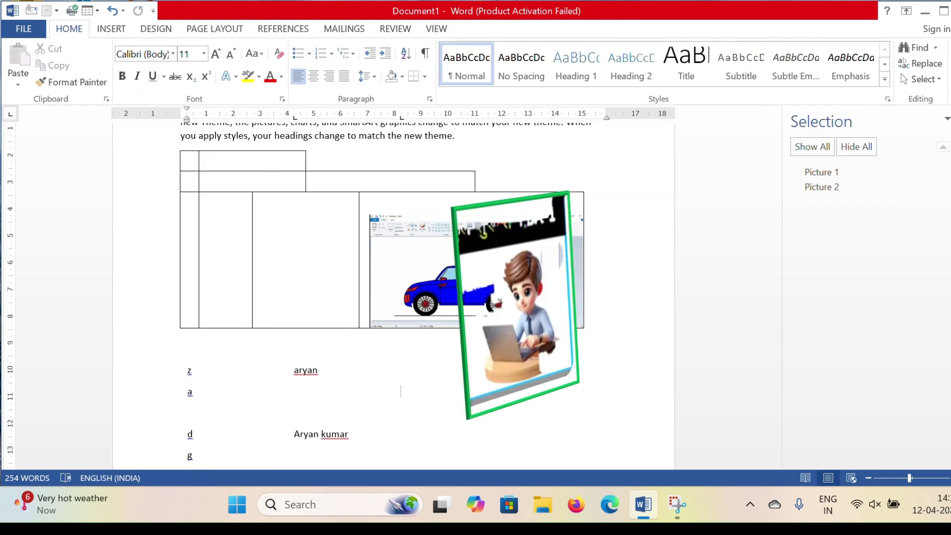
- Close the Selection pane, shrink the boy picture to about 5.37 × 4.15 cm and place it over the table's lower edge
click(945, 123)
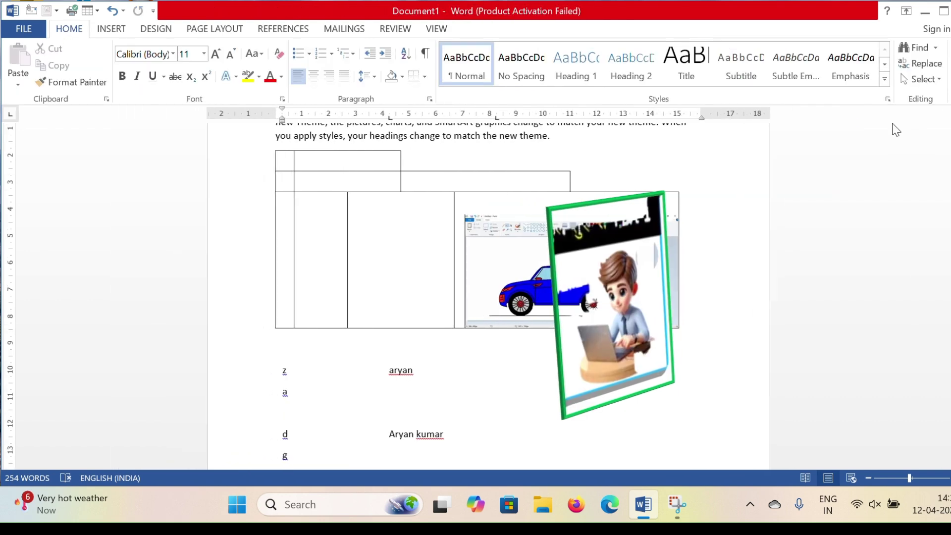
click(606, 208)
click(487, 29)
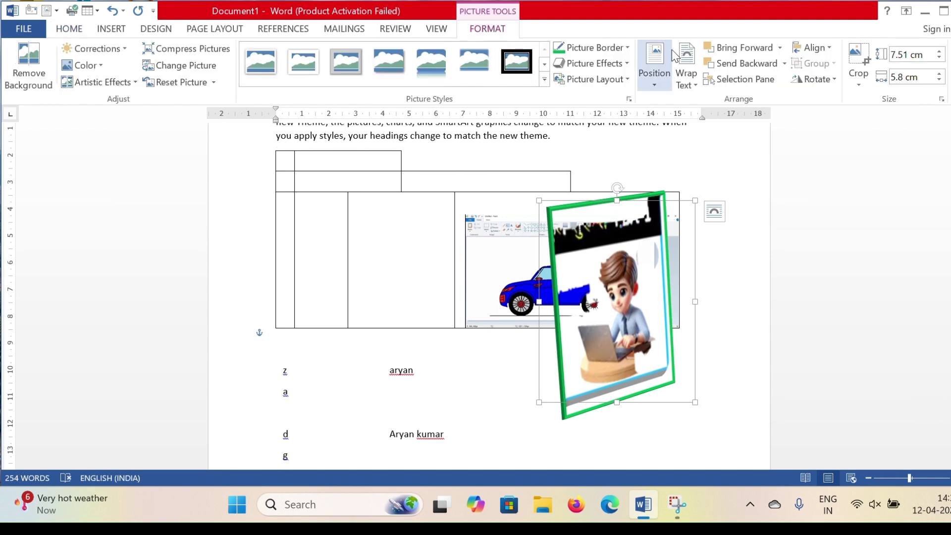
click(744, 81)
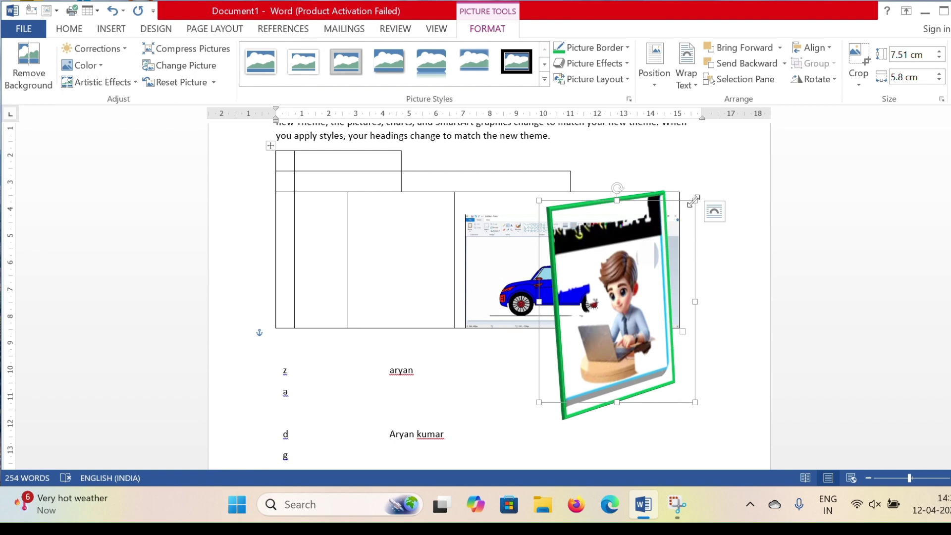
drag(694, 201, 455, 318)
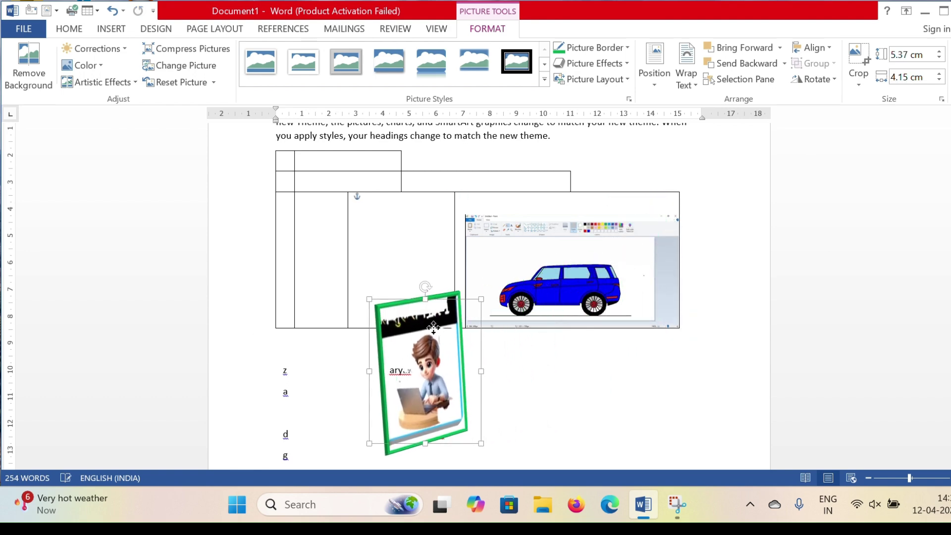
- Insert the picture "a to z" from the Pictures folder
click(110, 29)
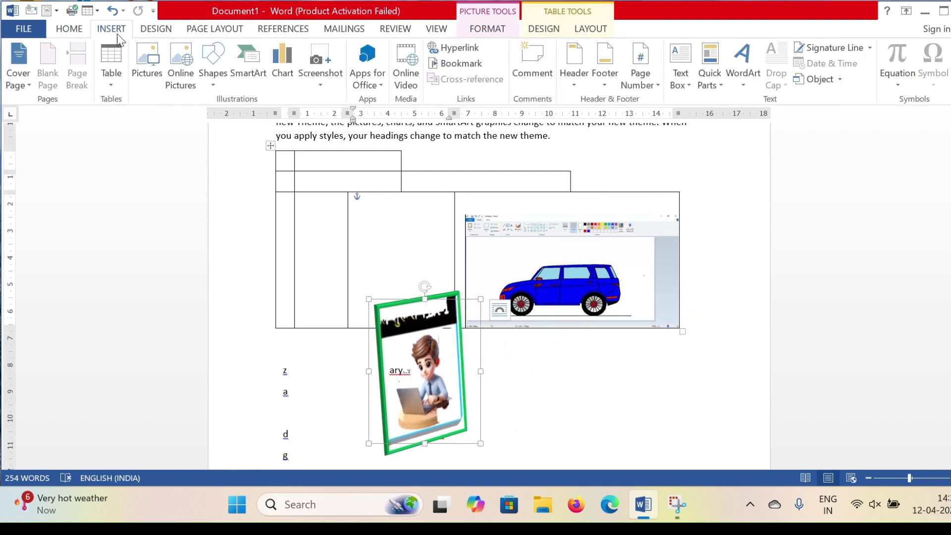
click(155, 77)
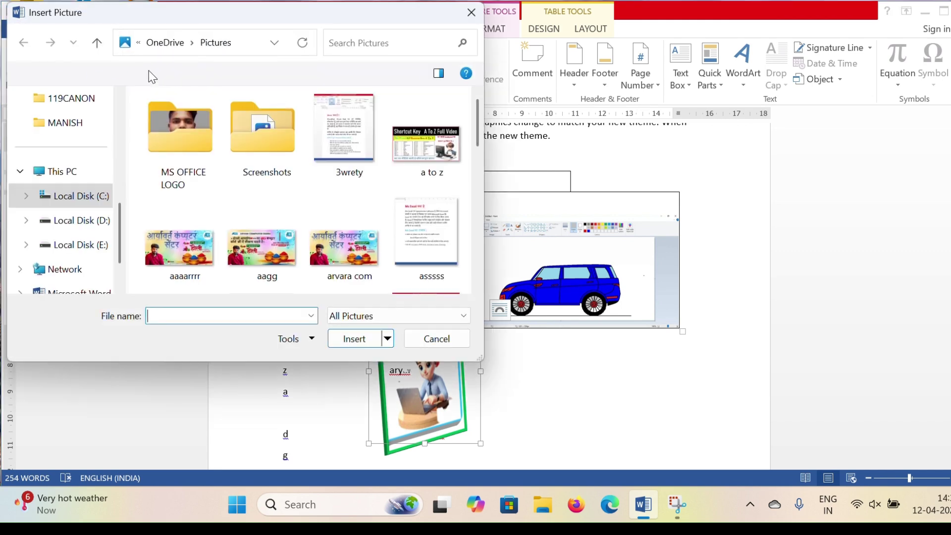
click(408, 148)
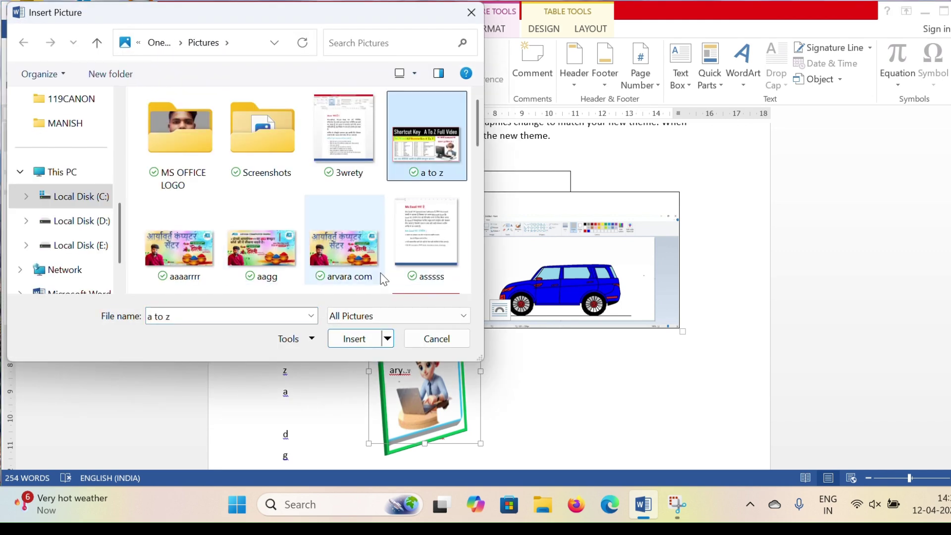
click(354, 339)
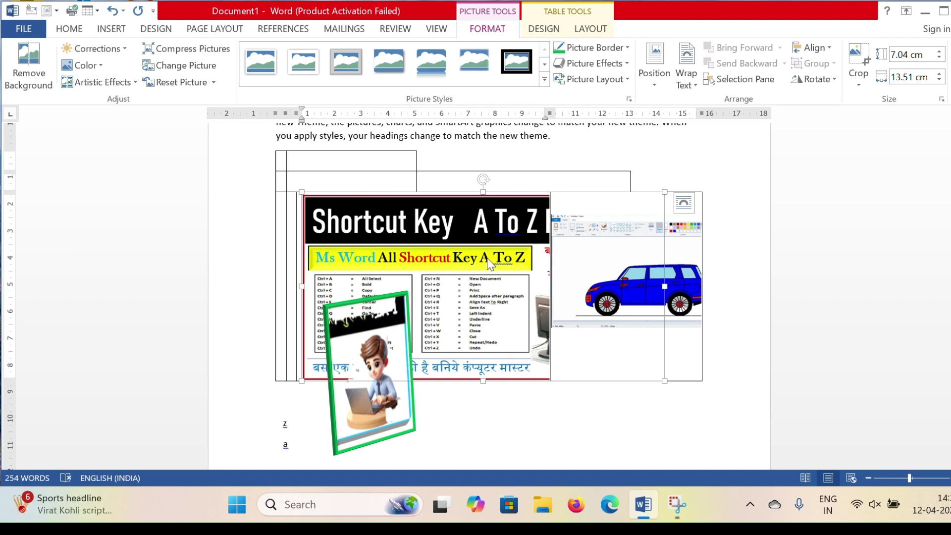
- Apply text wrapping to the shortcut-key picture so it floats, and shrink it to about 4.2 × 8.05 cm
click(684, 79)
click(698, 101)
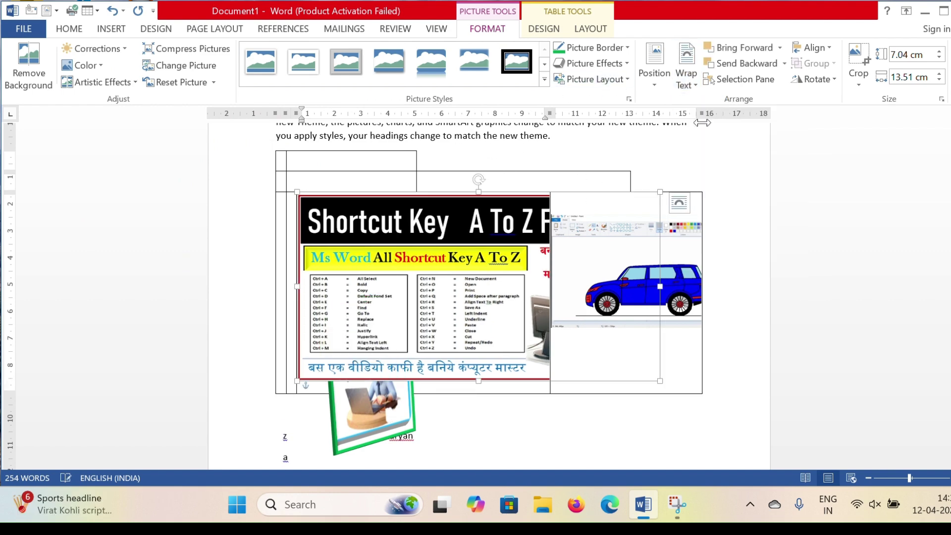
drag(660, 193, 518, 268)
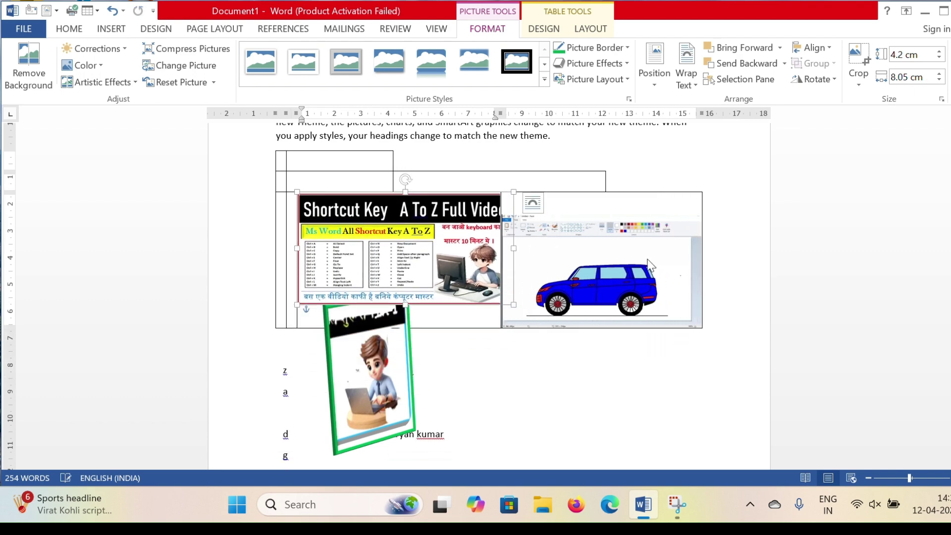
- Move the car, boy and shortcut-key pictures to the area below the table, overlapping one another
click(662, 287)
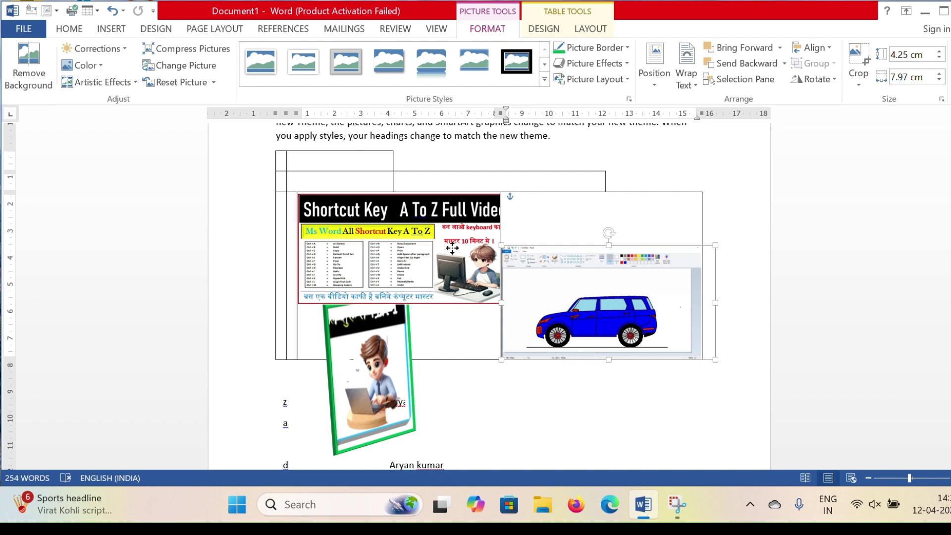
click(453, 250)
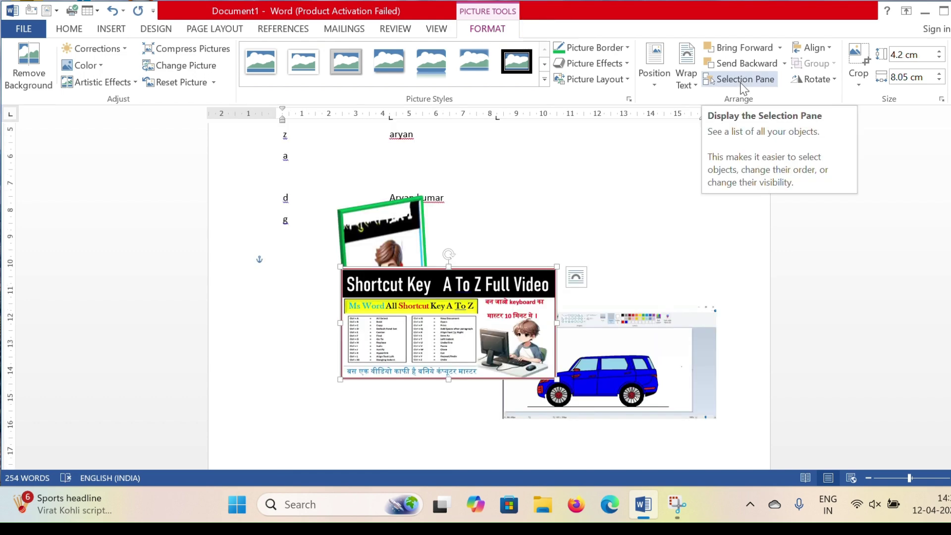
- Select Picture 1 and Picture 2 through the Selection pane, then hide all pictures and show them again
click(748, 80)
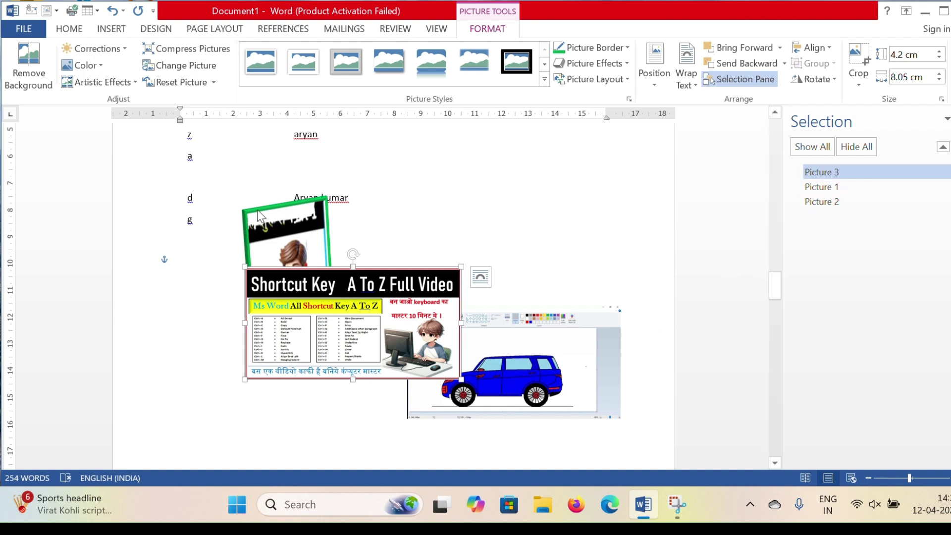
click(837, 188)
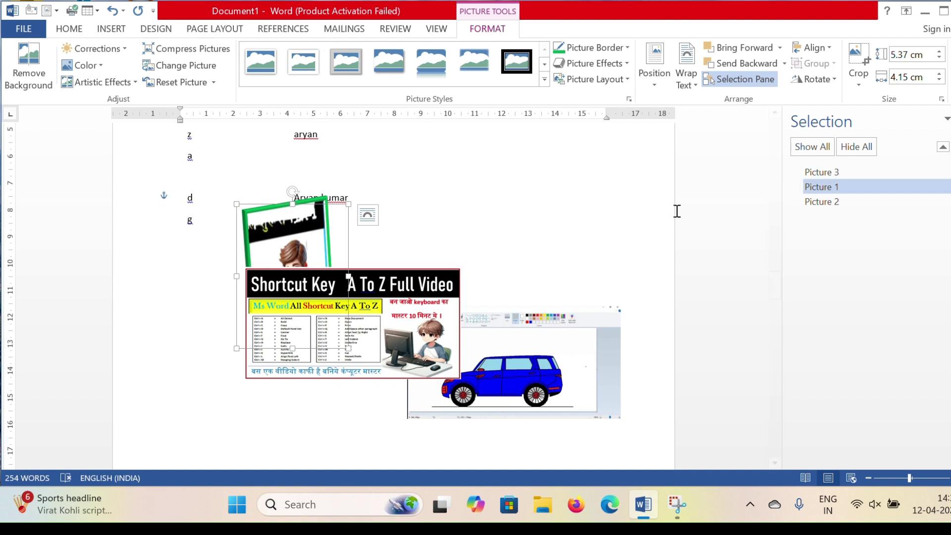
click(825, 203)
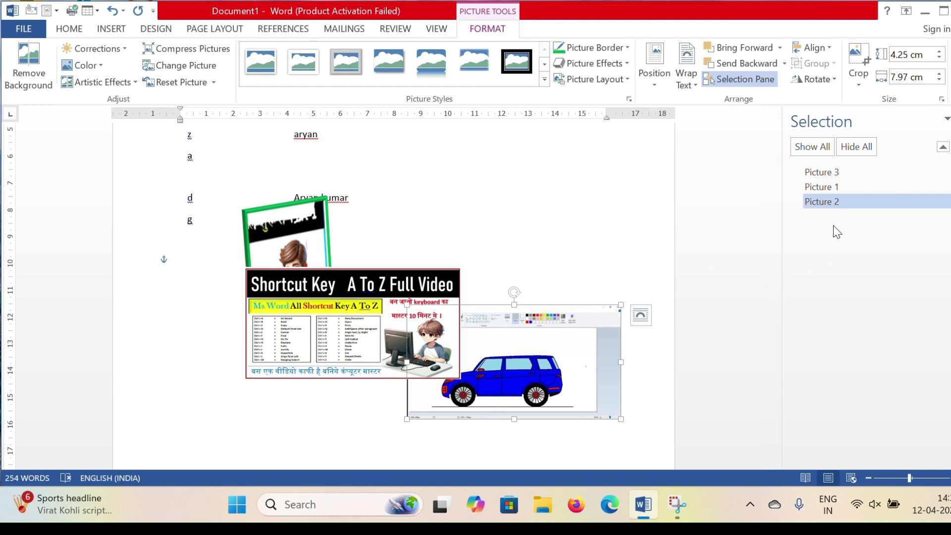
click(849, 147)
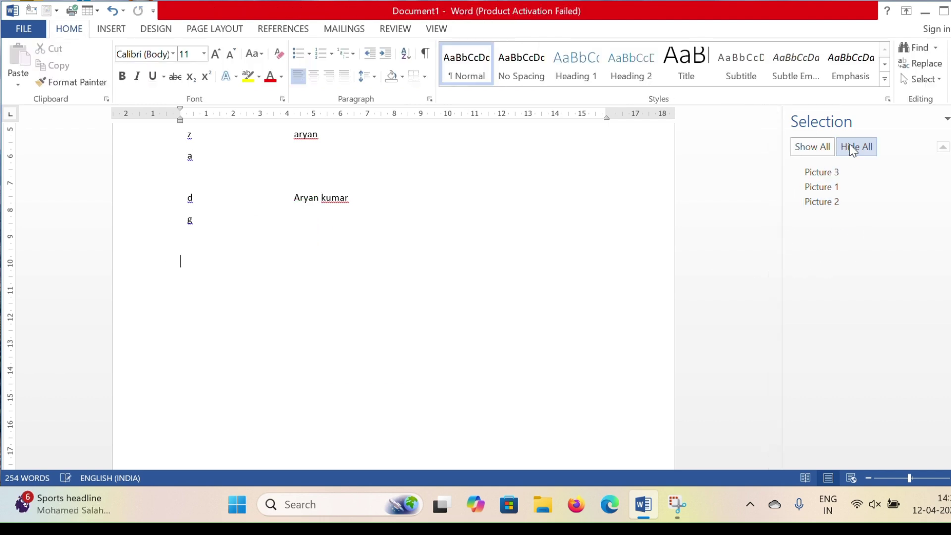
click(814, 148)
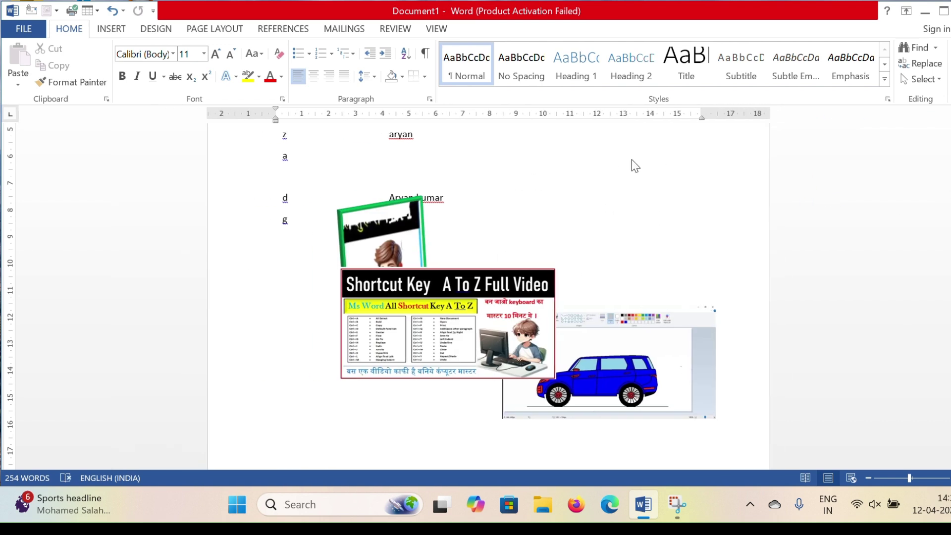
- Align the car picture to the left margin, then center it horizontally between the margins
click(465, 292)
click(480, 28)
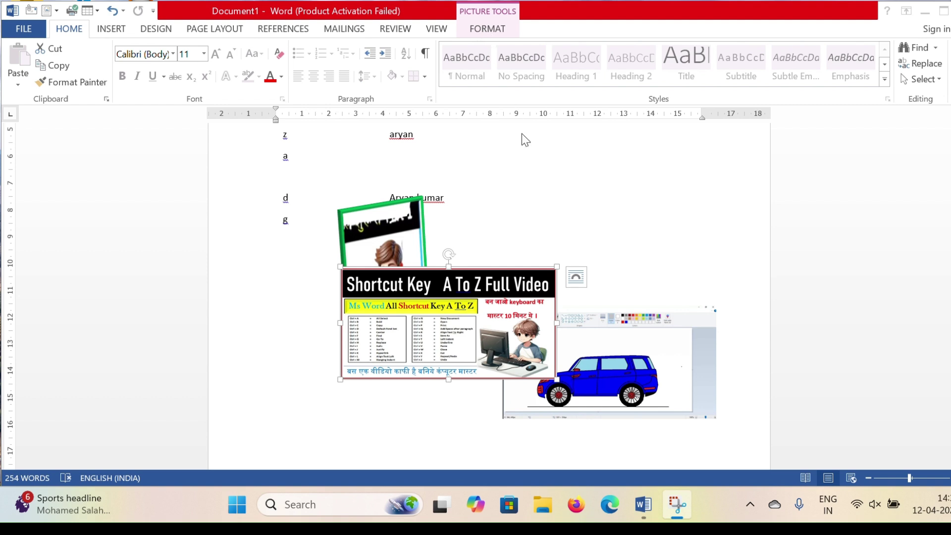
click(602, 355)
click(602, 355)
click(487, 29)
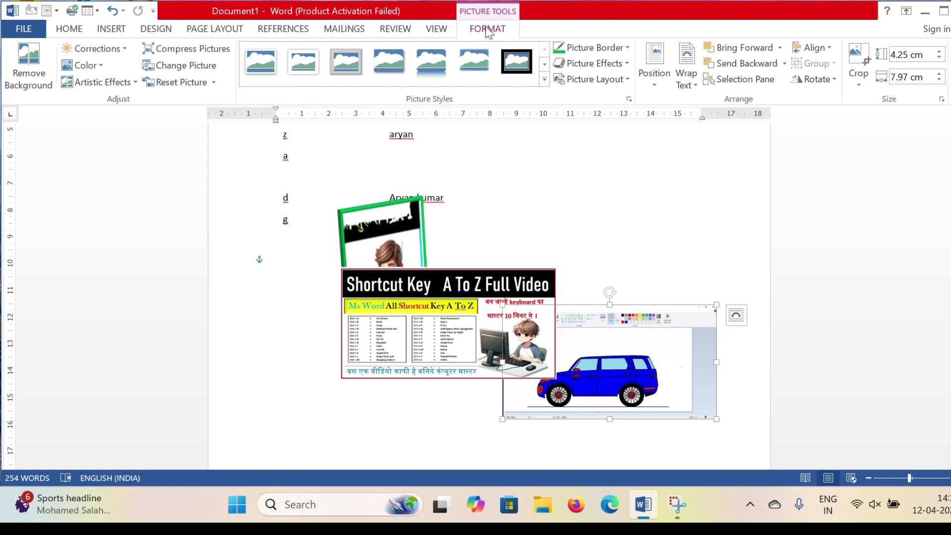
click(810, 48)
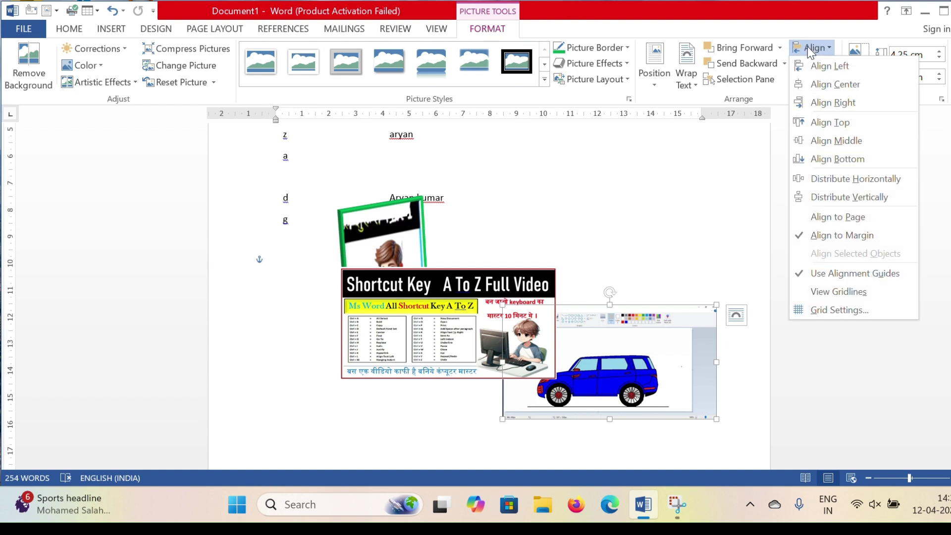
click(840, 75)
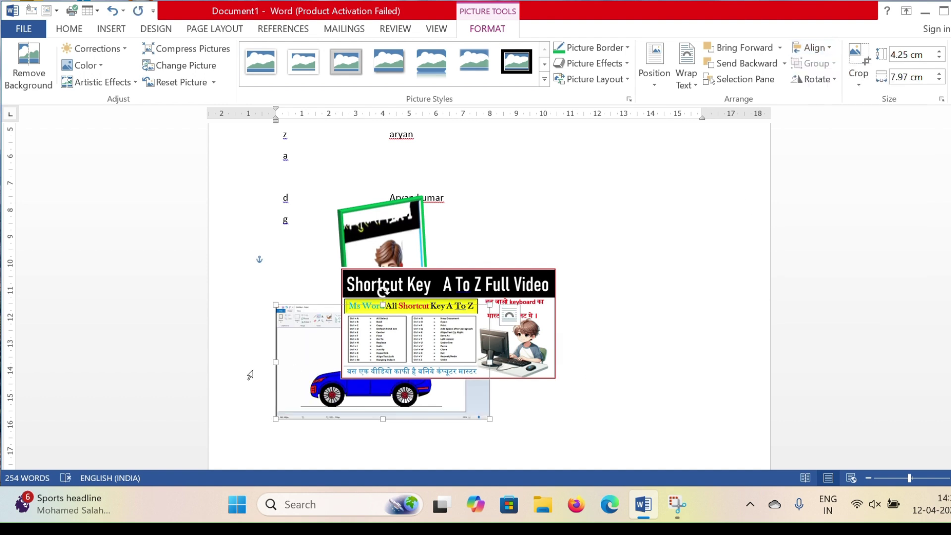
click(796, 46)
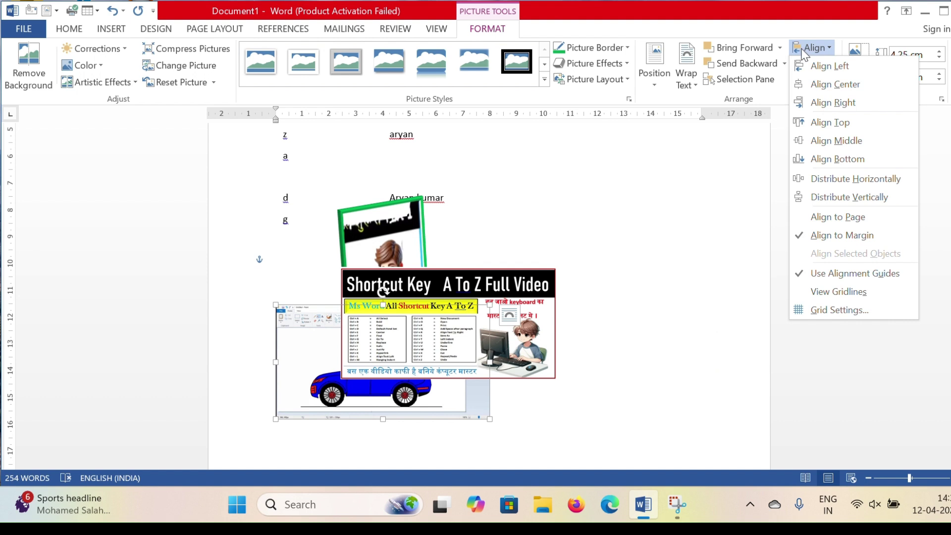
click(820, 84)
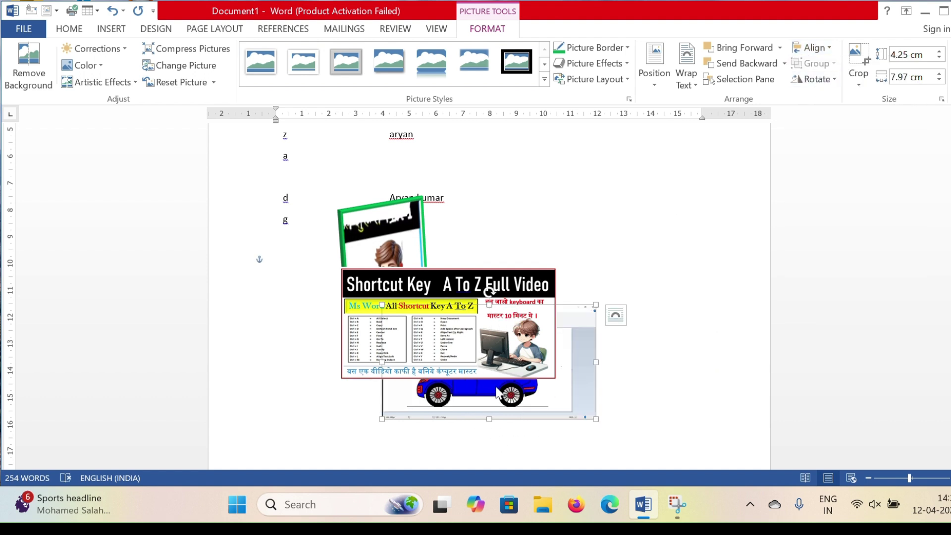
- Align the green-framed boy picture to the right margin
click(386, 232)
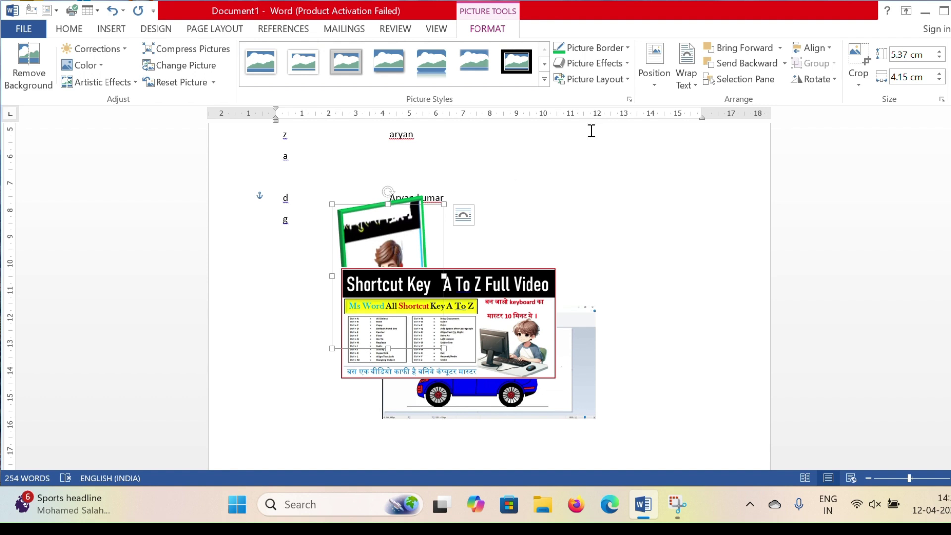
click(815, 48)
click(833, 97)
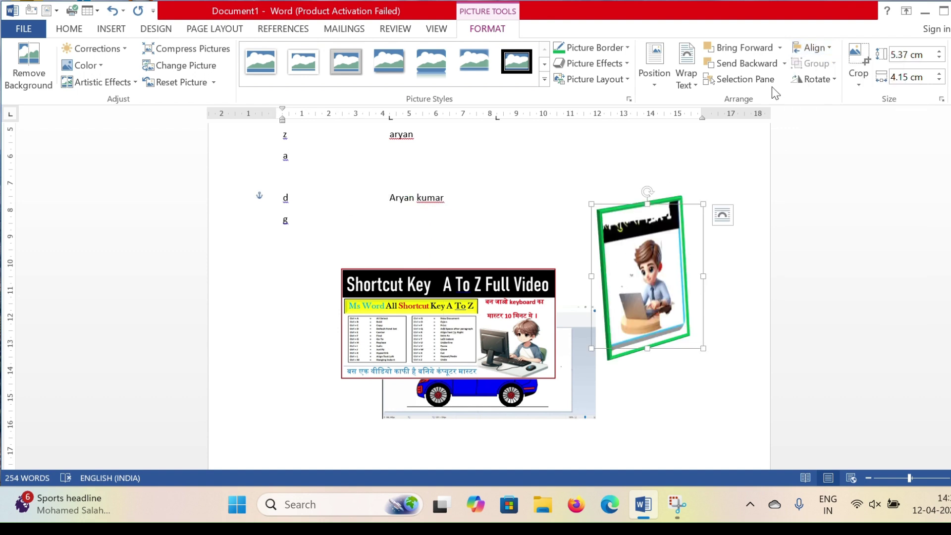
- Align the boy picture to the top margin, then to the bottom margin of the page
click(811, 47)
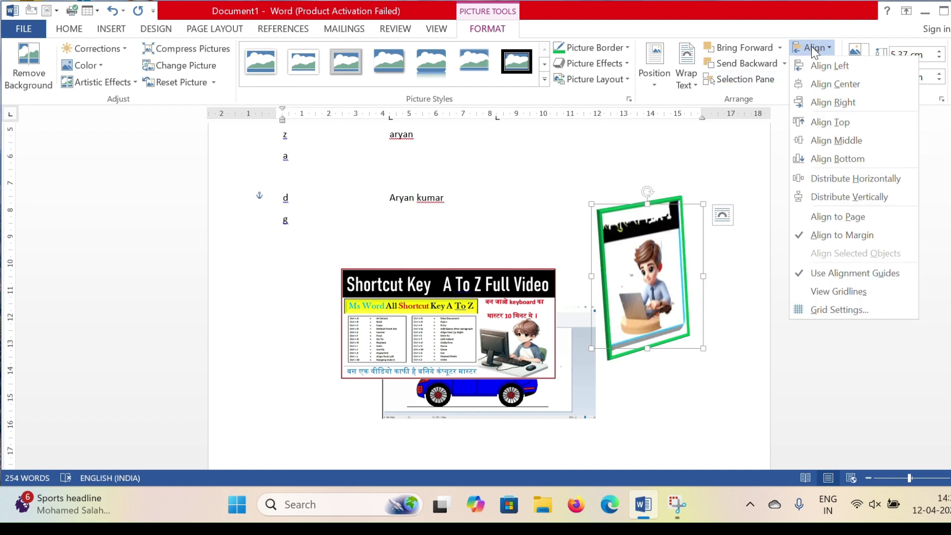
click(832, 124)
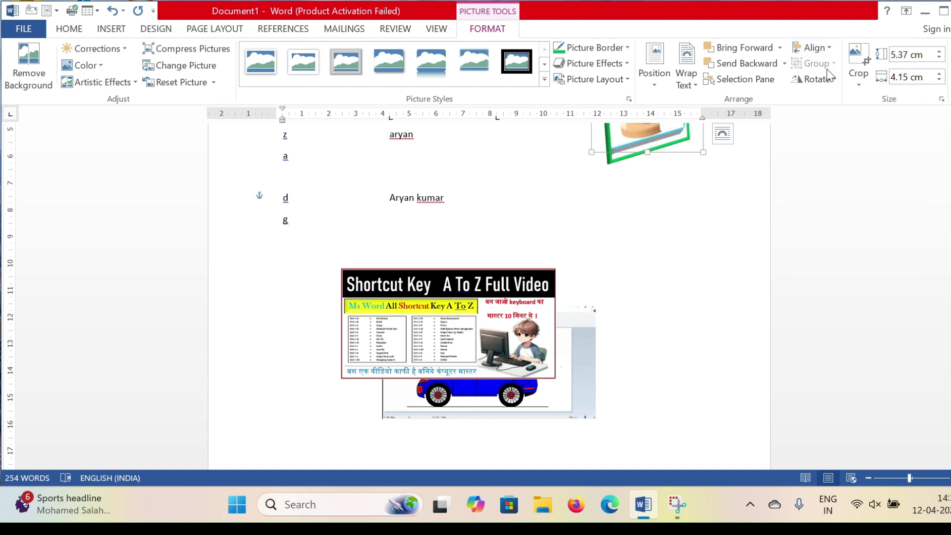
click(807, 49)
click(835, 155)
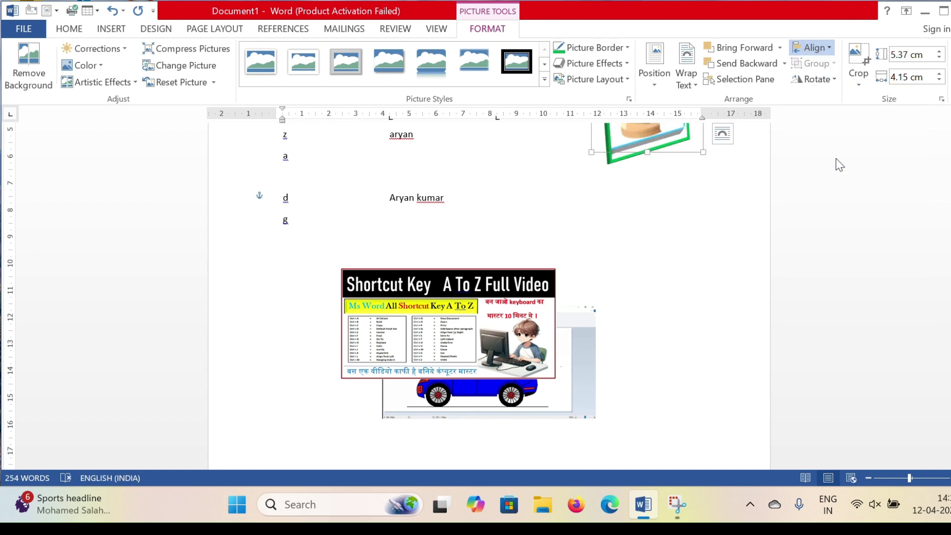
scroll(590, 376, down, 6)
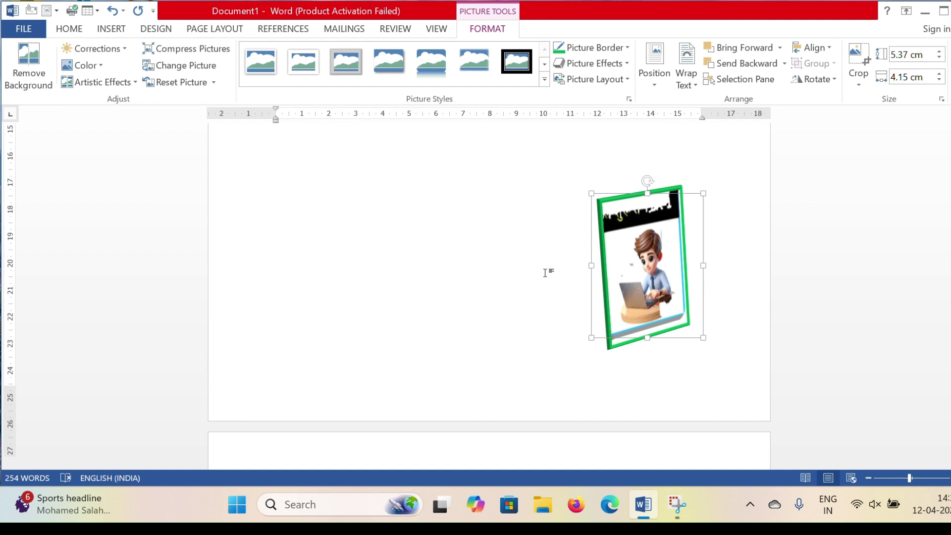
- Move the green-framed boy picture up beside the car picture, and the Shortcut Key picture below the car
scroll(546, 272, up, 2)
drag(634, 346, 631, 327)
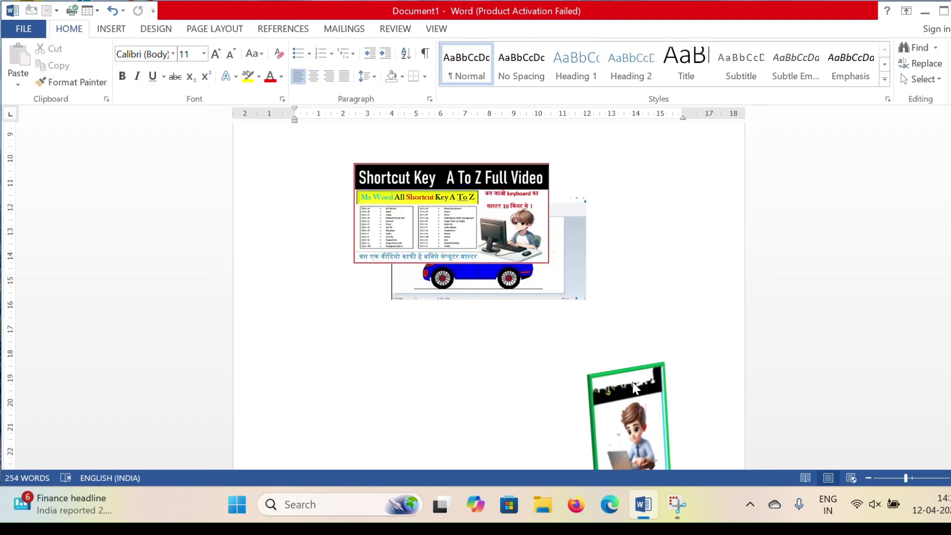
click(486, 28)
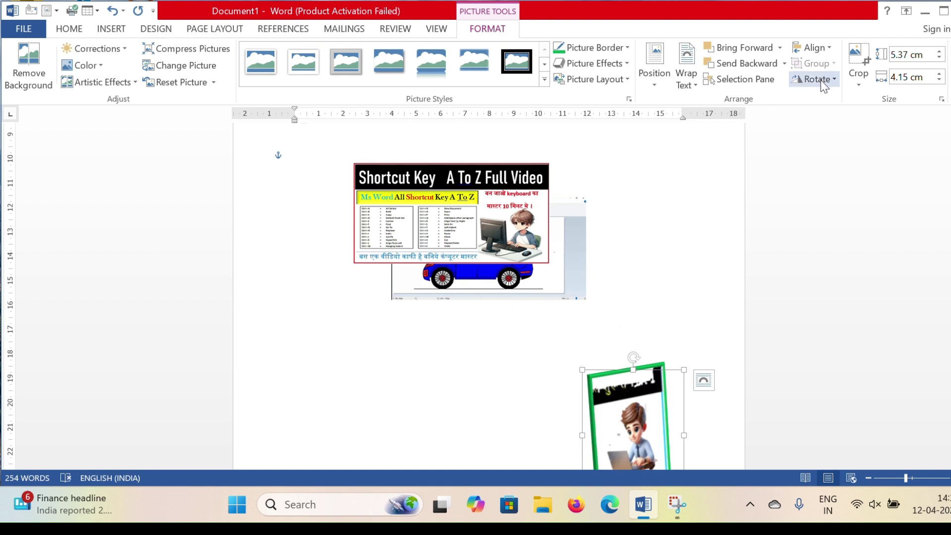
click(446, 222)
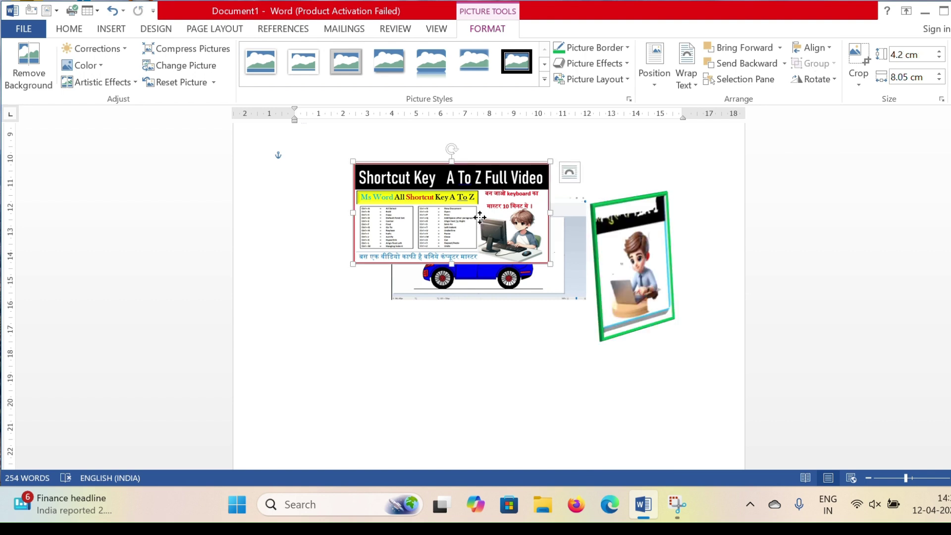
drag(445, 223, 386, 366)
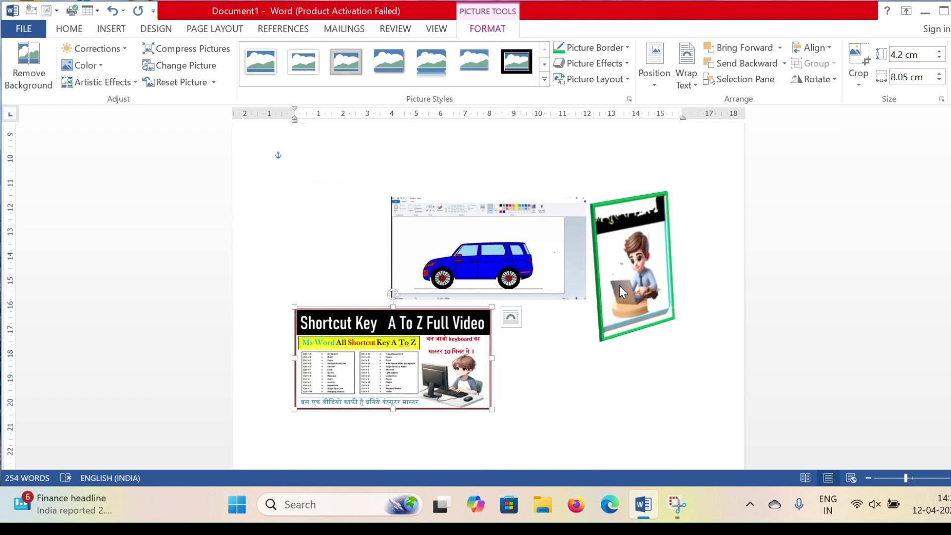
- Group the boy, car and Shortcut Key pictures, then move the group slightly upward
click(634, 254)
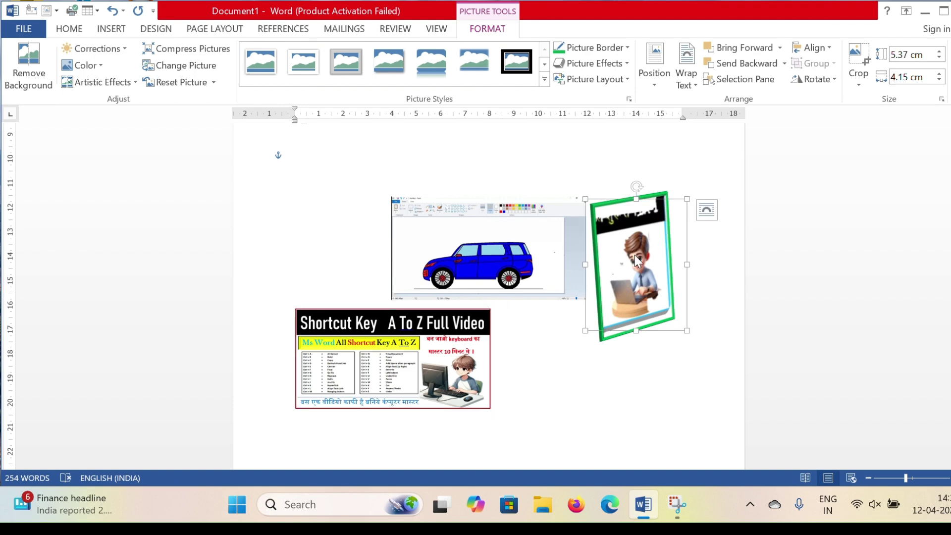
shift+click(512, 253)
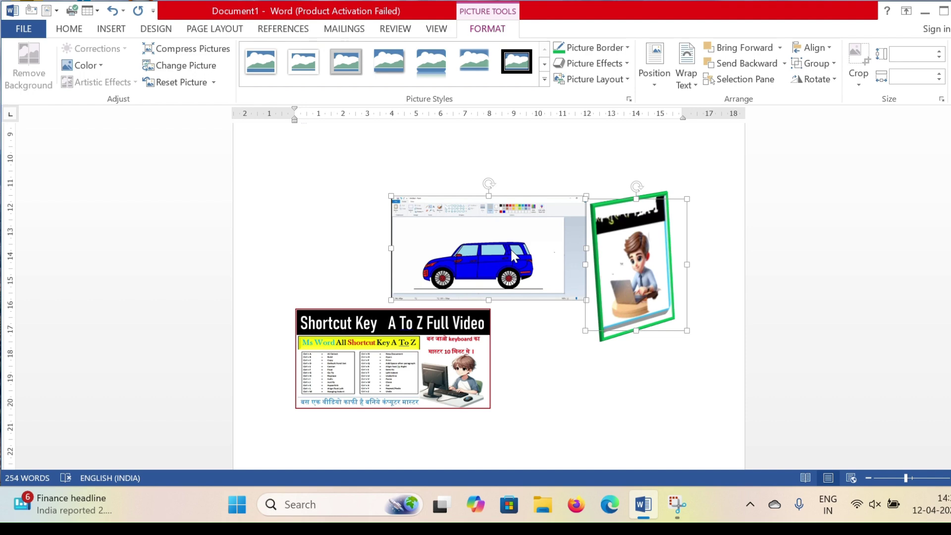
shift+click(443, 337)
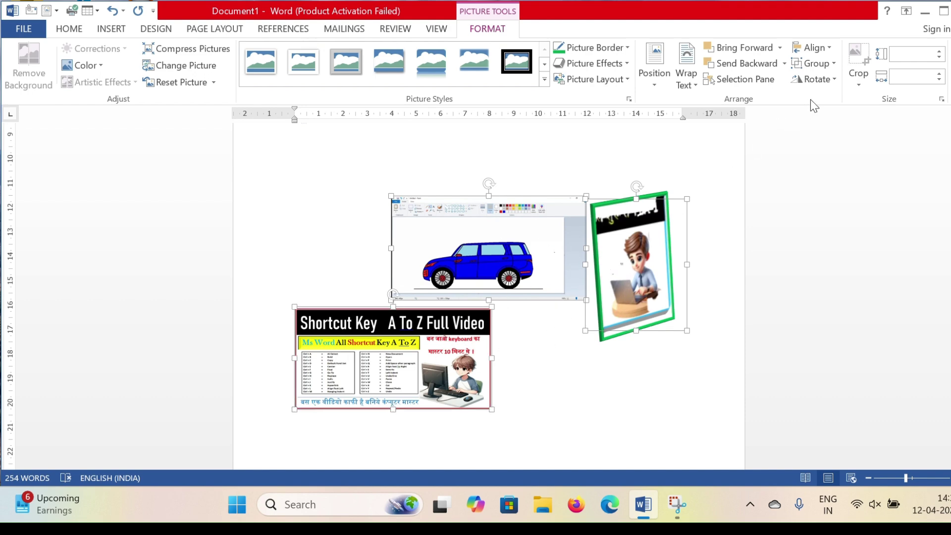
click(813, 64)
click(819, 83)
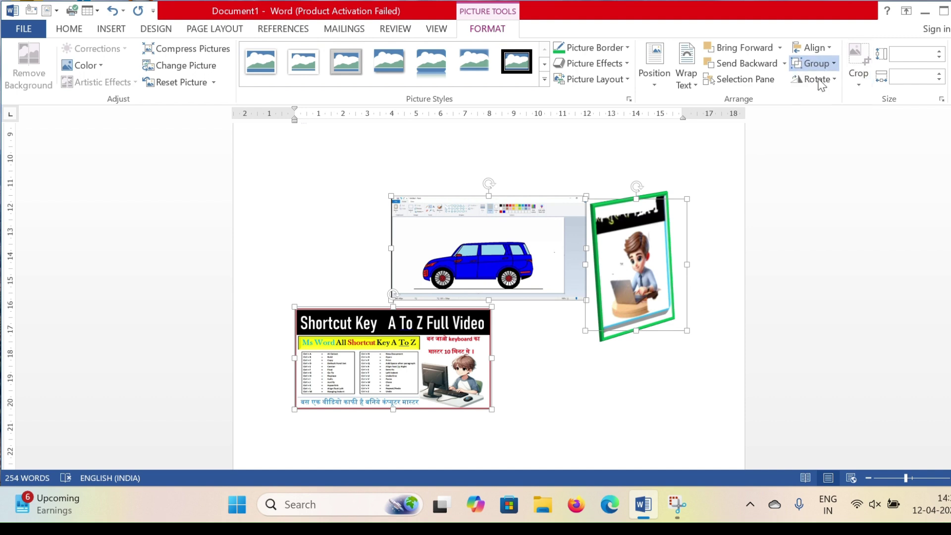
drag(475, 286, 474, 253)
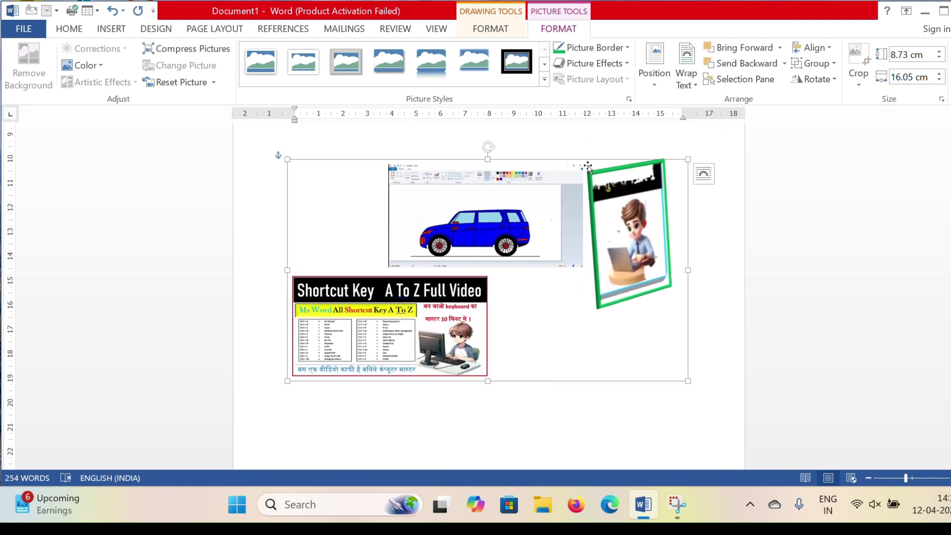
- Ungroup the three pictures and clear the selection
click(812, 63)
click(814, 100)
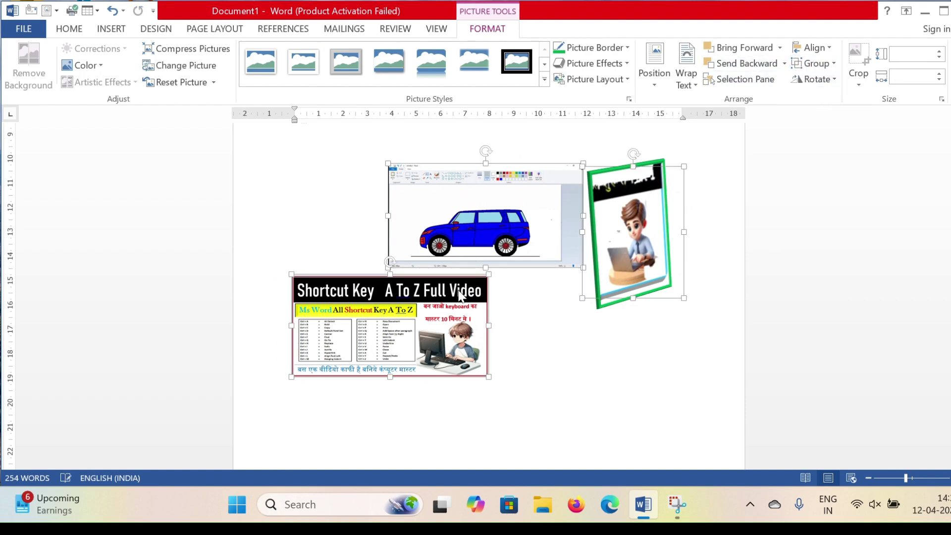
click(586, 349)
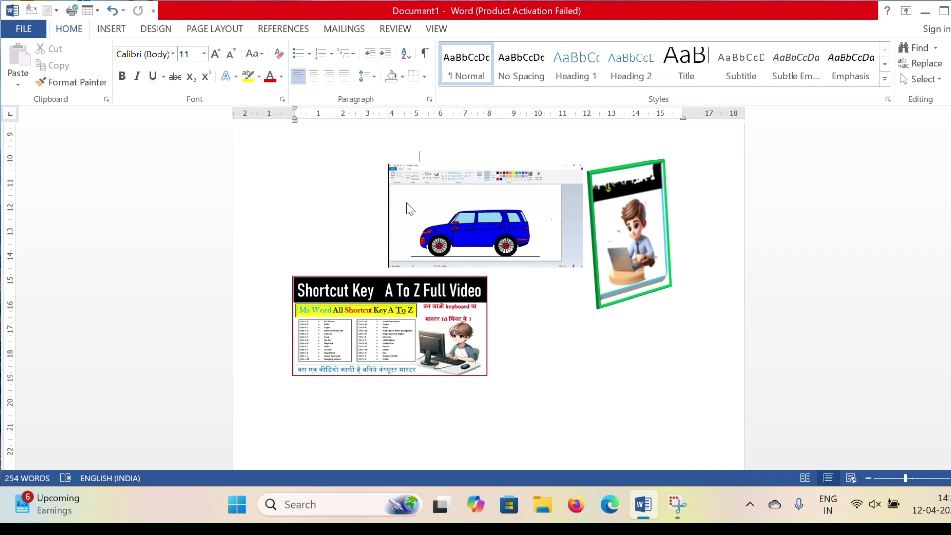
- Group only the boy and car pictures and move the group slightly up and to the left
click(619, 216)
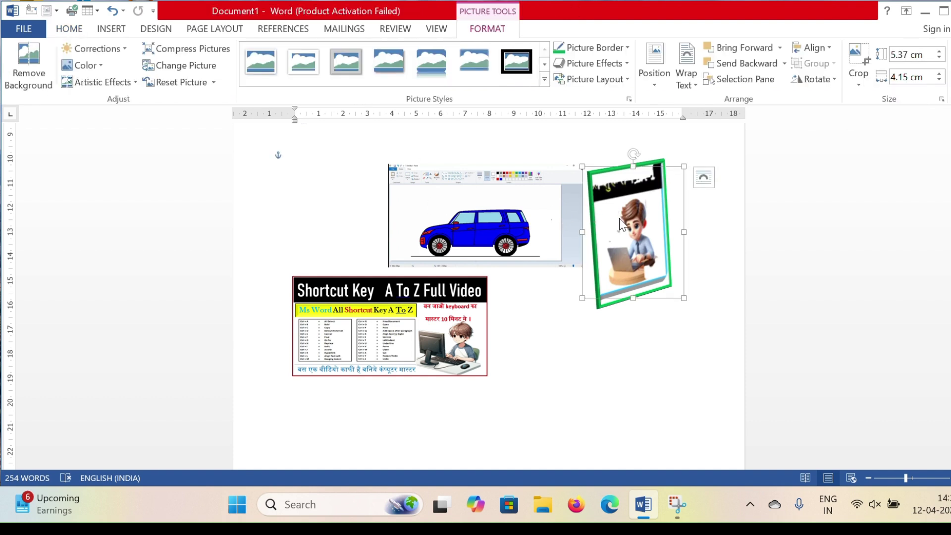
shift+click(538, 226)
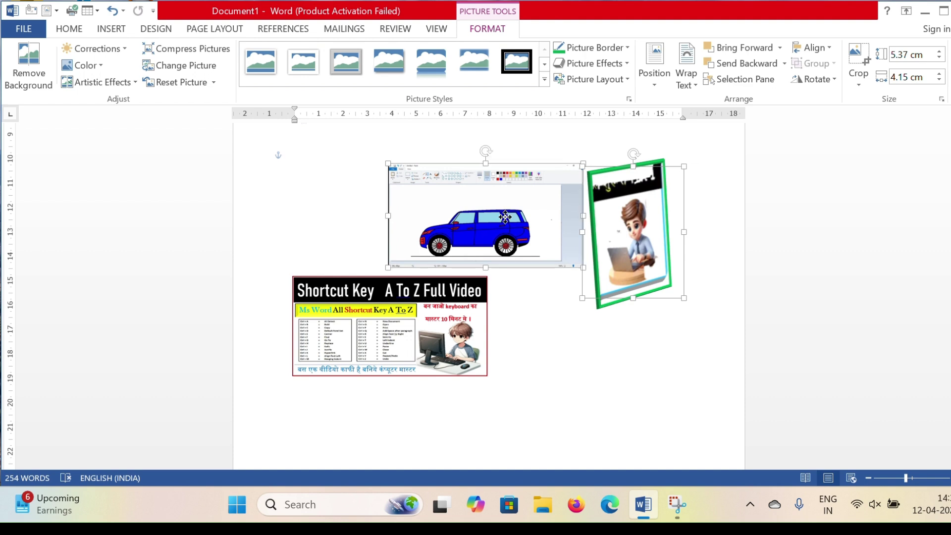
click(812, 64)
click(817, 79)
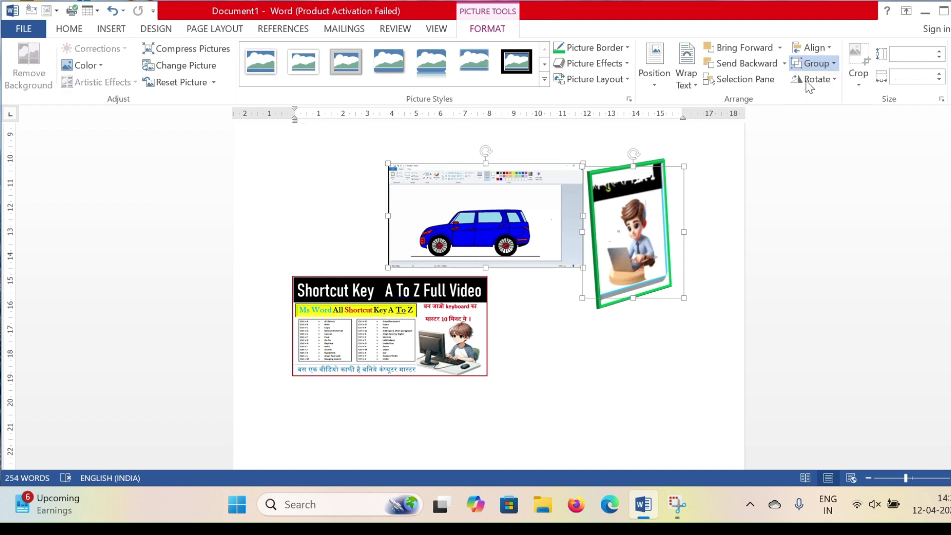
drag(573, 211, 555, 196)
- Rotate the grouped car and boy pictures right 90°, then rotate them left 90°
click(813, 79)
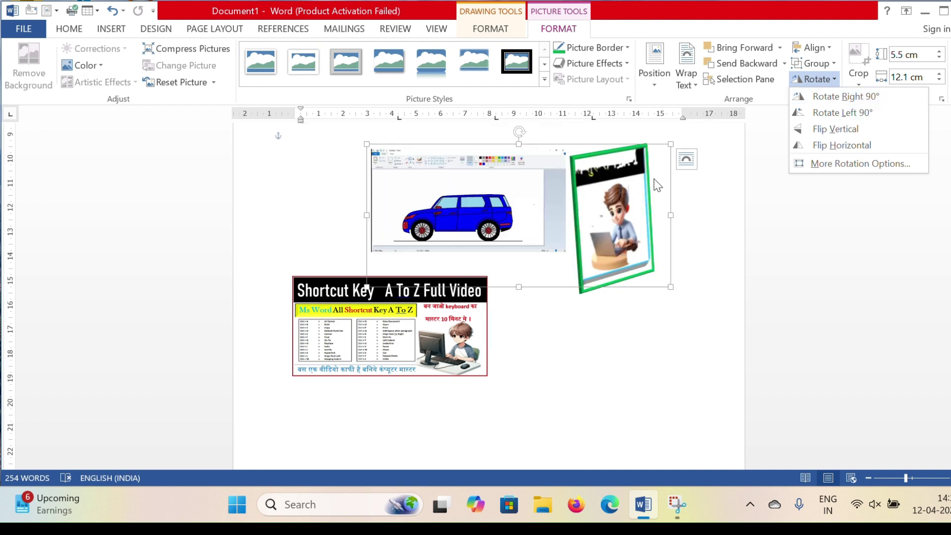
click(839, 98)
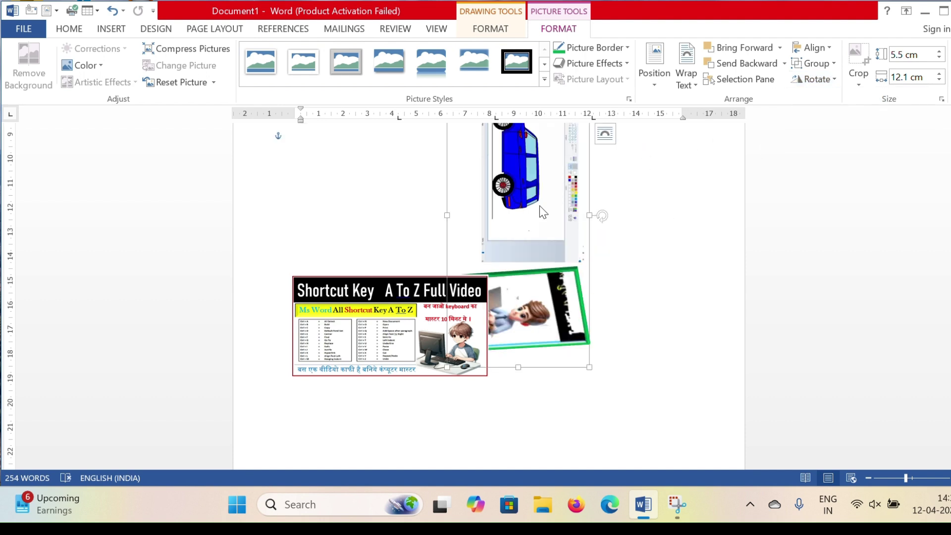
click(815, 79)
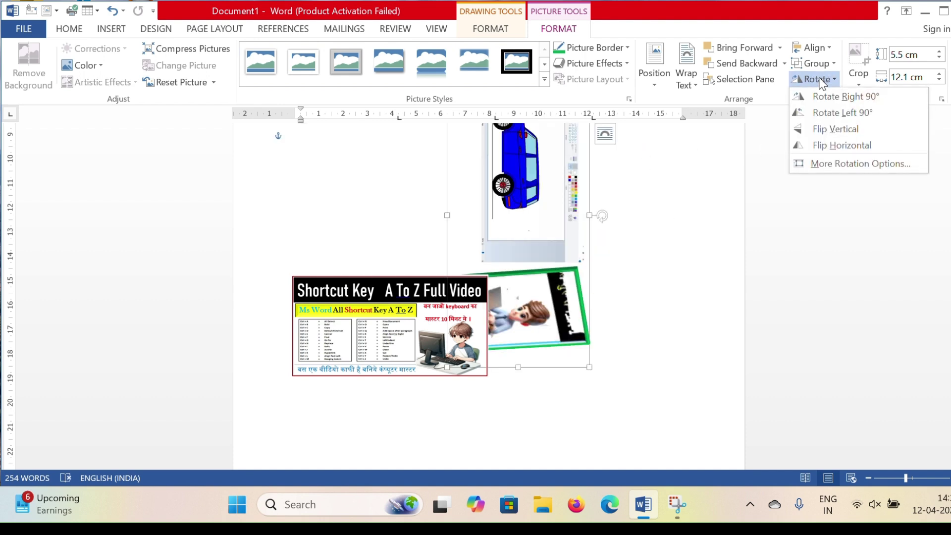
click(833, 114)
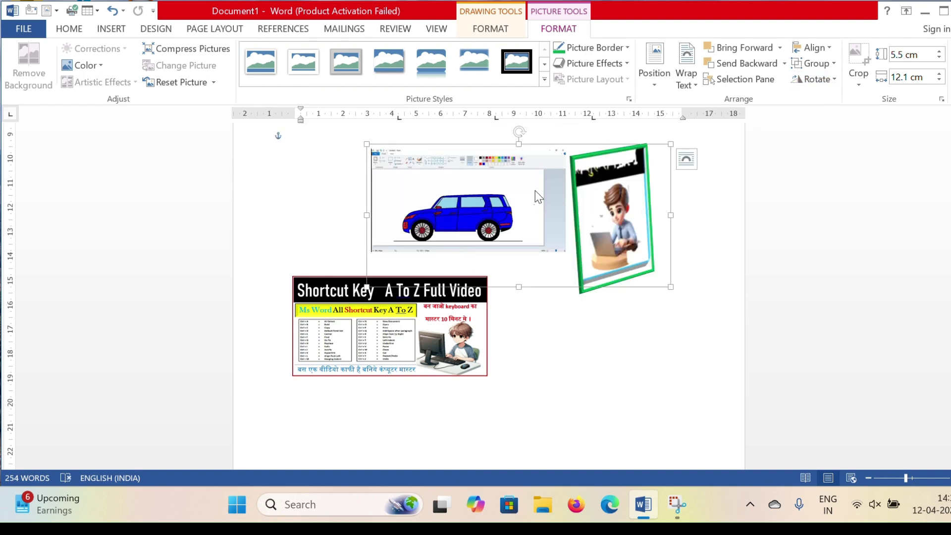
- Try the vertical and horizontal flips on the grouped car and boy pictures, then deselect the group
click(814, 80)
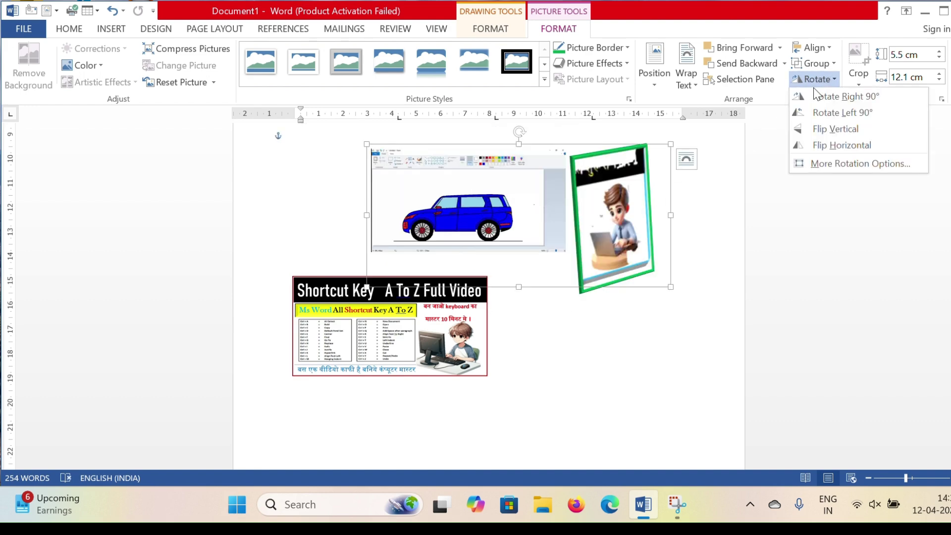
click(828, 133)
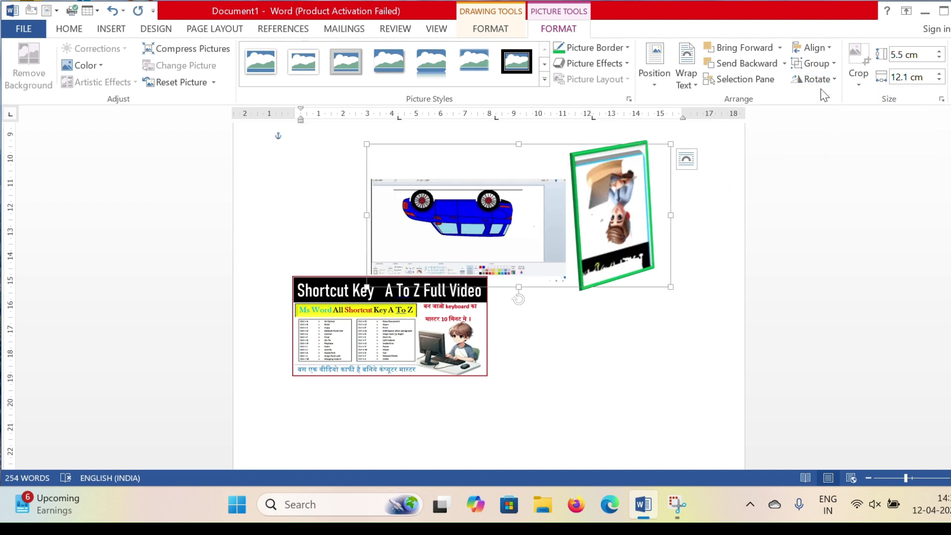
click(815, 79)
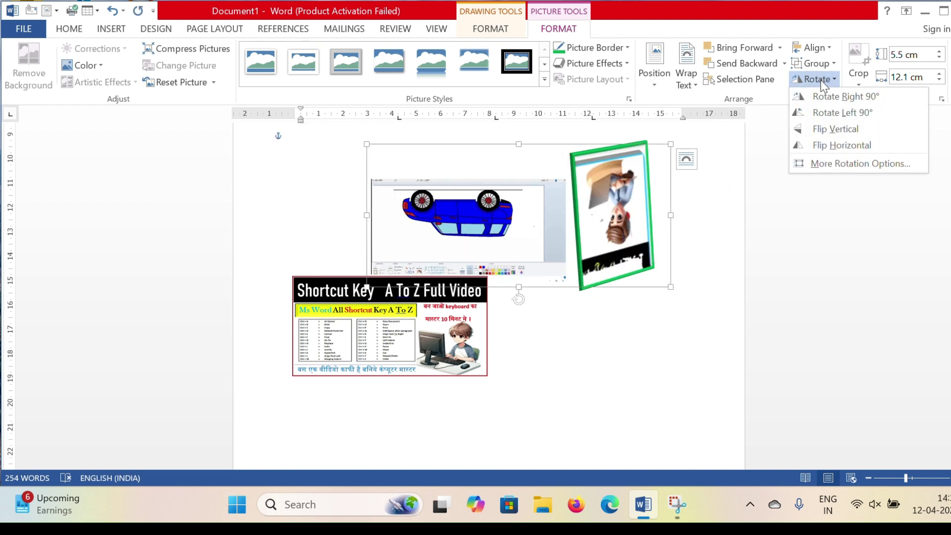
click(836, 146)
click(713, 314)
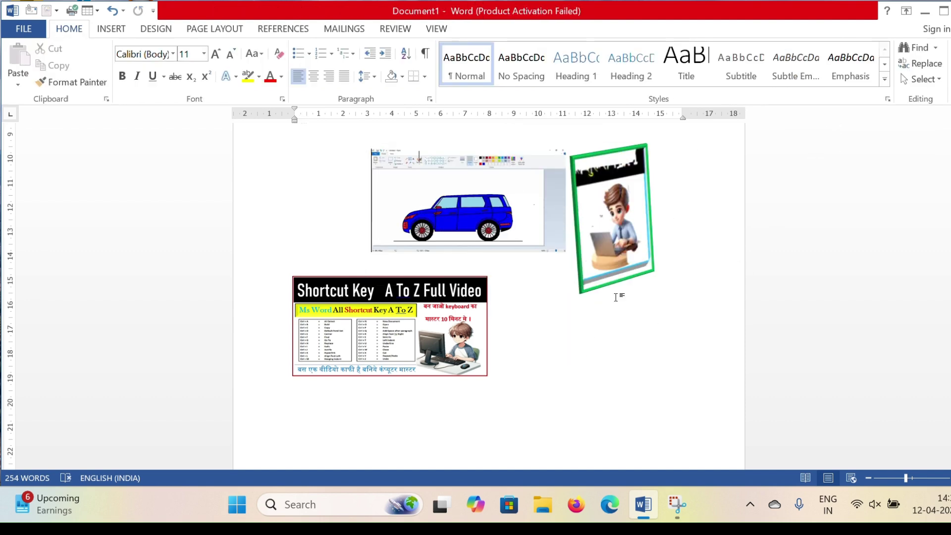
- Crop the grouped car picture from its upper-right corner to about 2.77 cm high and 6.81 cm wide
click(529, 196)
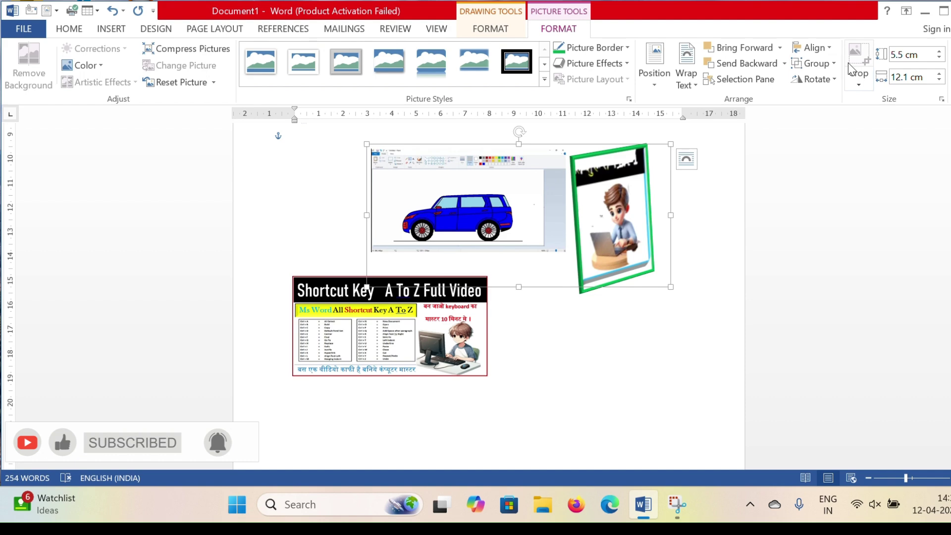
click(858, 81)
click(878, 98)
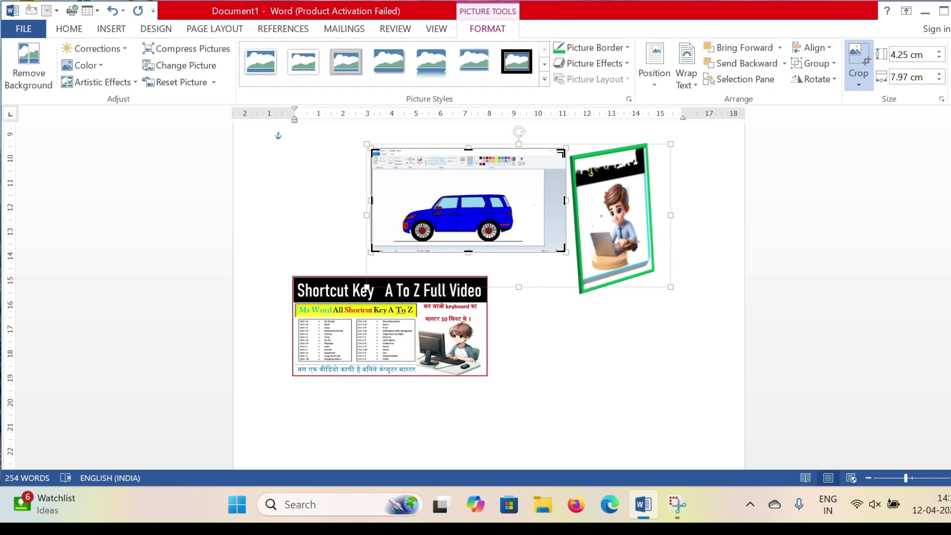
drag(560, 152, 535, 187)
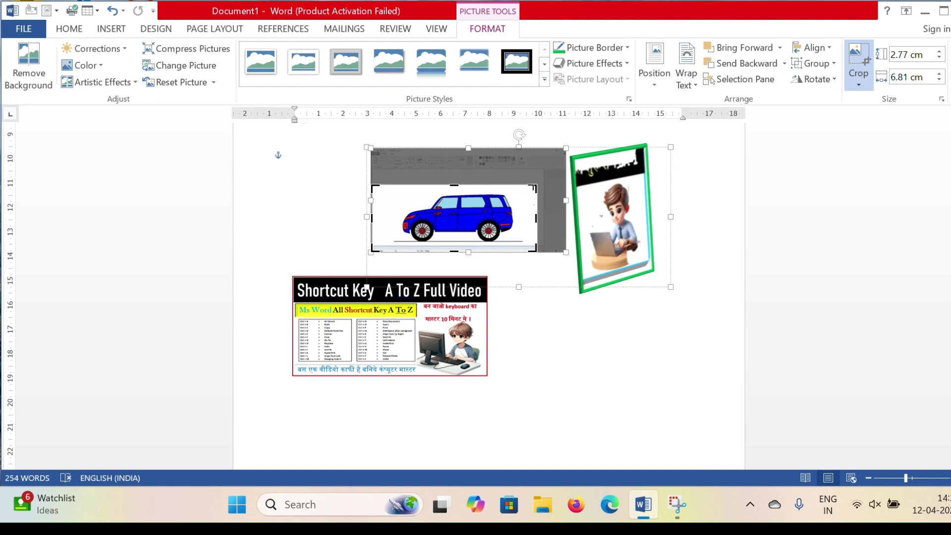
click(524, 320)
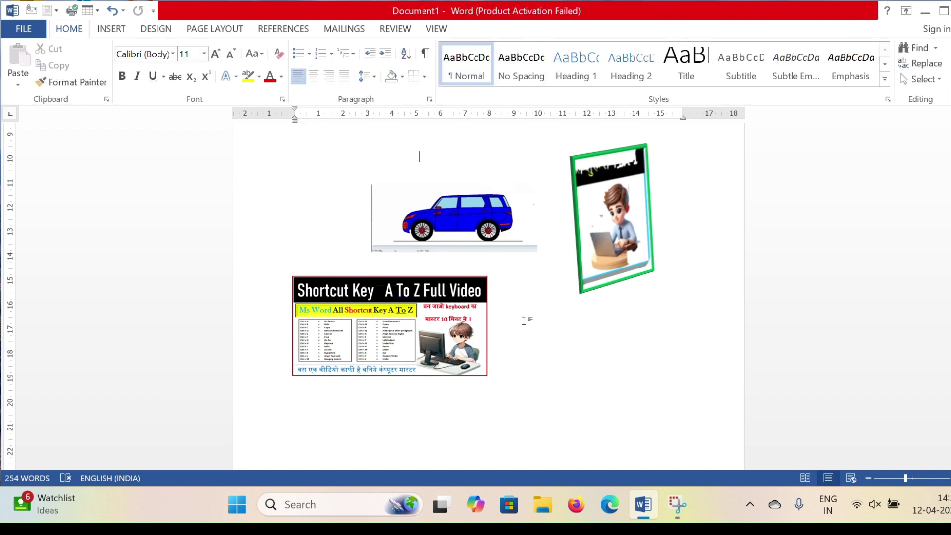
- Set the cropped Shortcut Key picture's height to 5.2 cm, then set its width to 5.6 cm
click(495, 212)
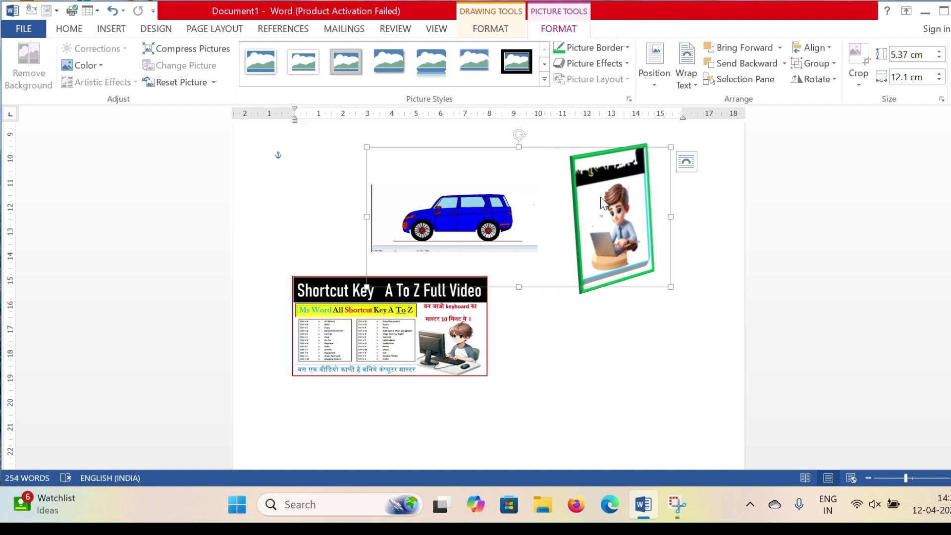
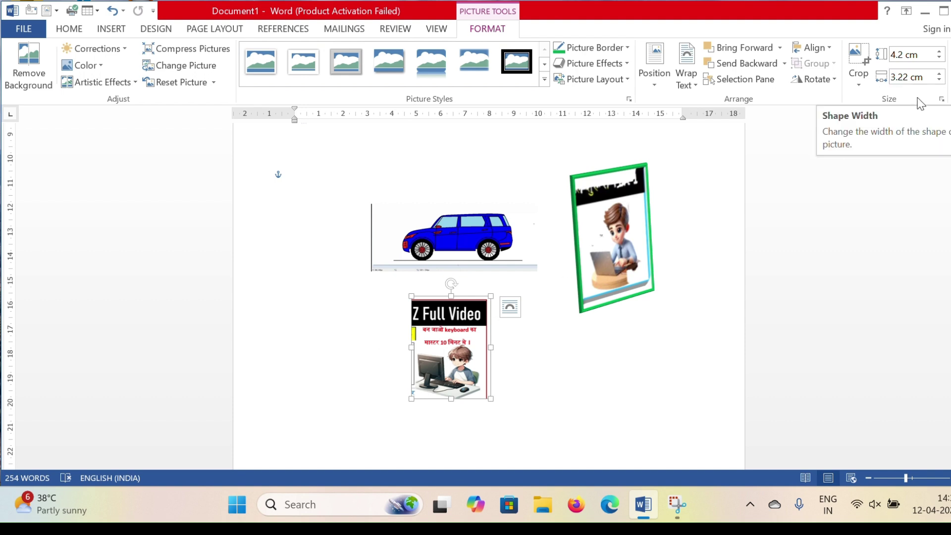
click(895, 54)
text(5.2)
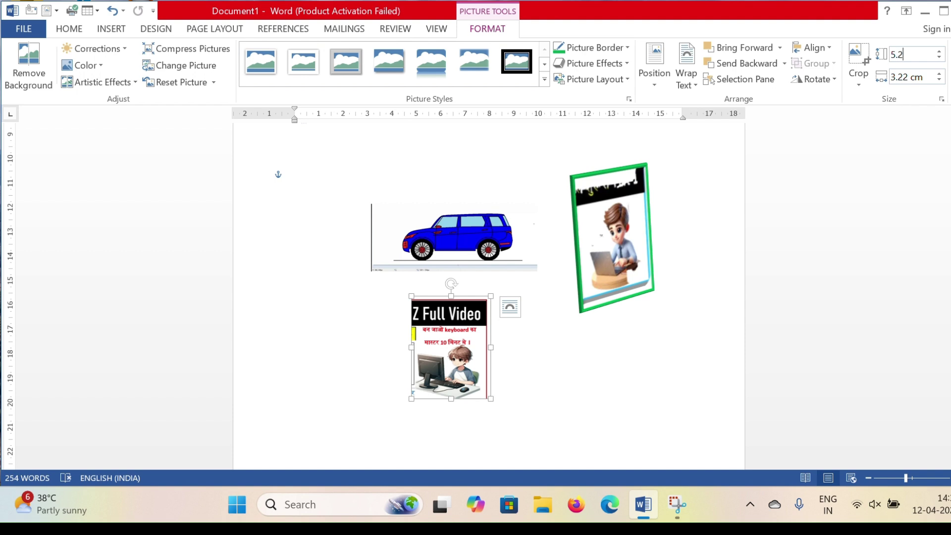
key(Return)
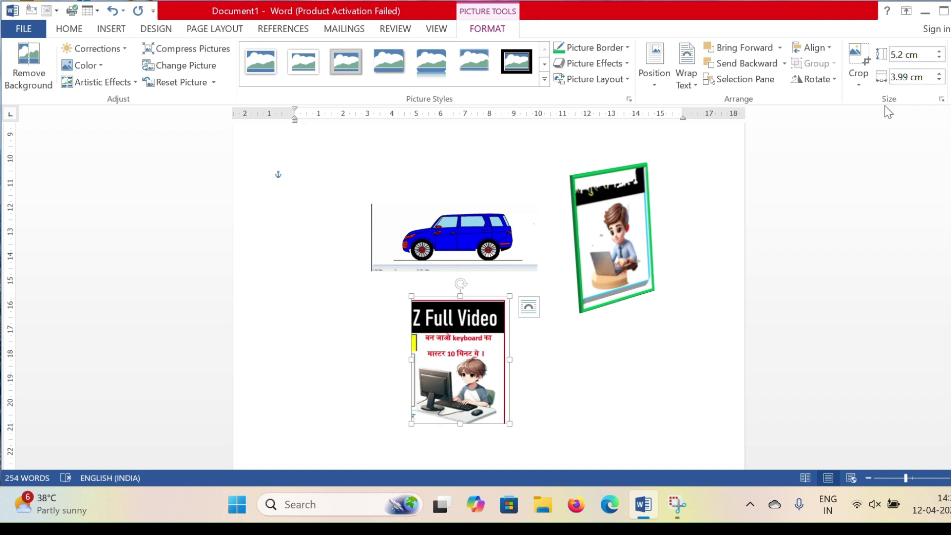
triple_click(898, 79)
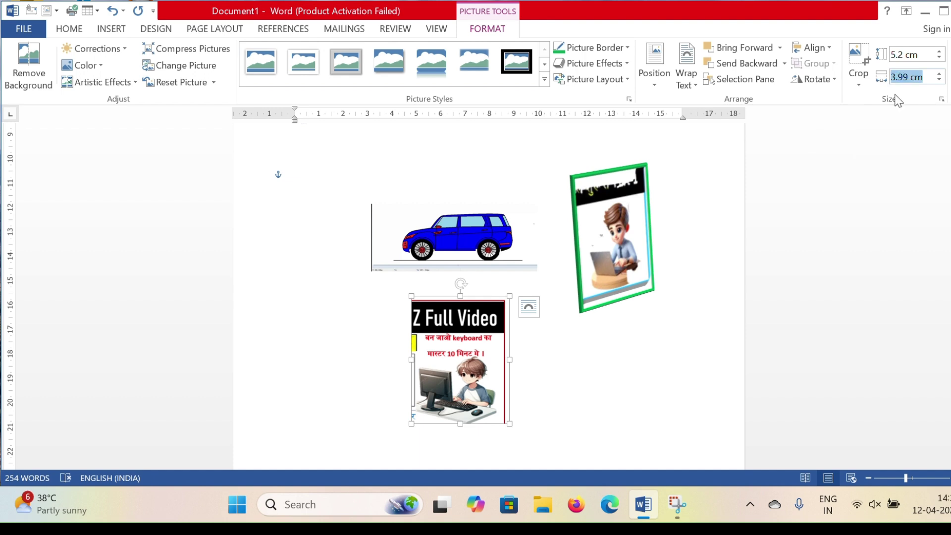
text(5)
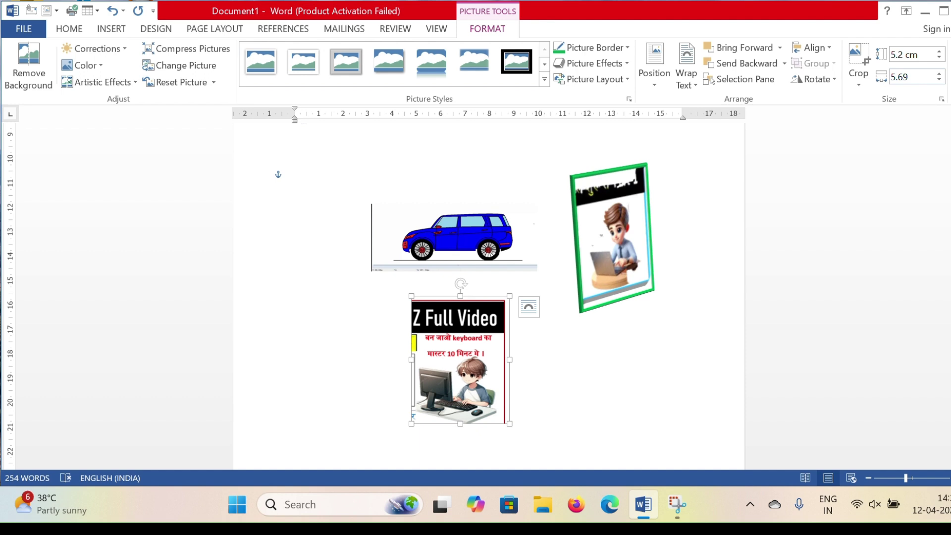
text(.60)
key(Return)
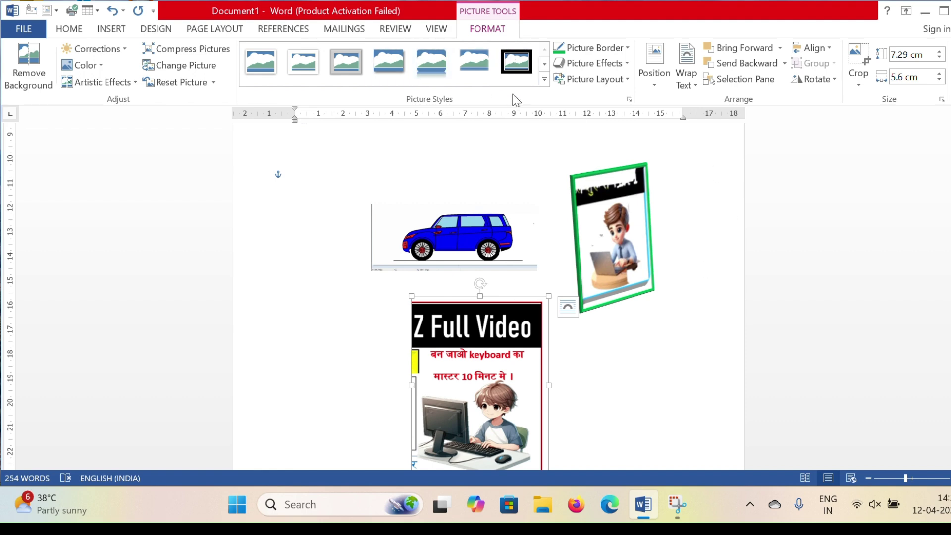
scroll(459, 181, down, 10)
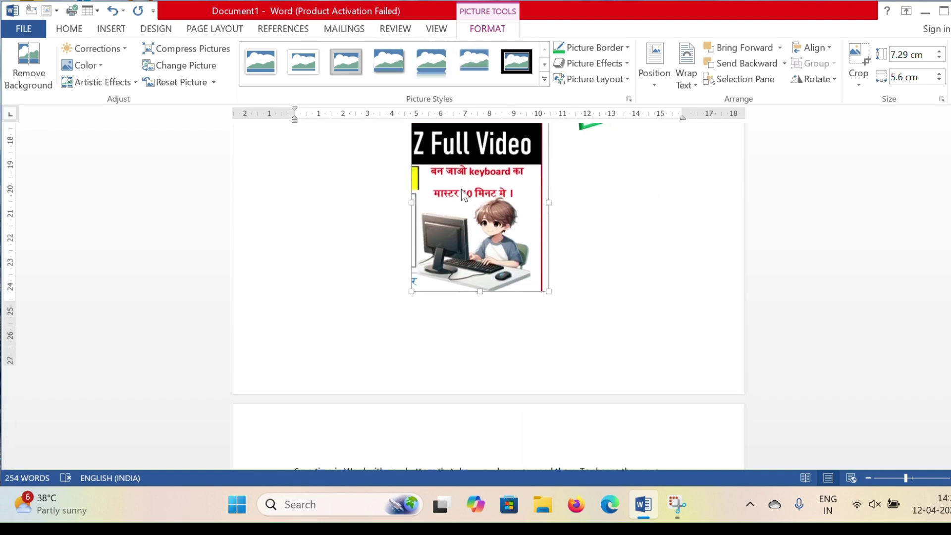
scroll(457, 261, up, 5)
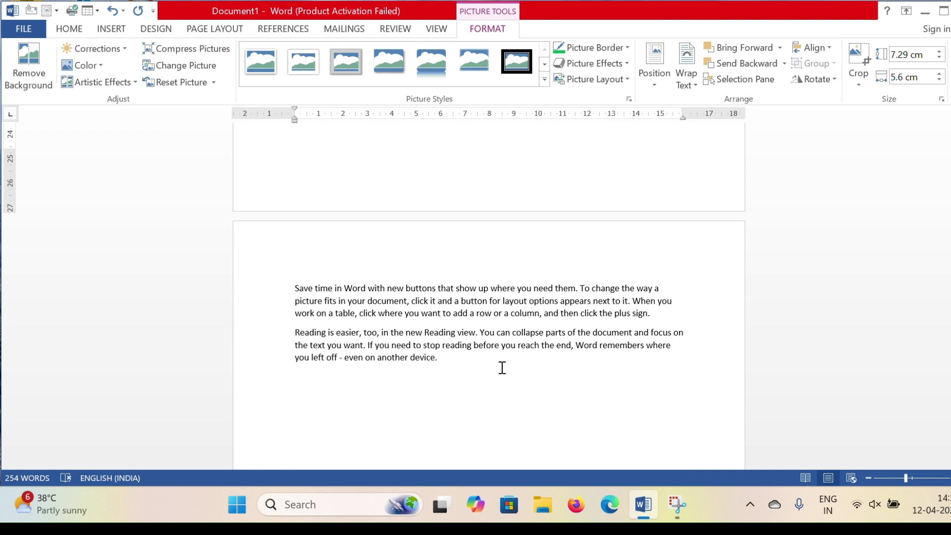
- Insert a blank page after the document's last paragraph
click(449, 382)
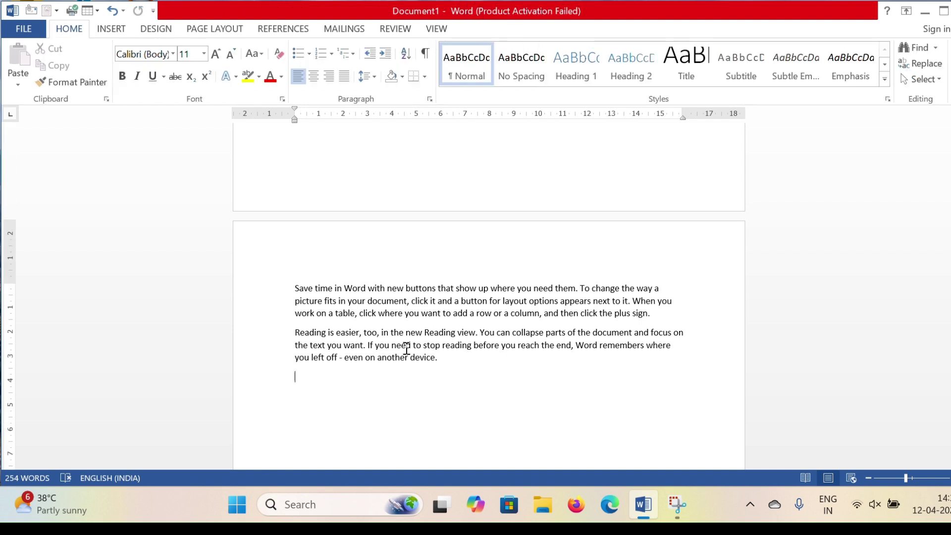
click(116, 29)
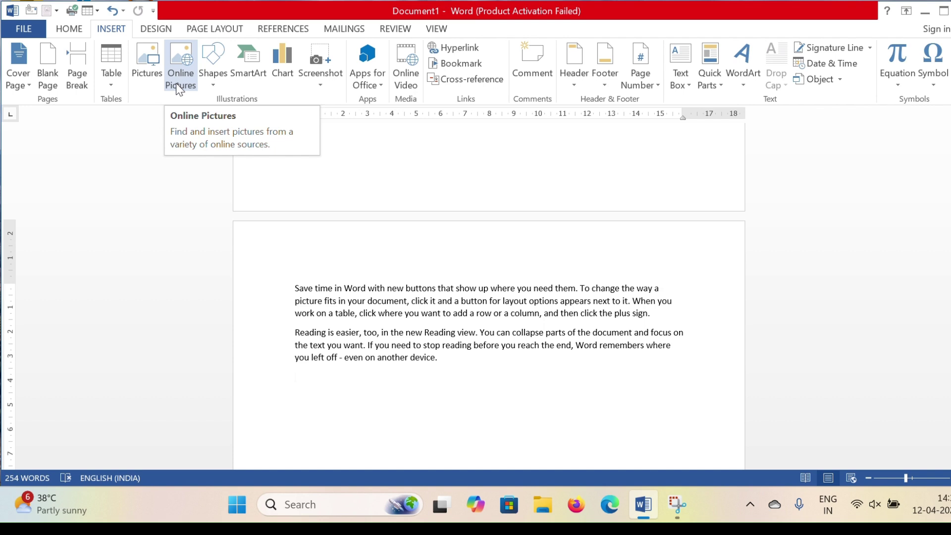
click(212, 81)
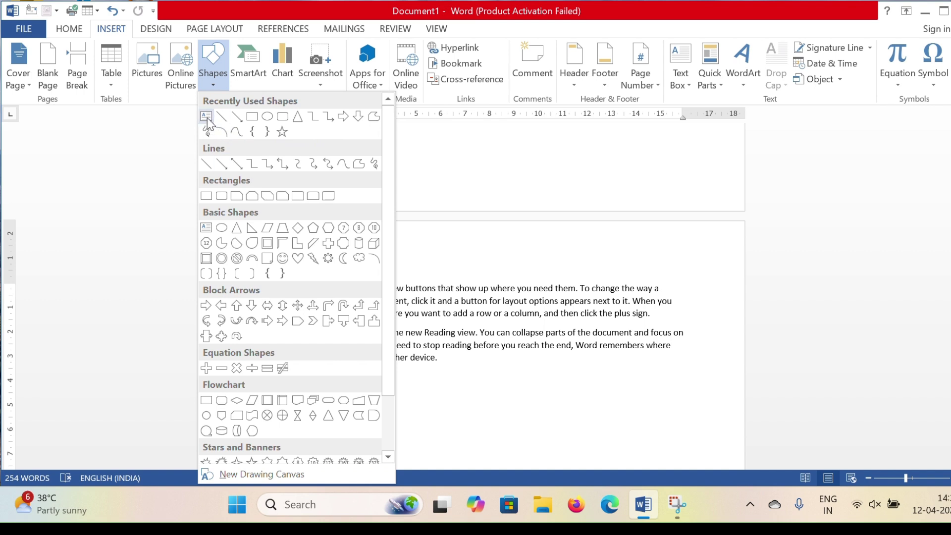
scroll(416, 196, down, 5)
click(454, 234)
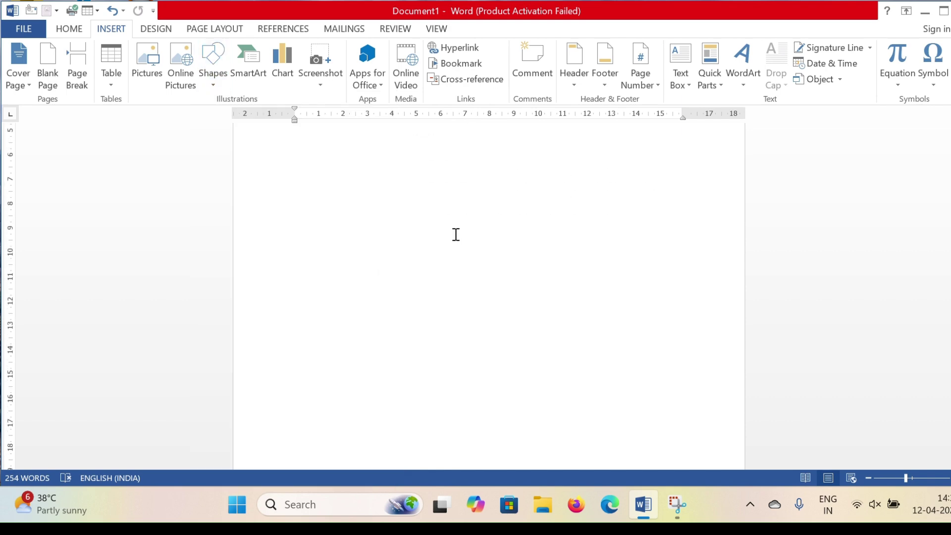
scroll(425, 224, up, 15)
click(371, 323)
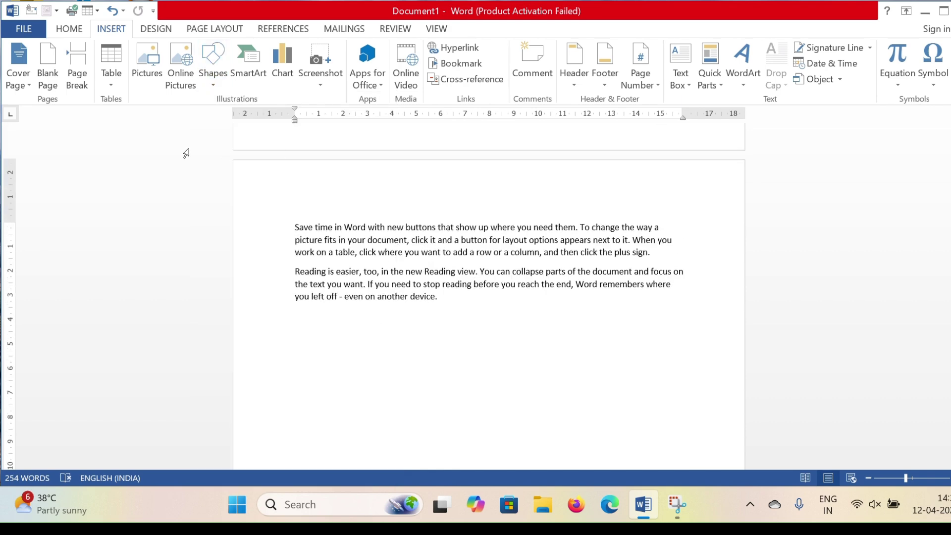
click(53, 78)
scroll(439, 367, down, 5)
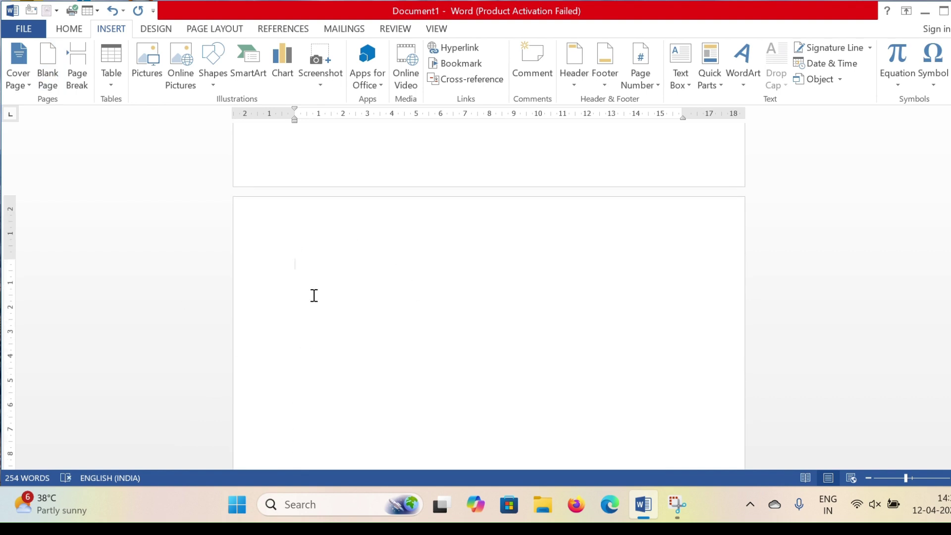
- Enter the sample text jhjchx on the first line of the blank page and select it
click(214, 75)
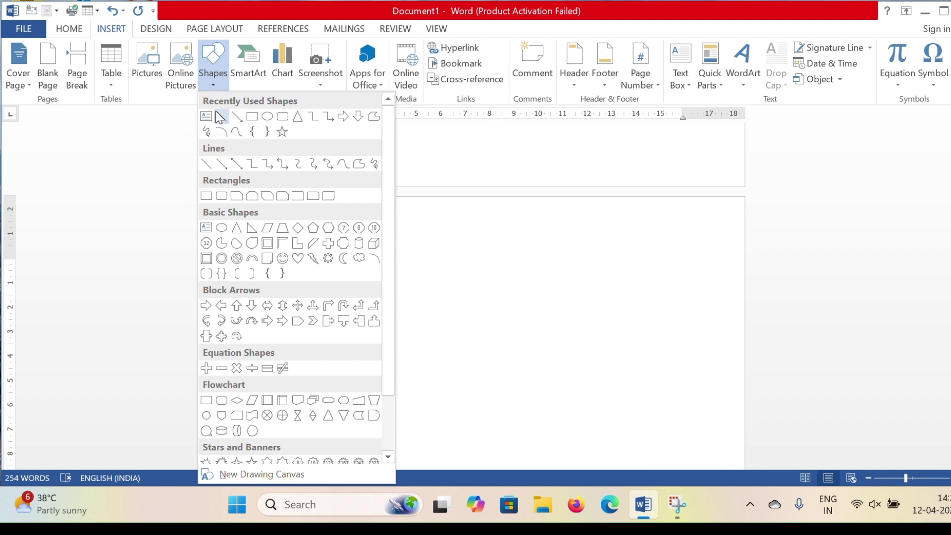
click(414, 251)
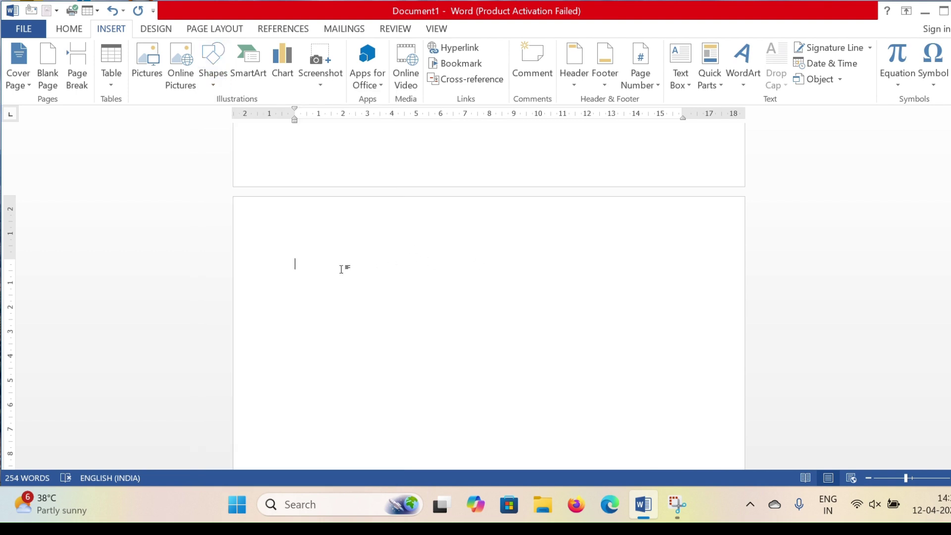
text(jhjchx)
mouse_move(294, 266)
mouse_down()
mouse_move(335, 266)
mouse_move(311, 266)
mouse_up()
key(shift+End)
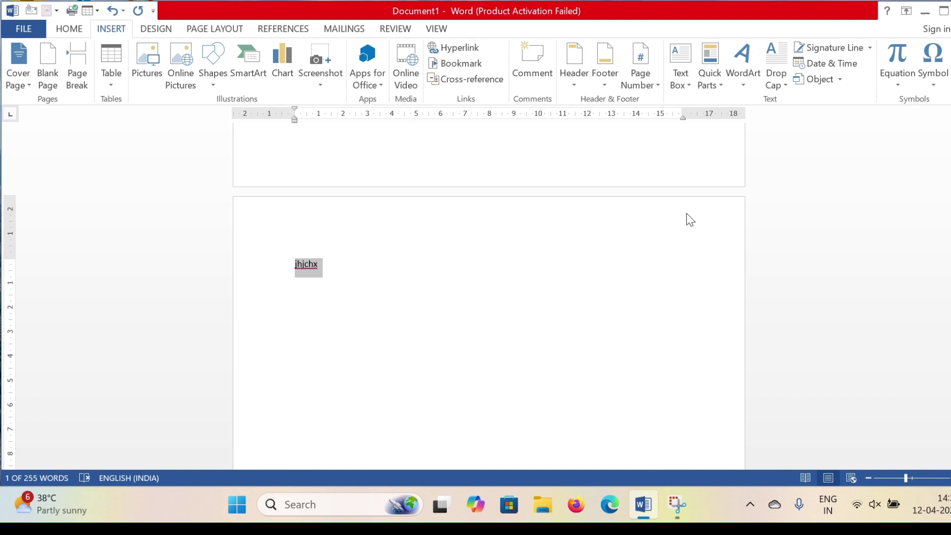
- Draw a text box about 1.6 cm high and 6.02 cm wide in the page's upper-right corner and enter gdgjgsdjgjdgs in it
click(213, 74)
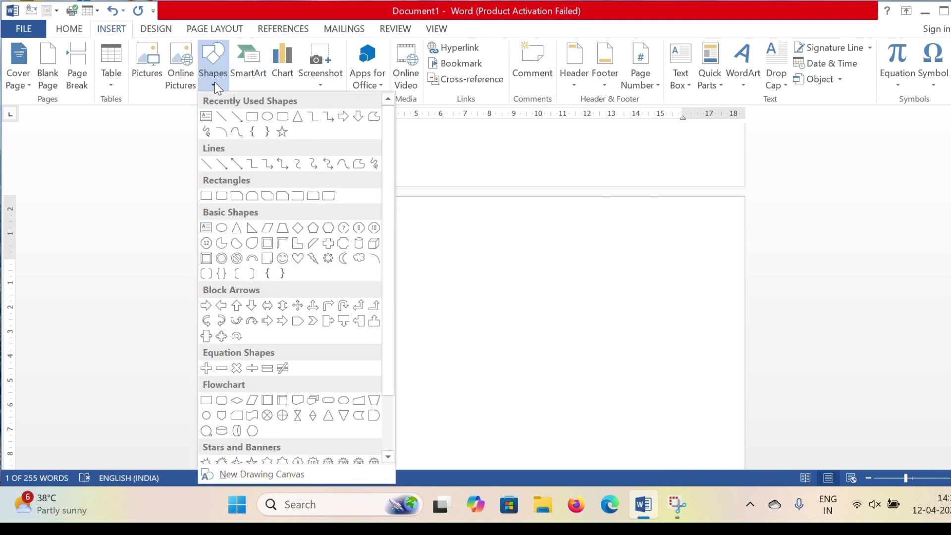
click(206, 117)
mouse_move(593, 199)
mouse_down()
mouse_move(677, 230)
mouse_move(739, 238)
mouse_up()
text(gd)
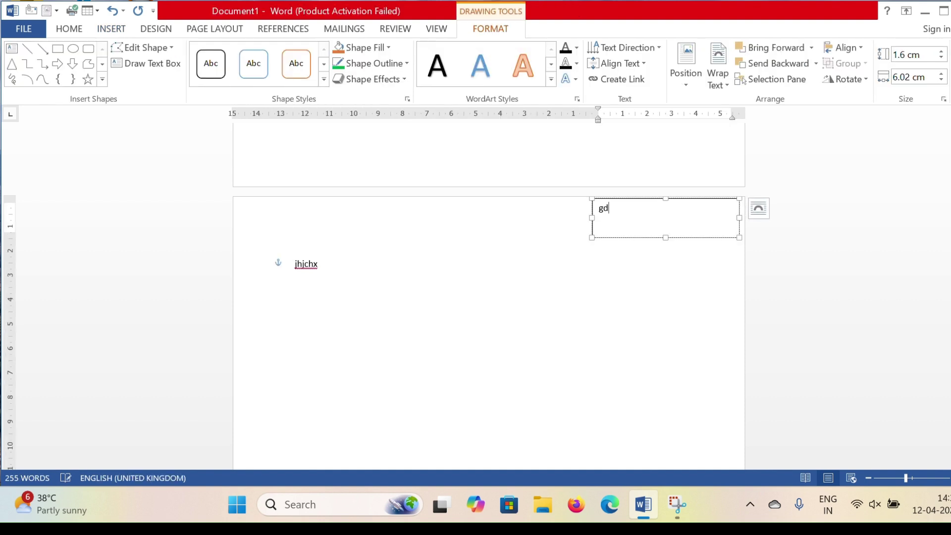
text(gjgsdjgjdgs)
click(634, 304)
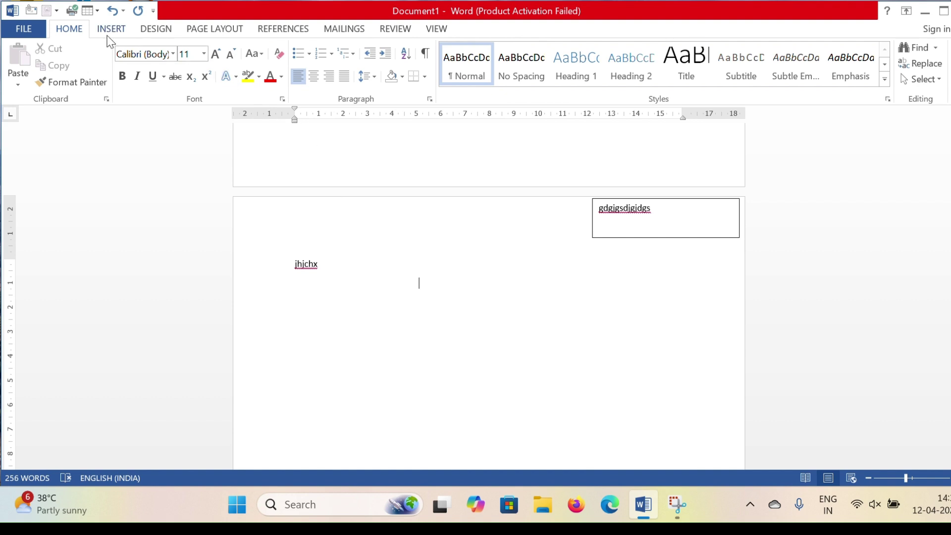
- Draw a text box in the page's upper-left corner, enter zxvnzvnxbvNZVxzvxn, and resize it to about 1.16 cm high and 7.02 cm wide
click(111, 30)
click(215, 75)
click(209, 117)
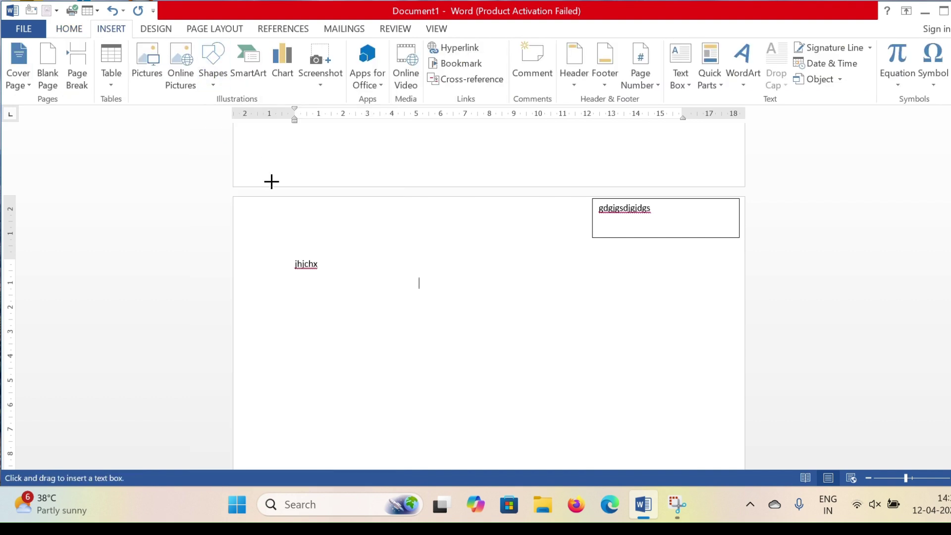
drag(240, 206, 524, 230)
text(zxvn)
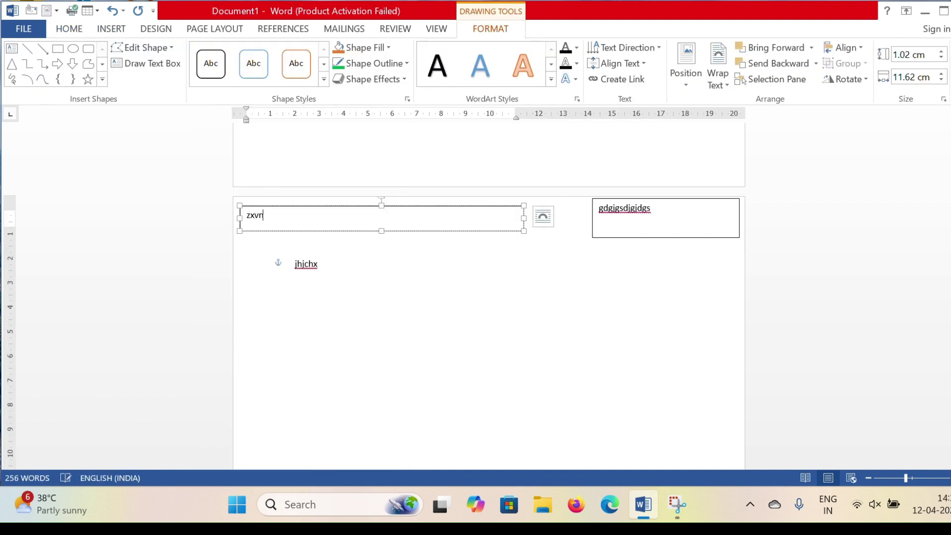
text(zvnxbvNZVxzvxn)
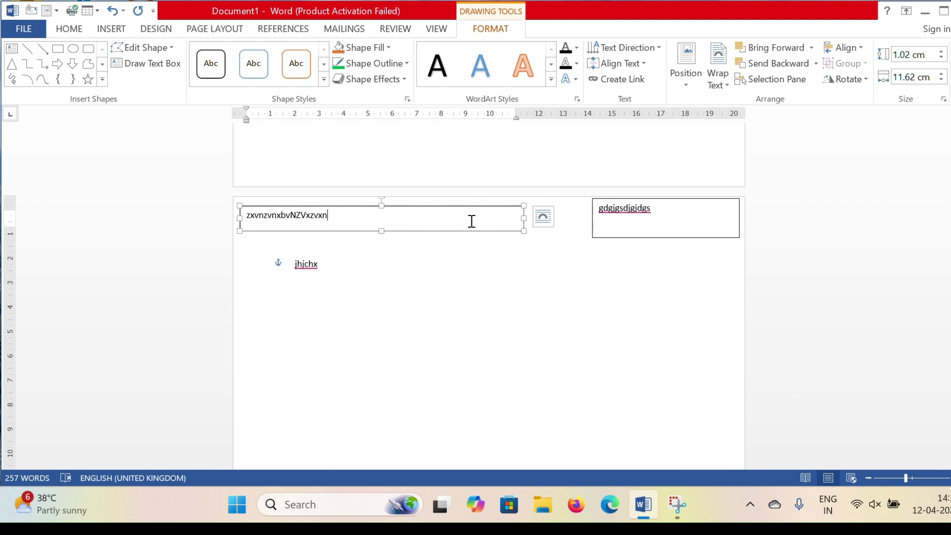
click(314, 394)
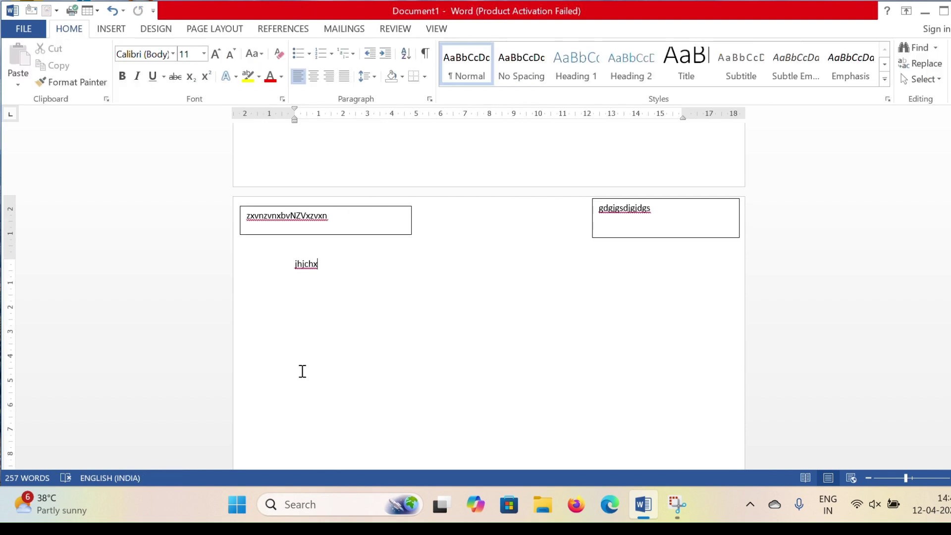
- Apply the orange outline shape style to the text box in the page's upper-left corner
click(308, 235)
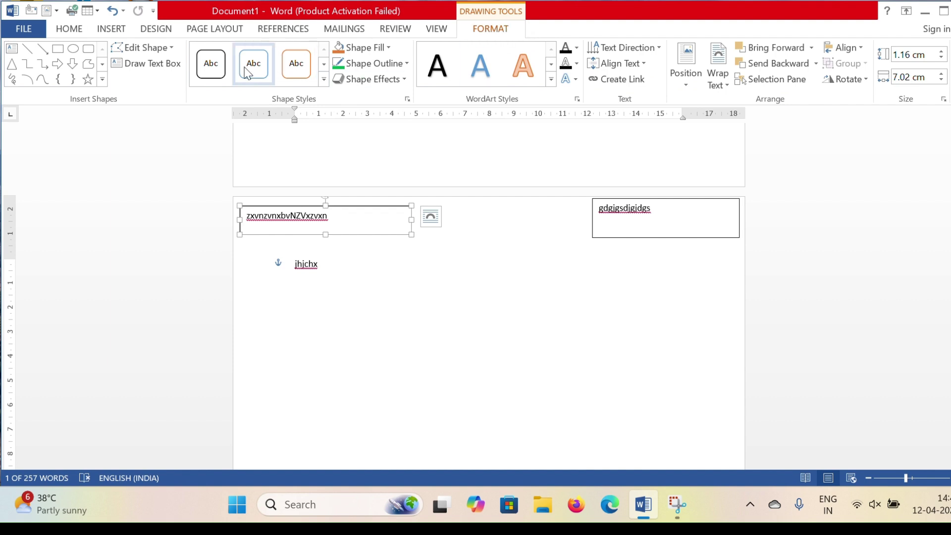
click(394, 284)
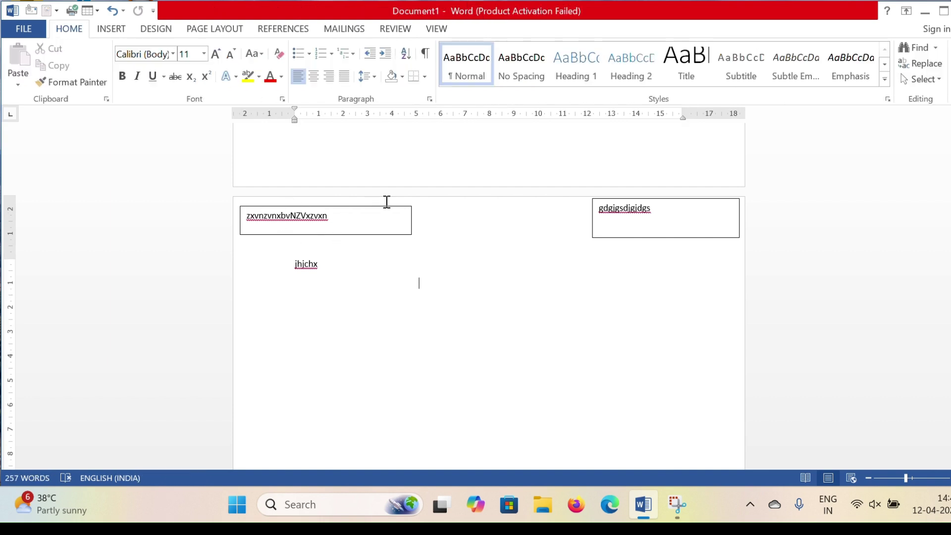
click(321, 213)
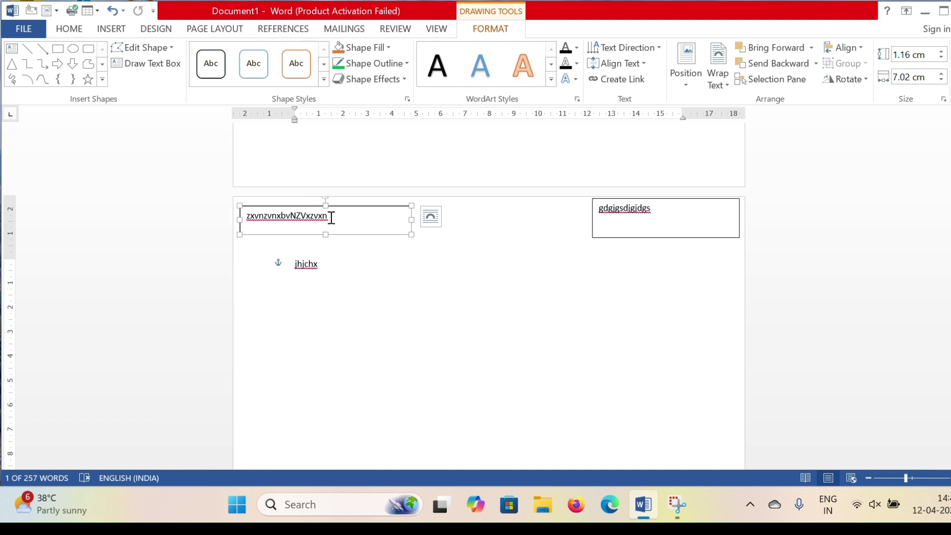
click(305, 73)
click(441, 294)
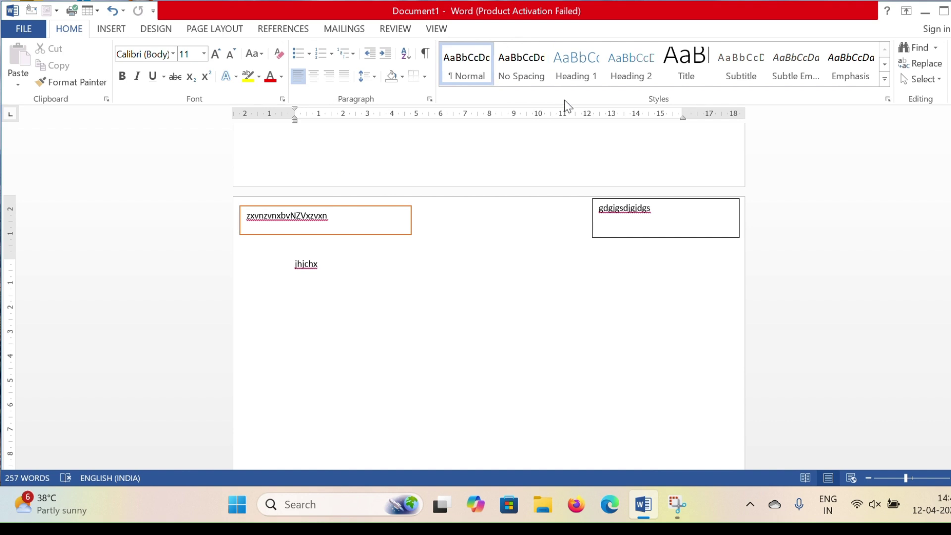
- Try the black outline shape style on the upper-left text box, then apply the orange gradient-filled style with white text
double_click(400, 216)
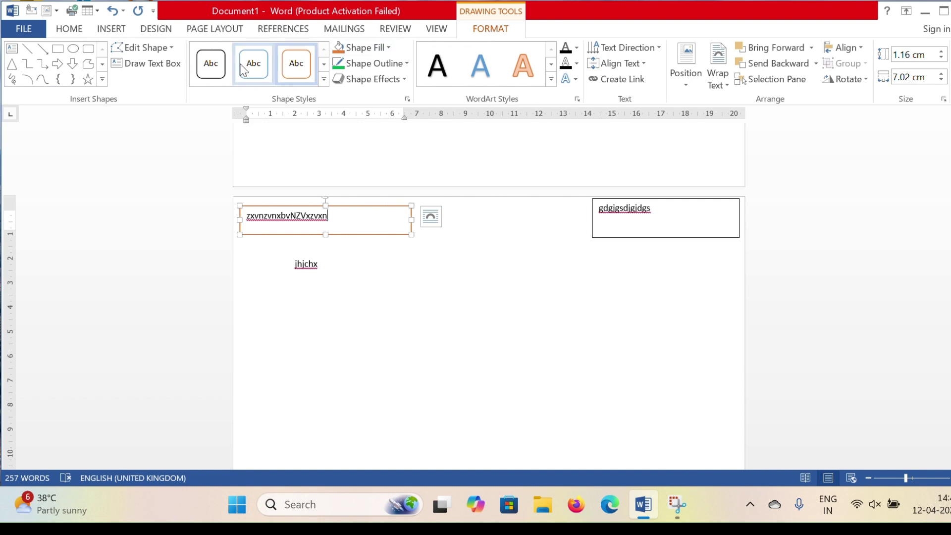
click(214, 69)
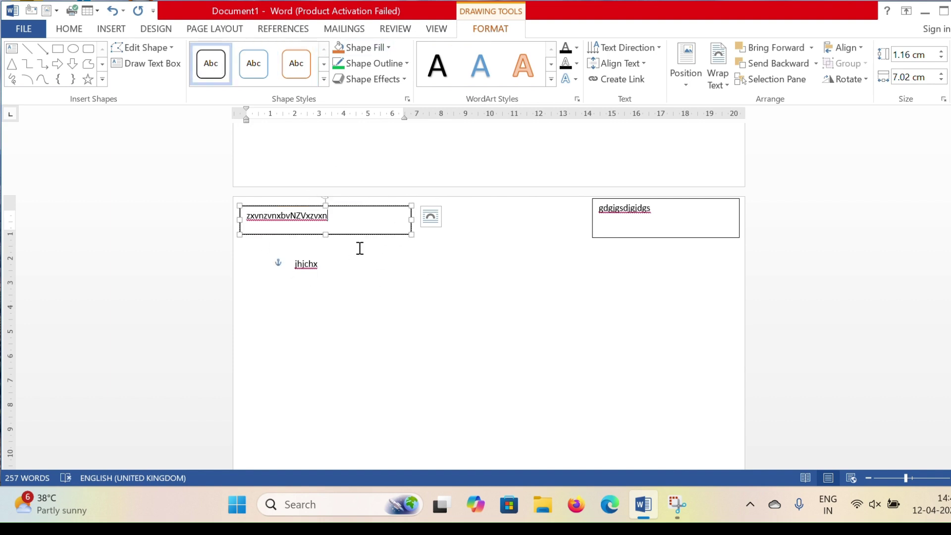
click(323, 79)
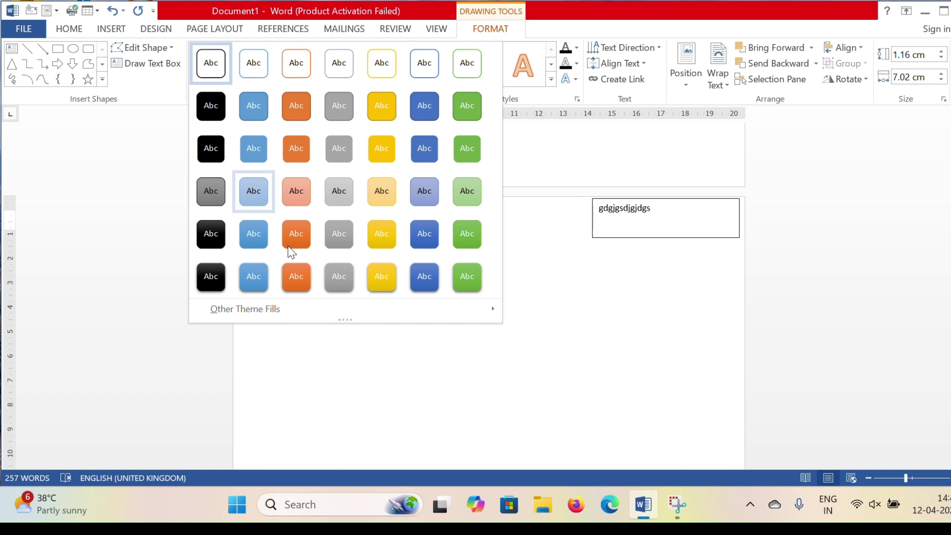
click(277, 164)
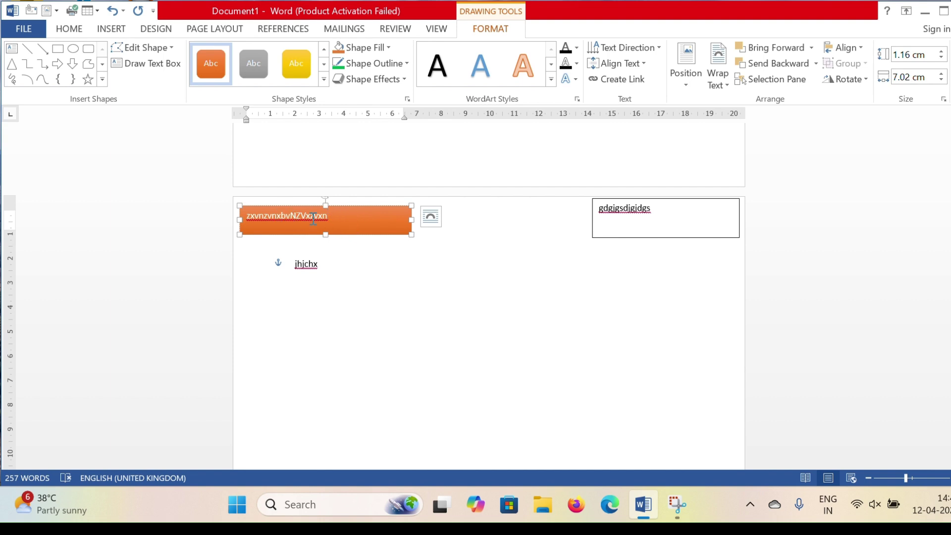
- Remove both the fill and the outline from the upper-left text box
click(366, 51)
click(368, 173)
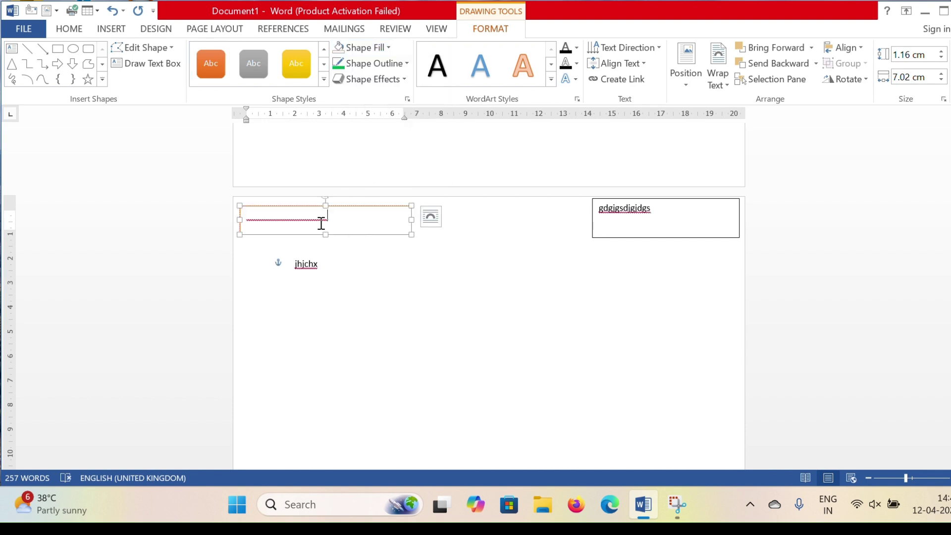
click(364, 60)
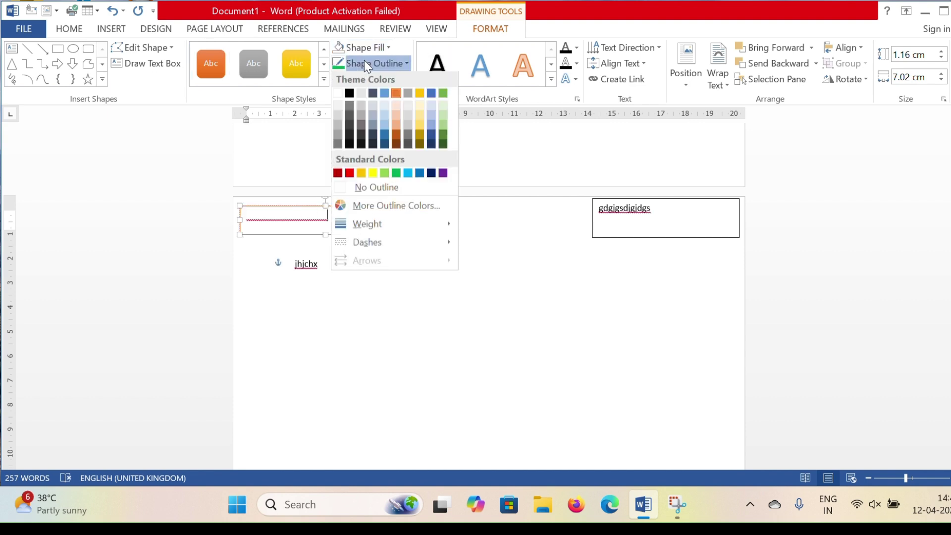
click(372, 190)
click(419, 283)
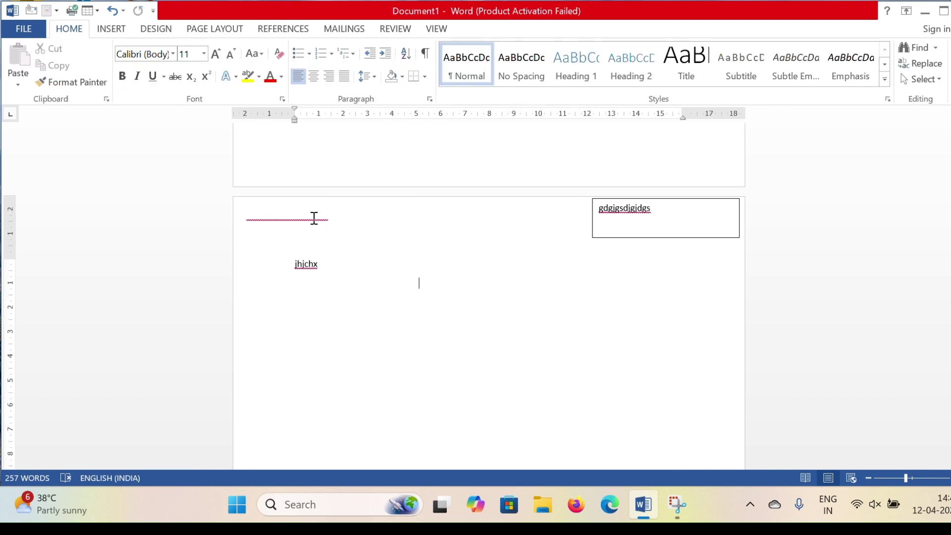
- Set the text fill of the upper-left text box to black
click(276, 214)
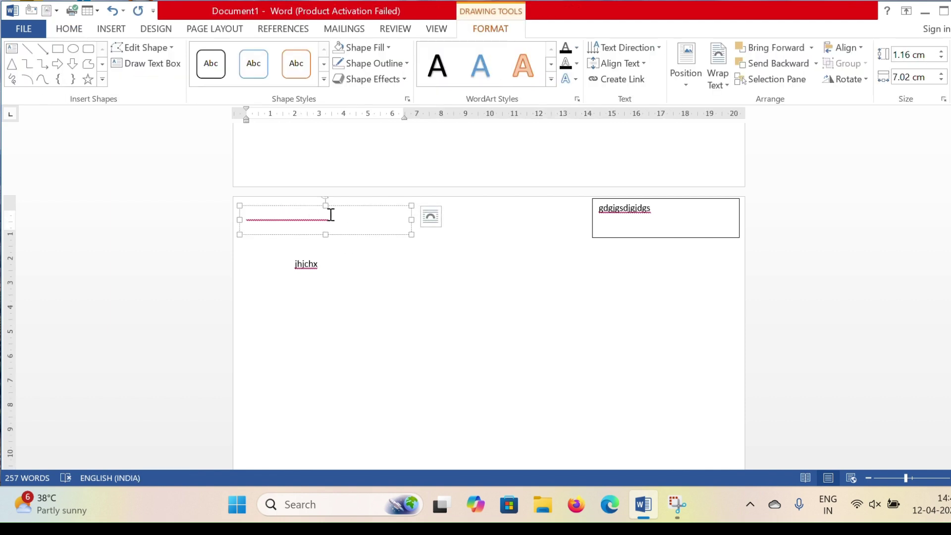
drag(340, 216, 257, 216)
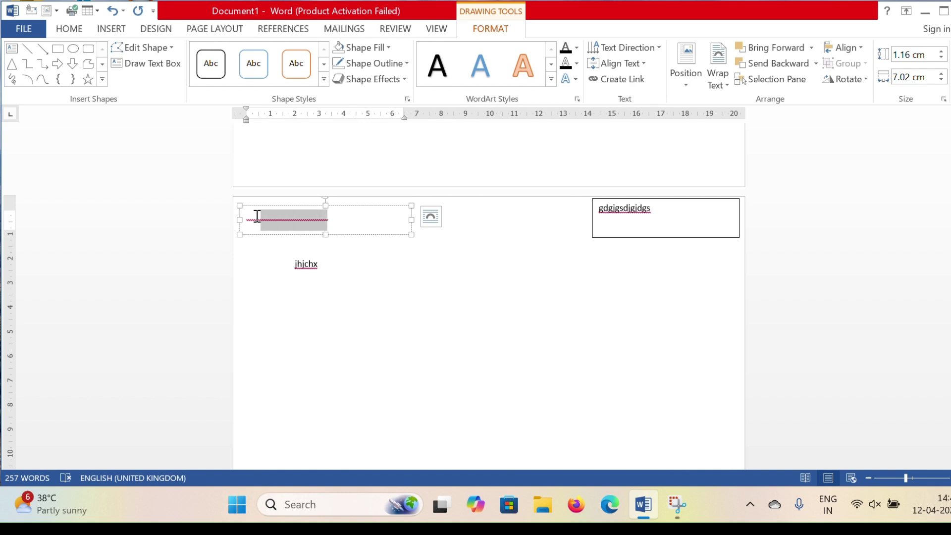
click(576, 47)
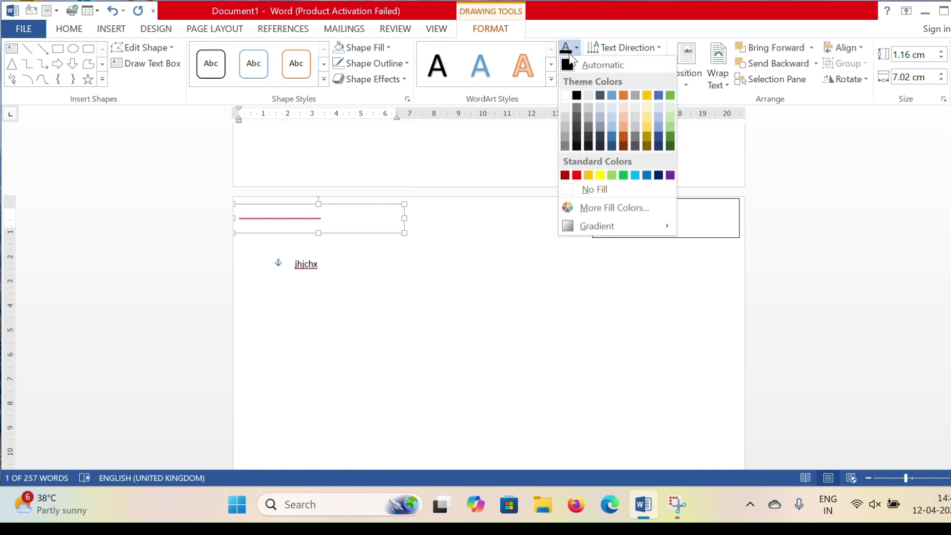
click(576, 95)
click(311, 230)
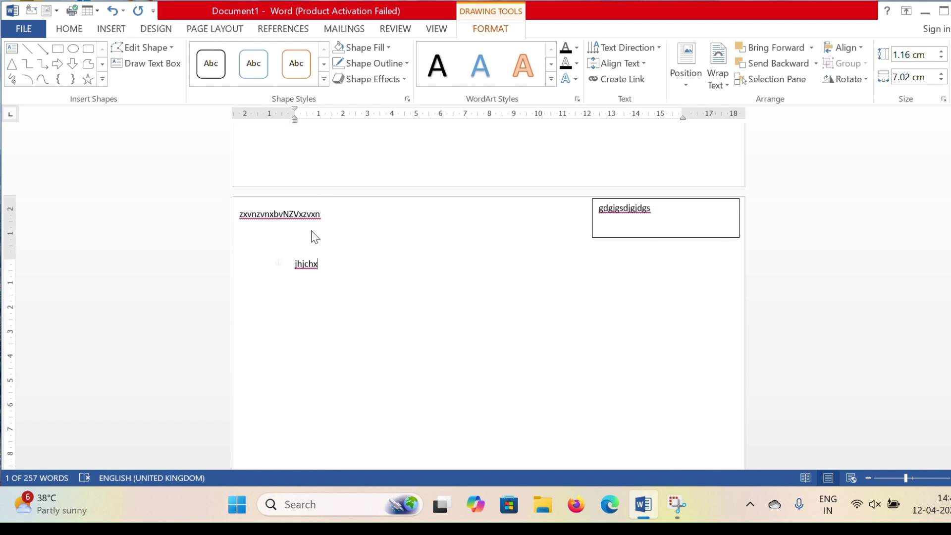
- Set the upper-right text box containing gdgjgsdjgjdgs to no fill and no outline
click(622, 218)
click(362, 50)
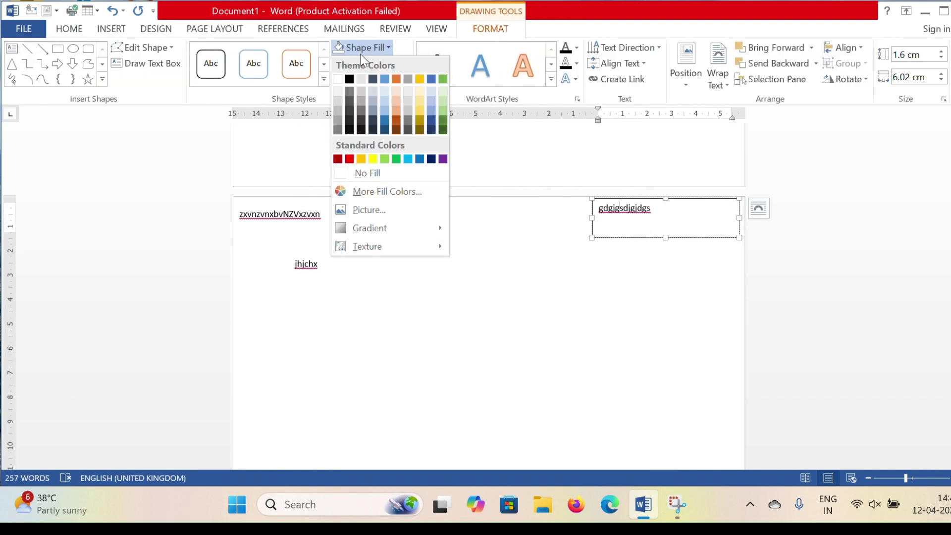
click(364, 173)
click(373, 63)
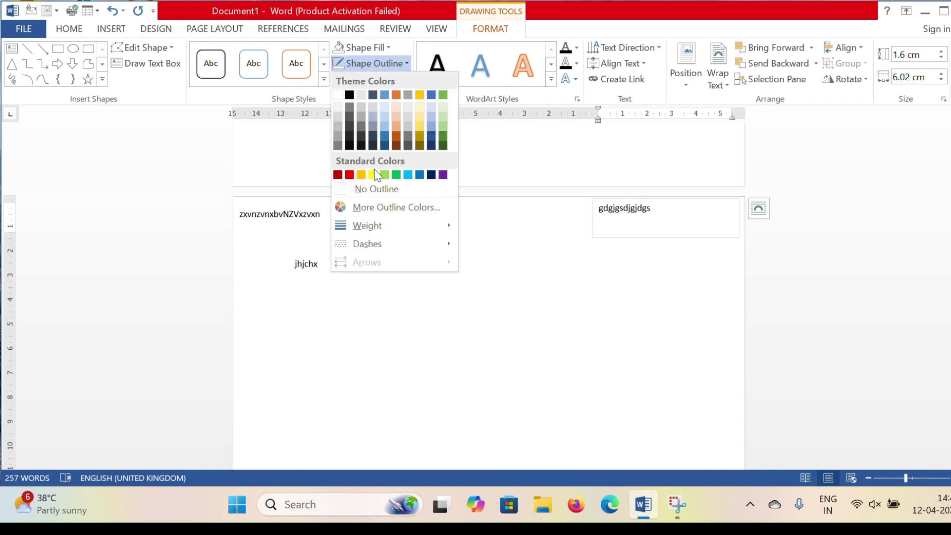
click(374, 188)
click(555, 239)
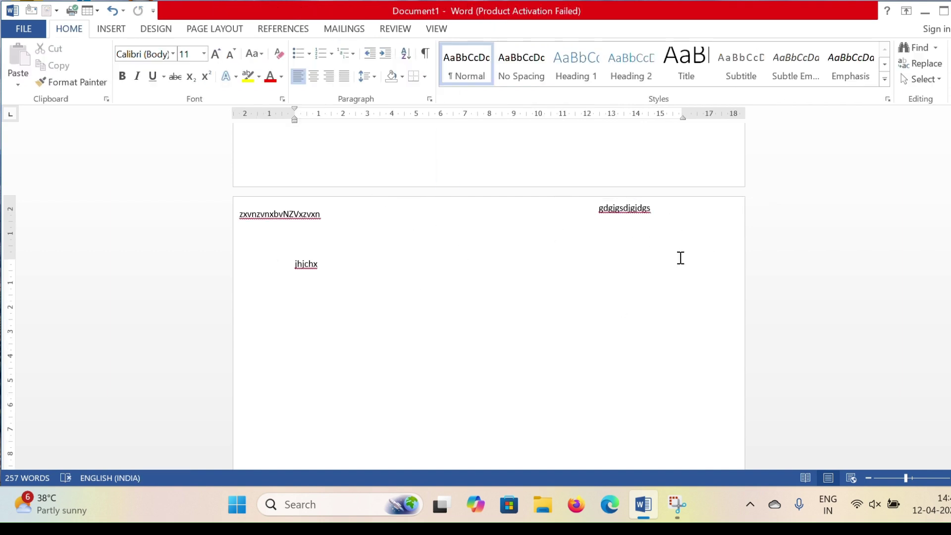
- Add a text box reading laptop beside the jhjchx text, without fill or outline
click(122, 30)
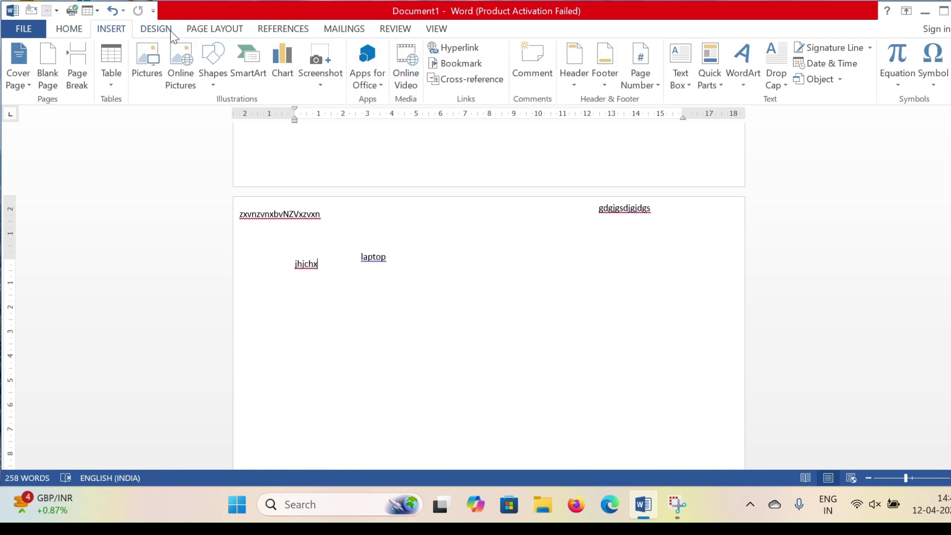
- Draw a rectangle about 8.37 cm wide and 2.56 cm high below the jhjchx and laptop texts
click(213, 68)
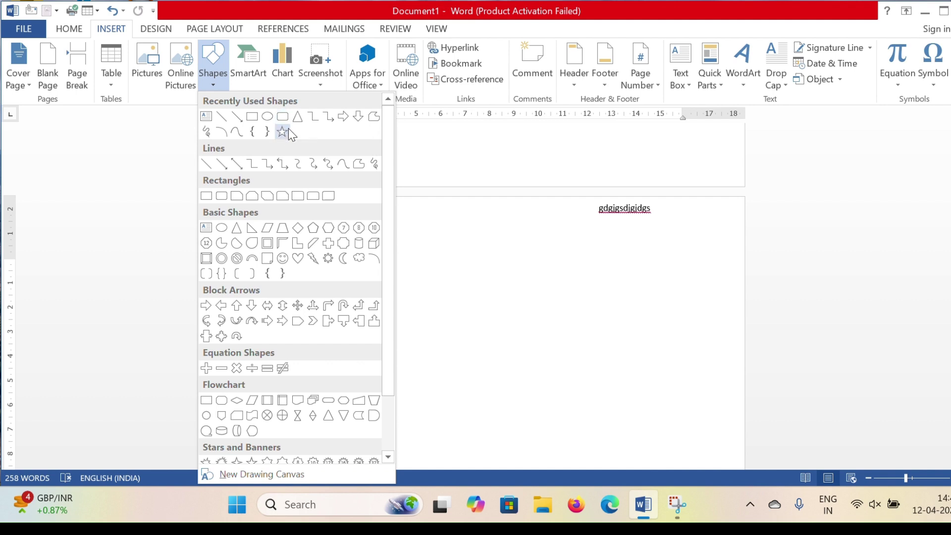
click(252, 117)
drag(316, 293, 520, 355)
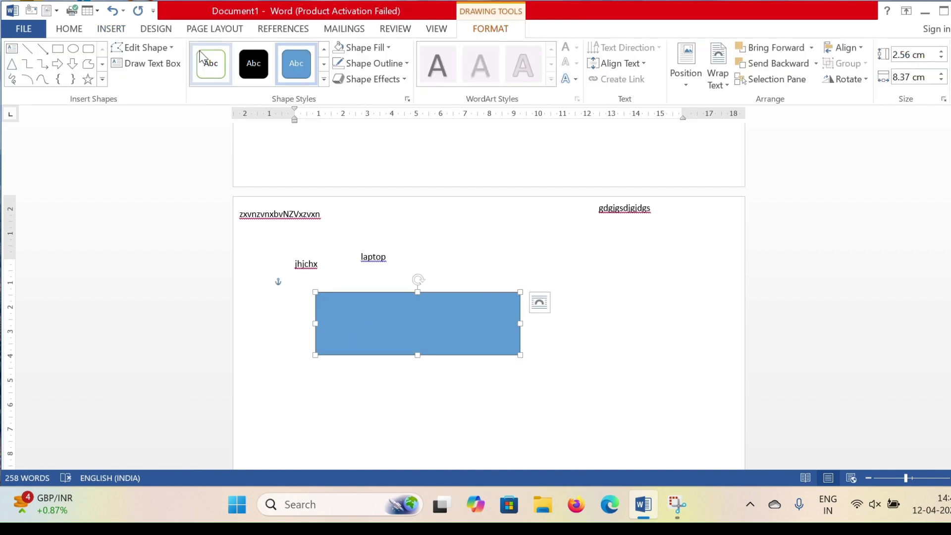
- Draw an oval about 4.37 cm wide and 3.66 cm high on the page beside the blue rectangle
click(115, 30)
click(213, 90)
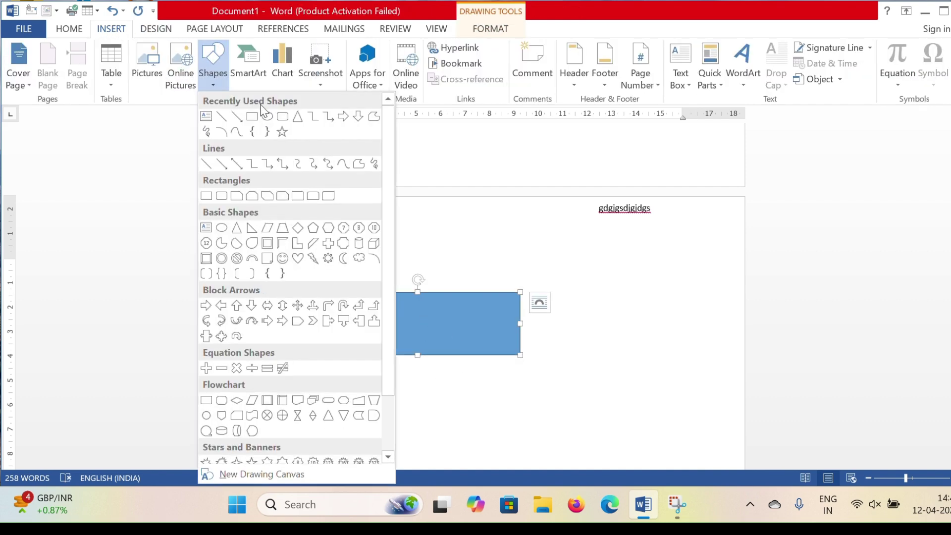
click(218, 212)
drag(571, 294, 678, 384)
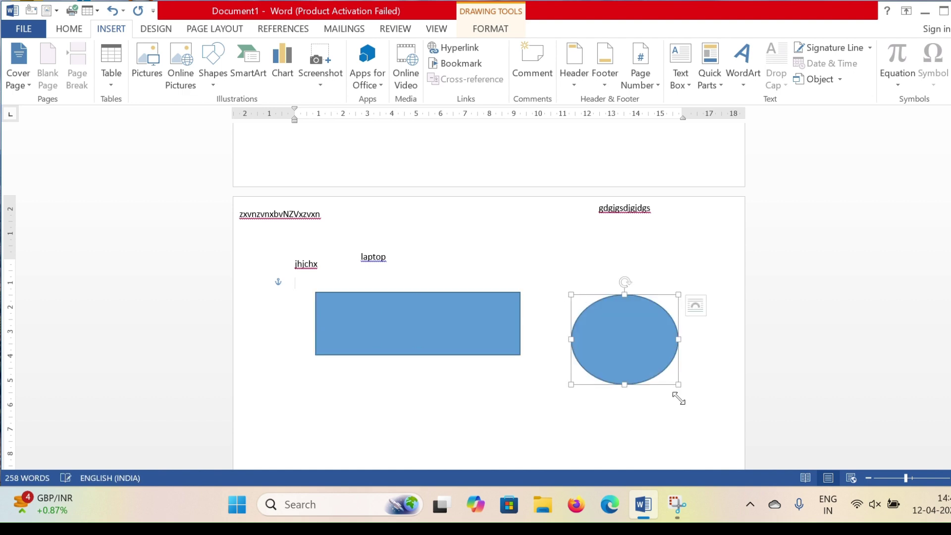
- Fill the rectangle with the standard green color
click(439, 322)
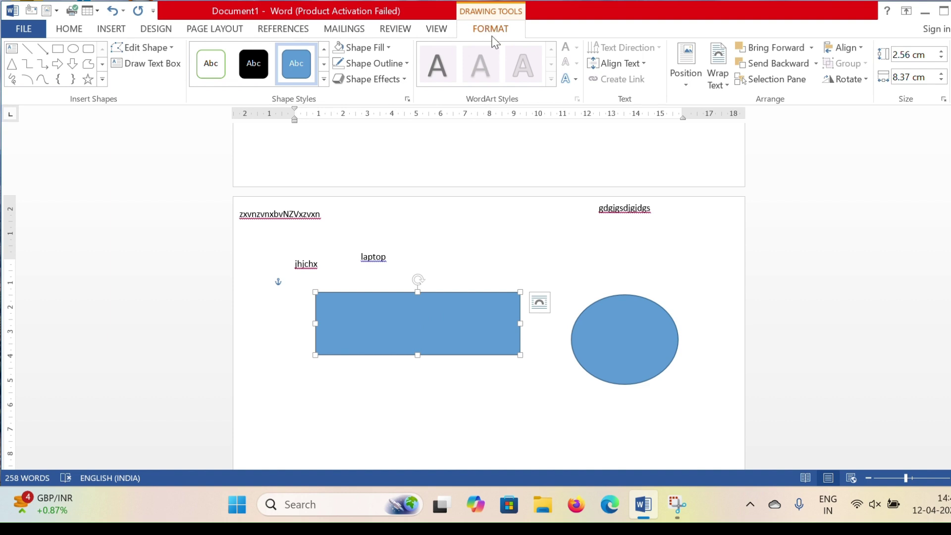
click(376, 261)
click(402, 335)
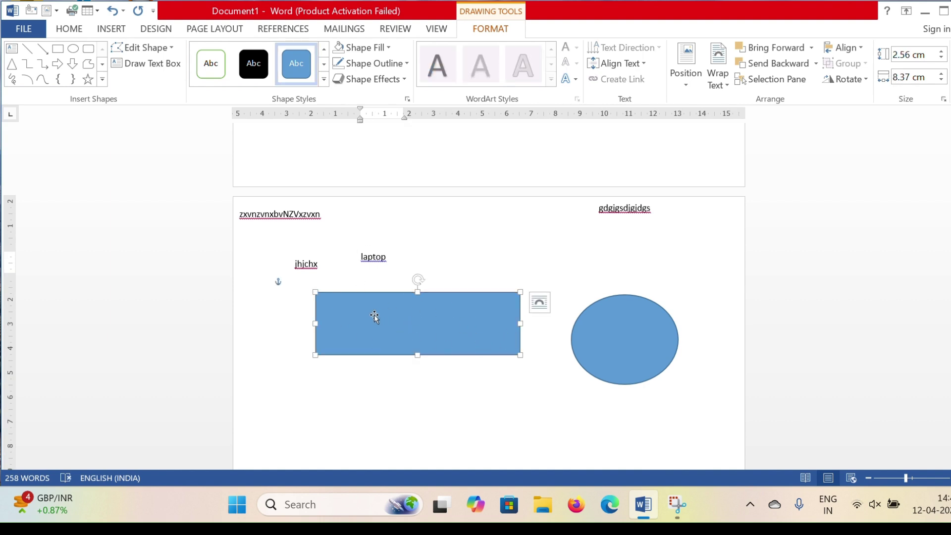
click(382, 257)
click(409, 326)
click(365, 48)
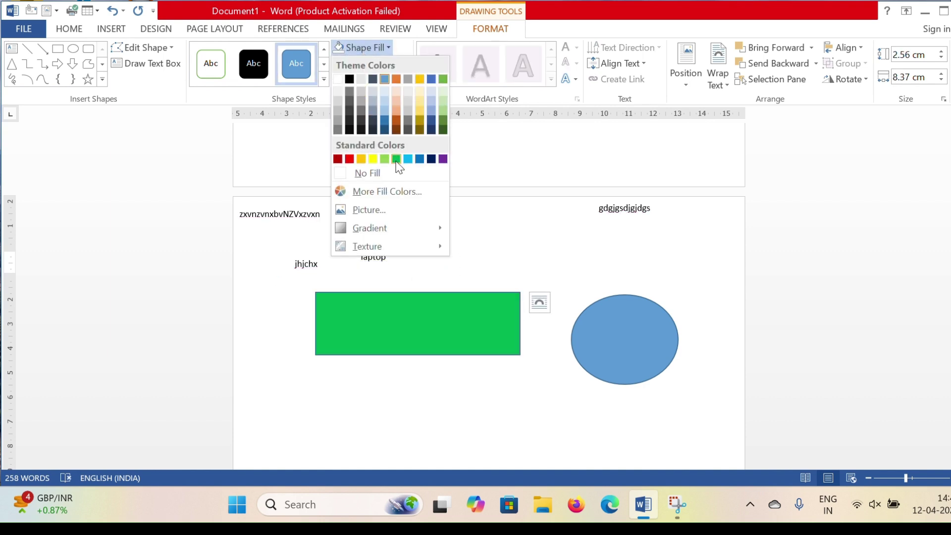
click(397, 159)
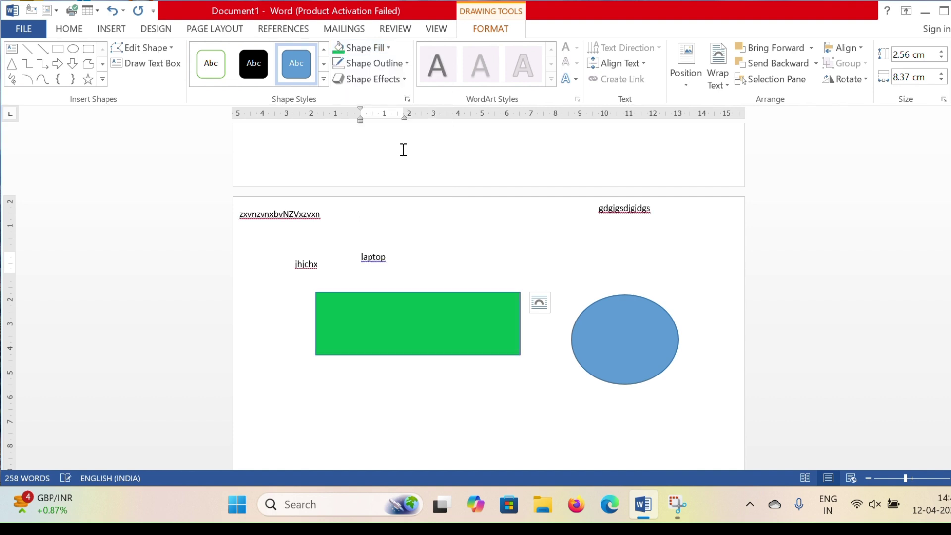
- Give the green rectangle a red outline with a heavy line weight
click(361, 64)
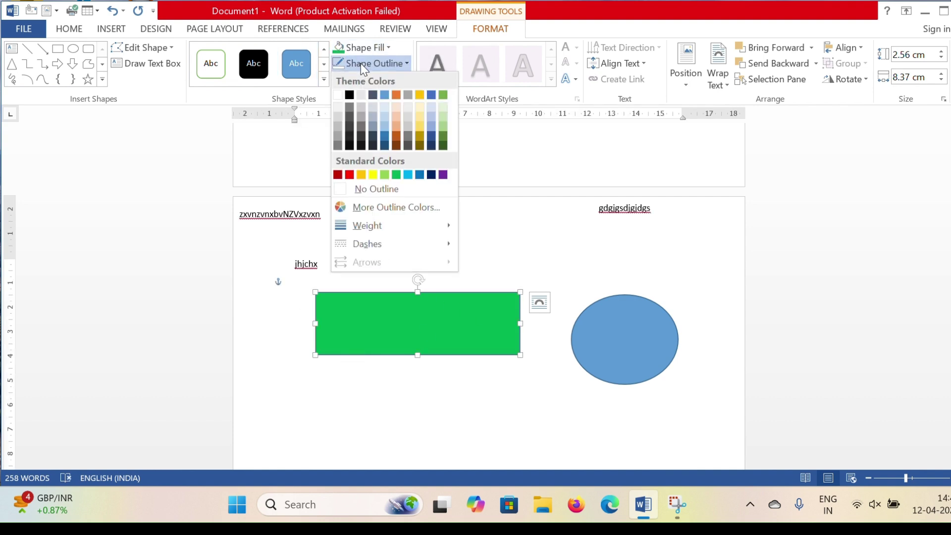
click(349, 175)
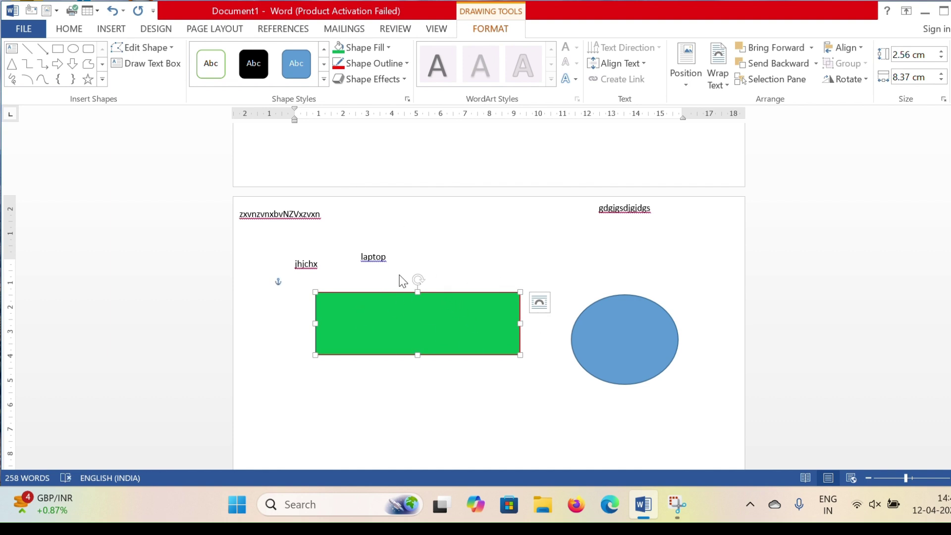
click(360, 65)
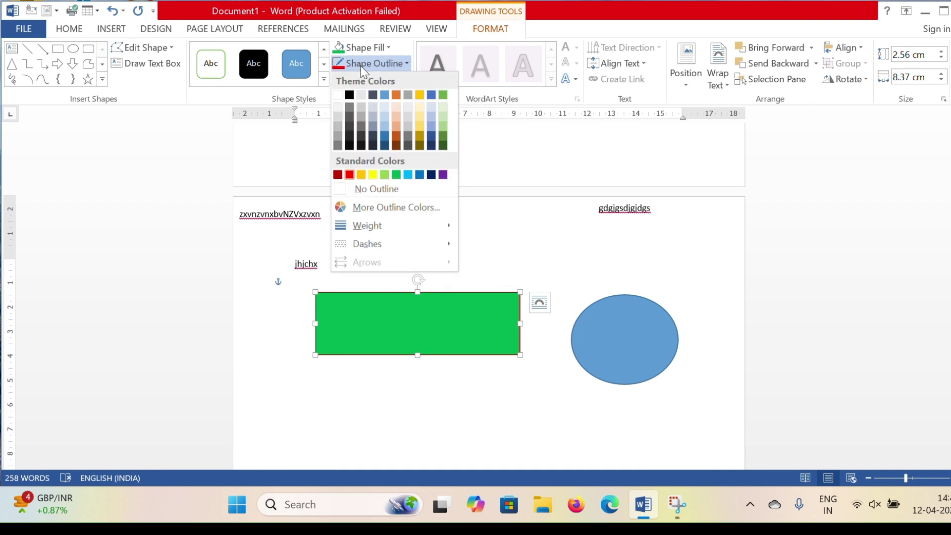
mouse_move(382, 227)
click(495, 328)
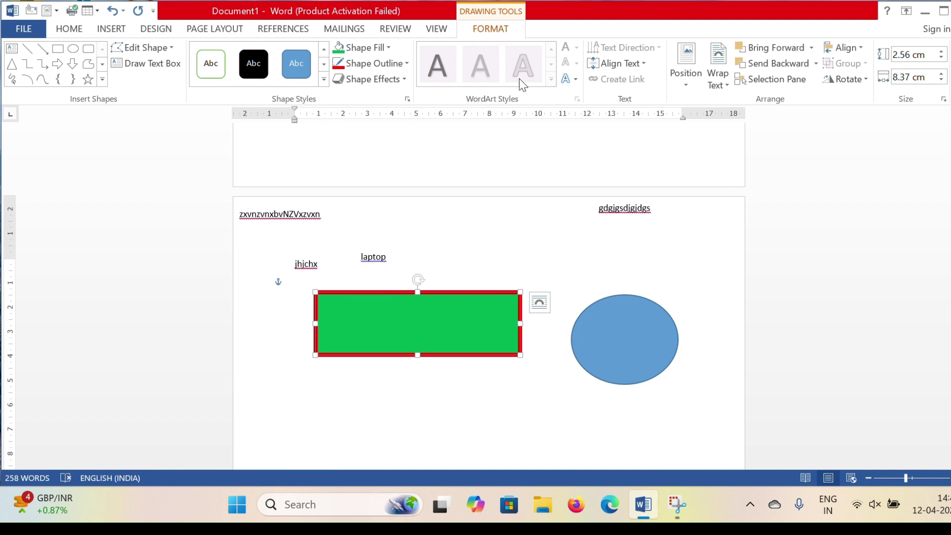
- Apply the orange glow variation from the second row to the green rectangle
click(387, 79)
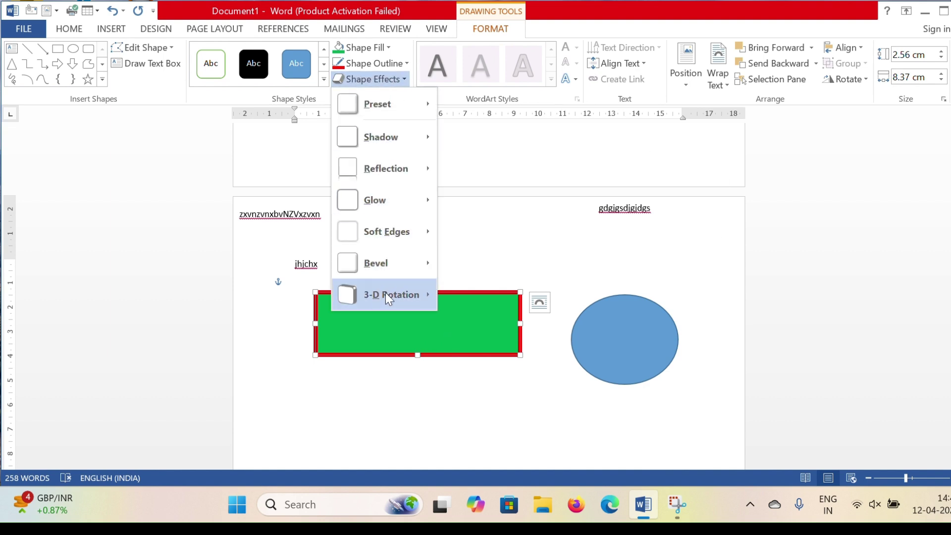
mouse_move(373, 200)
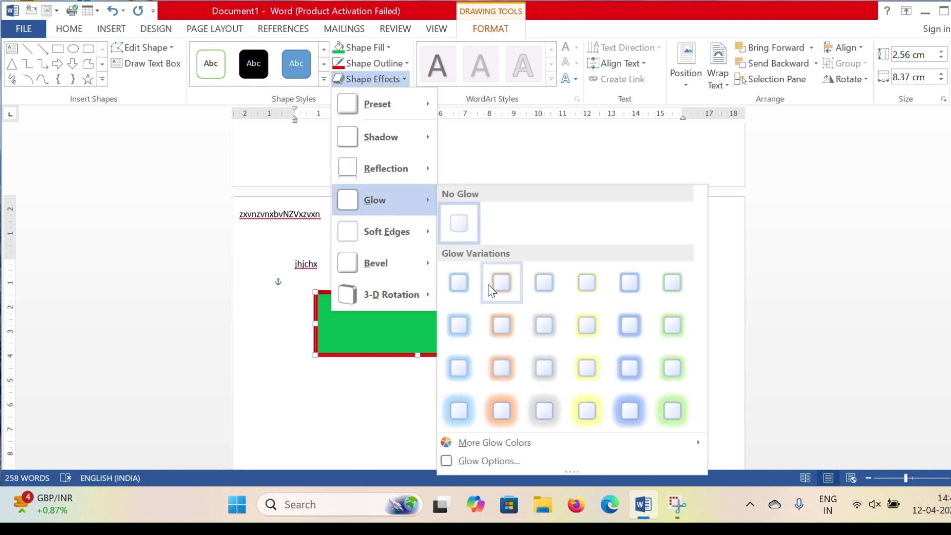
click(501, 324)
click(476, 382)
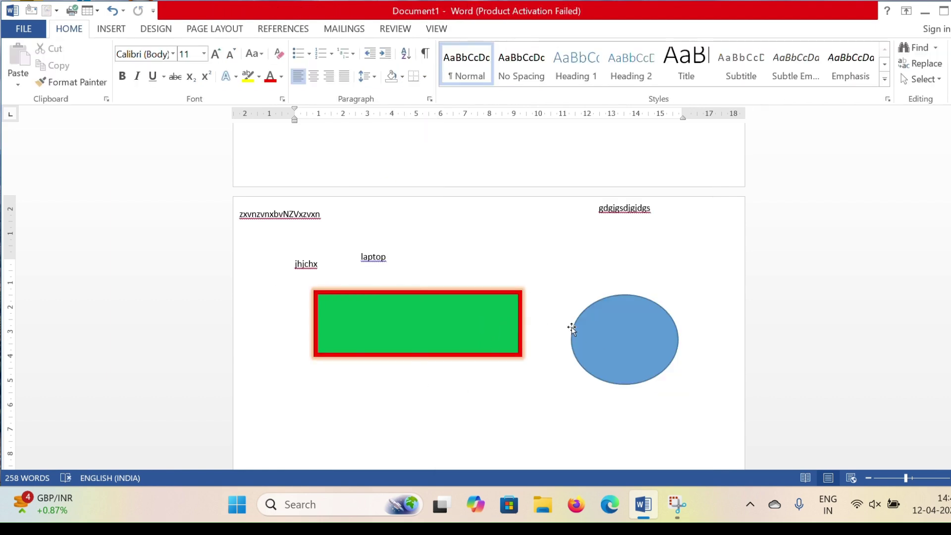
- Fill the oval with the standard yellow color
click(611, 333)
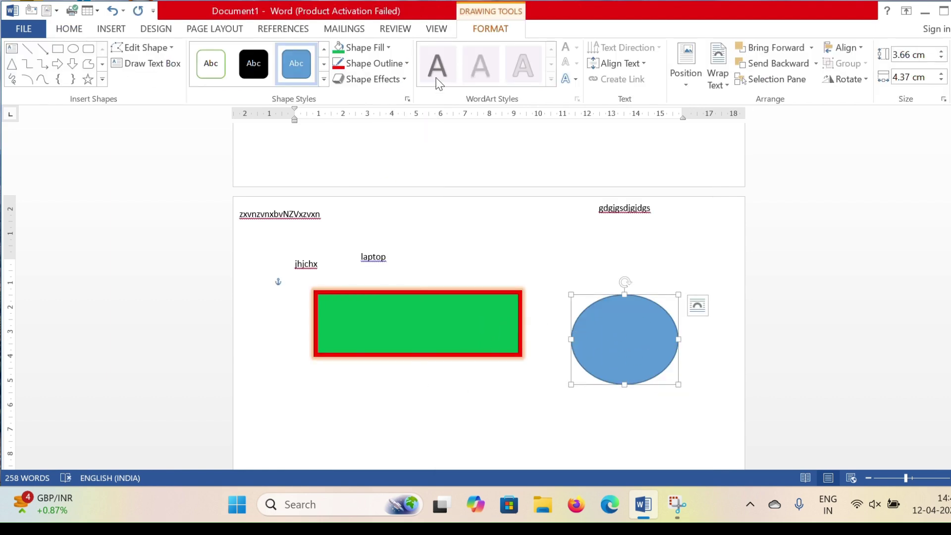
click(369, 51)
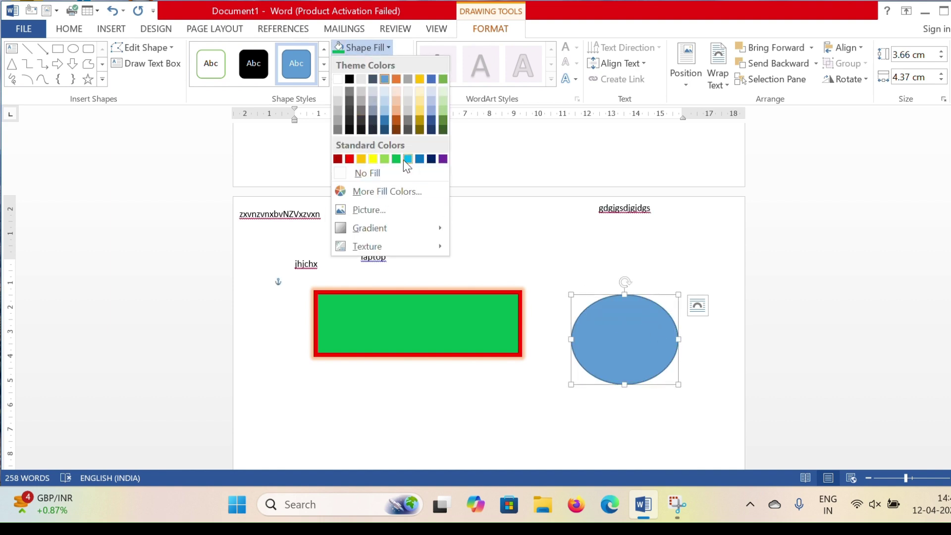
click(373, 158)
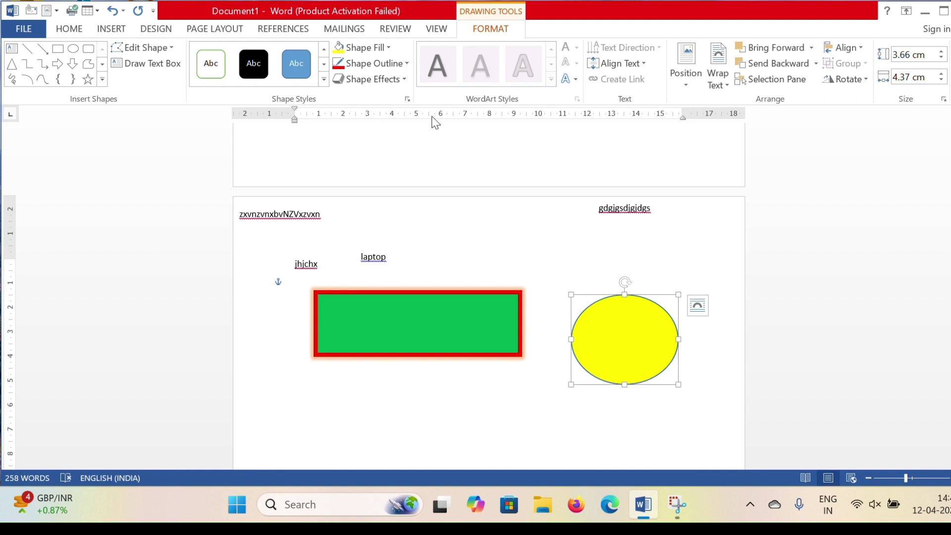
- Give the yellow oval a standard light blue outline with a heavy line weight
click(372, 64)
click(408, 174)
click(373, 63)
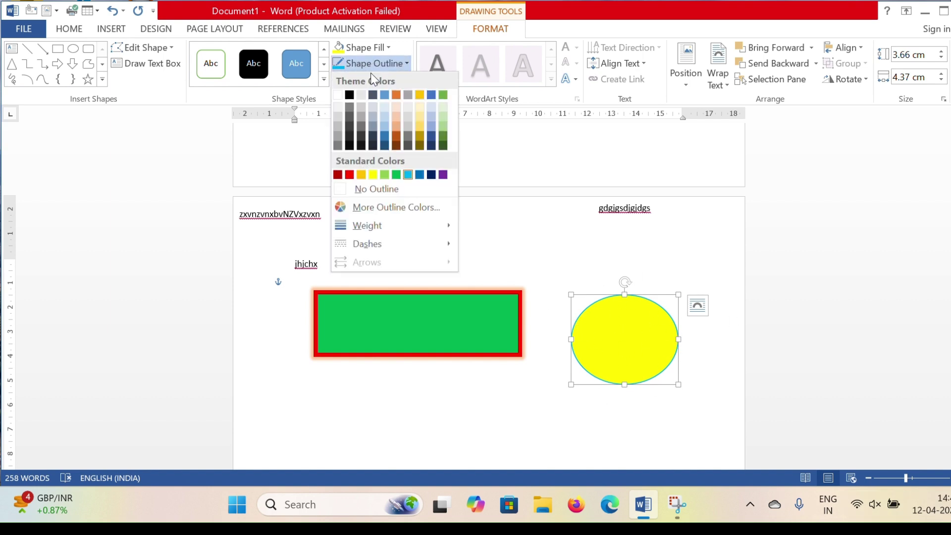
mouse_move(391, 227)
click(547, 327)
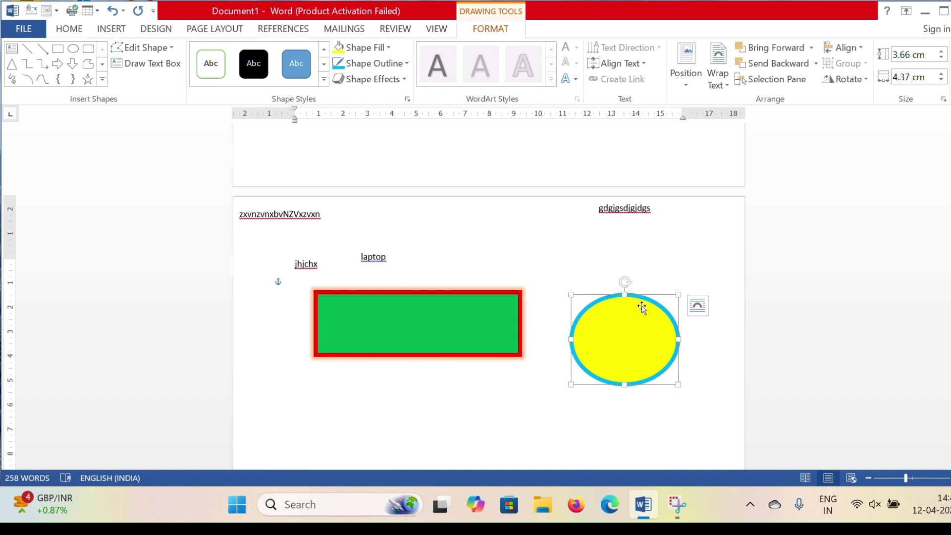
- Apply the middle reflection variation of the first row to the yellow oval
click(367, 78)
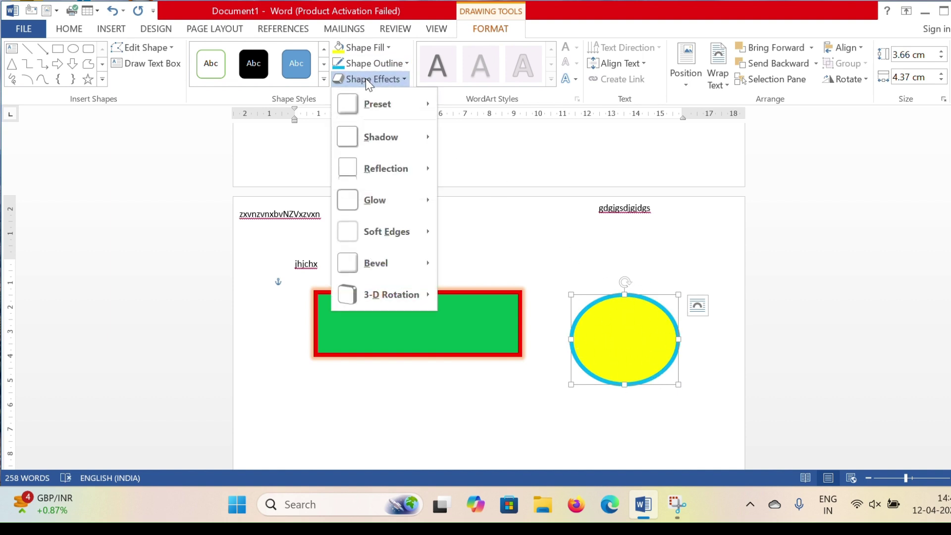
mouse_move(381, 182)
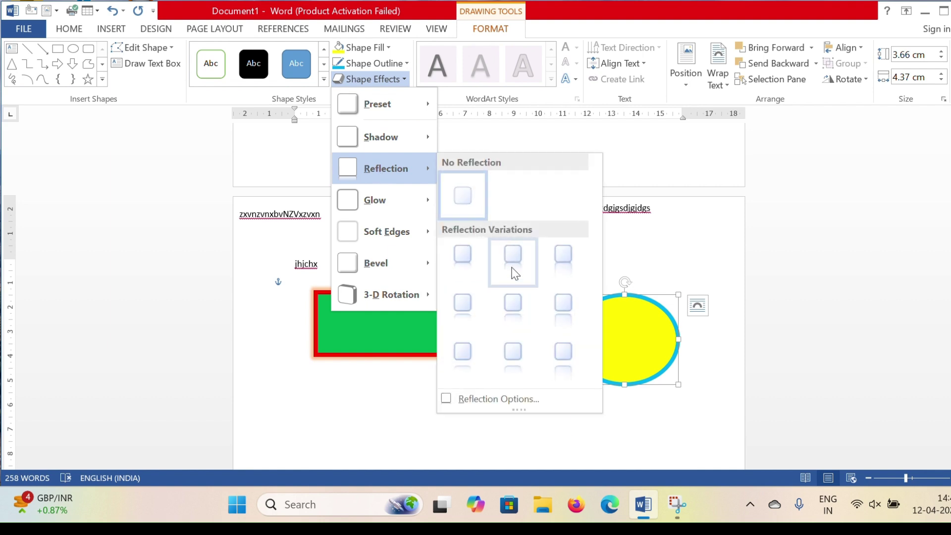
click(513, 260)
click(682, 240)
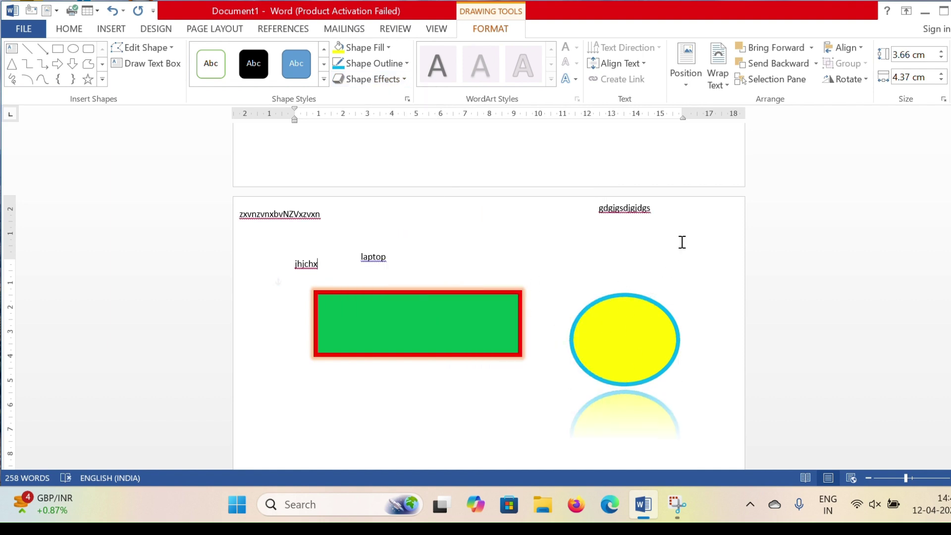
- Add the text Jay shree ram inside the green rectangle
click(502, 332)
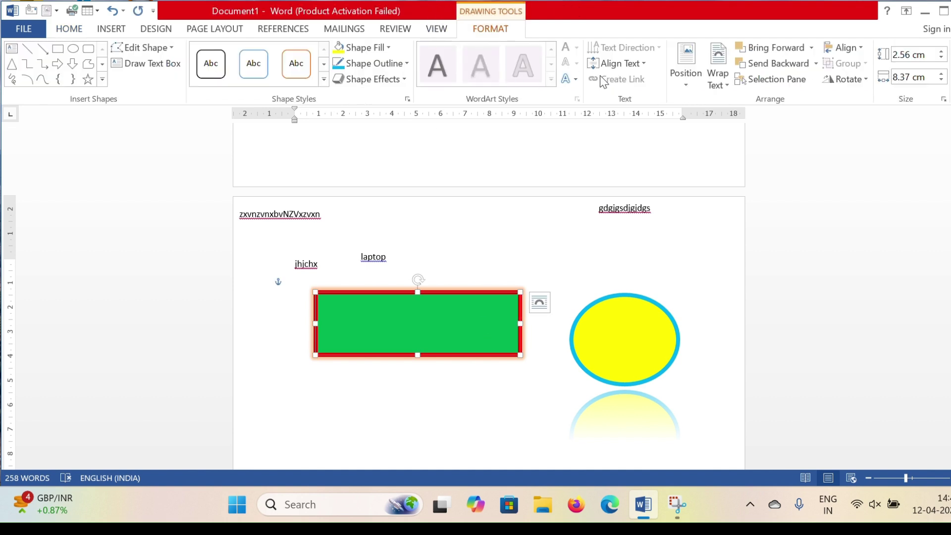
click(512, 250)
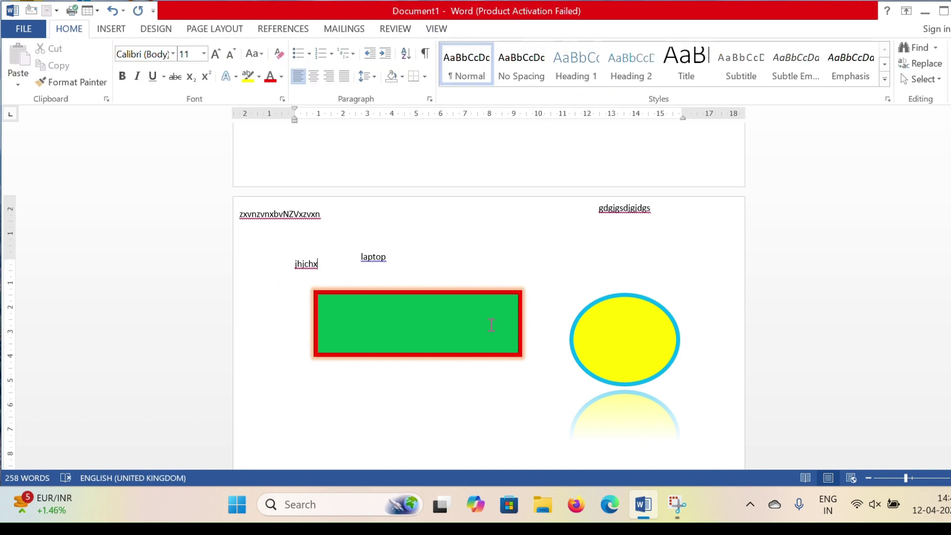
click(494, 321)
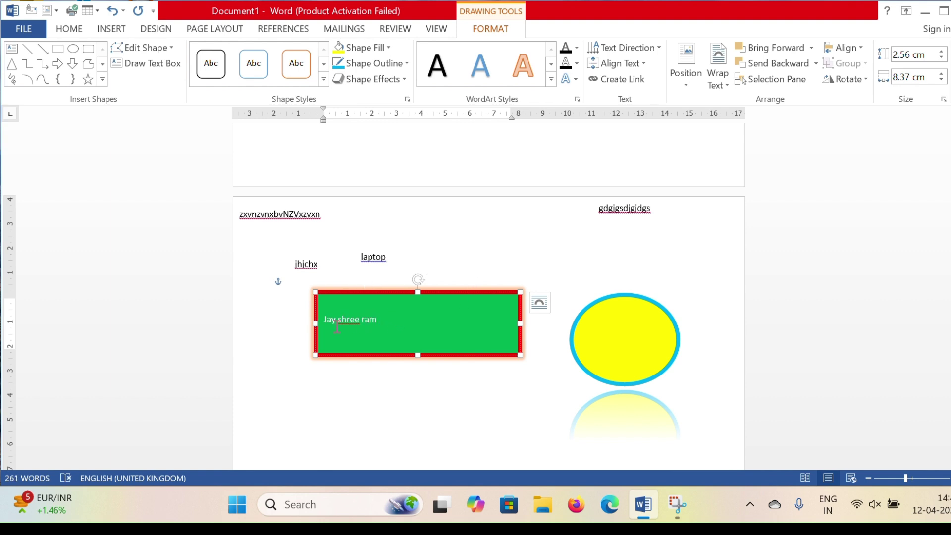
- Set the text fill of Jay shree ram in the green rectangle to standard red
drag(386, 319, 325, 321)
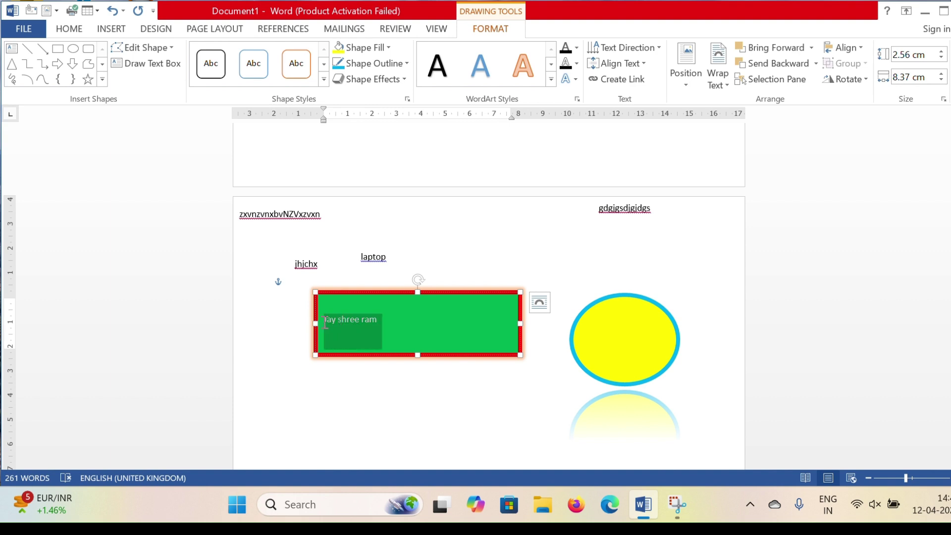
click(576, 48)
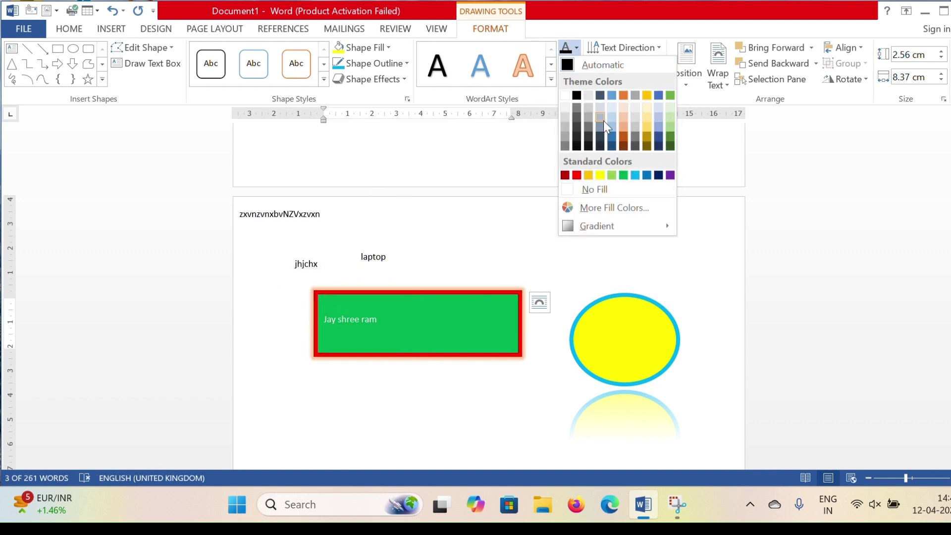
click(576, 175)
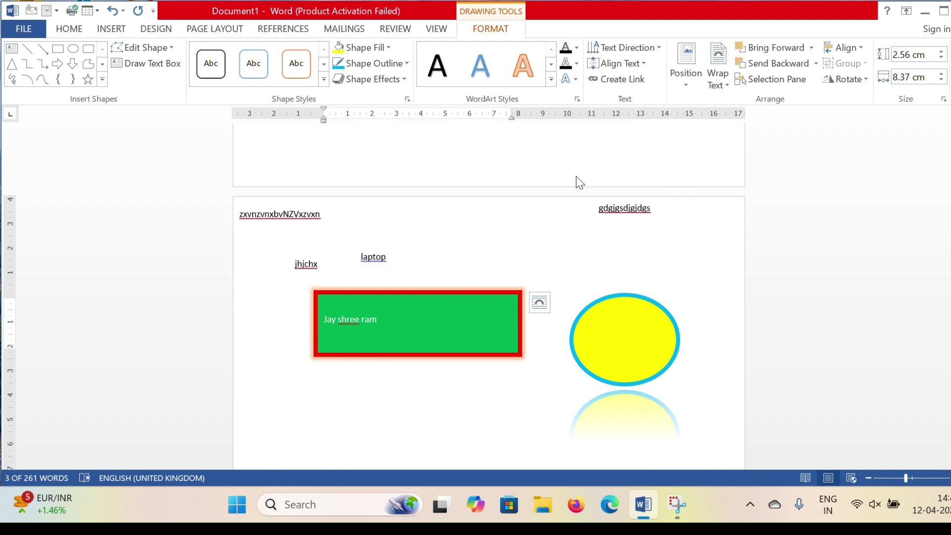
- Increase the font size of the Jay shree ram text to 16
click(70, 33)
click(215, 54)
click(215, 53)
click(215, 54)
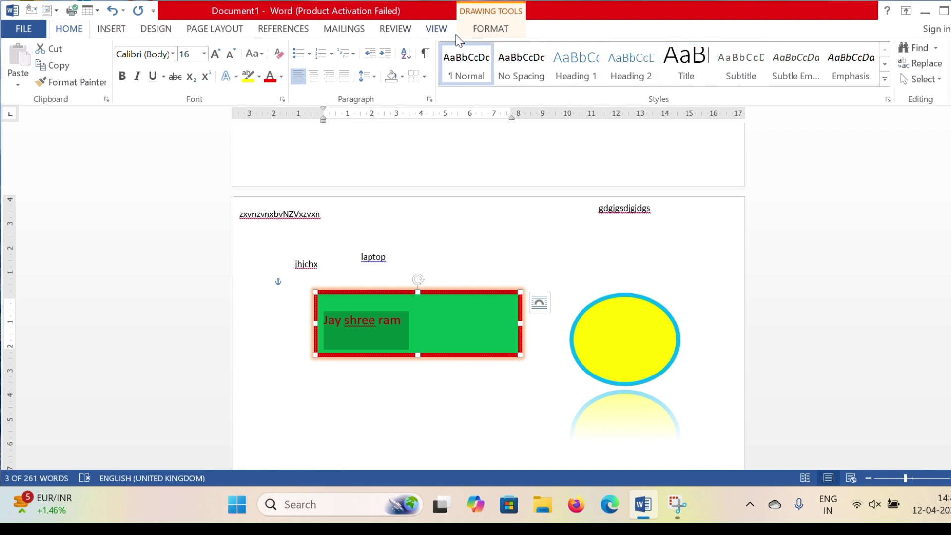
- Give the Jay shree ram text a blue theme-color text outline
click(497, 30)
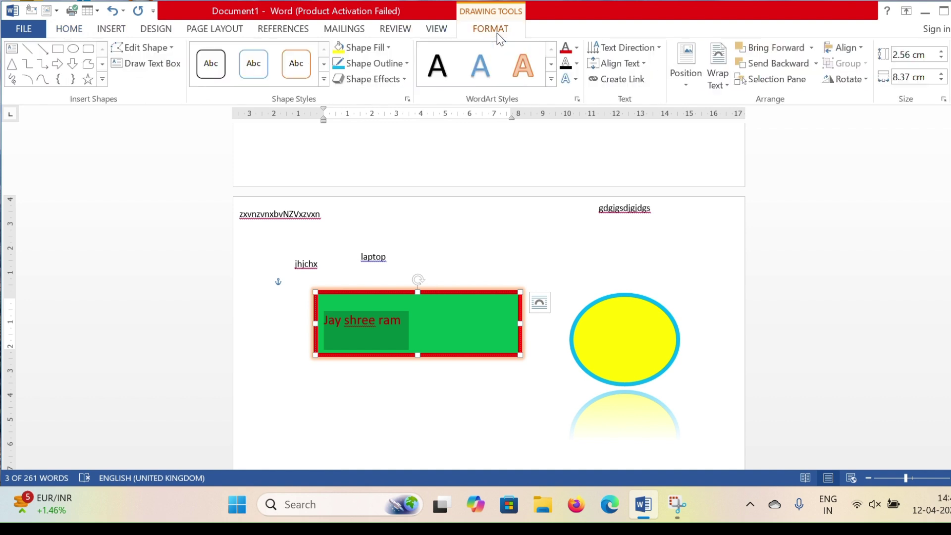
click(576, 64)
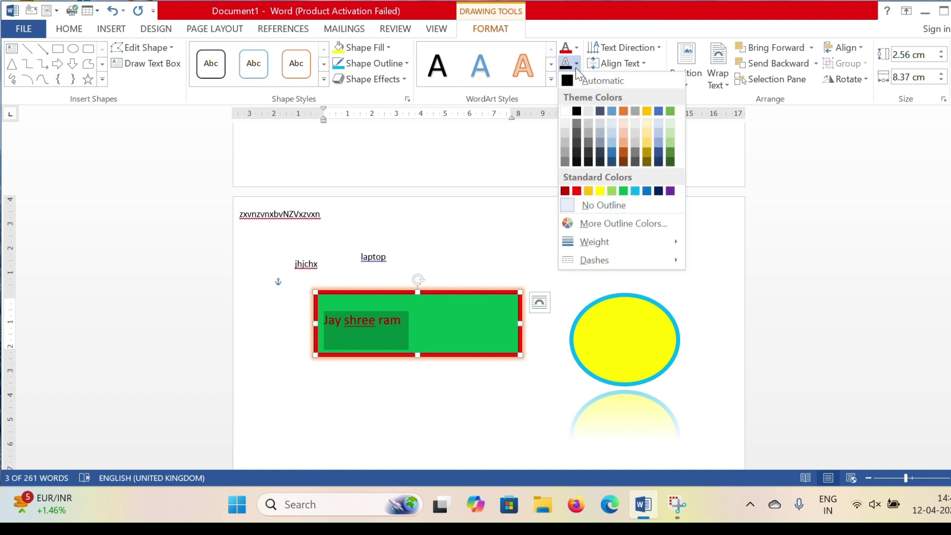
click(612, 145)
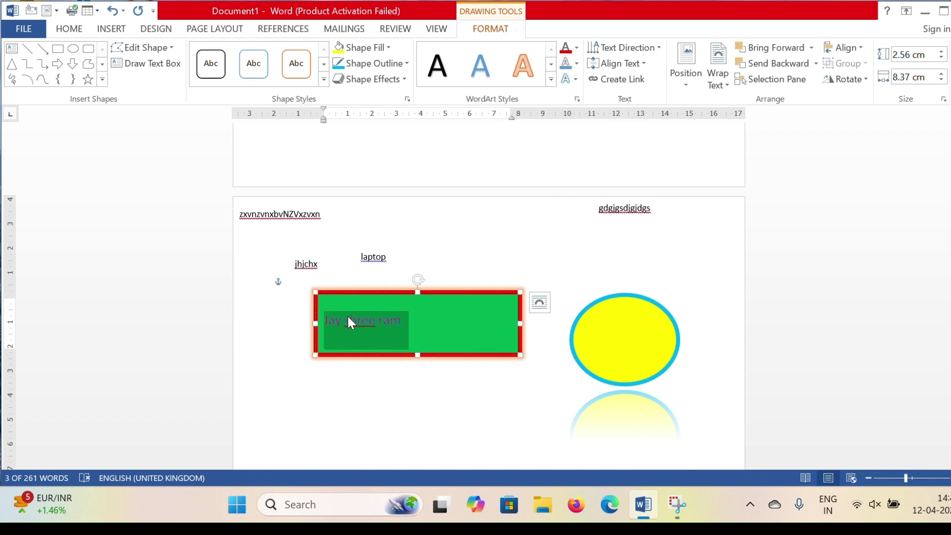
- Enlarge the Jay shree ram text in the green rectangle to font size 48
click(69, 29)
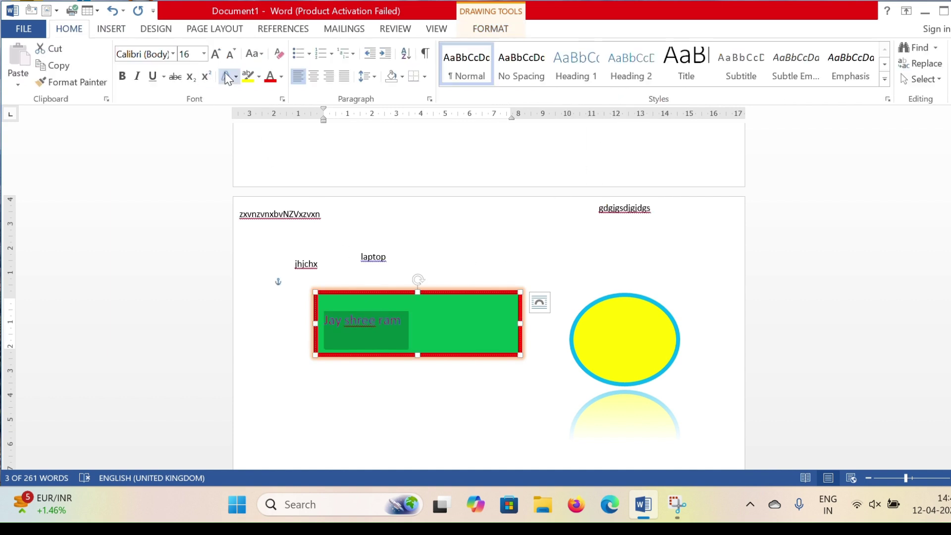
click(214, 52)
click(214, 52)
click(214, 52)
click(213, 53)
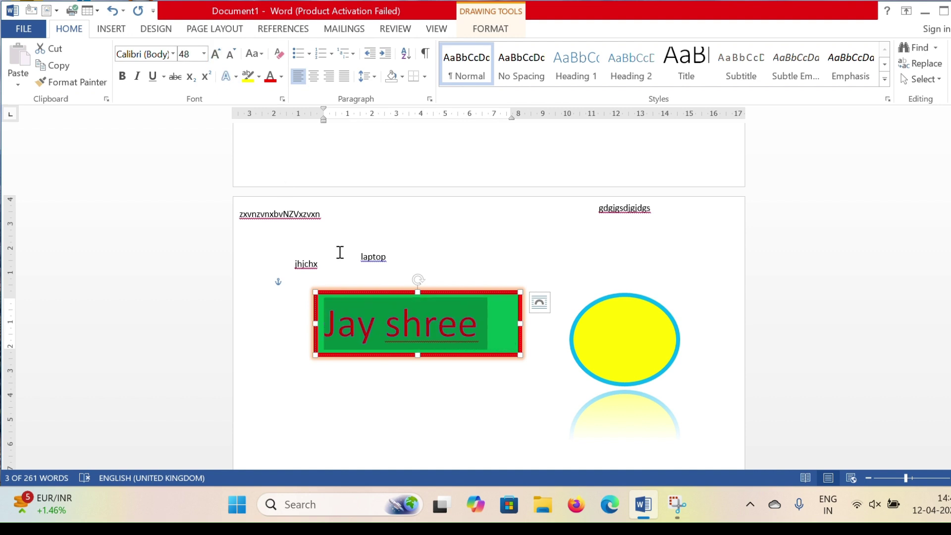
- Give the Jay shree text in the green rectangle a black theme-color text outline
click(484, 409)
drag(443, 331, 325, 328)
click(491, 30)
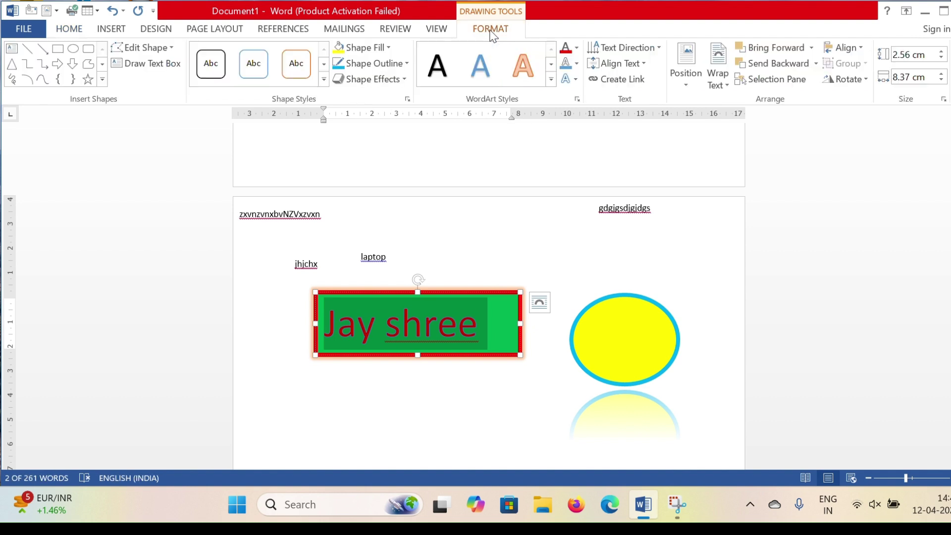
click(576, 63)
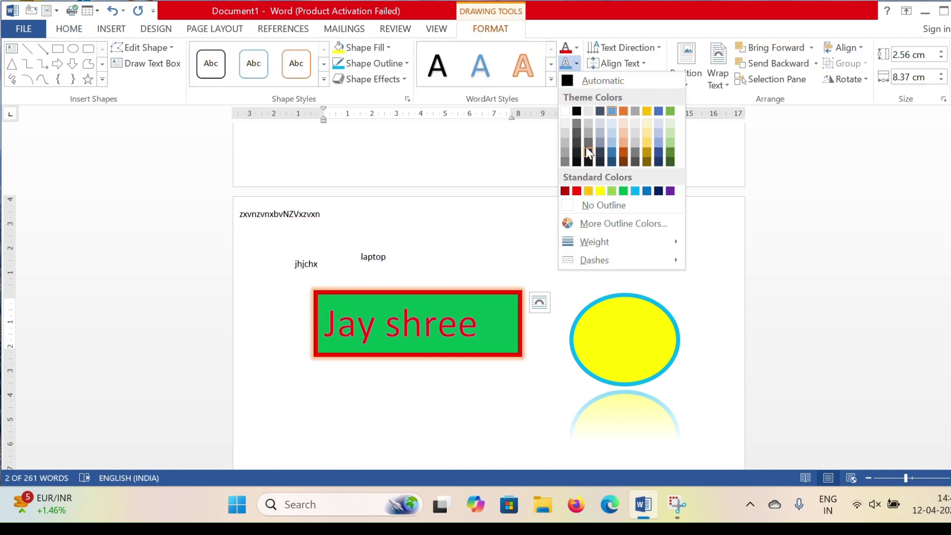
click(577, 113)
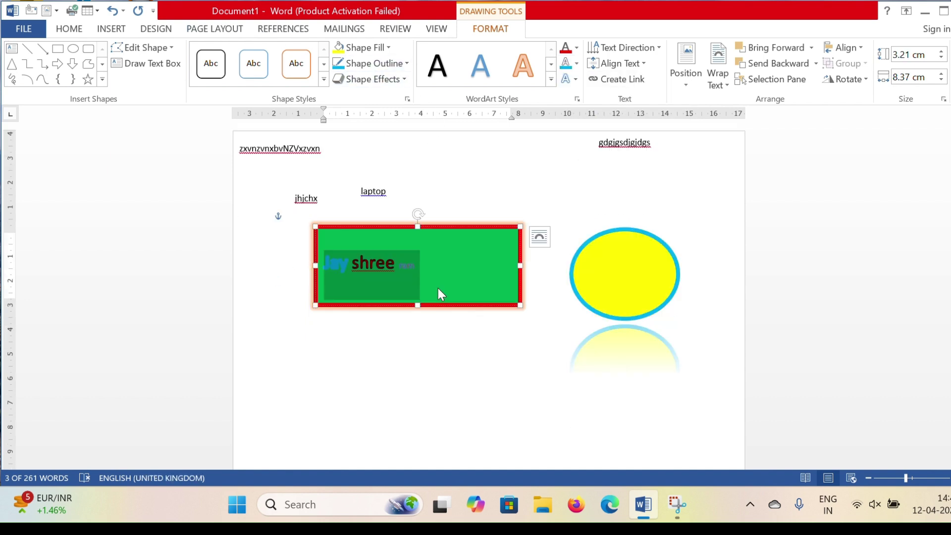
click(502, 334)
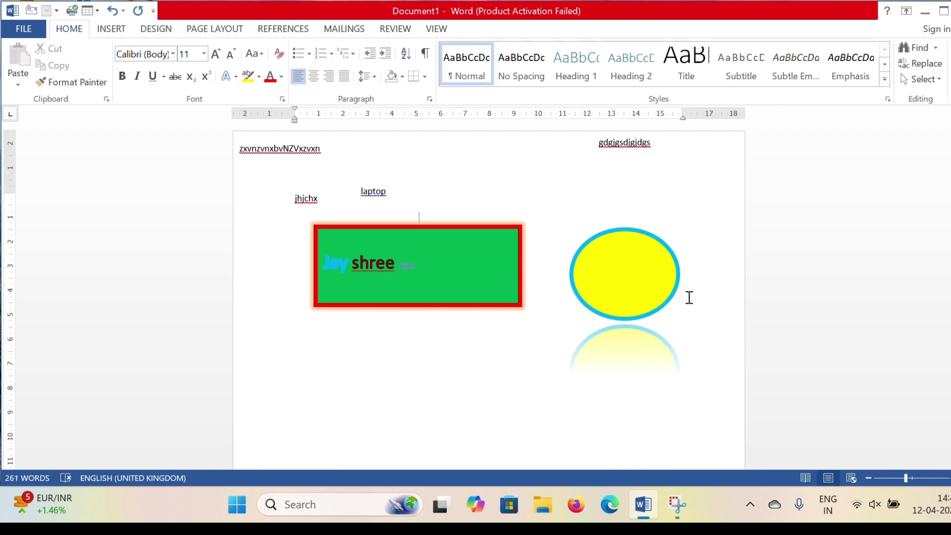
- Rotate all text in the green rectangle by 90°, and change its direction to 270°
click(495, 263)
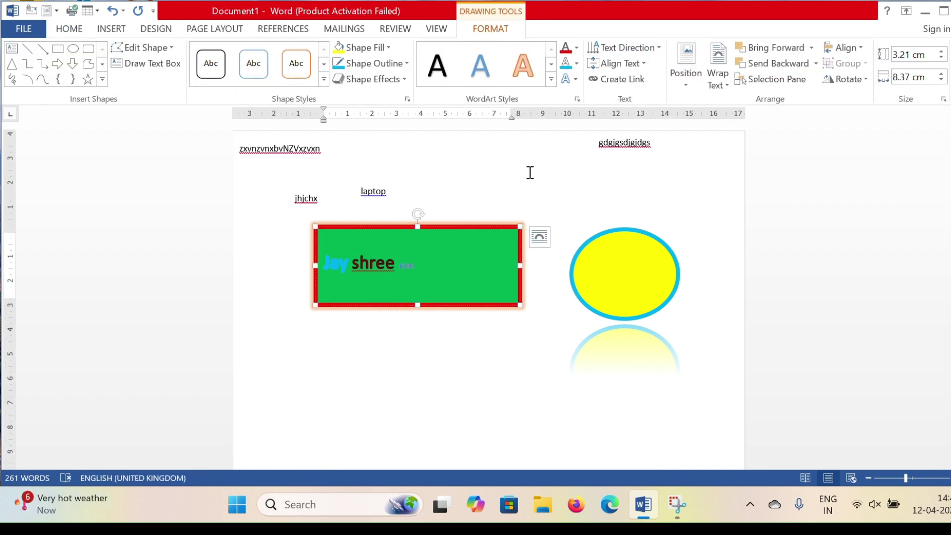
click(619, 48)
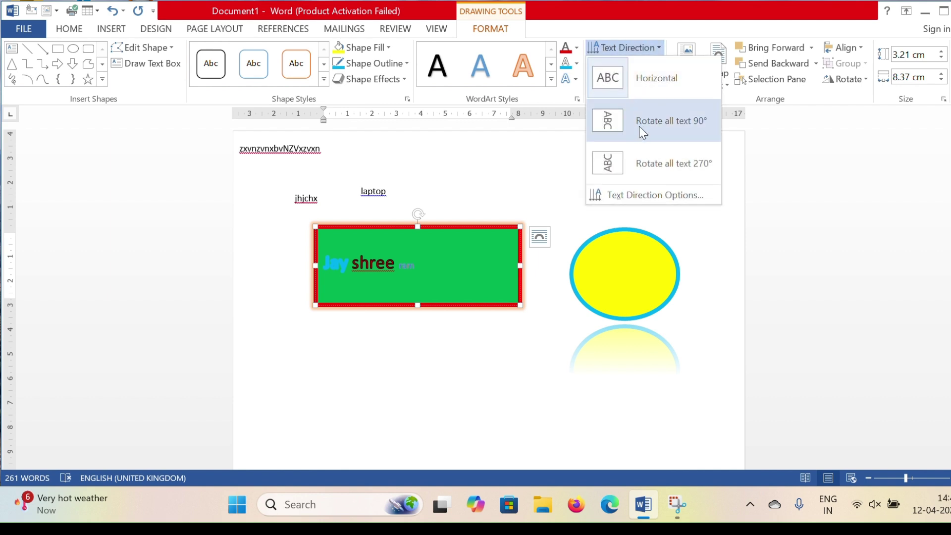
click(654, 121)
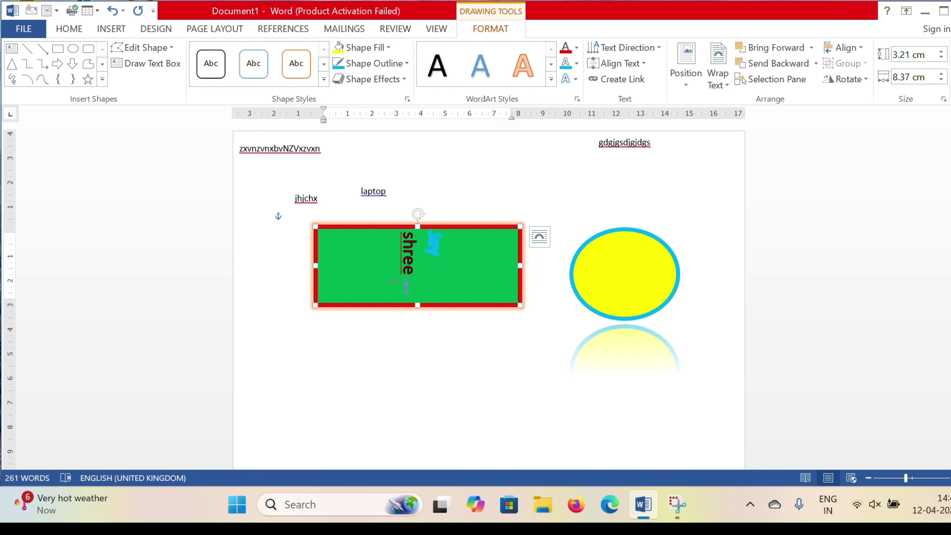
click(616, 49)
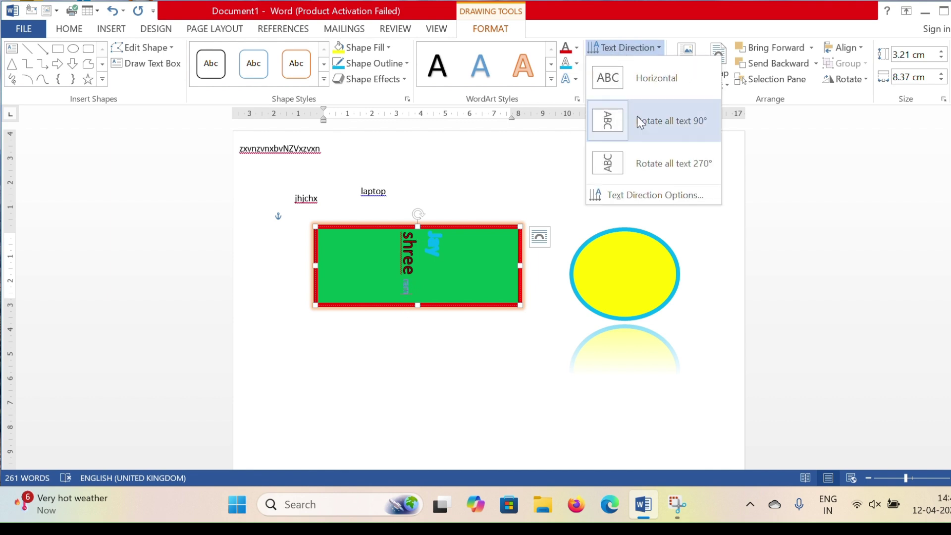
click(625, 154)
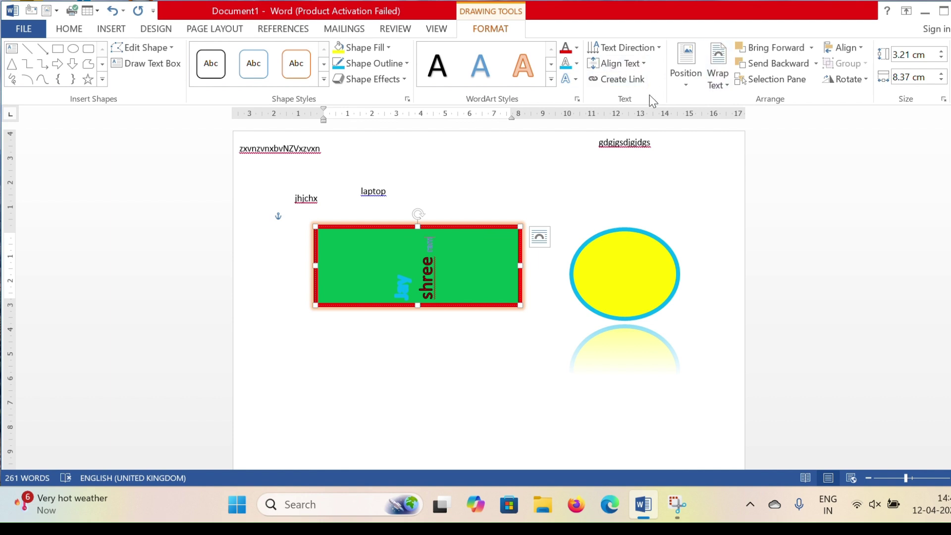
click(689, 85)
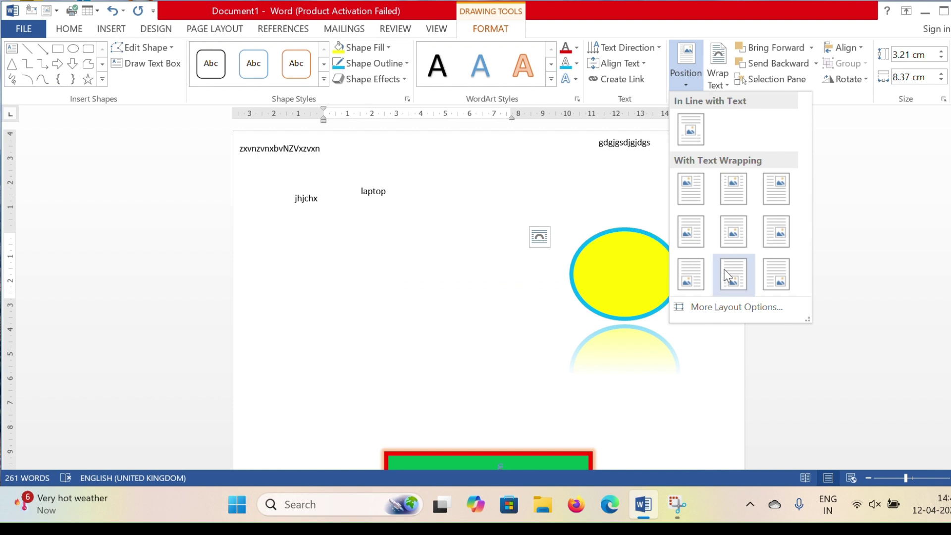
click(726, 79)
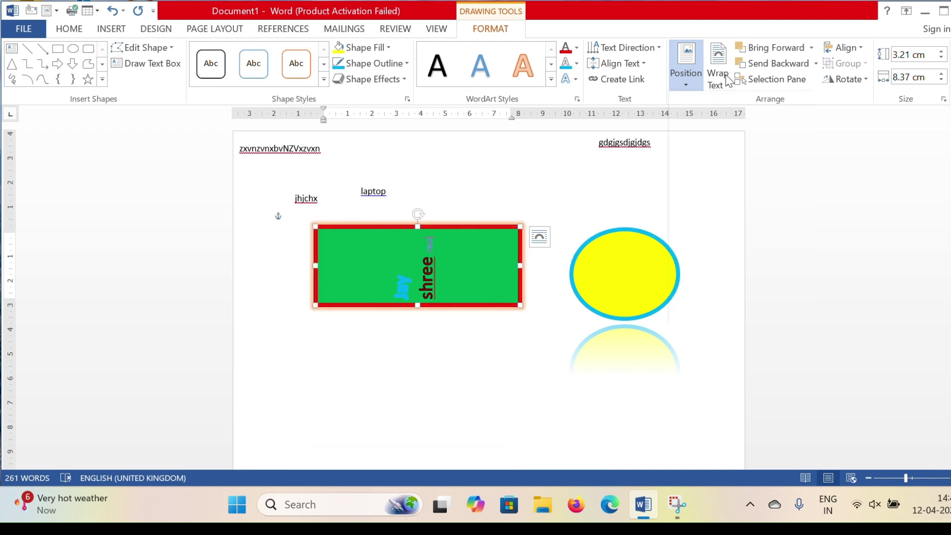
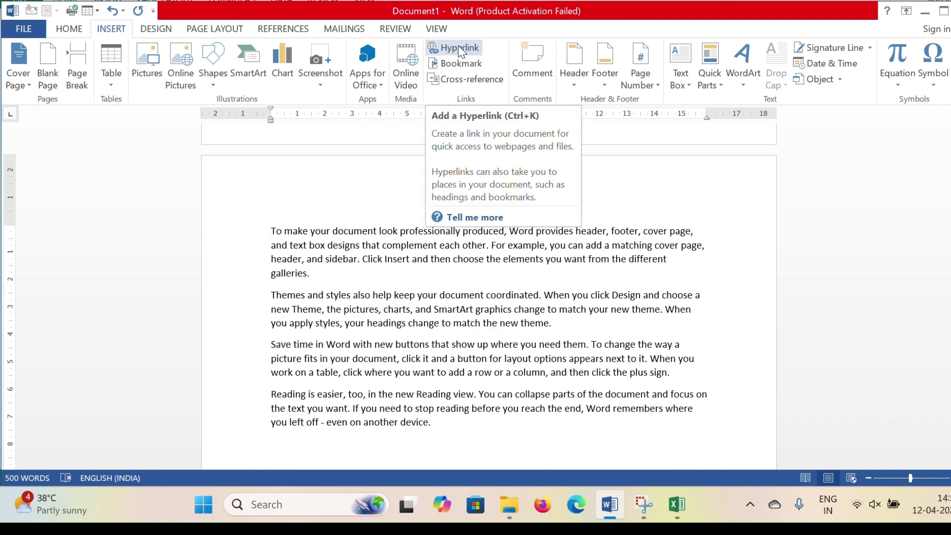
- Hyperlink the phrase "To make your document look professionally produced," to an existing Word document in the Documents folder
click(270, 229)
drag(284, 227, 507, 229)
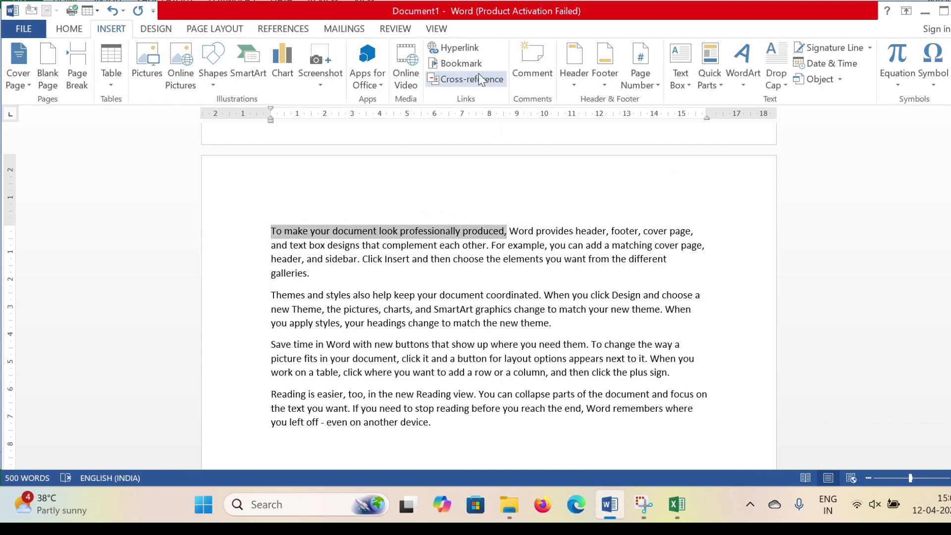
click(463, 50)
scroll(391, 218, down, 2)
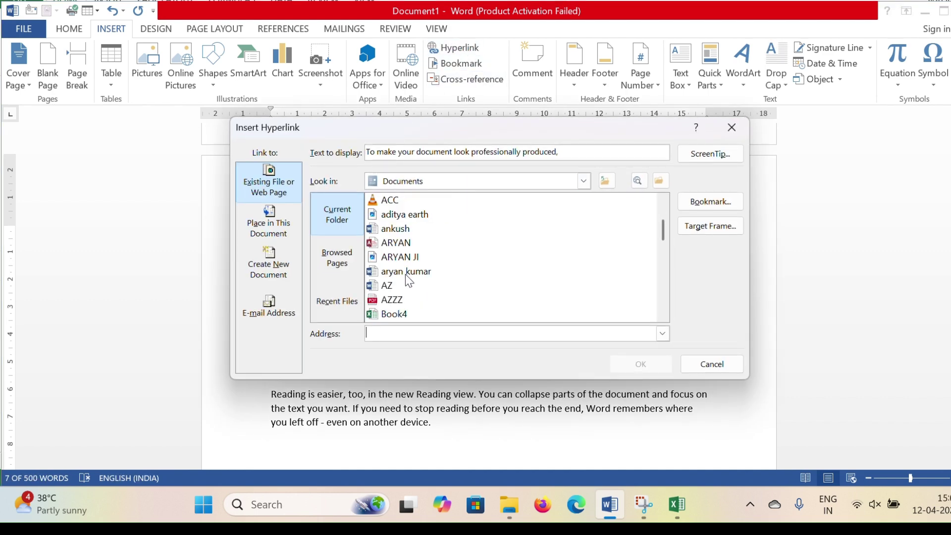
click(411, 274)
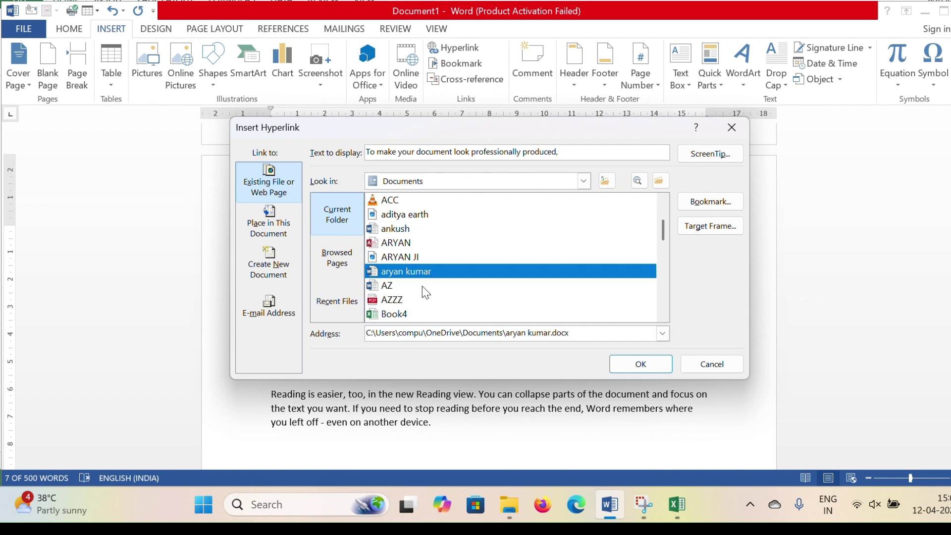
click(641, 363)
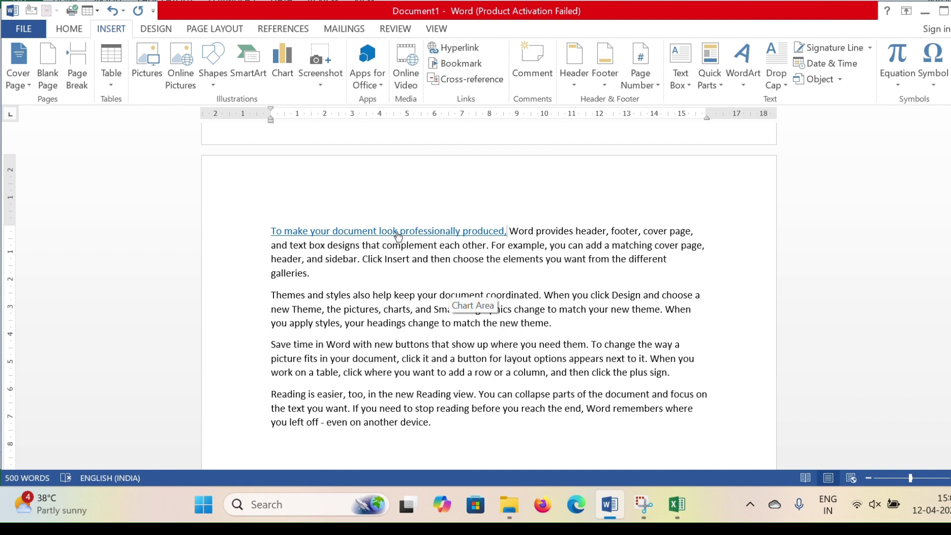
- Follow the new hyperlink to open its linked document, and return to Document1
ctrl+click(398, 235)
click(519, 324)
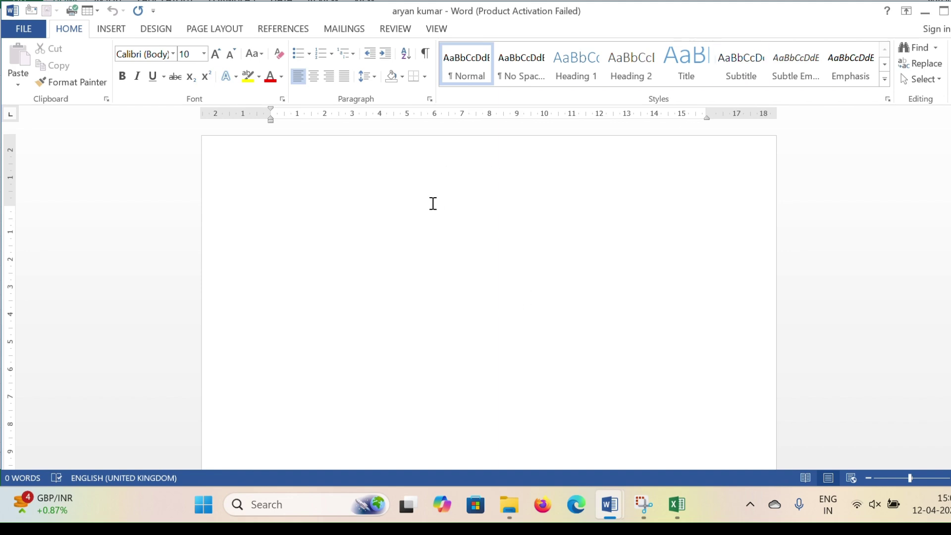
click(945, 11)
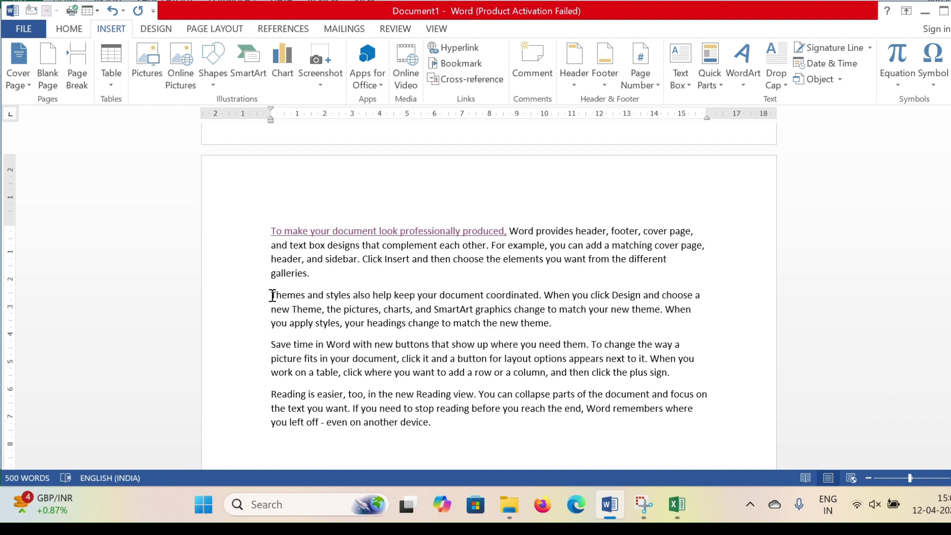
- Add a bookmark named good at the start of the "Themes and styles" paragraph
click(460, 63)
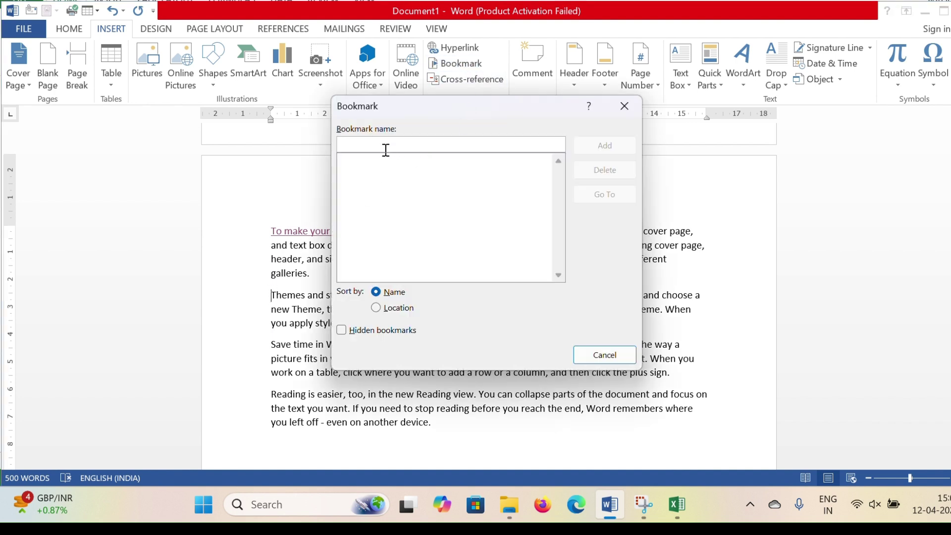
text(good)
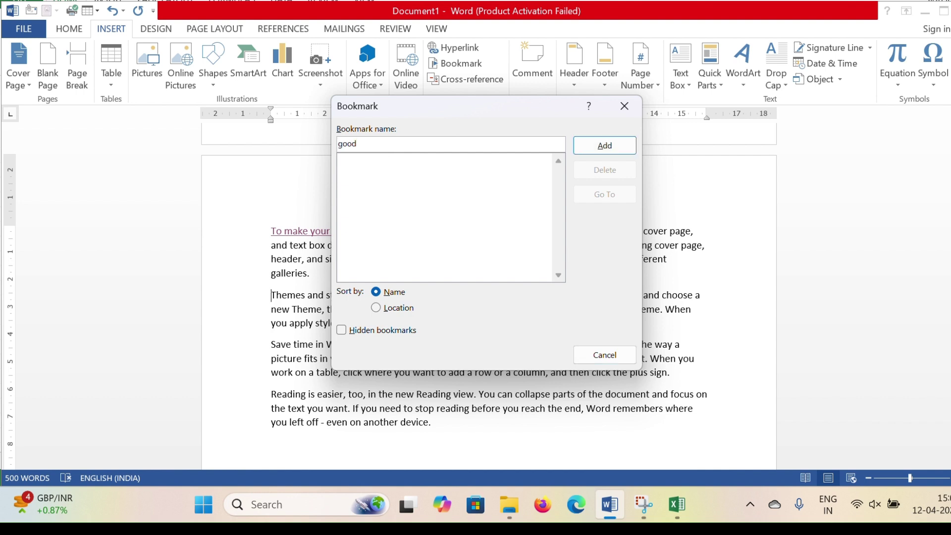
click(602, 146)
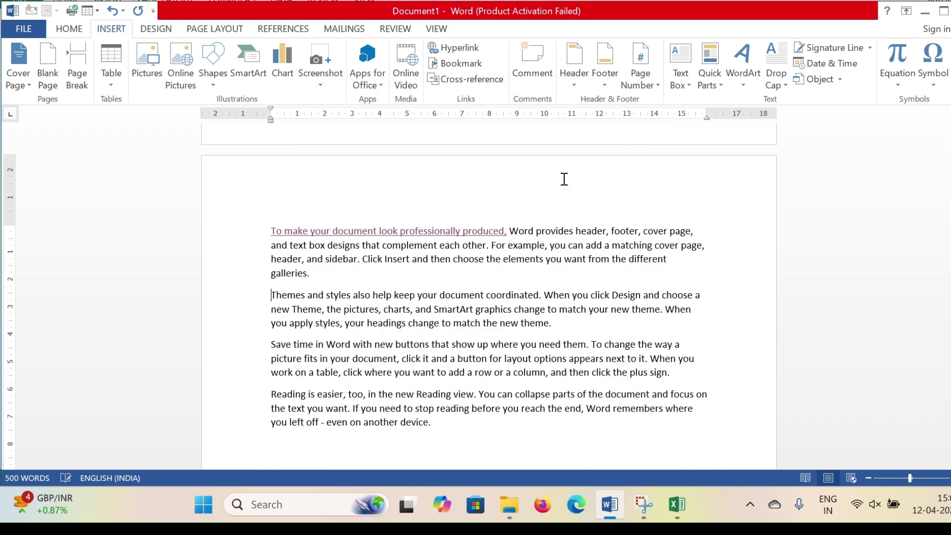
- Place the insertion point beside jhjchx on the shapes page, and jump from there to the bookmark good
click(450, 430)
click(519, 395)
scroll(548, 326, up, 20)
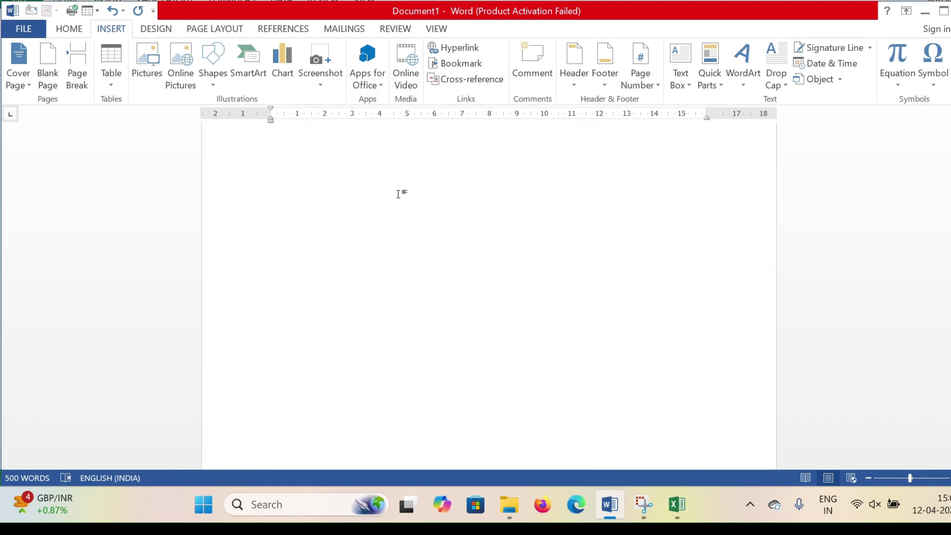
scroll(400, 193, up, 15)
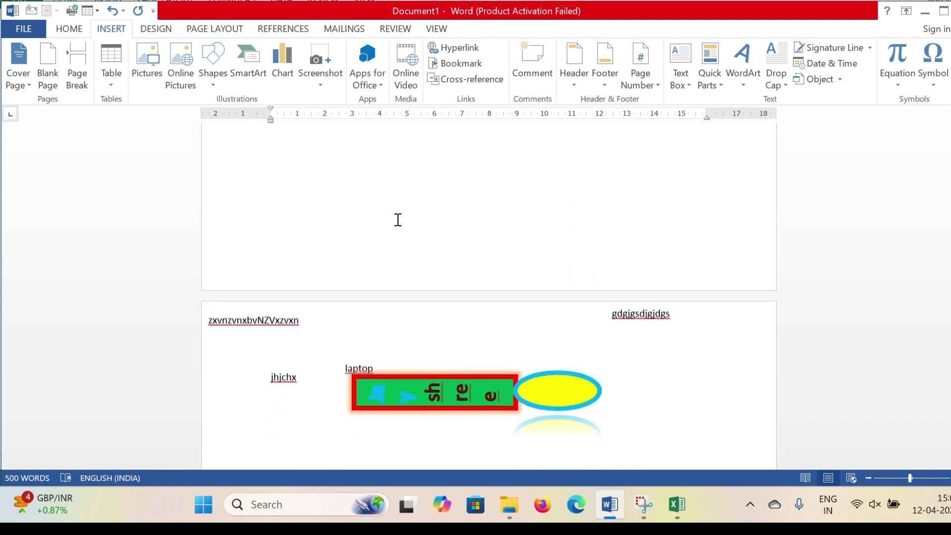
click(339, 356)
click(346, 377)
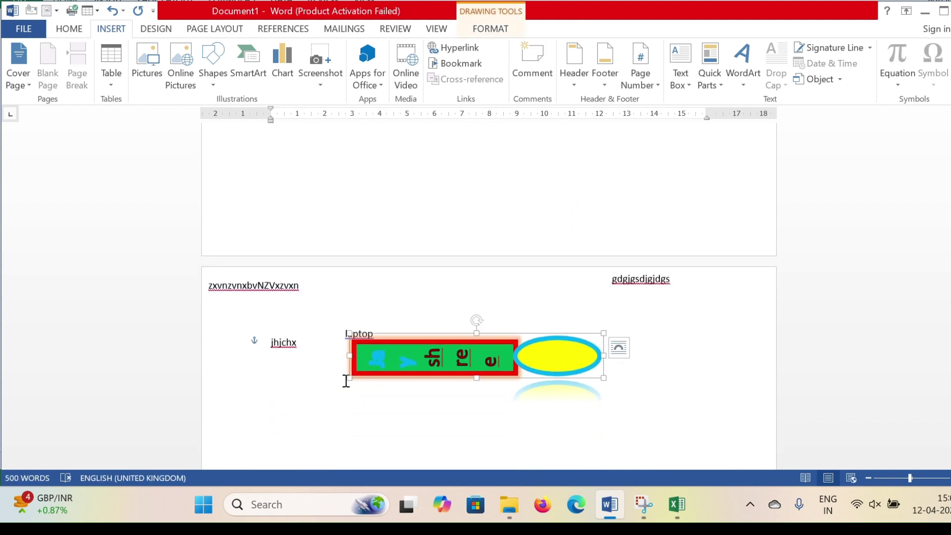
click(295, 344)
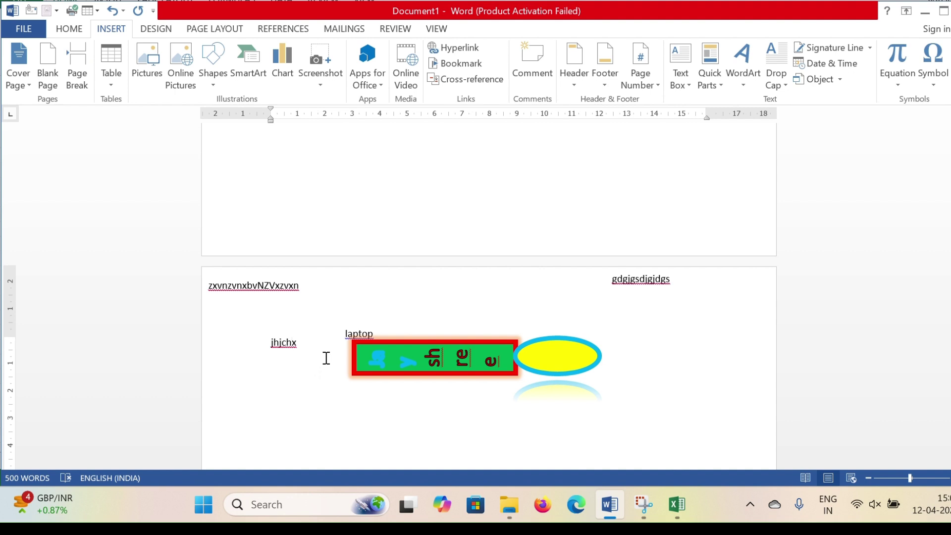
click(465, 66)
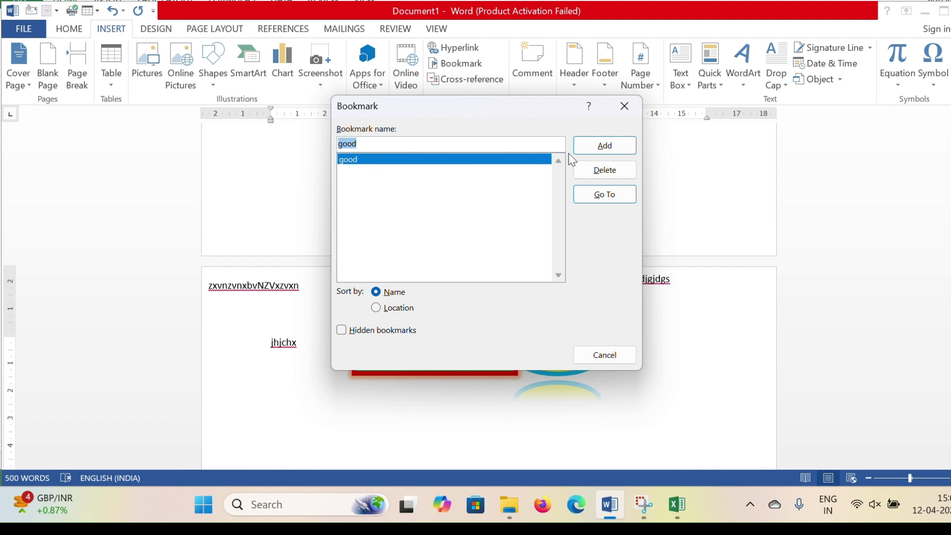
click(604, 195)
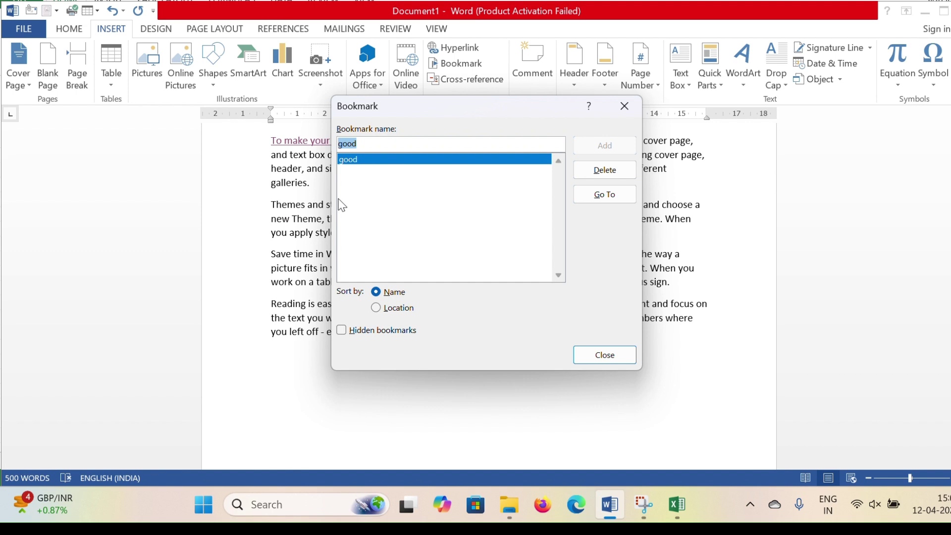
click(602, 356)
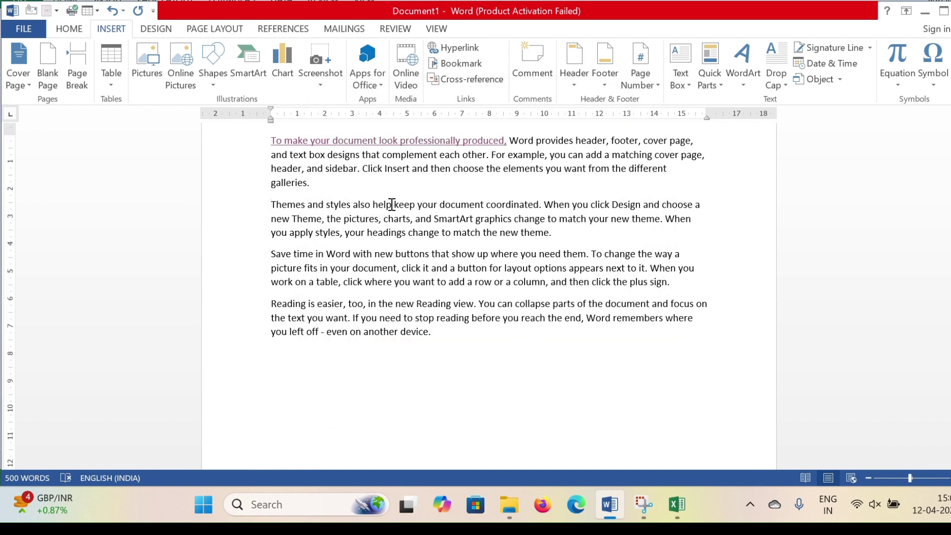
- Examine the cross-reference options, including the reference types and the available reference contents, without inserting one
click(460, 79)
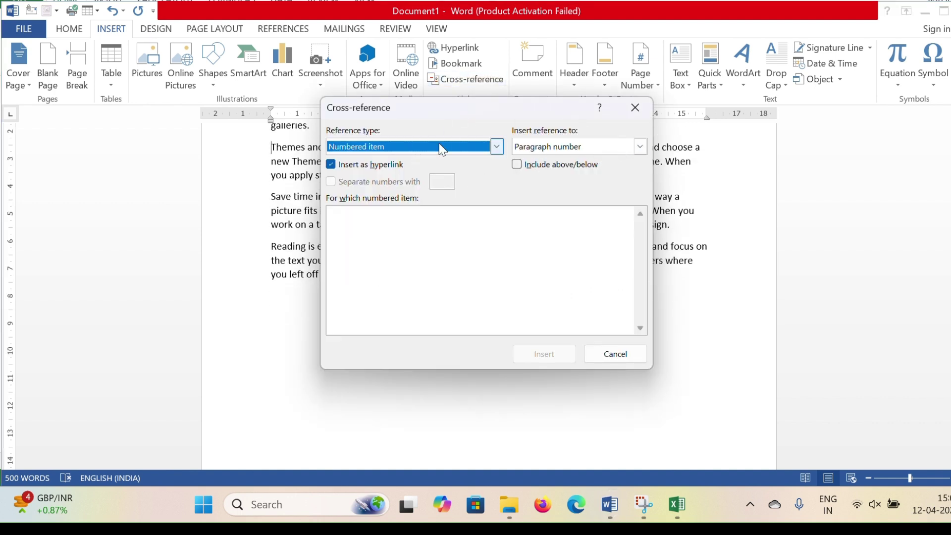
click(496, 147)
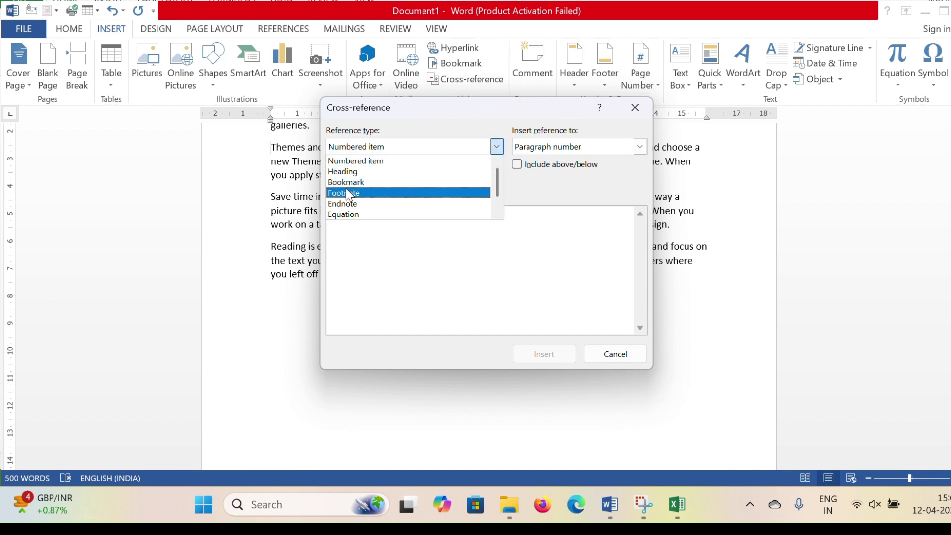
click(436, 285)
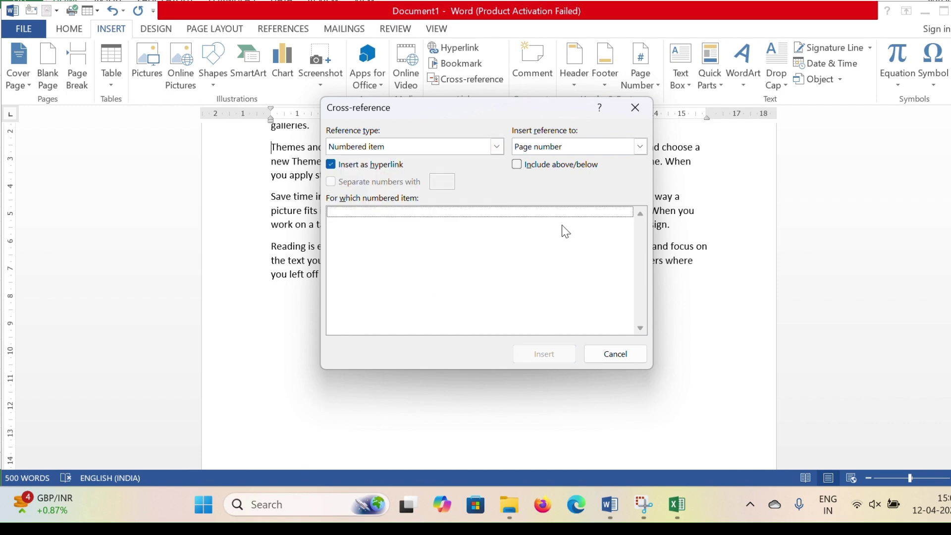
drag(452, 121, 417, 297)
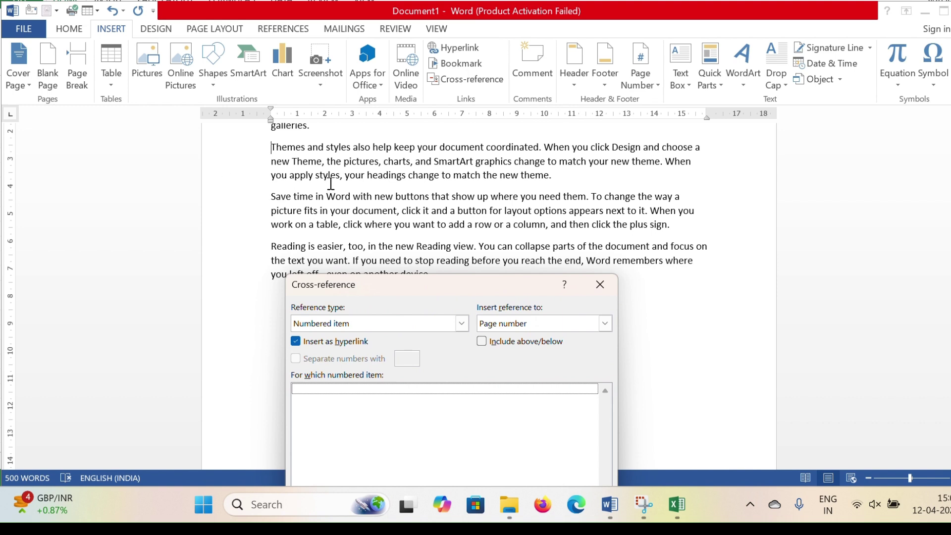
click(560, 175)
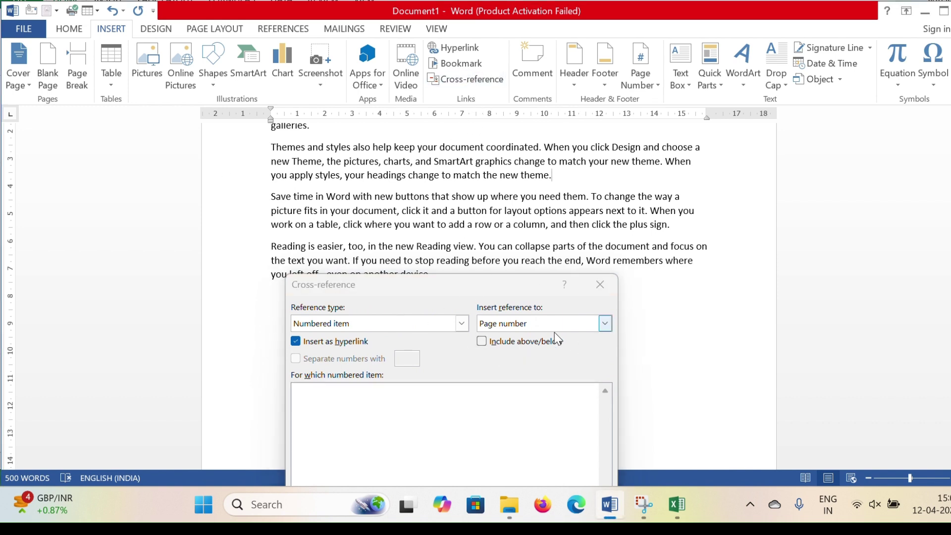
drag(518, 287, 526, 203)
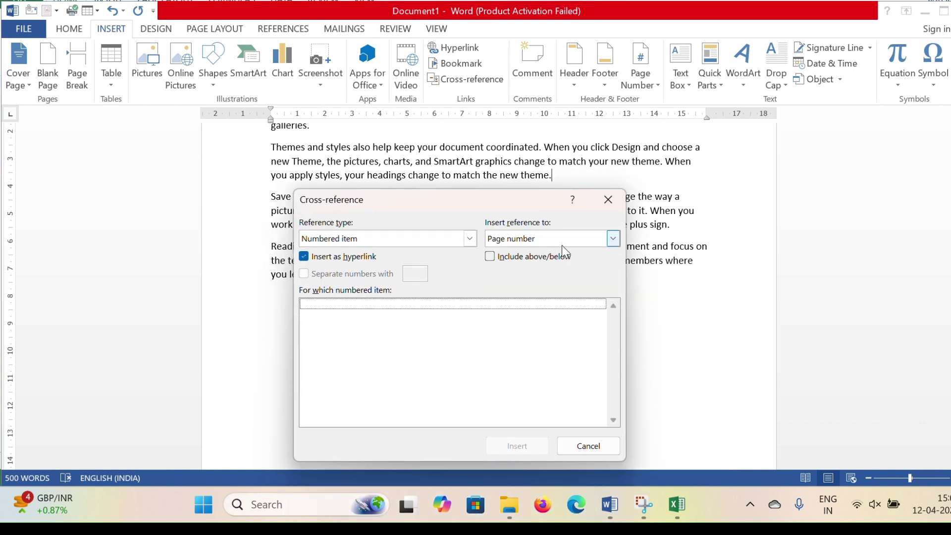
click(613, 242)
click(543, 286)
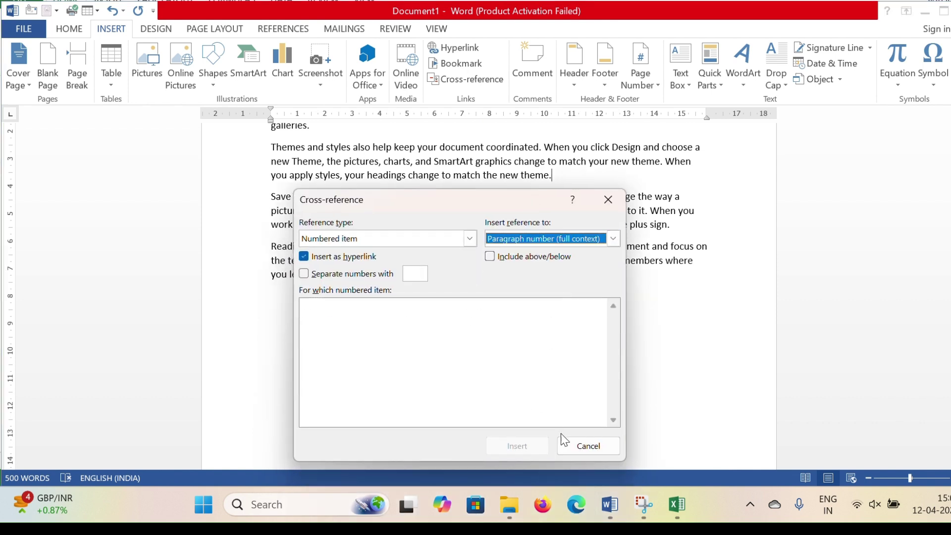
click(574, 443)
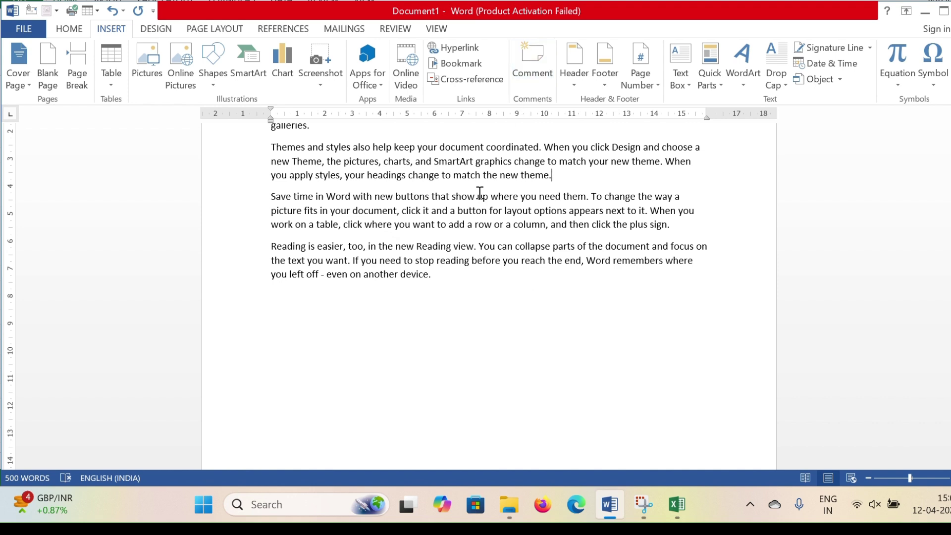
- Add the comment "Very good" to the "Themes and styles" paragraph
scroll(401, 187, up, 2)
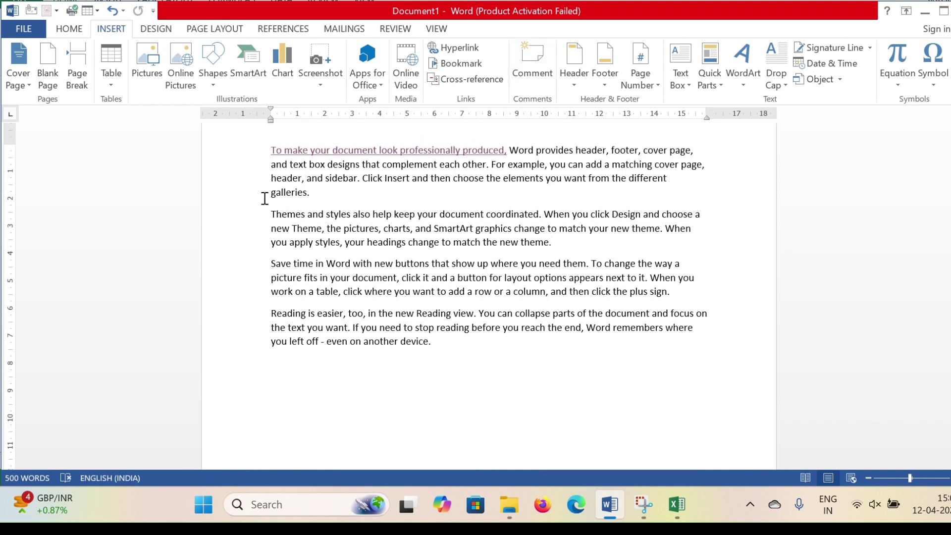
drag(272, 214, 538, 240)
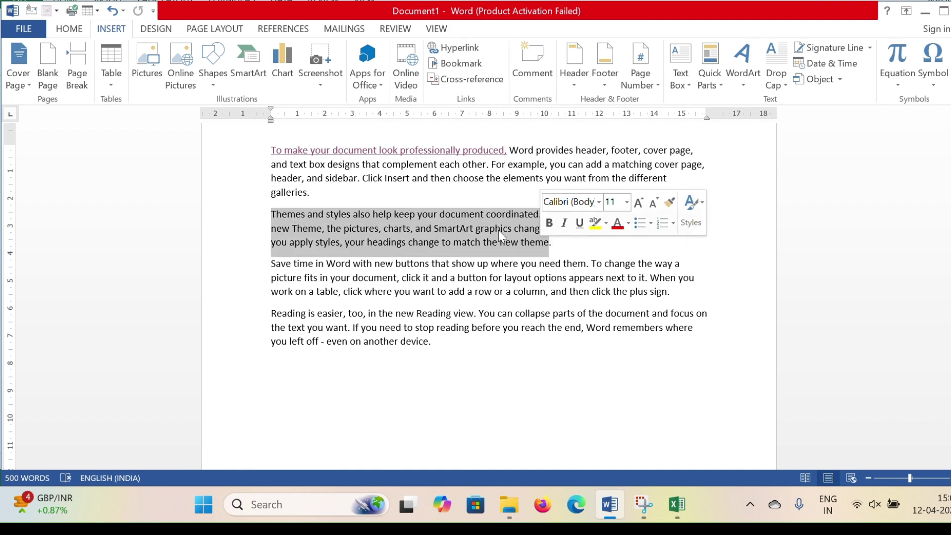
click(542, 75)
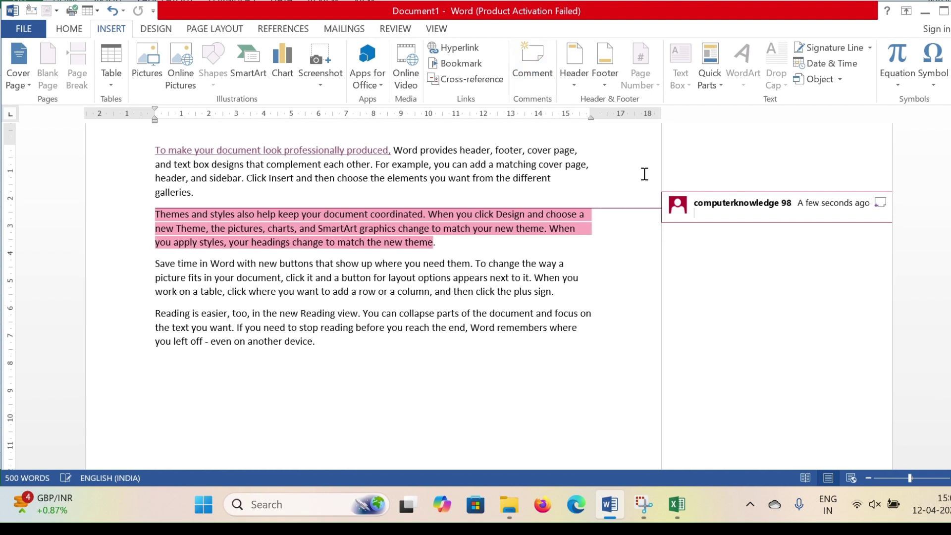
text(v)
click(618, 429)
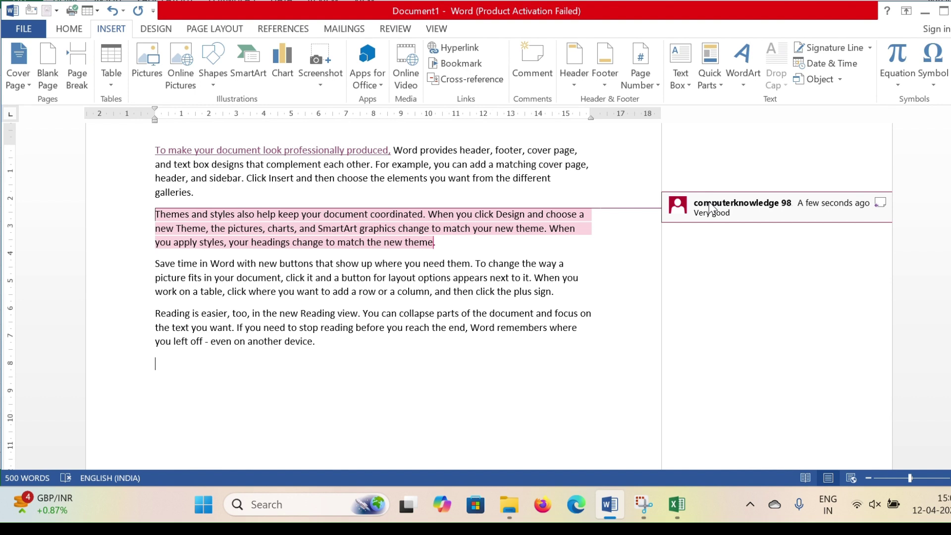
click(703, 218)
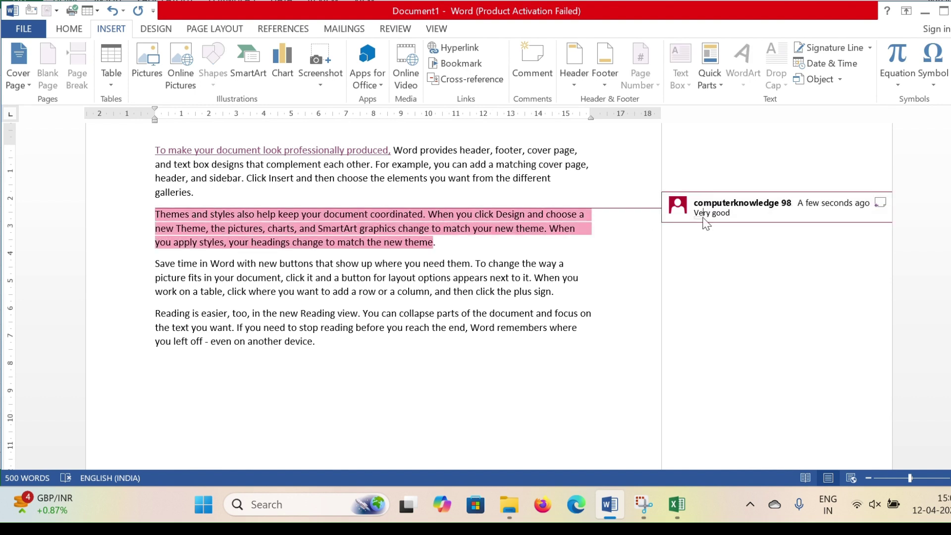
- Add the comment "nice" to the last paragraph, beginning "Reading is easier"
drag(321, 342, 155, 314)
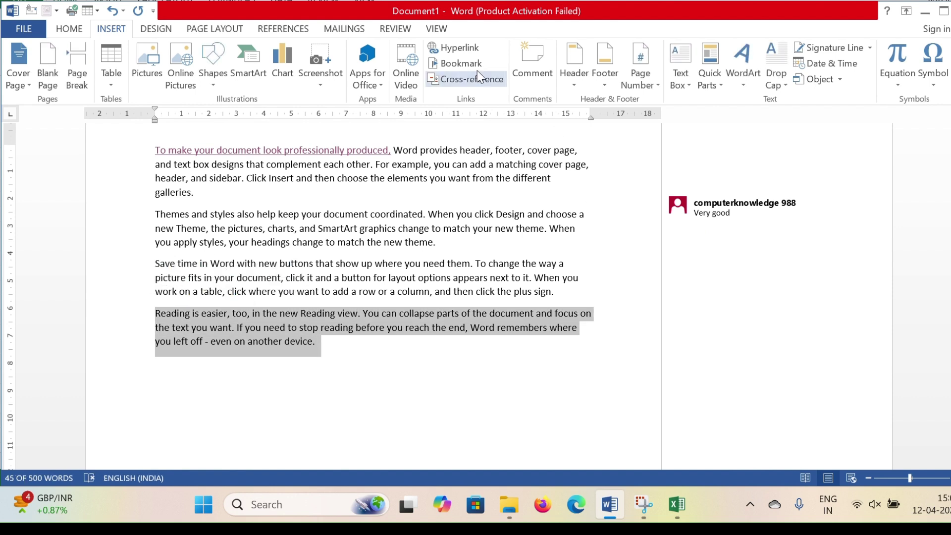
click(531, 74)
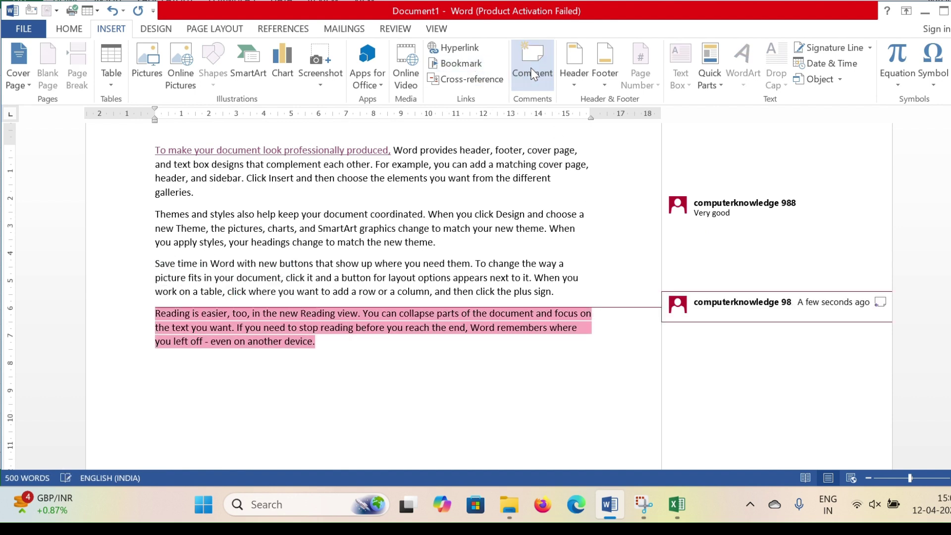
text(nice)
click(509, 386)
double_click(699, 312)
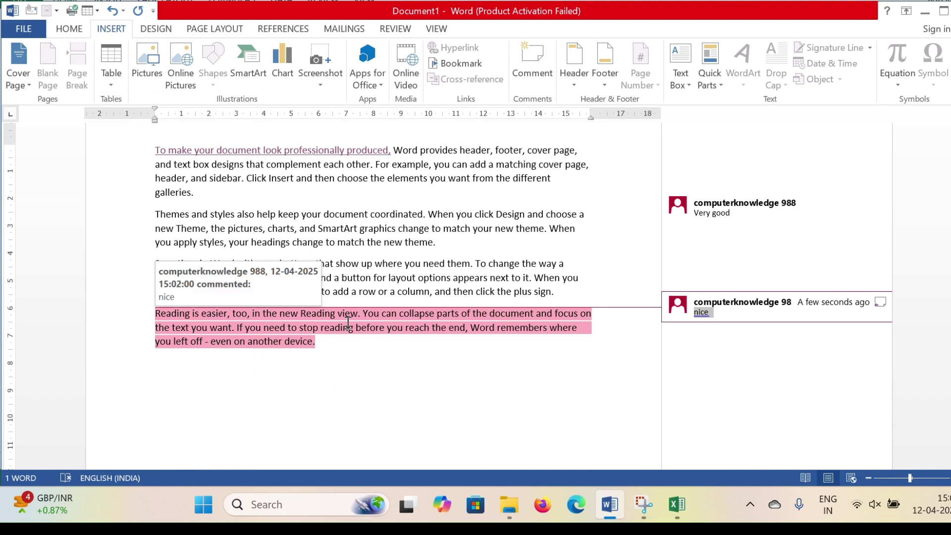
click(401, 348)
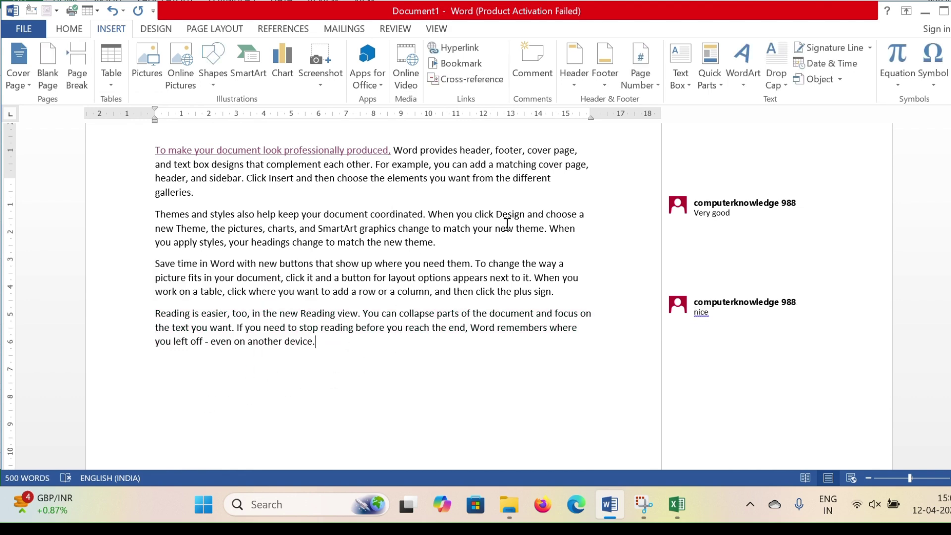
- Insert the built-in Austin header into the document
scroll(507, 221, up, 8)
scroll(548, 222, down, 3)
scroll(548, 222, down, 4)
scroll(632, 257, up, 5)
scroll(632, 256, down, 5)
scroll(633, 256, up, 1)
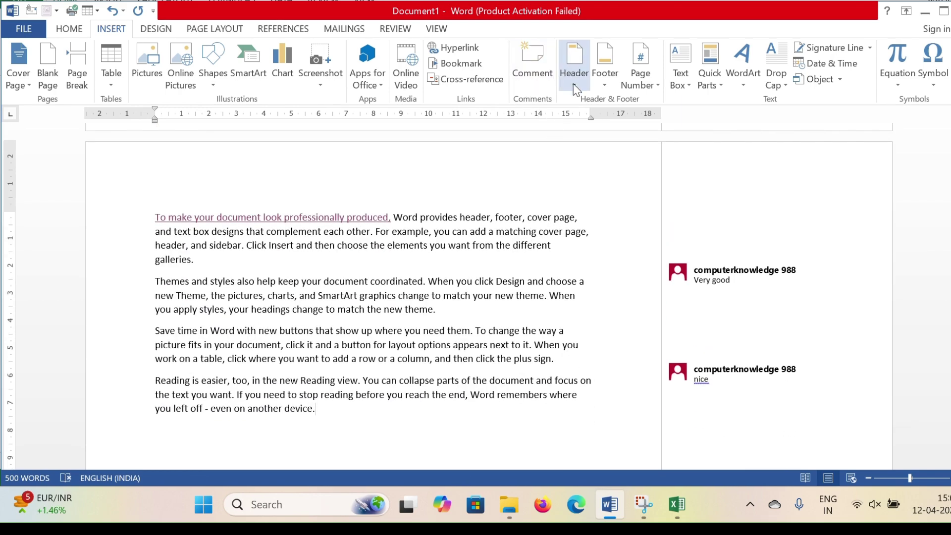
scroll(446, 193, up, 3)
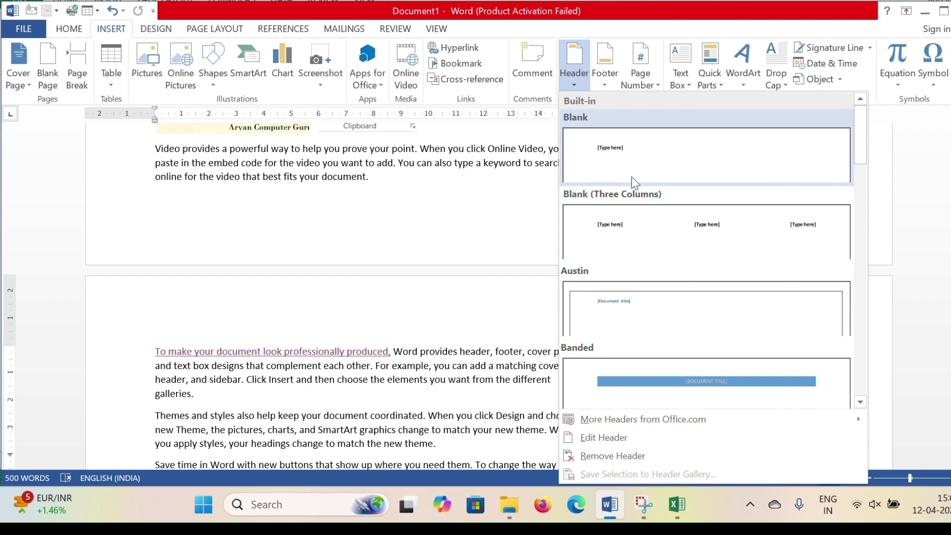
click(618, 313)
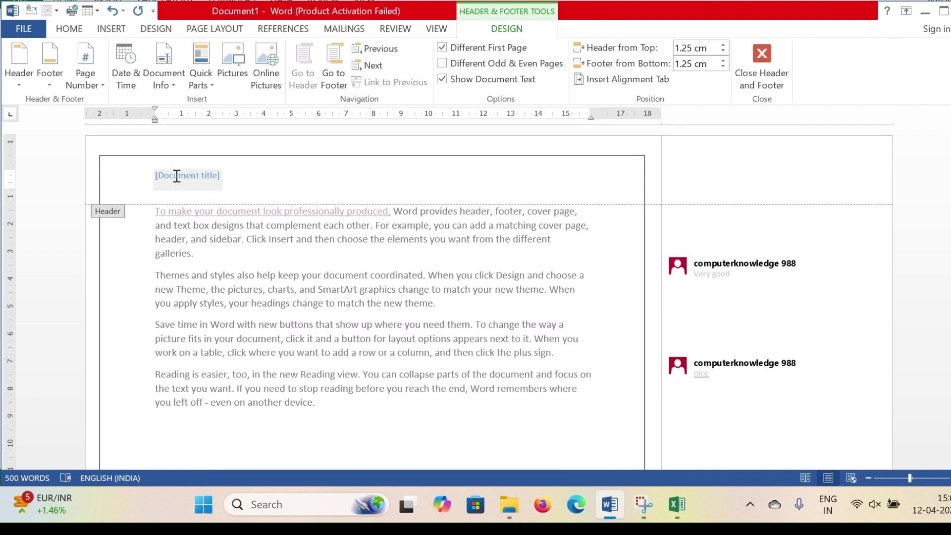
- Enter a person's name before the header's document title placeholder, try to delete the placeholder, and return to the body text
text(Aryan )
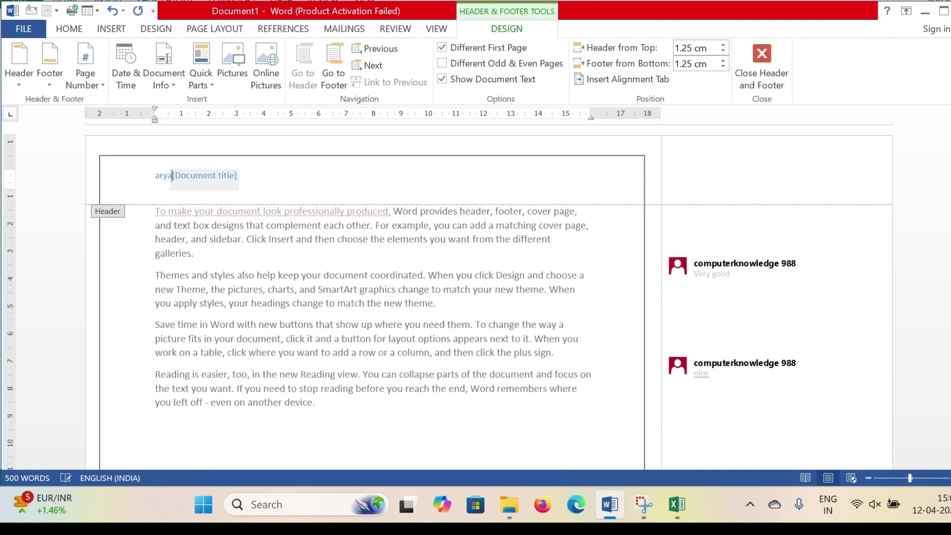
text(kumat)
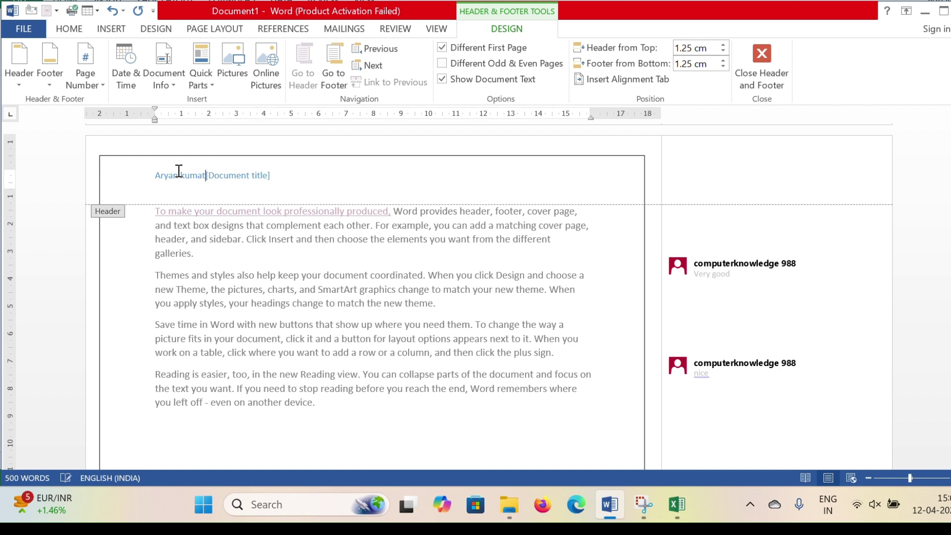
click(289, 170)
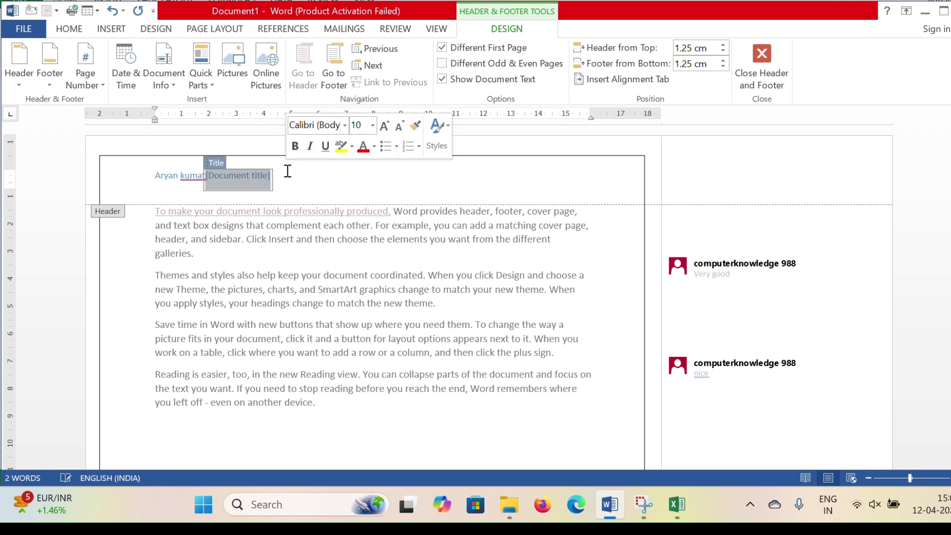
key(Delete)
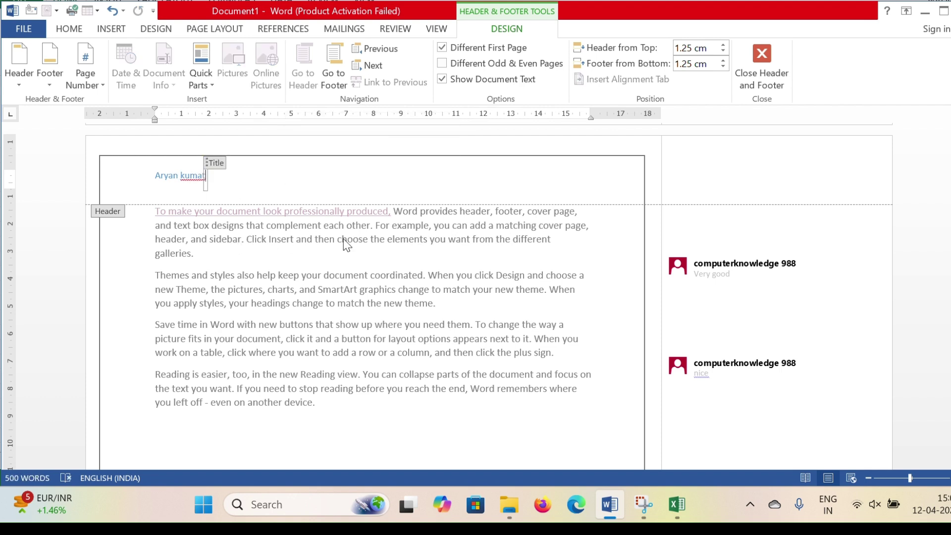
double_click(137, 245)
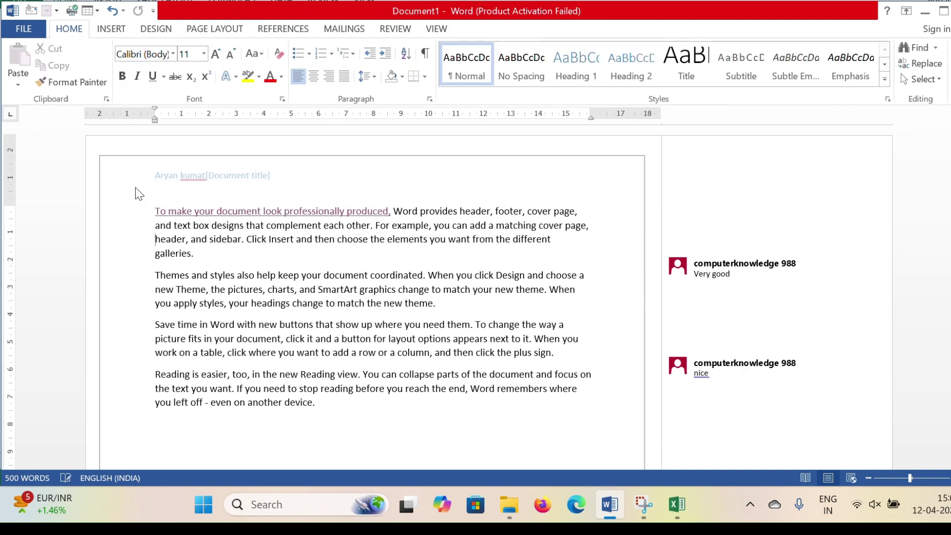
- Replace the header with the built-in Integral design, enter a person's full name in its first cell, and return to the body text
scroll(231, 176, up, 15)
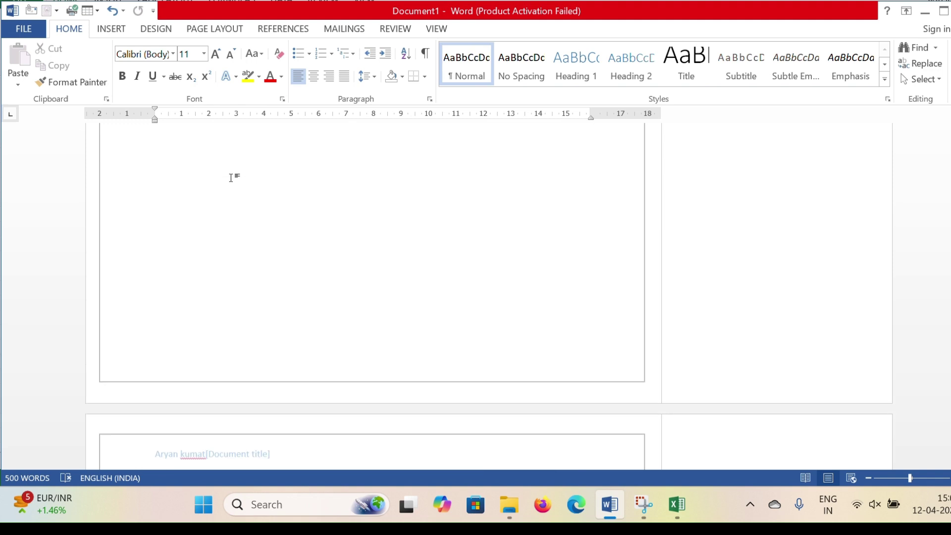
scroll(231, 176, down, 3)
scroll(231, 288, up, 10)
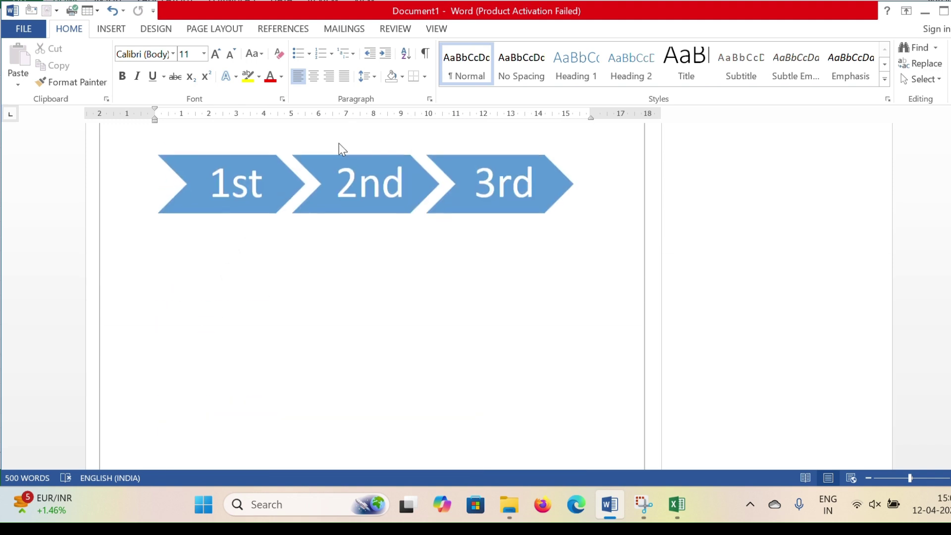
scroll(273, 168, up, 3)
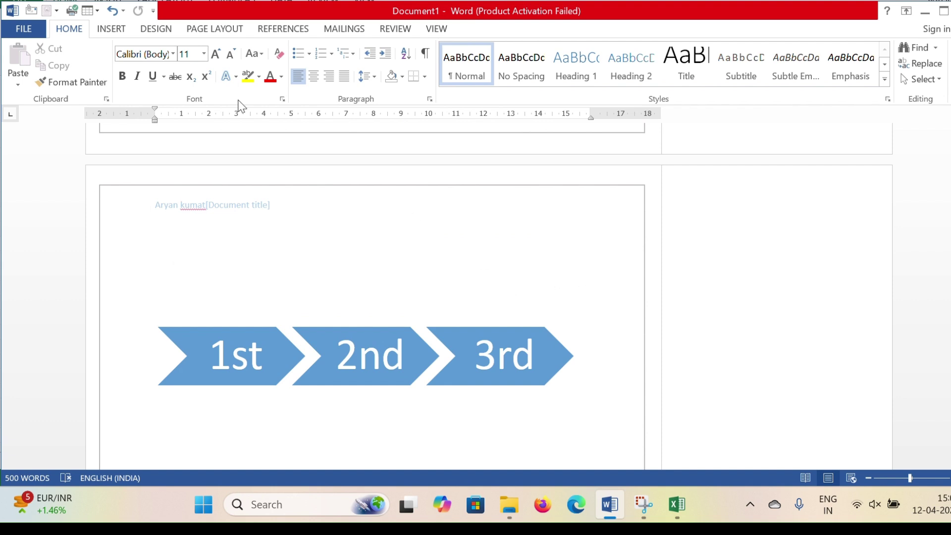
click(120, 32)
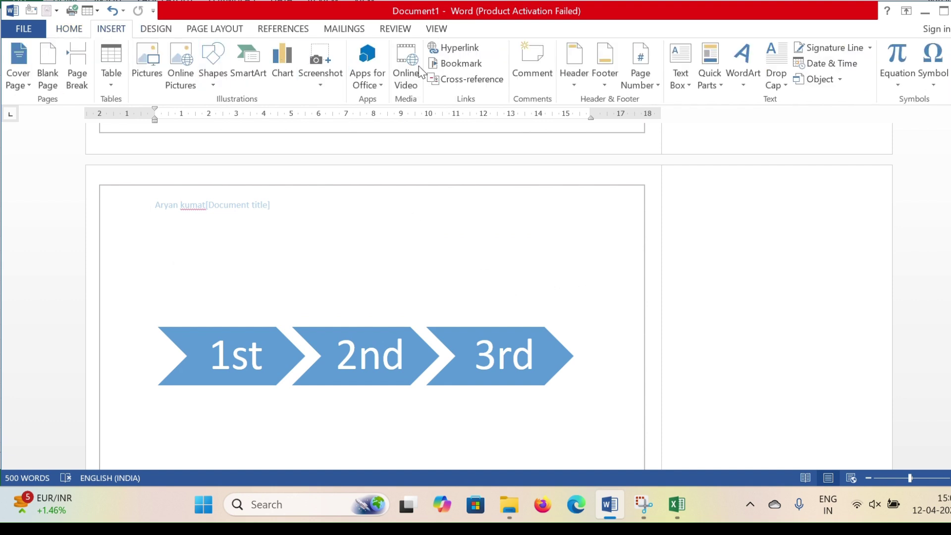
click(574, 78)
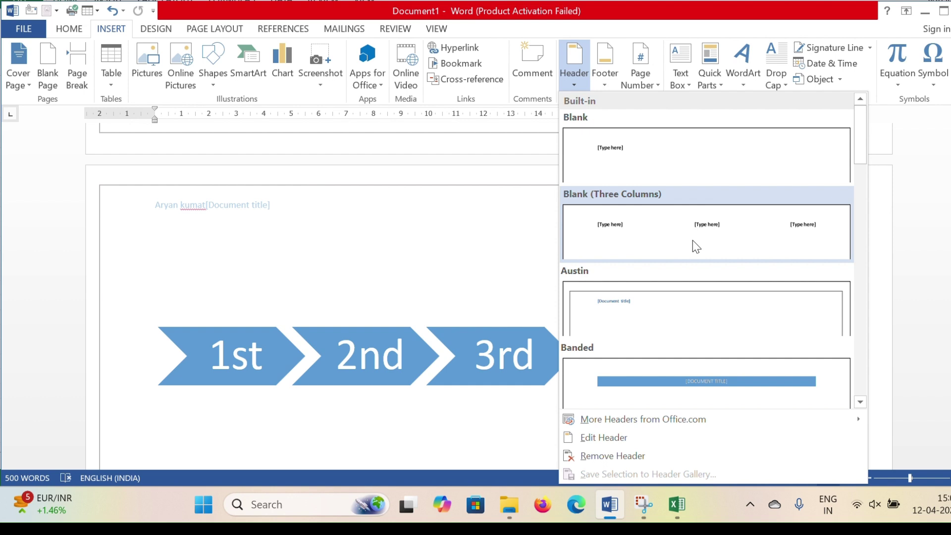
scroll(668, 317, down, 10)
scroll(639, 307, up, 6)
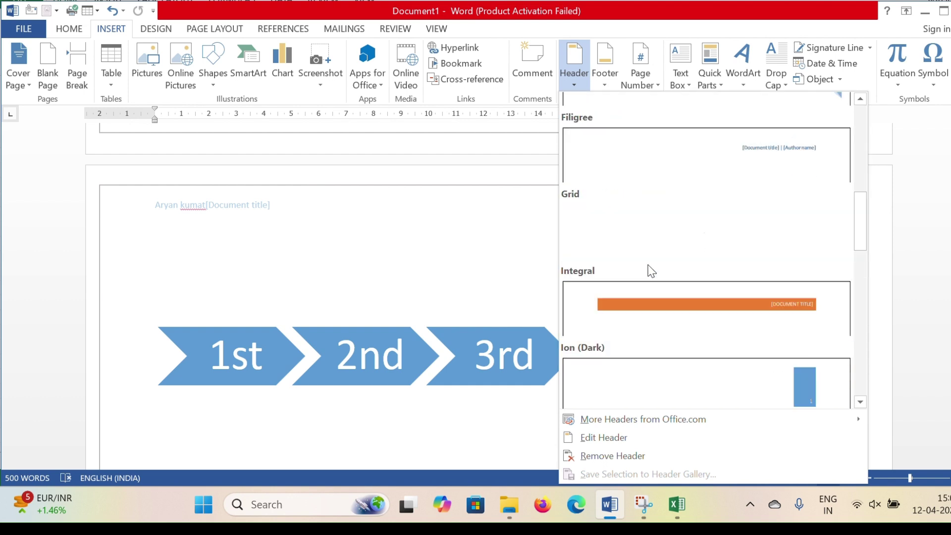
scroll(669, 302, down, 3)
scroll(668, 213, up, 3)
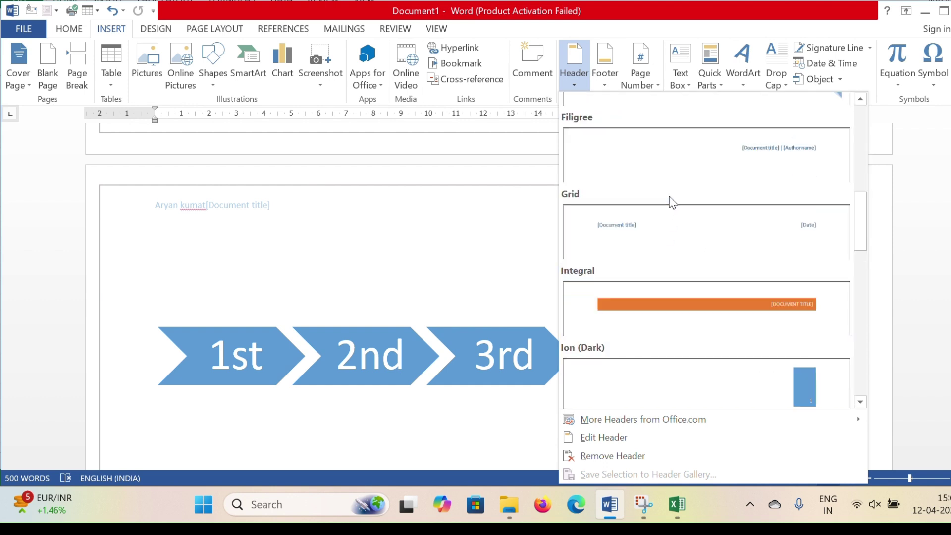
click(665, 291)
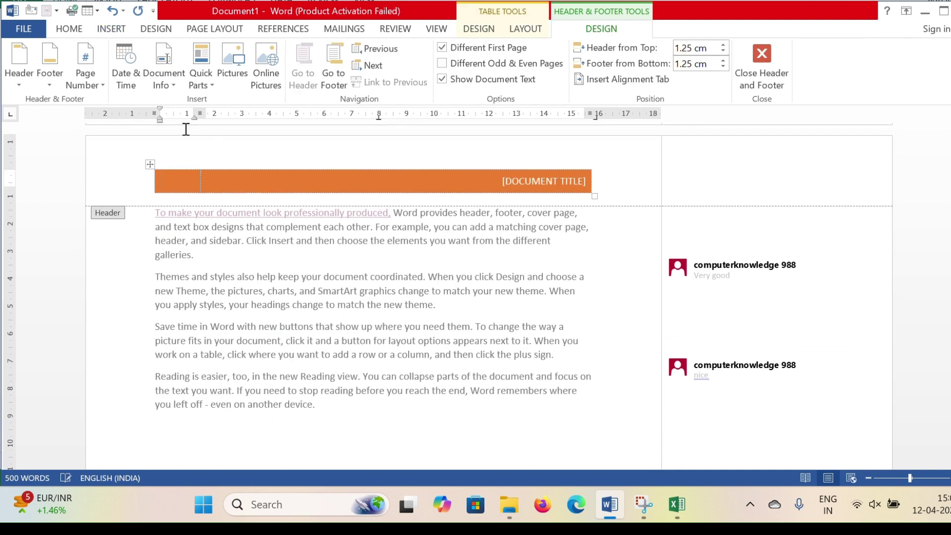
text(ARYAN KUMAR)
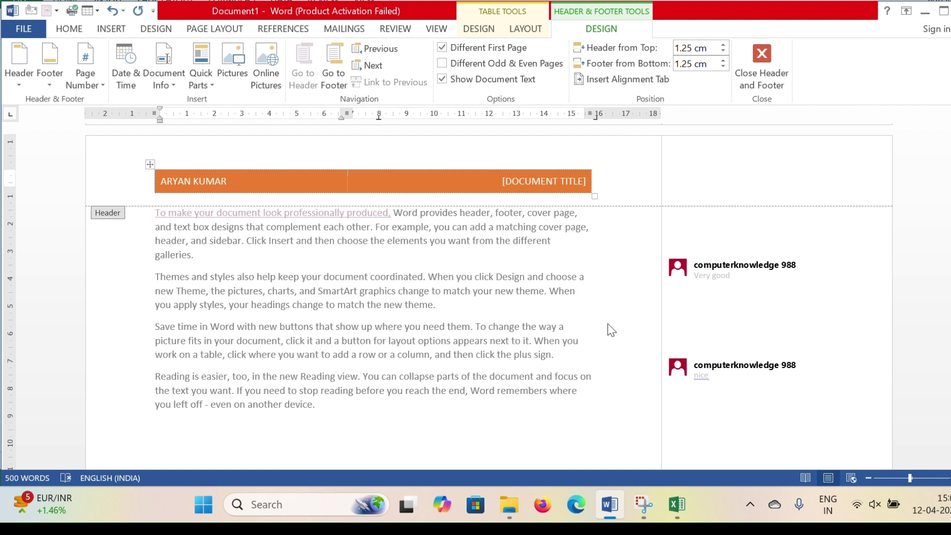
double_click(124, 270)
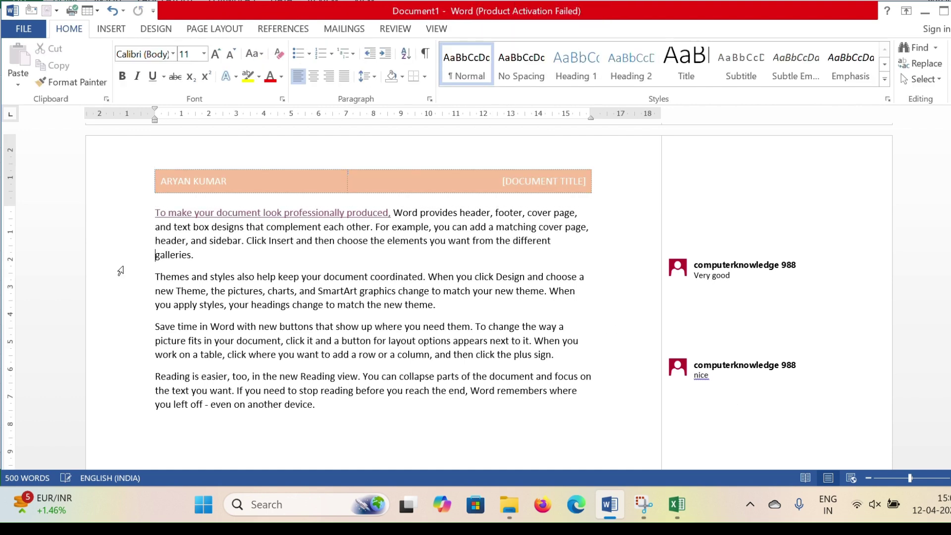
- Insert the built-in Blank footer, enter "book" in place of its placeholder, and return to the body text
scroll(123, 265, up, 10)
scroll(212, 251, up, 10)
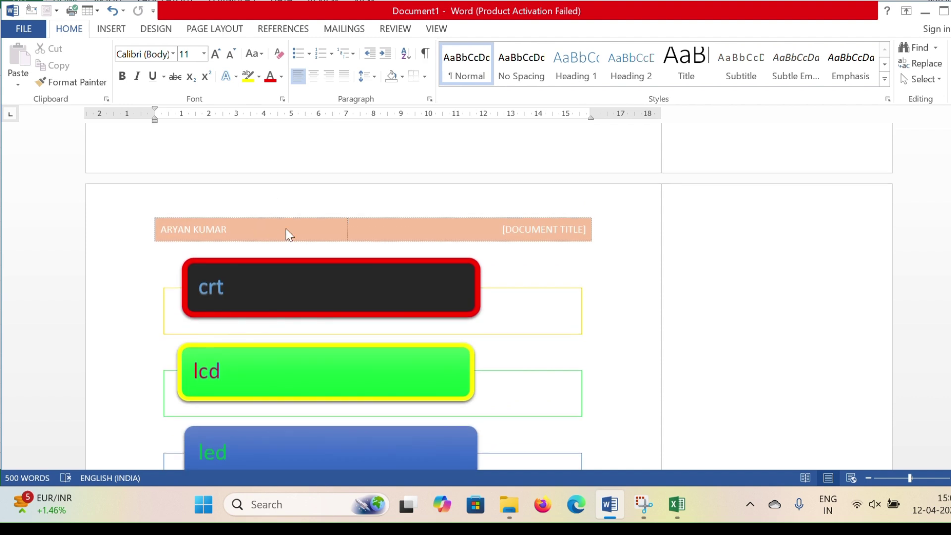
scroll(217, 195, up, 5)
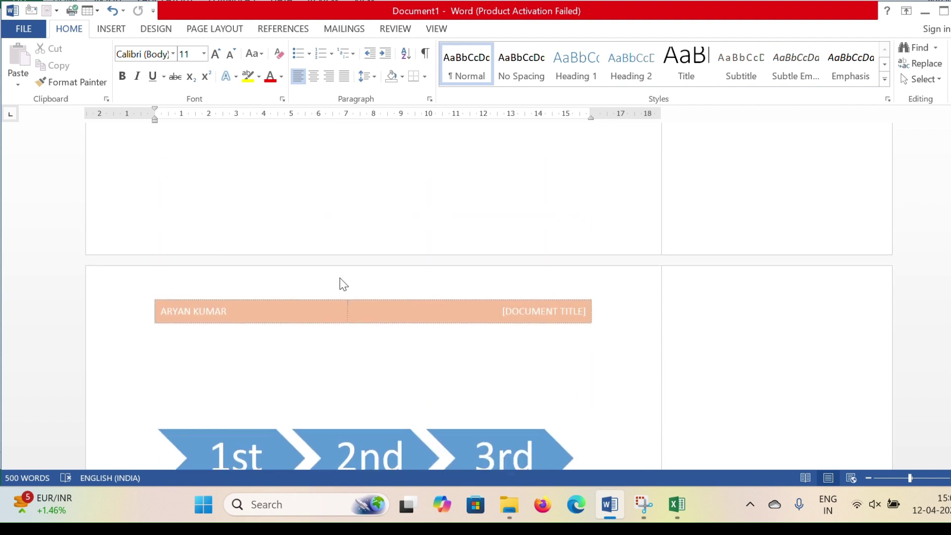
click(110, 28)
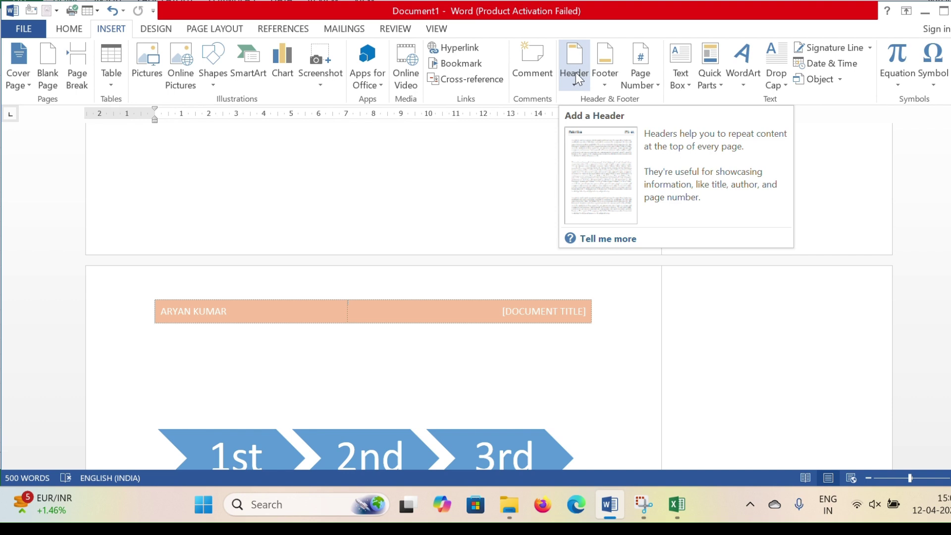
click(602, 79)
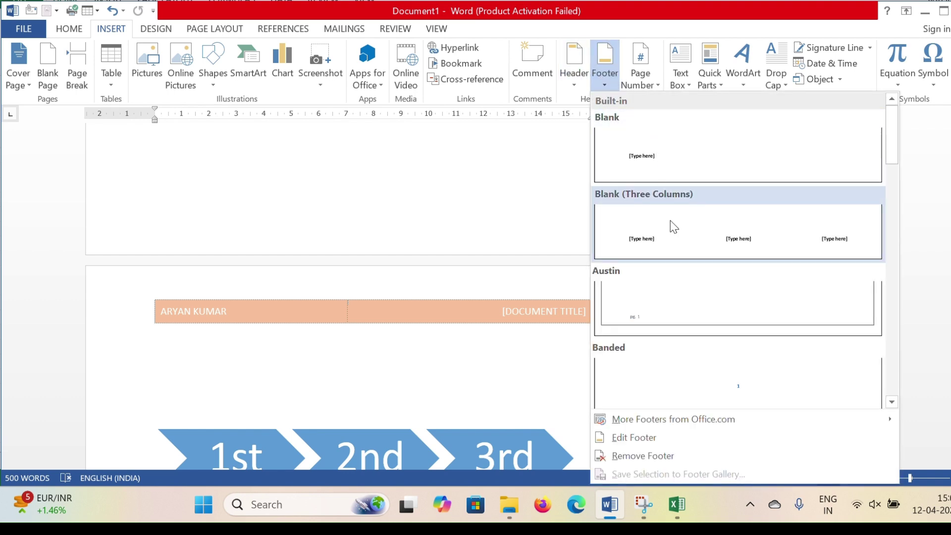
click(627, 169)
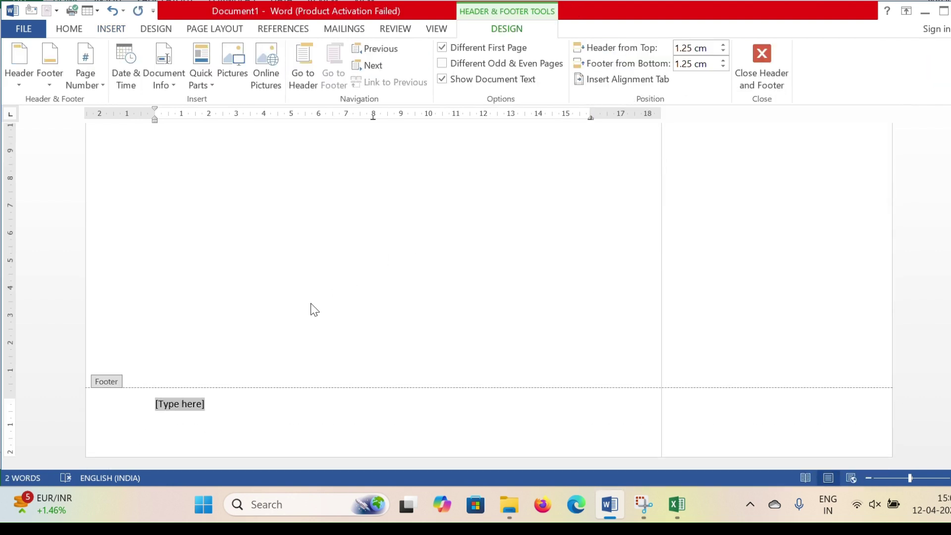
text(boo)
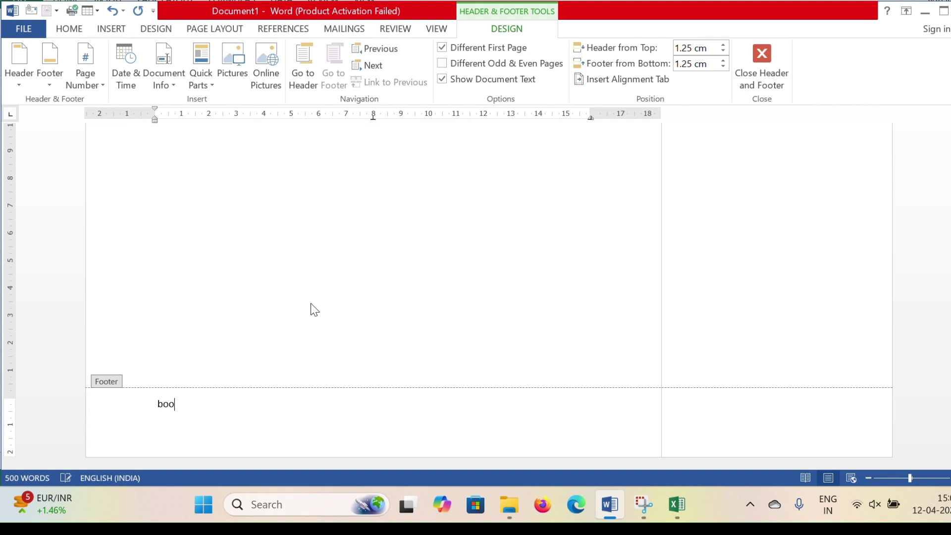
text(k)
double_click(281, 309)
scroll(282, 311, down, 5)
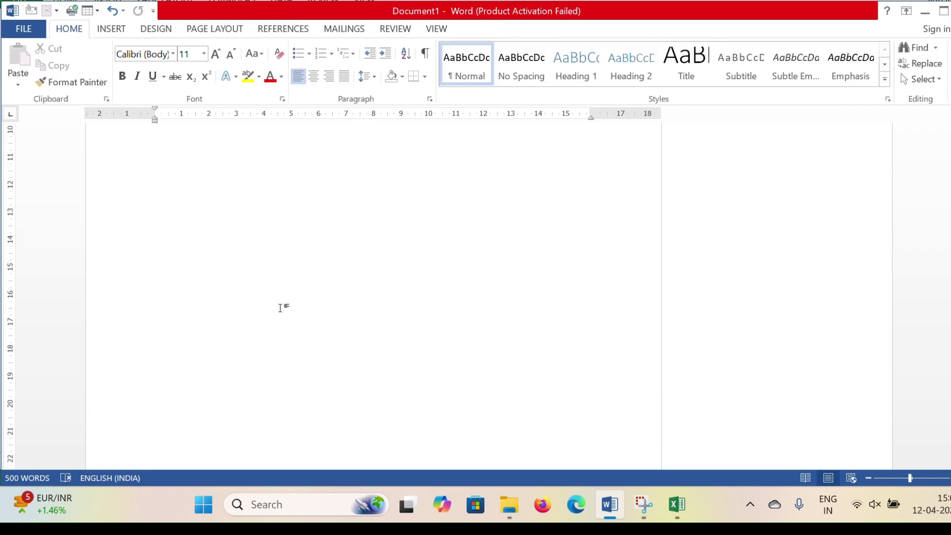
scroll(227, 351, up, 8)
scroll(227, 351, up, 8)
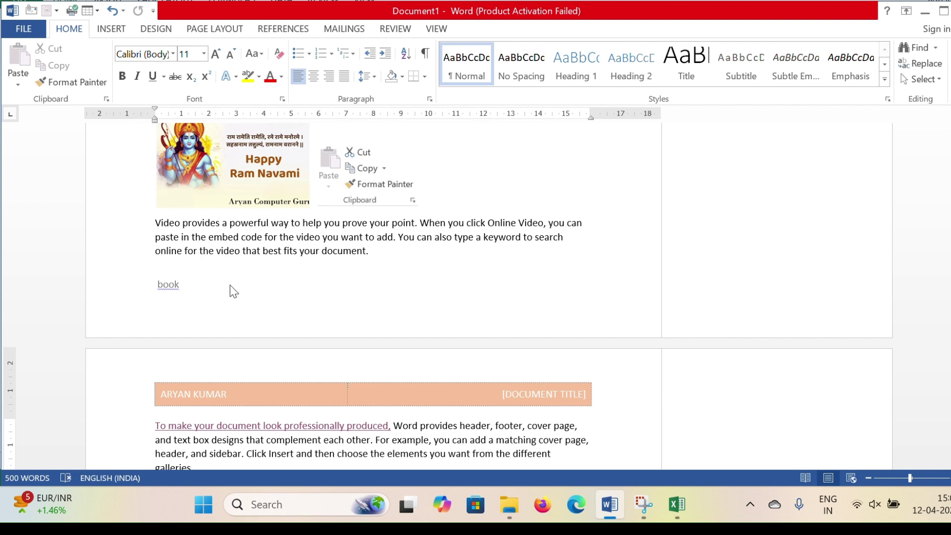
- Add page numbers to the top of the pages in the centred Plain Number 2 design and return to the body text
click(112, 30)
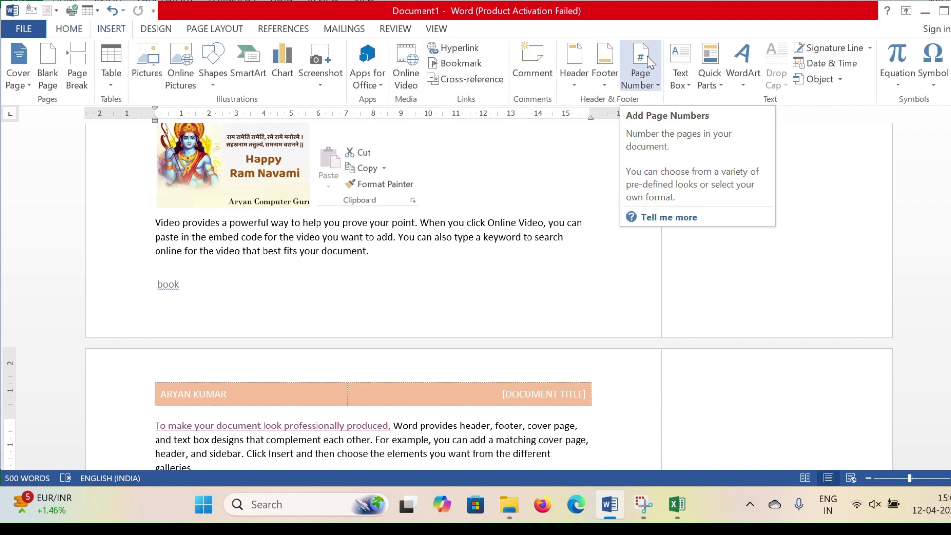
click(646, 85)
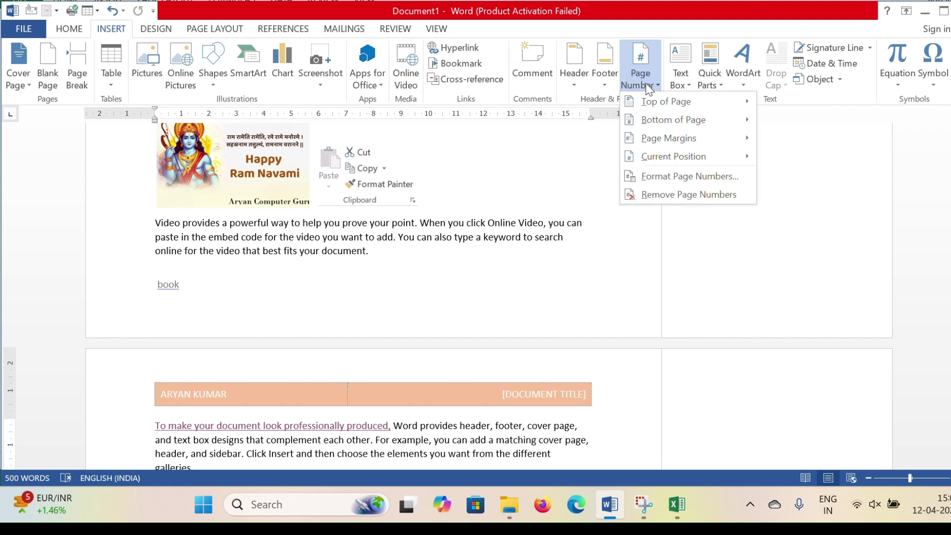
mouse_move(656, 105)
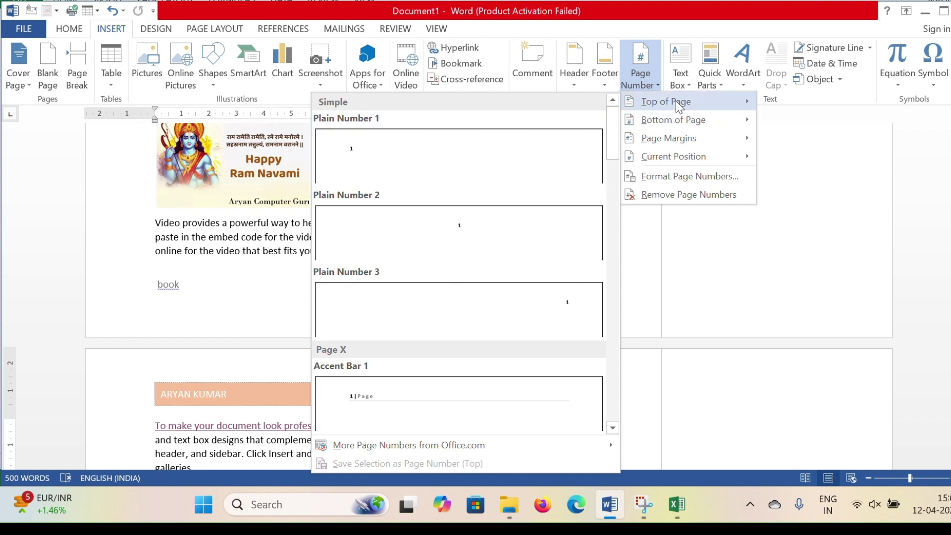
mouse_move(675, 120)
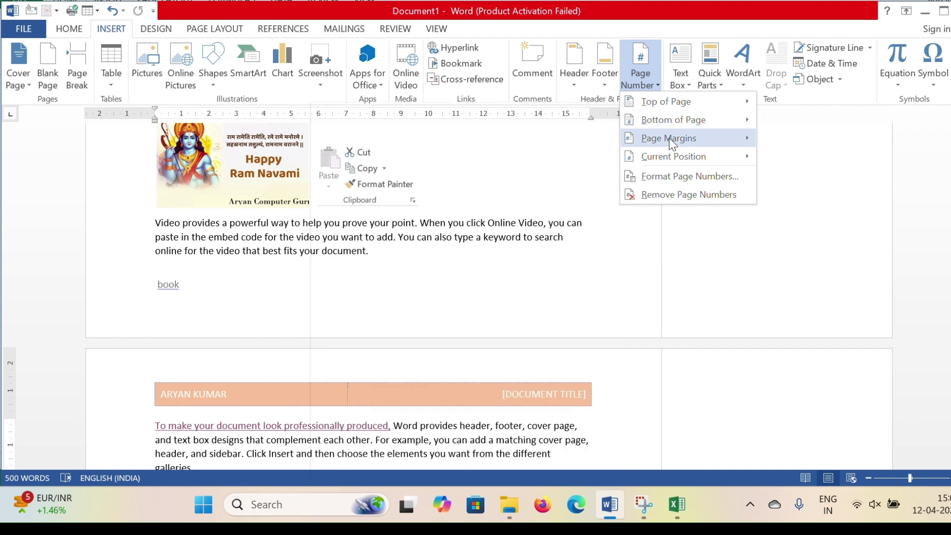
mouse_move(672, 142)
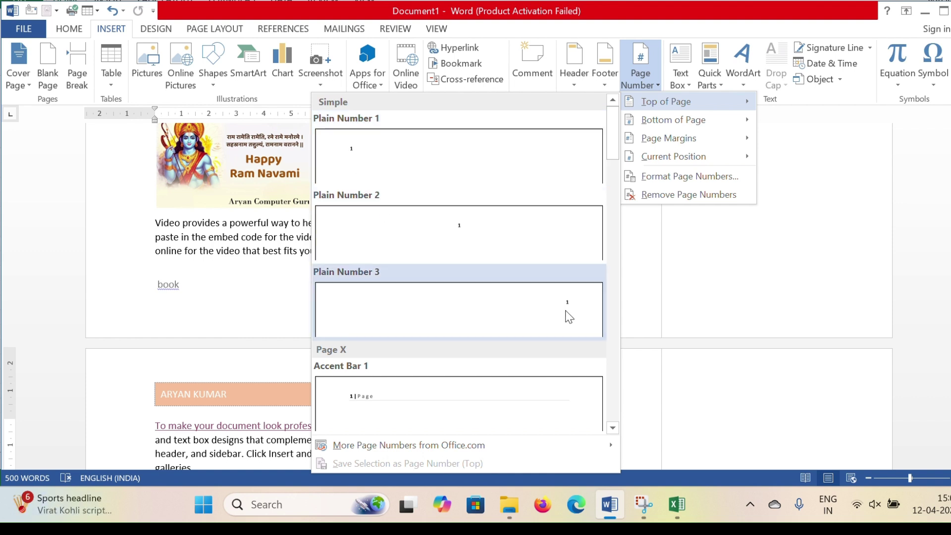
click(454, 235)
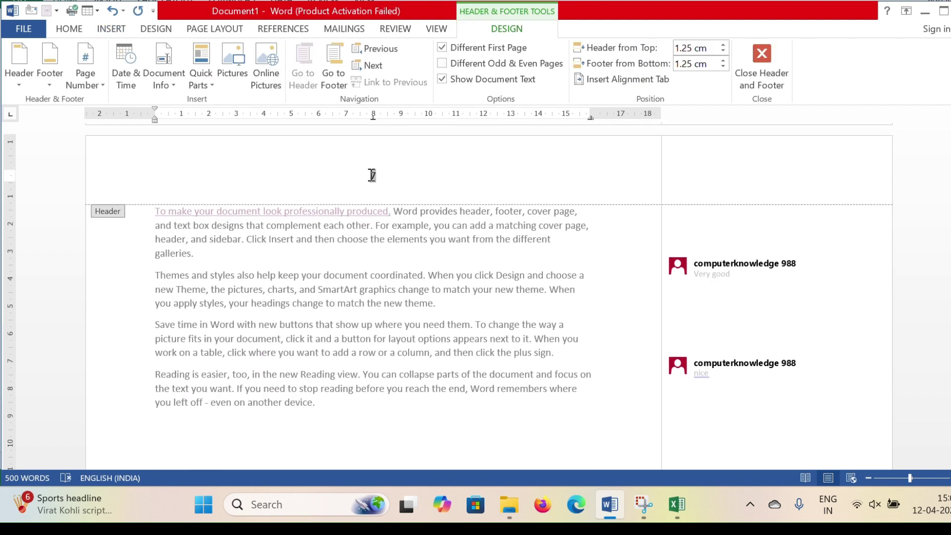
double_click(584, 340)
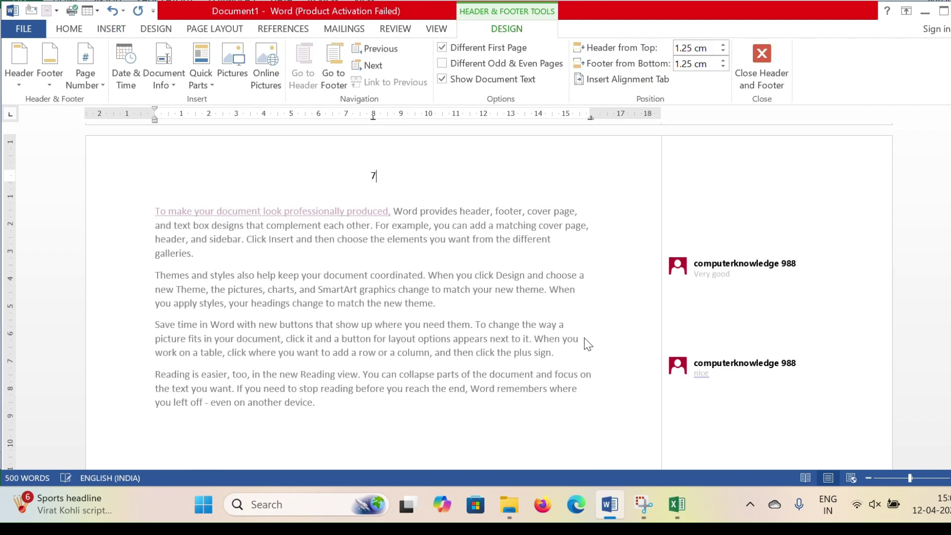
scroll(463, 257, up, 10)
scroll(461, 256, up, 5)
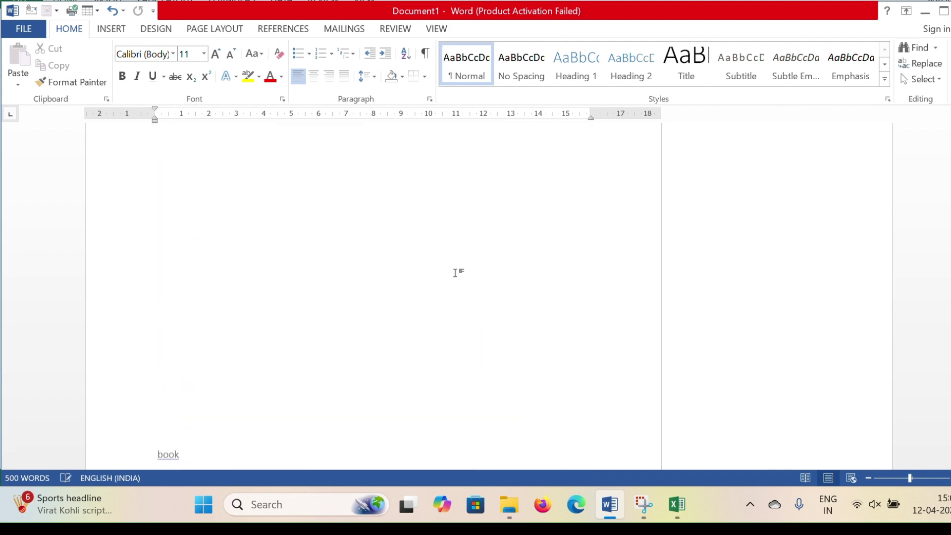
scroll(458, 257, down, 5)
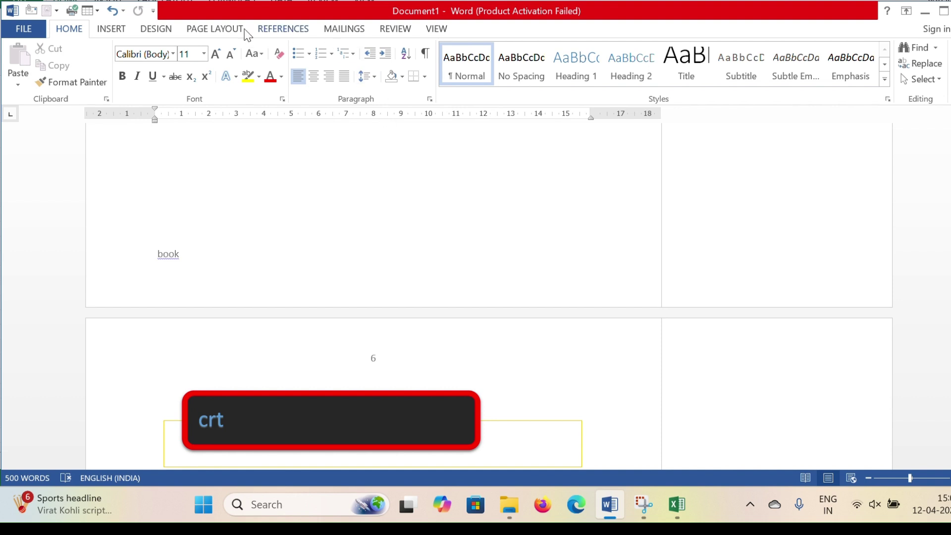
- Set the top-of-page numbers to the right-aligned Plain Number 3 design and return to the body text
click(111, 31)
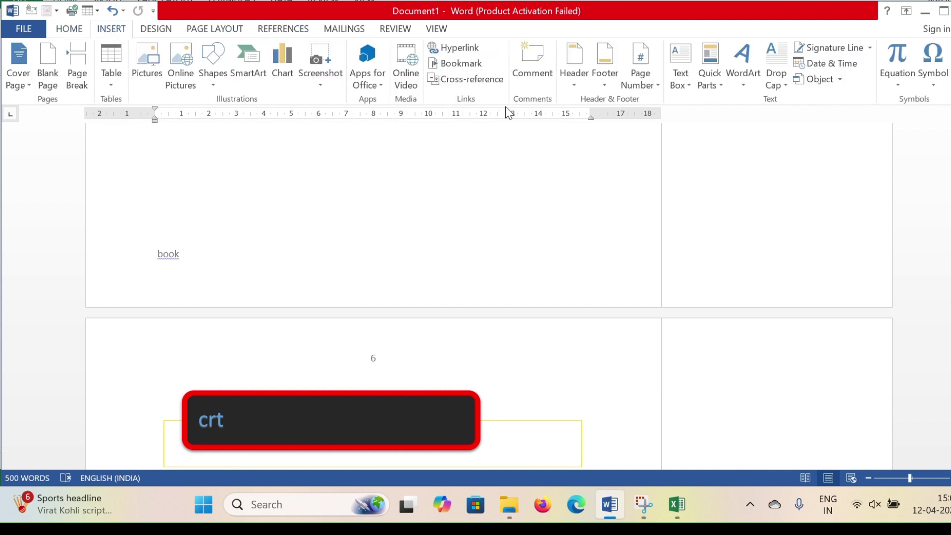
click(640, 76)
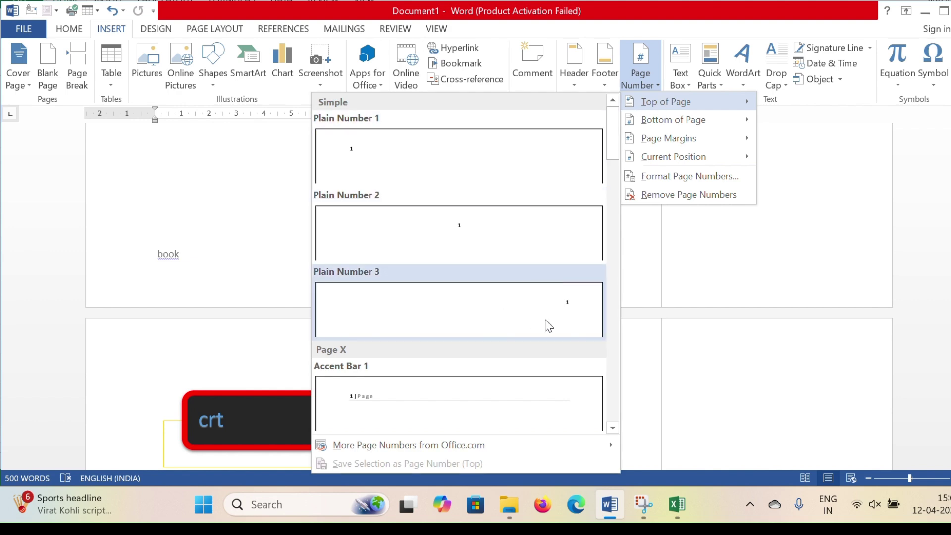
click(563, 327)
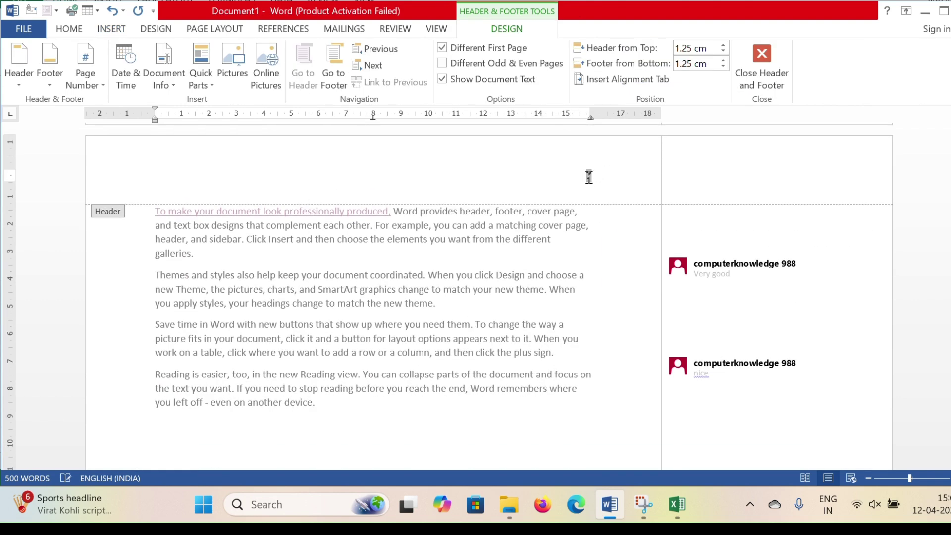
double_click(625, 258)
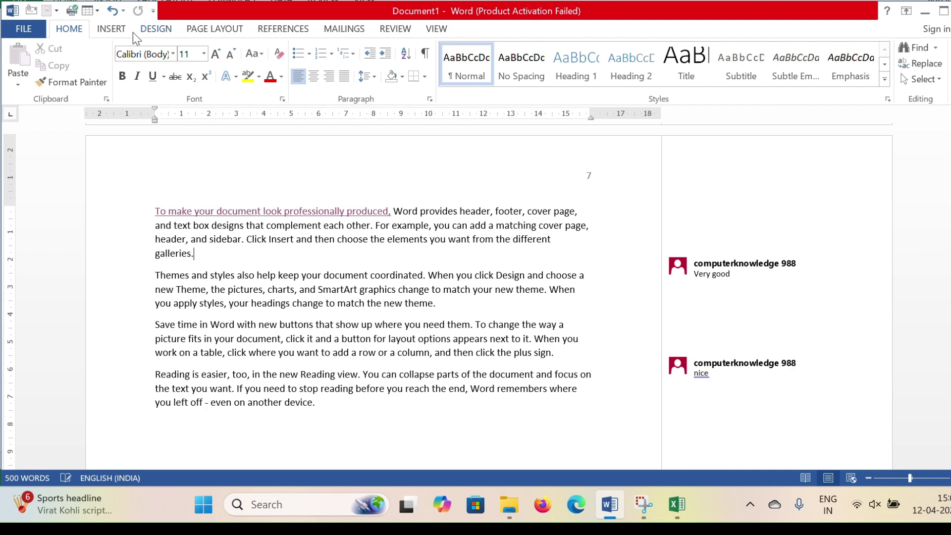
click(101, 30)
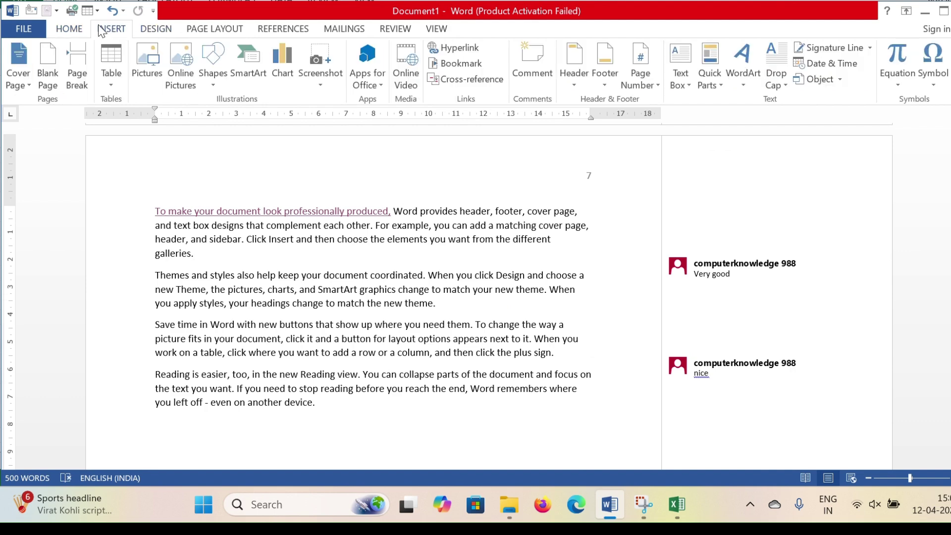
click(682, 79)
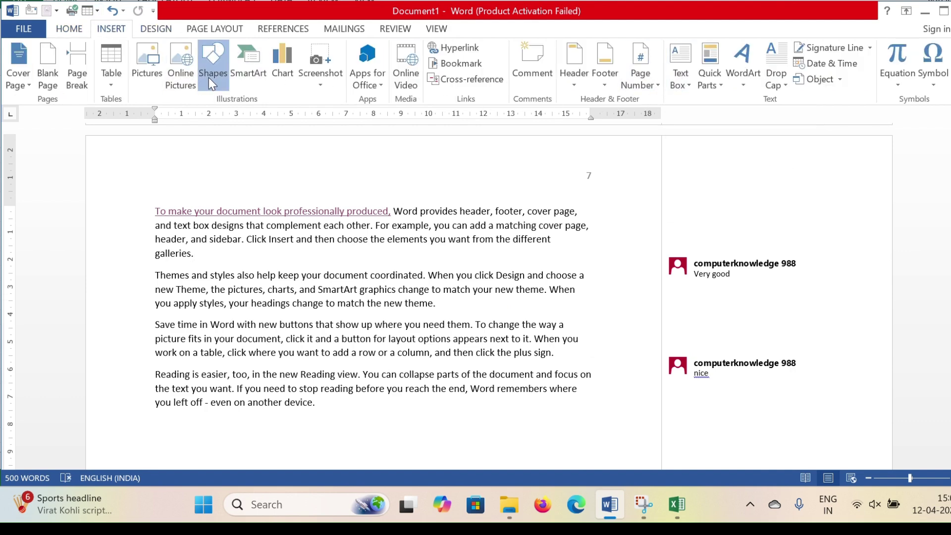
click(209, 77)
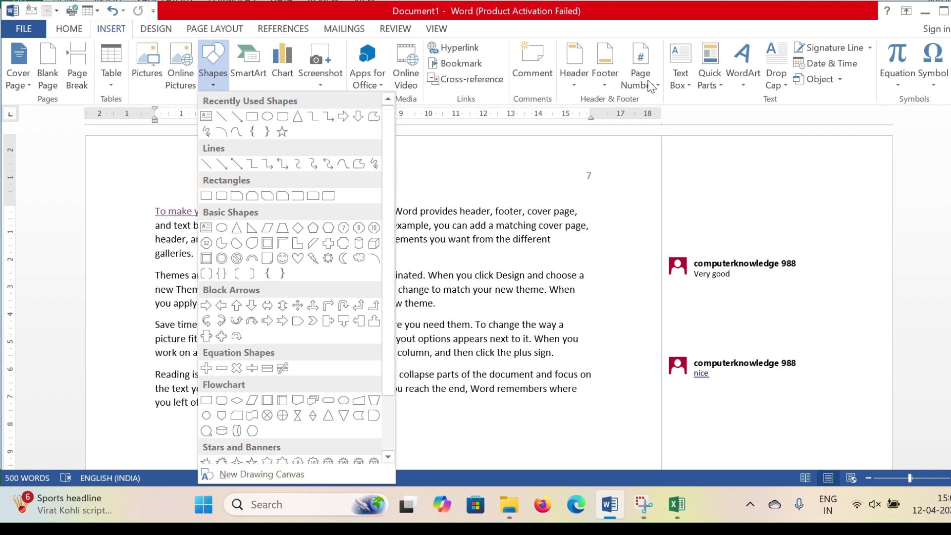
click(678, 82)
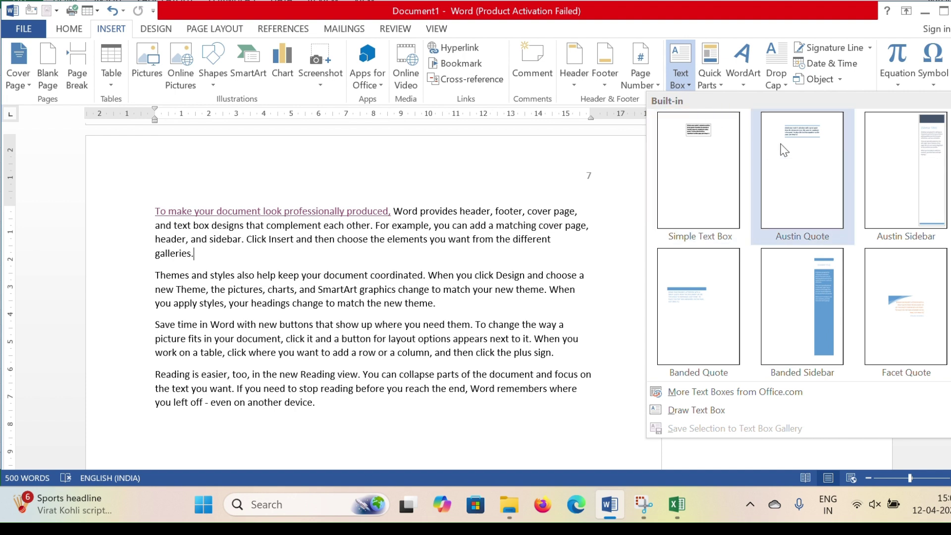
click(474, 261)
- Add a blank page after the last paragraph and insert the built-in Austin Quote text box on it
scroll(448, 267, down, 8)
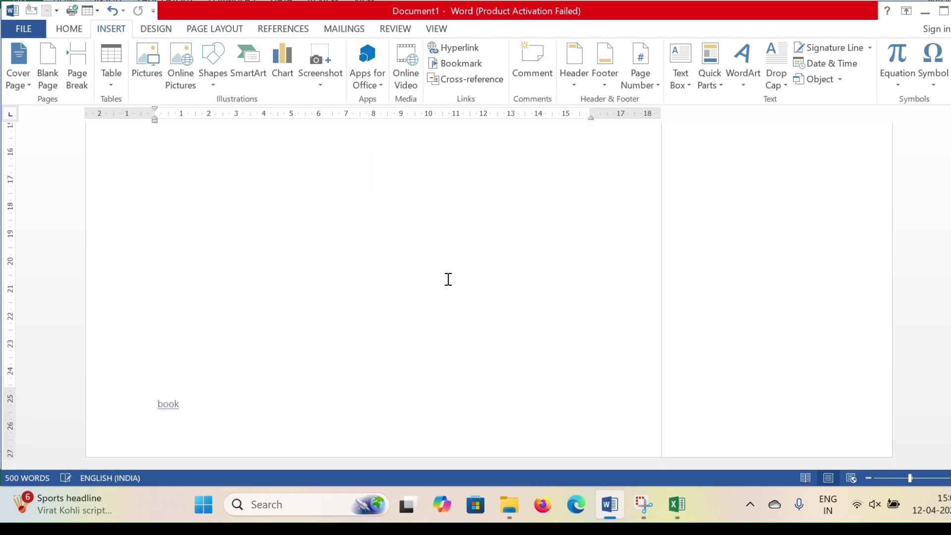
click(50, 74)
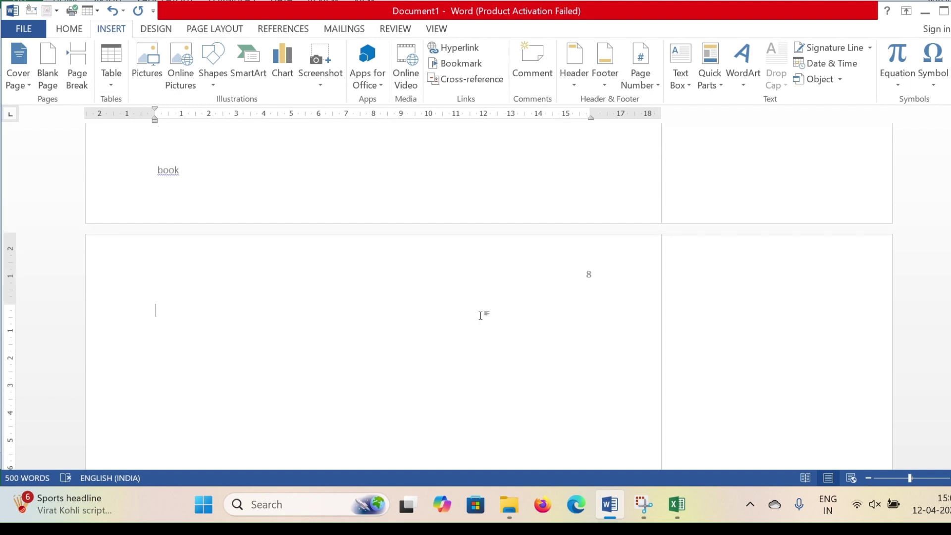
scroll(483, 315, down, 1)
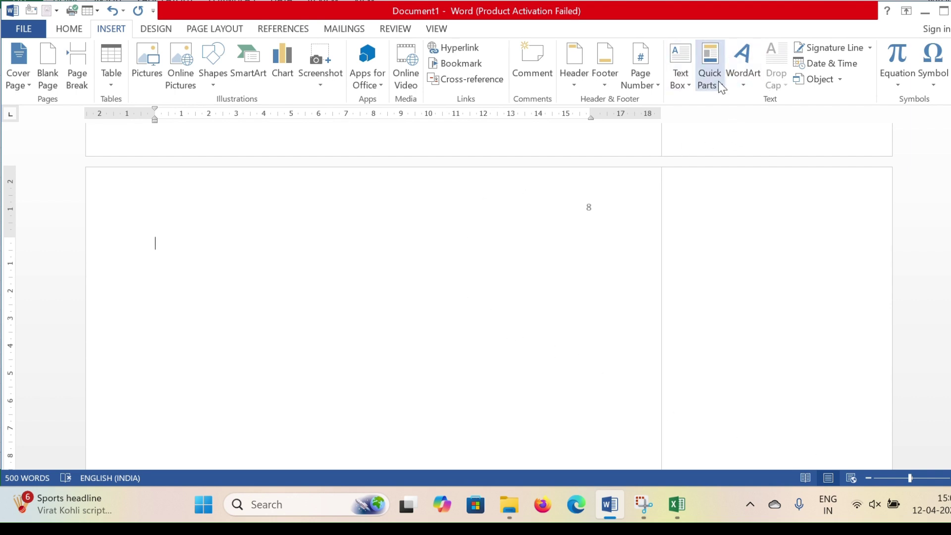
click(684, 79)
click(788, 154)
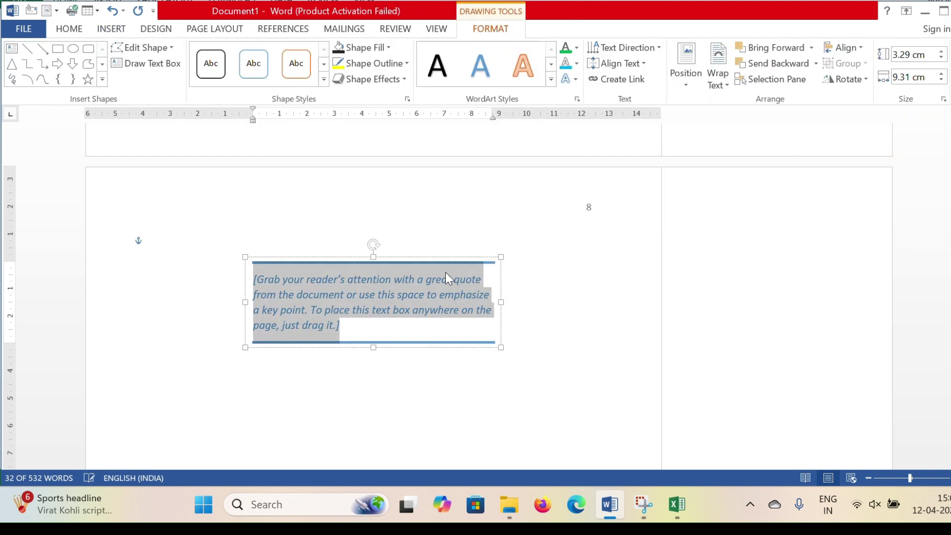
- Replace the quote box's placeholder with the three lines "Jkshdkjhjkdhdh", "Jhdjkhjhdjkhd" and "djdjhdjdh", and return to the body text
key(BackSpace)
text(jkshdkjhjkdhdh)
key(Return)
text(jhdjkhjhdjkhd)
key(Return)
text(djdjhdjdh)
click(497, 226)
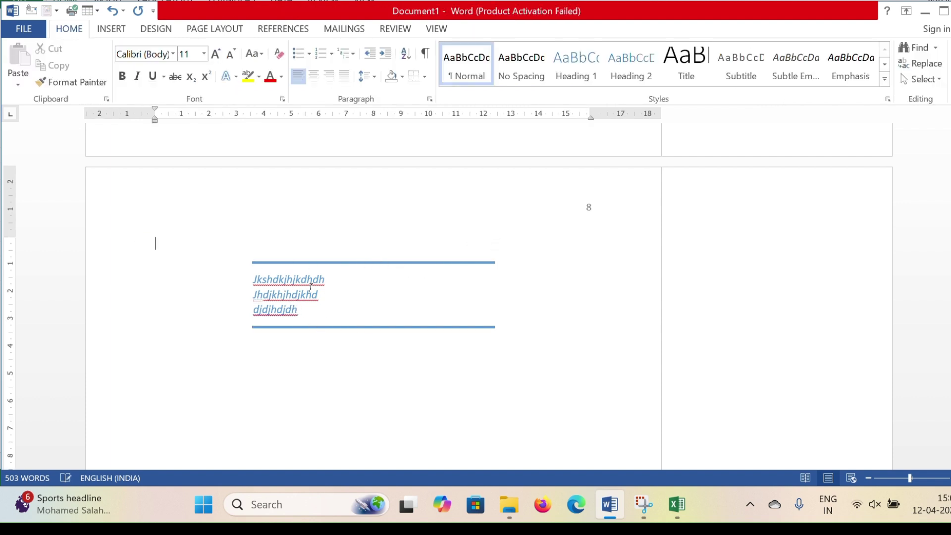
- Insert the built-in Banded Quote text box on the same page and deselect it
click(110, 28)
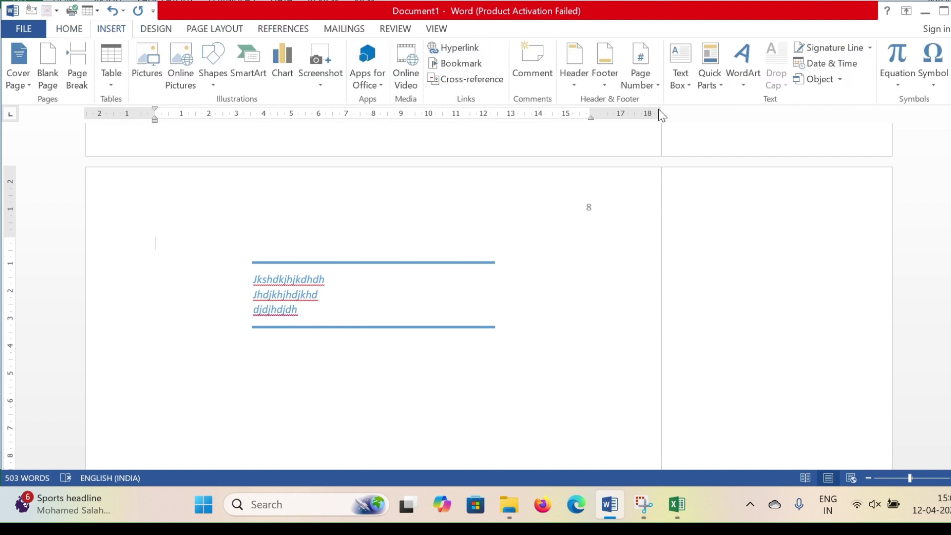
click(690, 87)
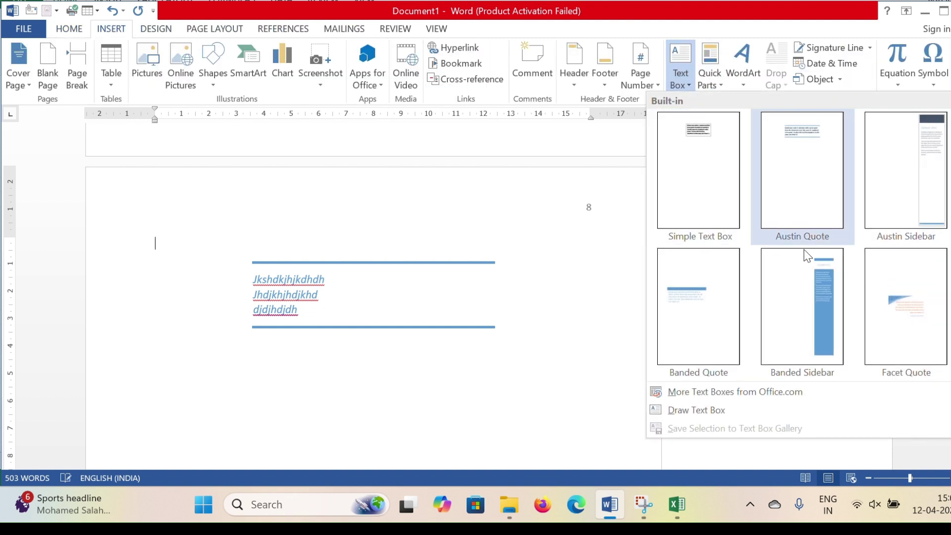
click(726, 282)
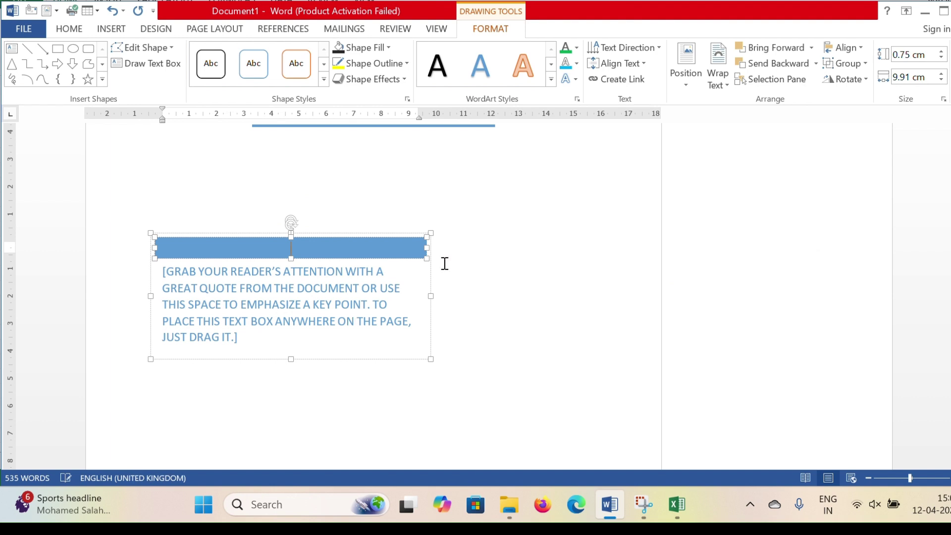
click(489, 251)
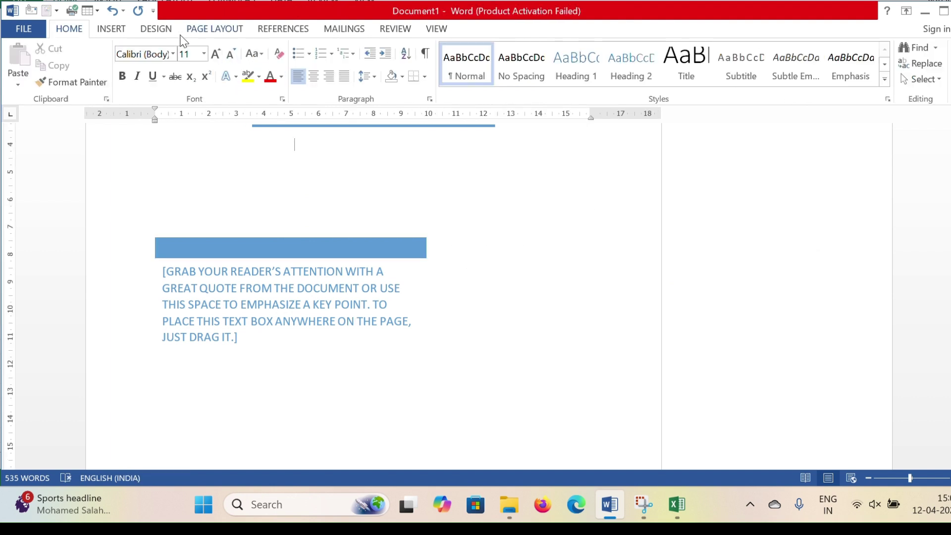
click(115, 31)
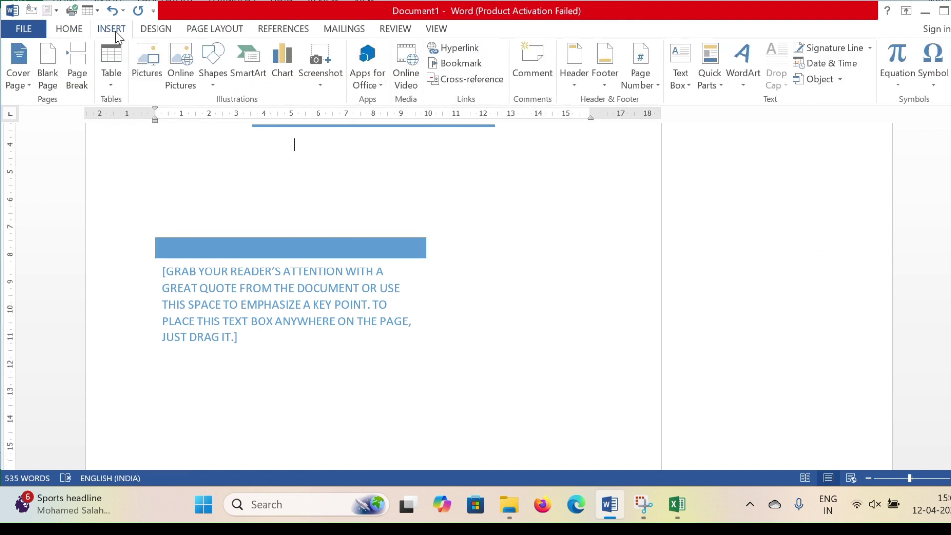
- Insert the saved AutoText entry "c9" at the insertion point
click(712, 84)
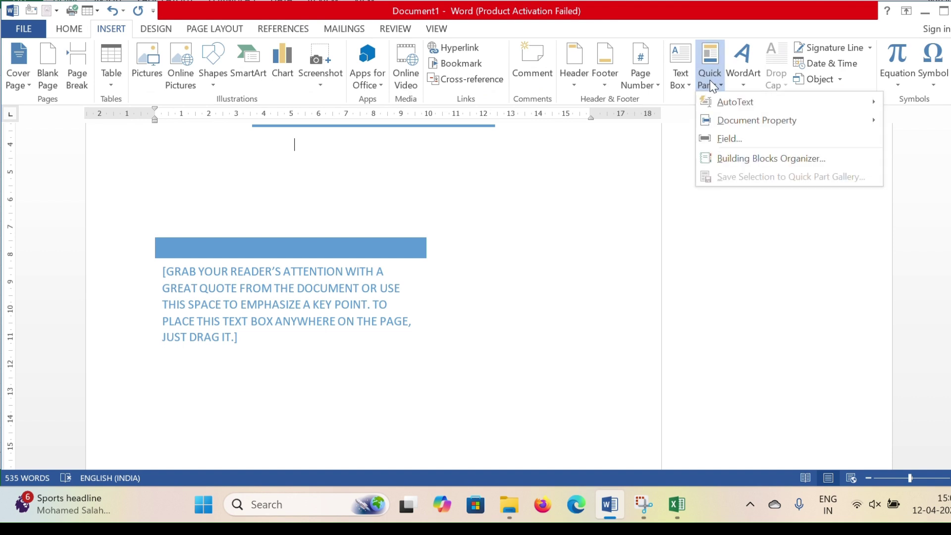
mouse_move(732, 101)
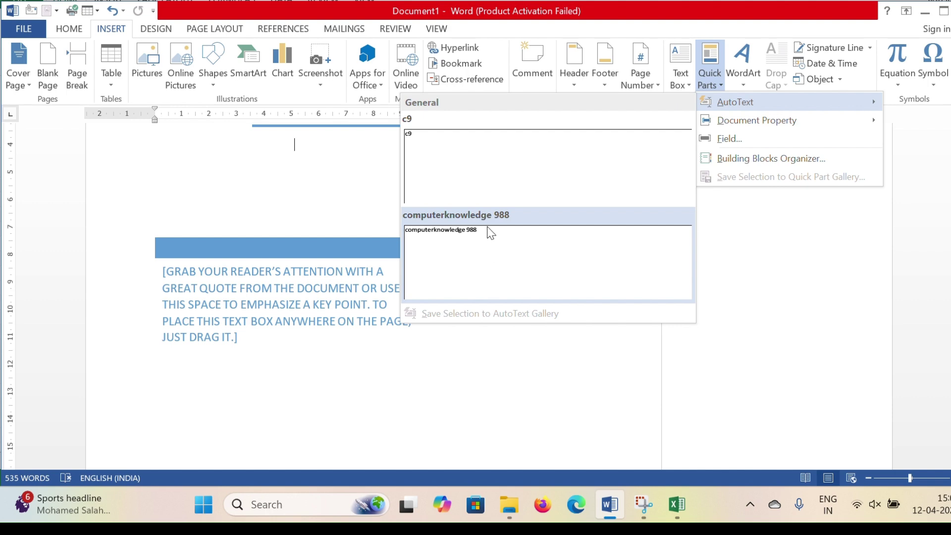
click(458, 162)
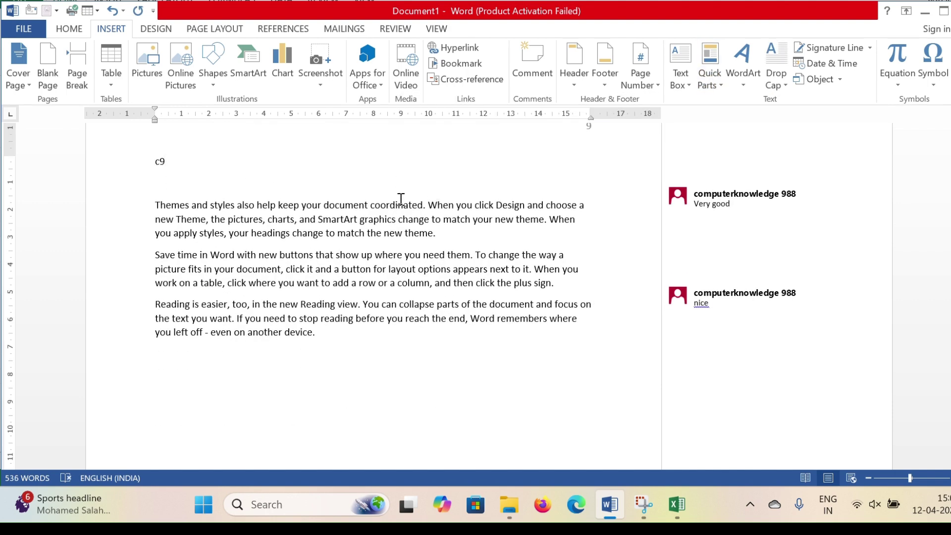
scroll(400, 201, up, 3)
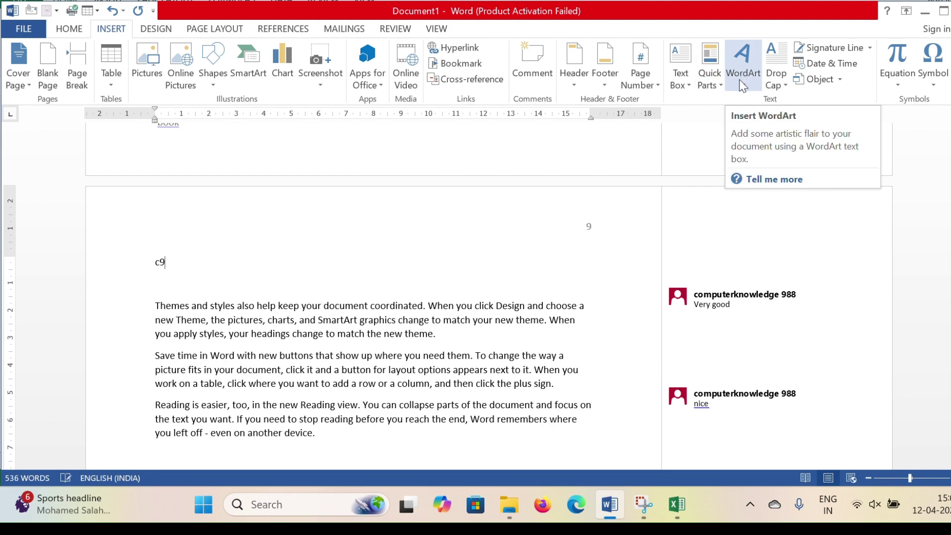
- Insert WordArt in the light-blue outlined style below the last paragraph, with the text "ARYAN COMPUTER GURU"
scroll(370, 231, down, 5)
scroll(307, 274, up, 6)
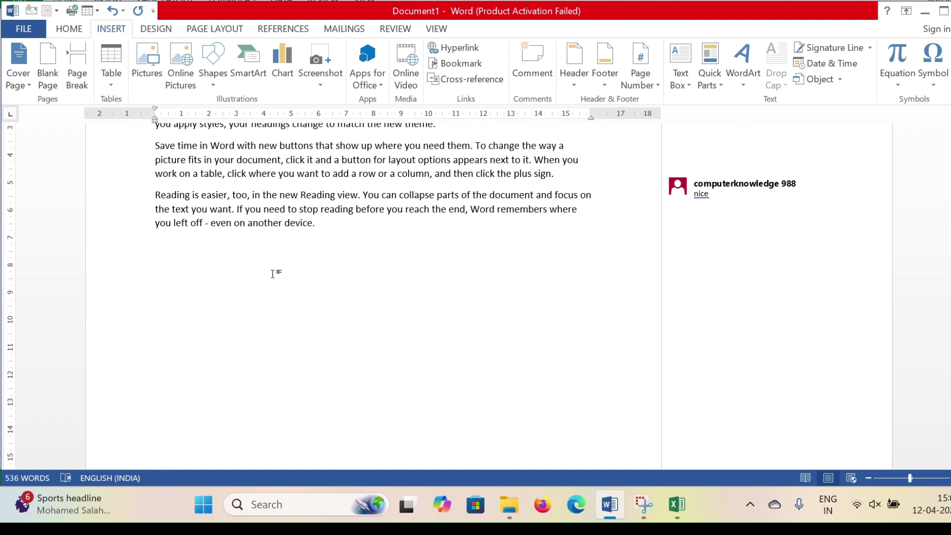
click(740, 88)
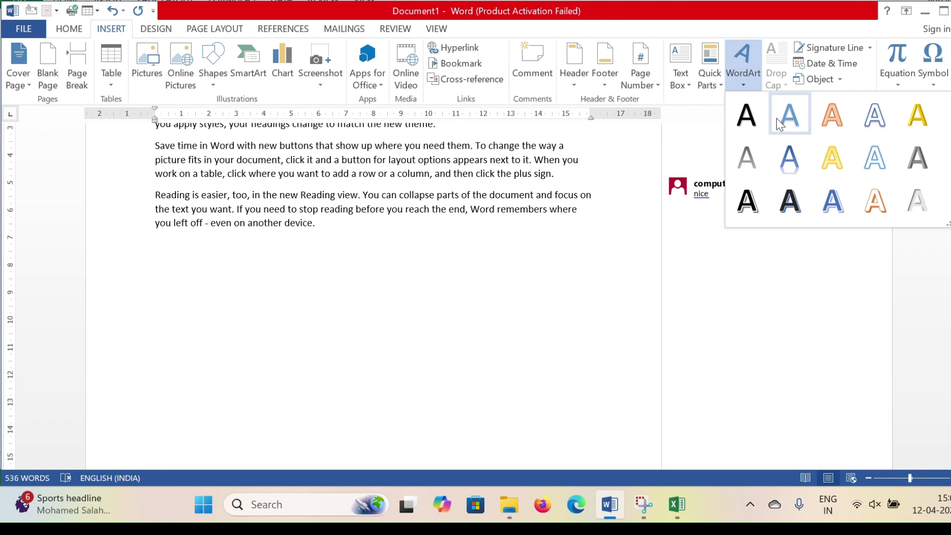
click(872, 156)
text(a)
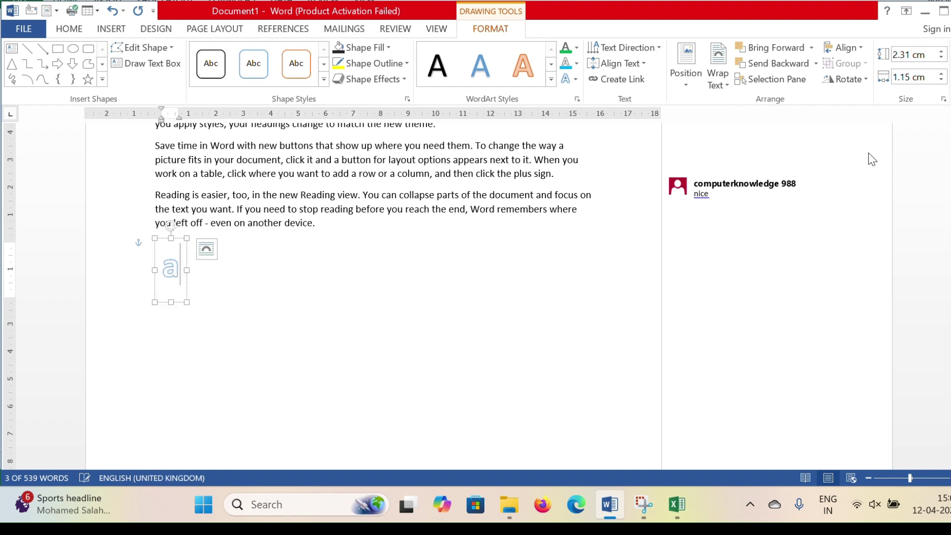
key(BackSpace)
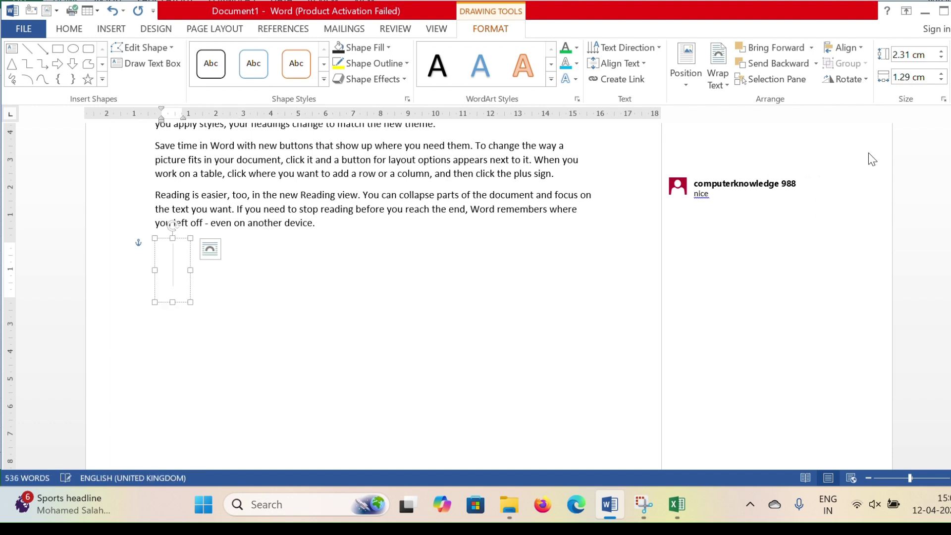
text(ARYAN)
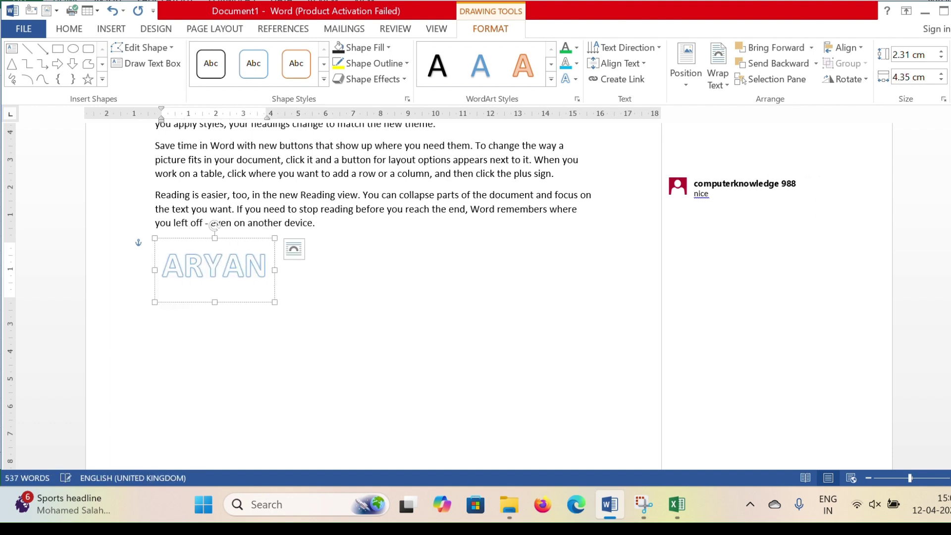
text( COMP)
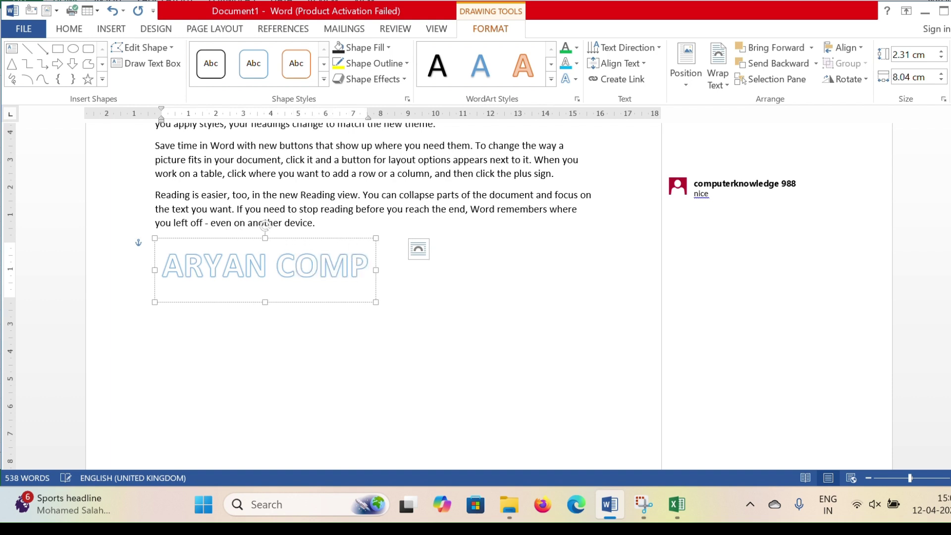
text(UY)
key(BackSpace)
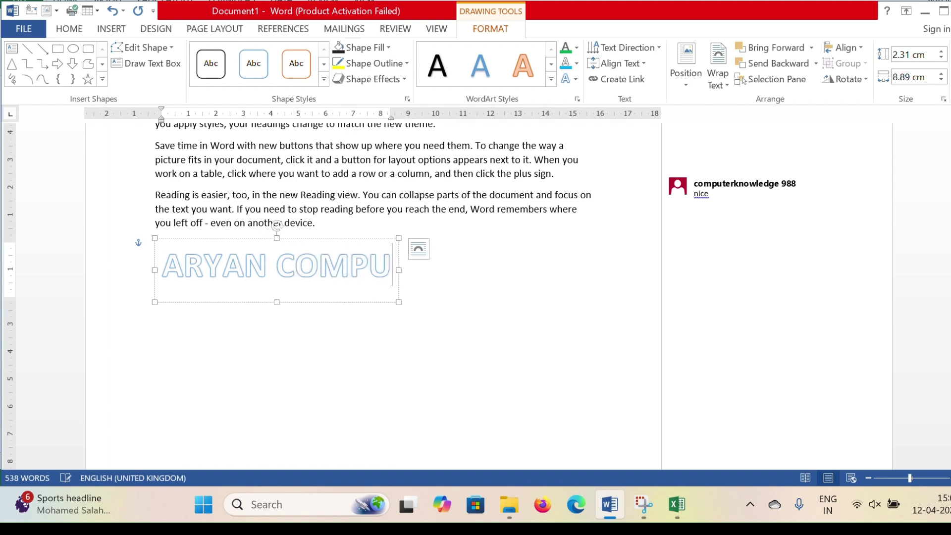
text(TER GU)
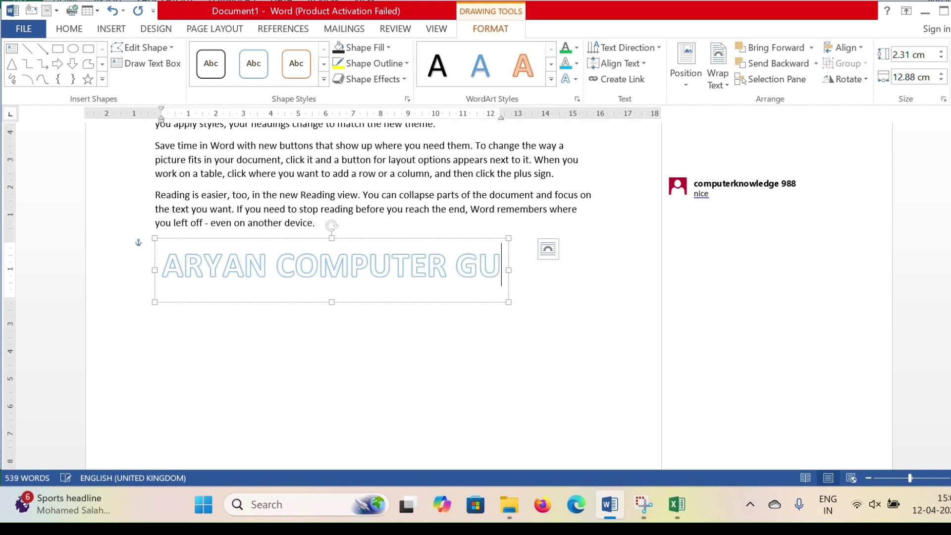
text(RU)
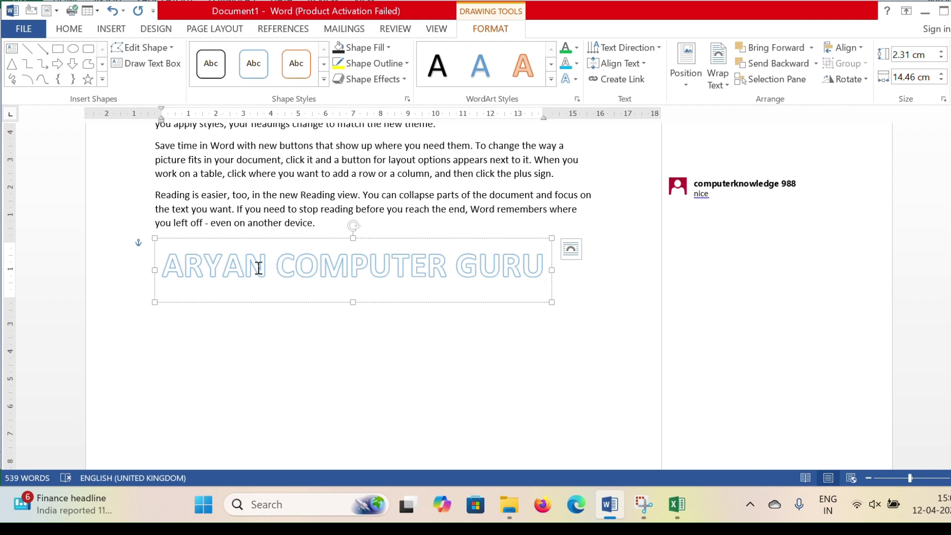
- Select the whole text of the outlined WordArt and insert a second WordArt from it in the solid gold style
drag(546, 270, 229, 278)
click(114, 29)
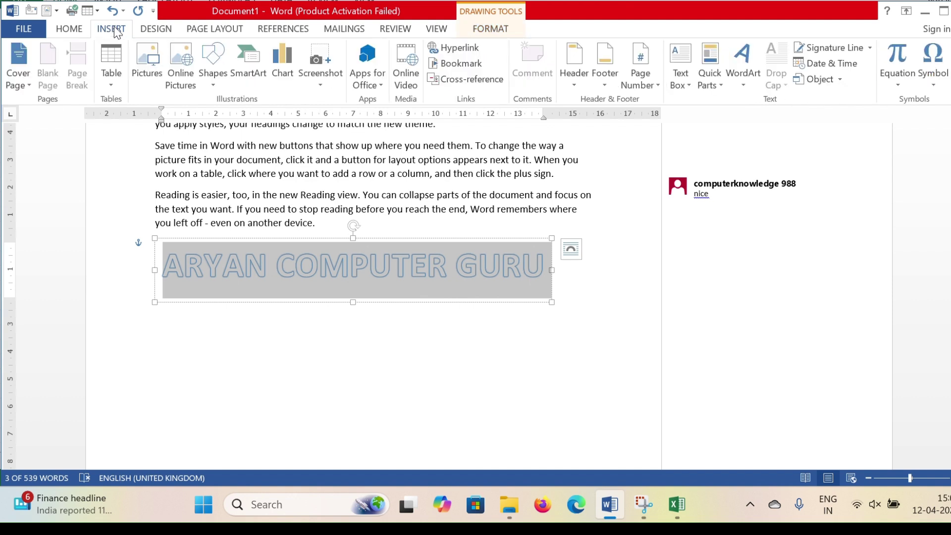
click(735, 74)
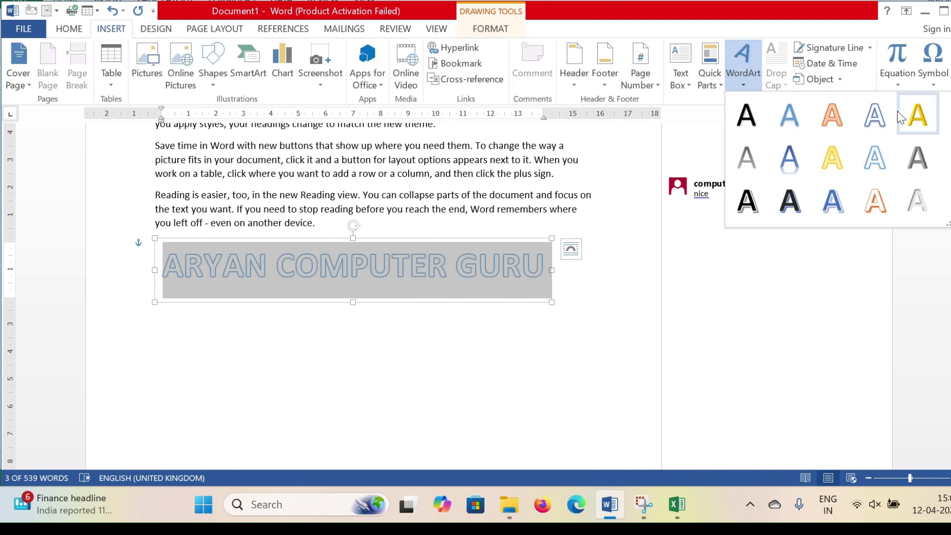
click(915, 114)
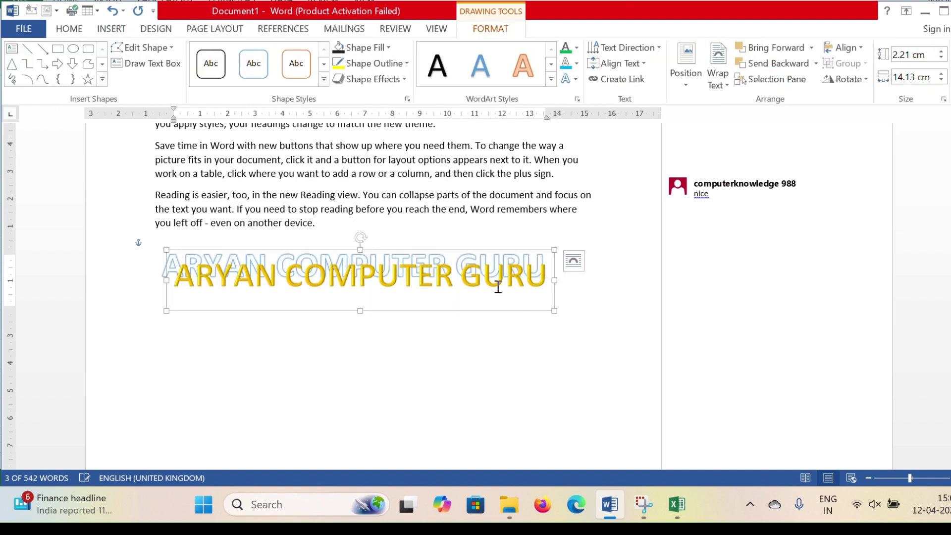
- Resize the gold WordArt's frame from its upper edge so its text sits just below the outlined WordArt
drag(358, 251, 385, 234)
drag(303, 272, 558, 272)
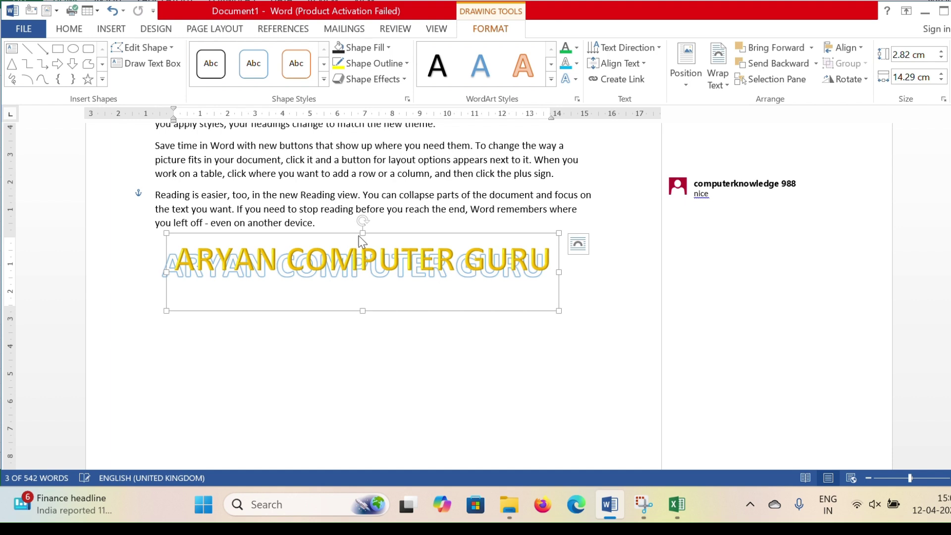
drag(362, 232, 361, 268)
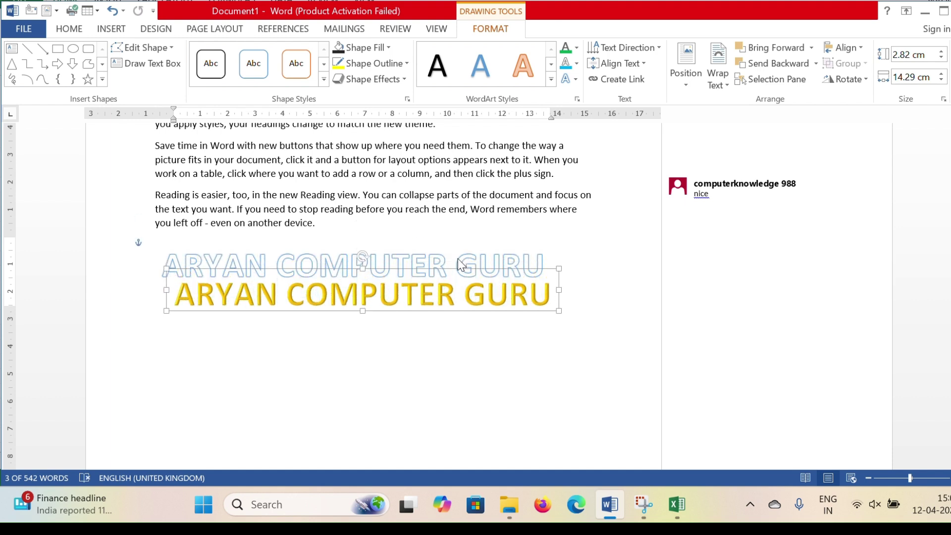